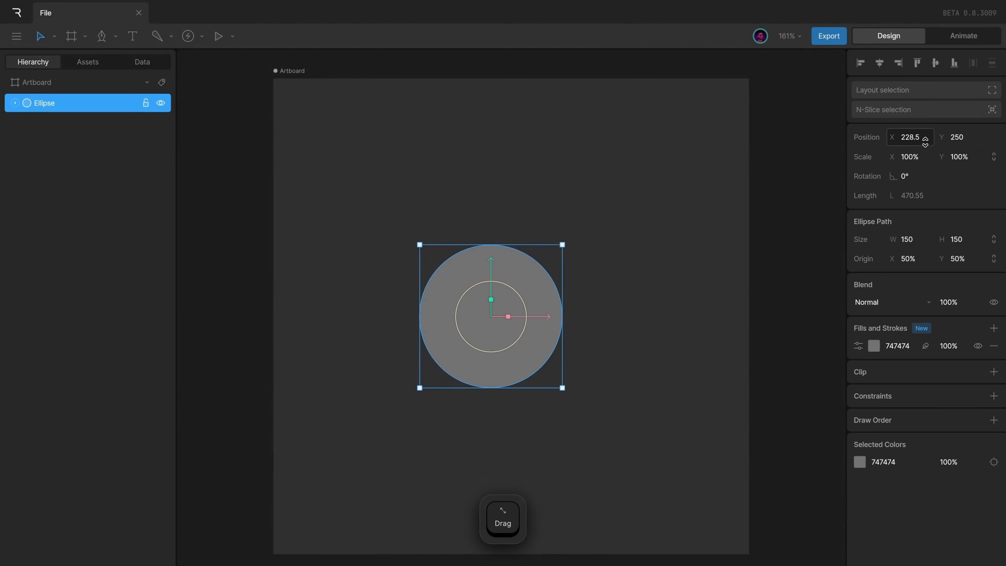
Set the circle's X position to 250 and switch to Animate mode with the whole artboard fitted in view
{"action": "mouse_move", "coordinate": [553, 317]}
{"action": "left_mouse_down"}
{"action": "mouse_move", "coordinate": [416, 317]}
{"action": "mouse_move", "coordinate": [566, 331]}
{"action": "left_mouse_up"}
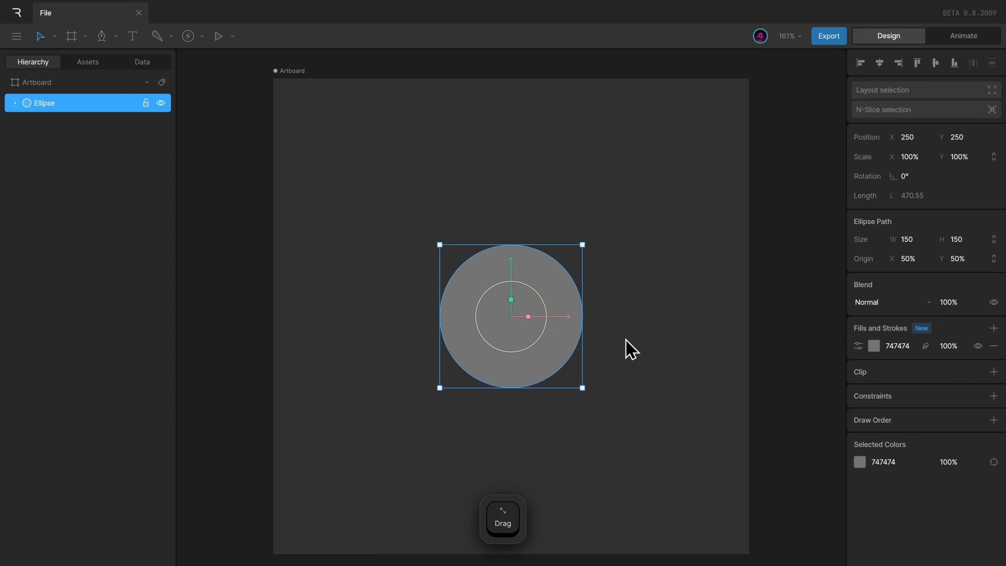
{"action": "key", "text": "Tab"}
{"action": "left_click", "coordinate": [668, 311]}
{"action": "key", "text": "f"}
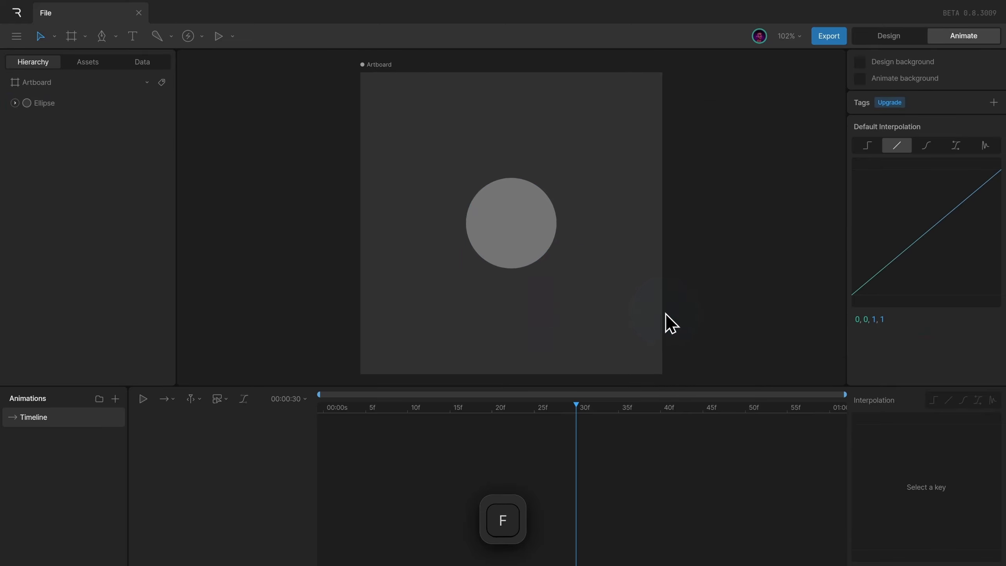
Key the circle's X position at frame 0 with a value of 100
{"action": "left_click", "coordinate": [536, 237]}
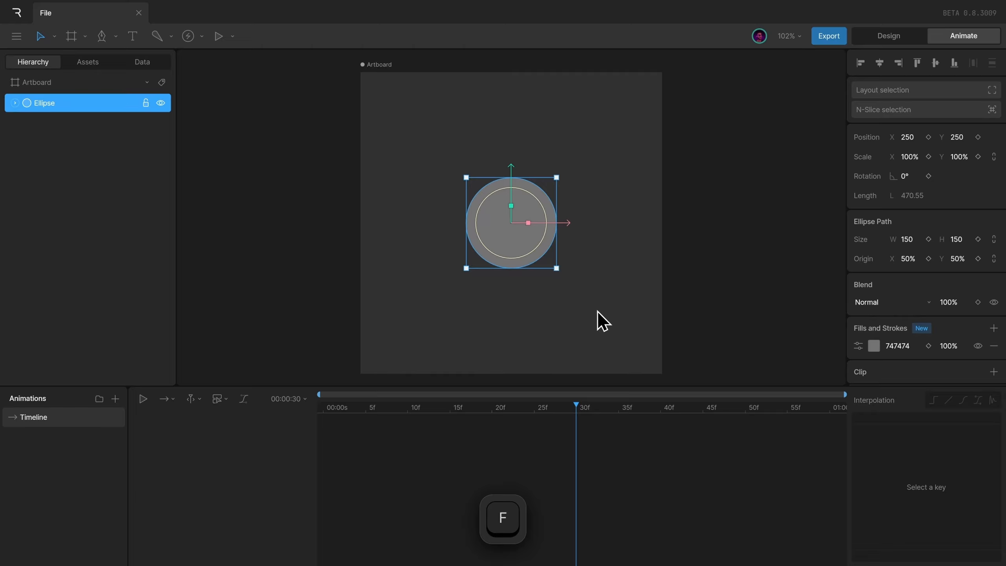
{"action": "left_click_drag", "start_coordinate": [576, 406], "coordinate": [307, 402]}
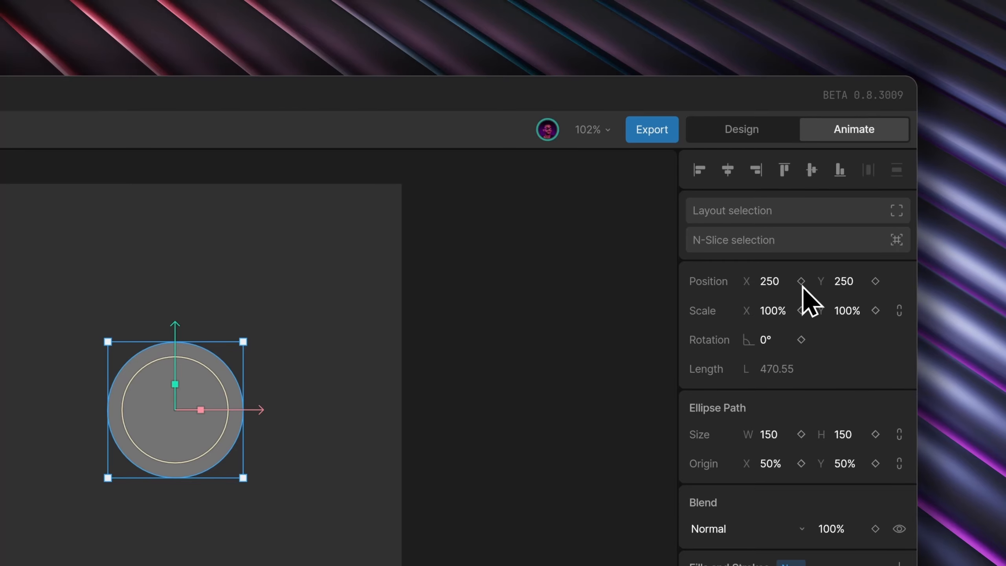
{"action": "left_click", "coordinate": [800, 281]}
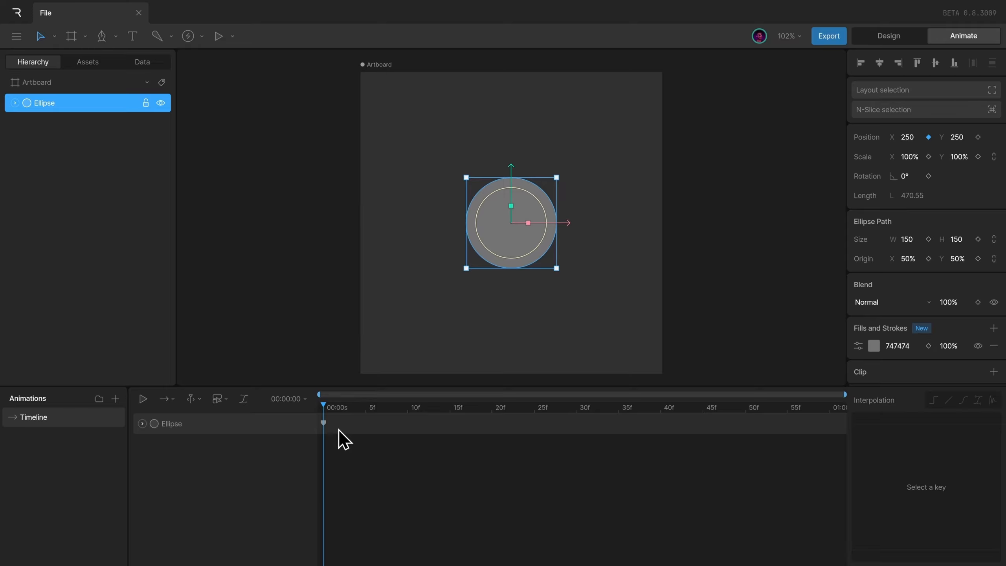
{"action": "left_click", "coordinate": [142, 425]}
{"action": "left_click", "coordinate": [273, 444]}
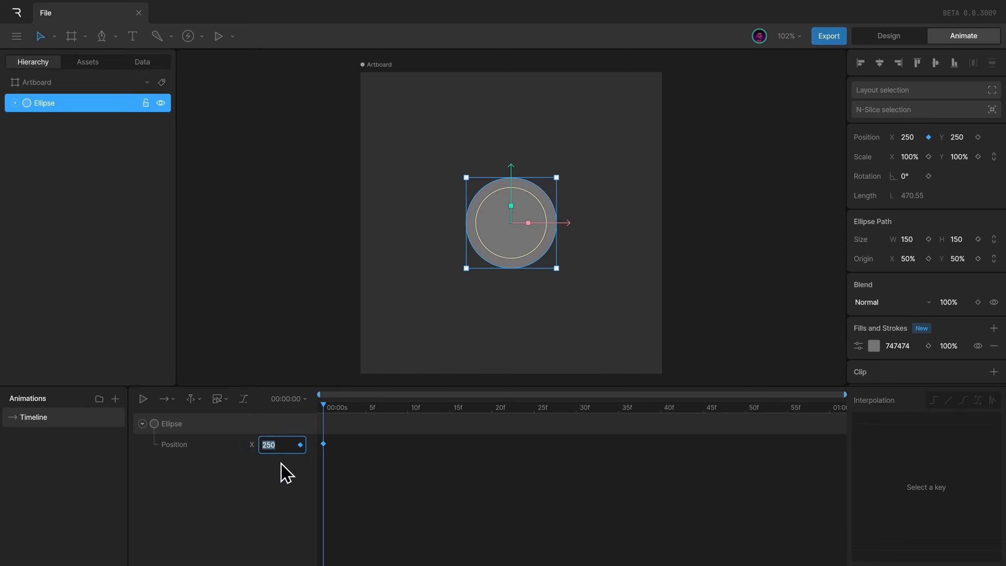
{"action": "type", "text": "100"}
{"action": "key", "text": "Return"}
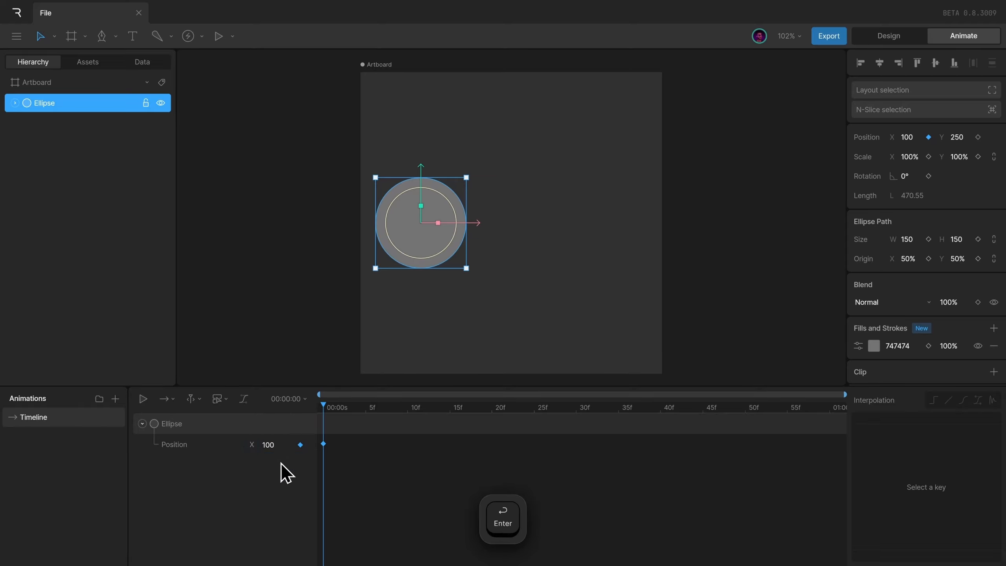
Add an X position keyframe at frame 30 by moving the circle horizontally to 250
{"action": "left_click", "coordinate": [331, 407]}
{"action": "left_click_drag", "start_coordinate": [331, 410], "coordinate": [576, 423]}
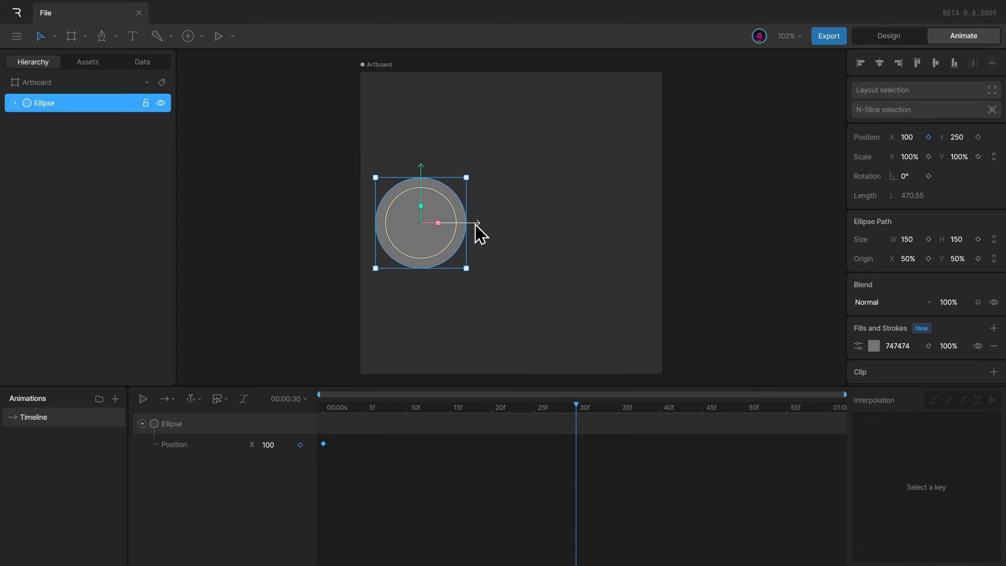
{"action": "left_click_drag", "start_coordinate": [476, 224], "coordinate": [569, 226]}
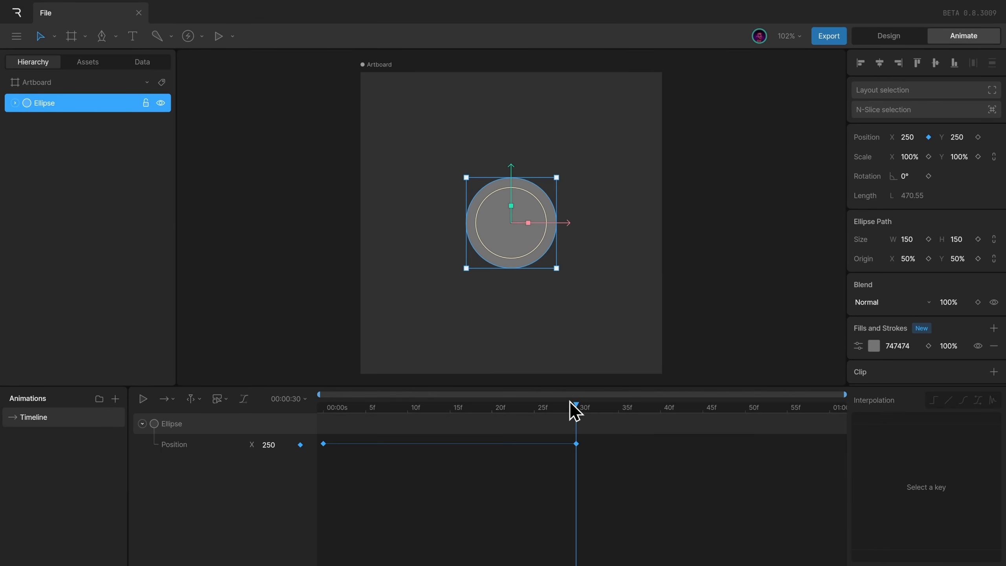
Play the timeline from frame 0 to preview the circle's horizontal movement
{"action": "left_click_drag", "start_coordinate": [576, 406], "coordinate": [323, 414]}
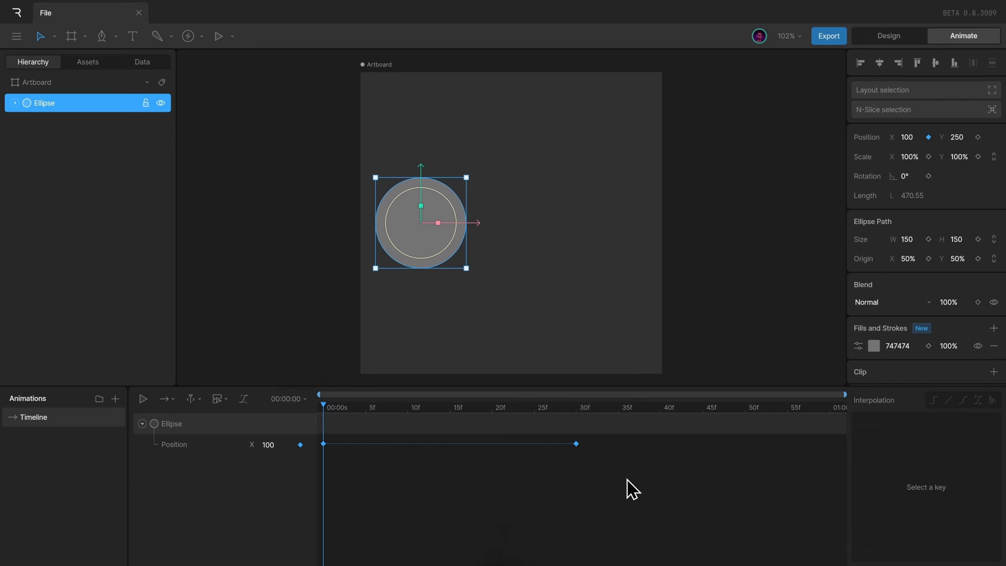
{"action": "key", "text": "space"}
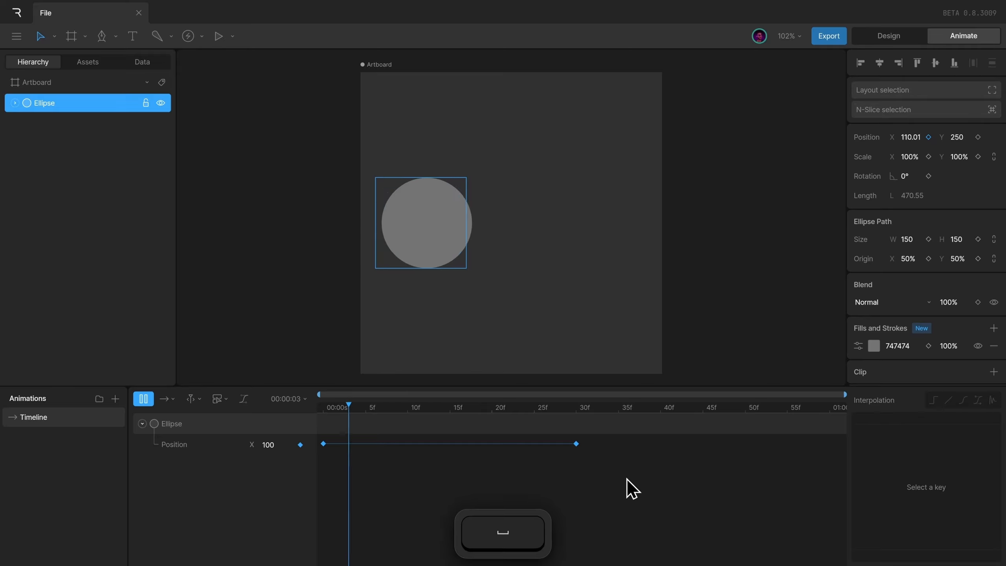
{"action": "left_click", "coordinate": [591, 348]}
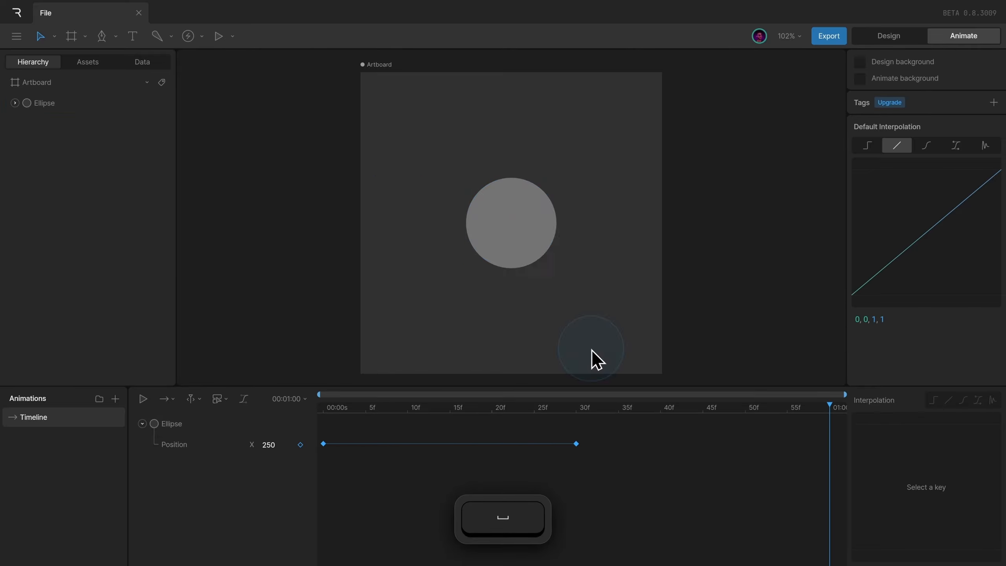
{"action": "key", "text": "space"}
Key the circle's opacity at 100% on frame 30 and 0% on frame 0, and preview the fade-in
{"action": "left_click_drag", "start_coordinate": [325, 412], "coordinate": [561, 463]}
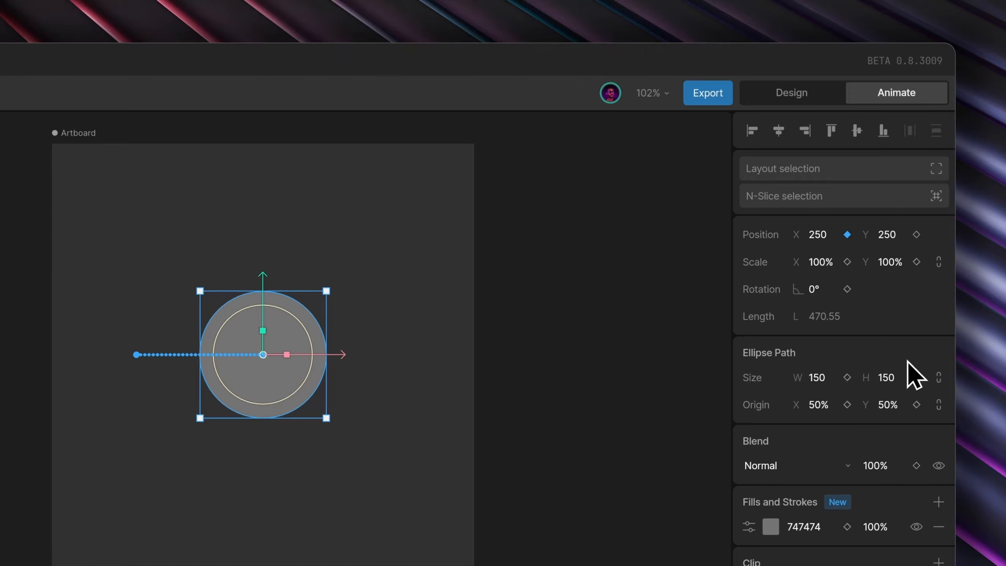
{"action": "left_click", "coordinate": [916, 466]}
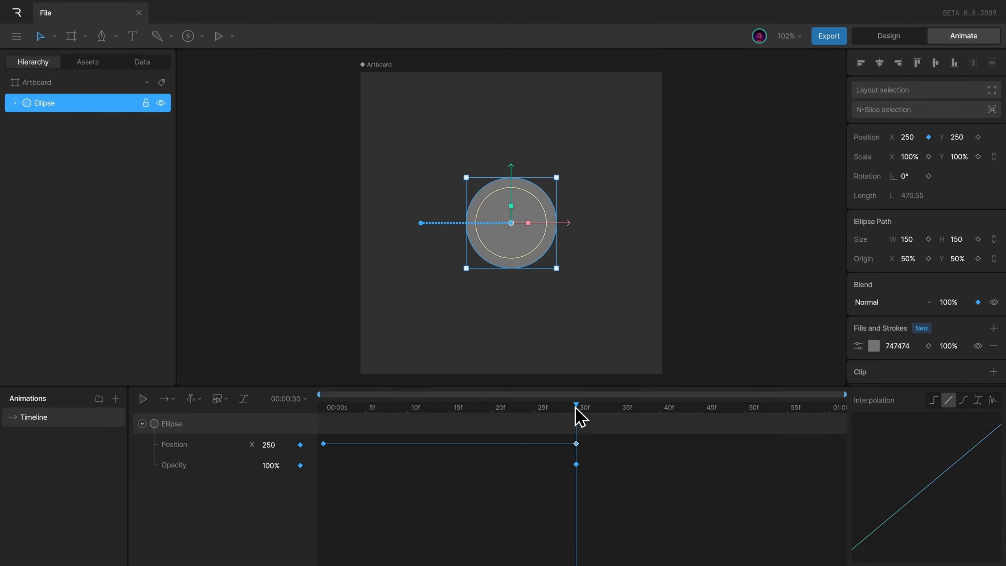
{"action": "left_click_drag", "start_coordinate": [575, 408], "coordinate": [323, 408]}
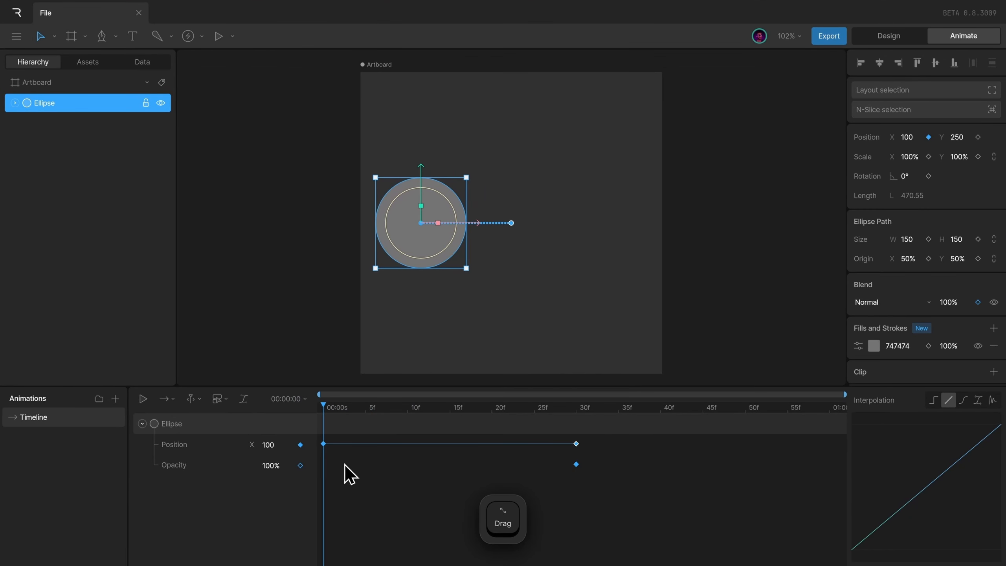
{"action": "left_click", "coordinate": [272, 467]}
{"action": "type", "text": "0"}
{"action": "key", "text": "Return"}
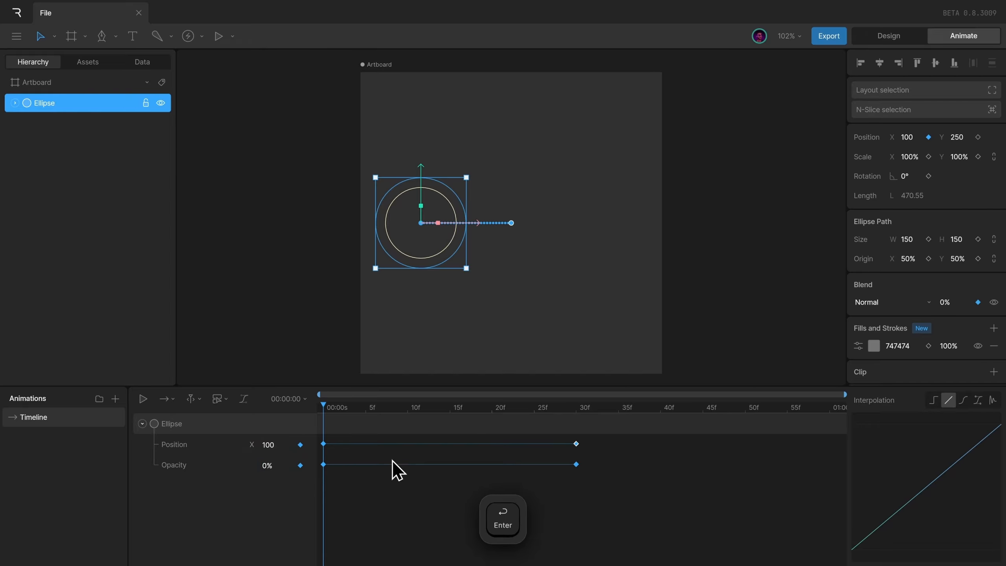
{"action": "left_click", "coordinate": [609, 343]}
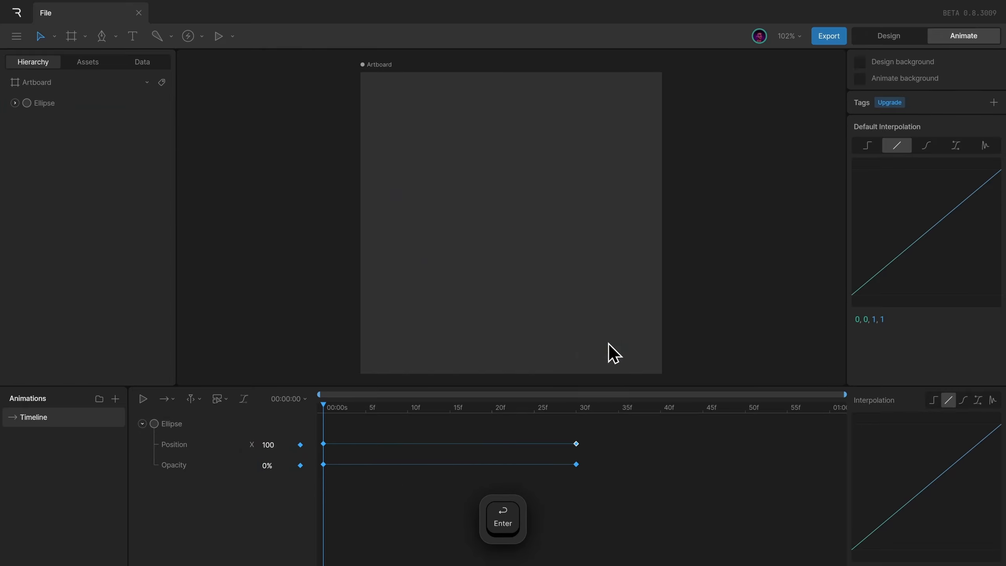
{"action": "key", "text": "space"}
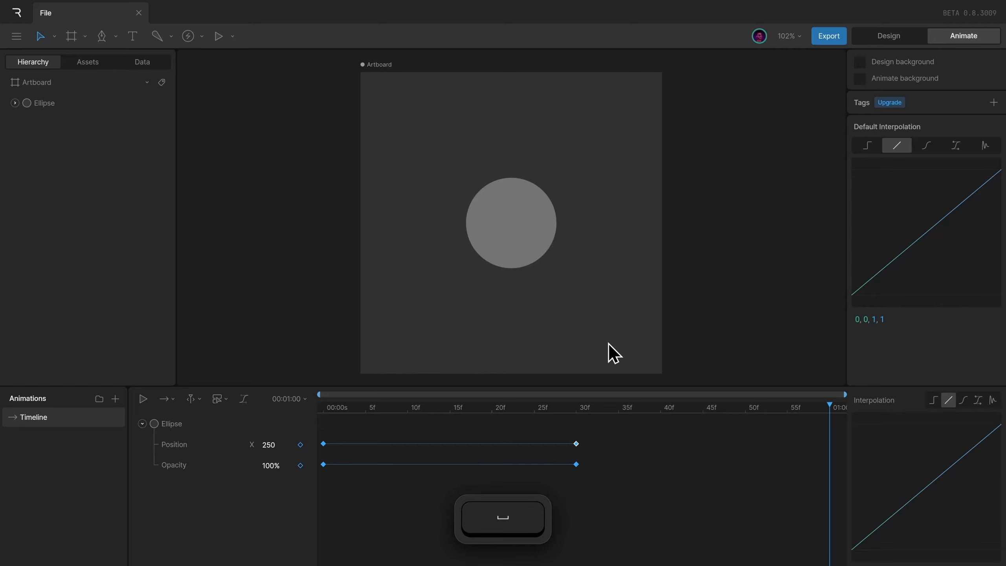
Move the end keyframes of position and opacity to frame 15 and play the animation from the start
{"action": "left_click", "coordinate": [577, 408]}
{"action": "left_click_drag", "start_coordinate": [599, 508], "coordinate": [561, 437]}
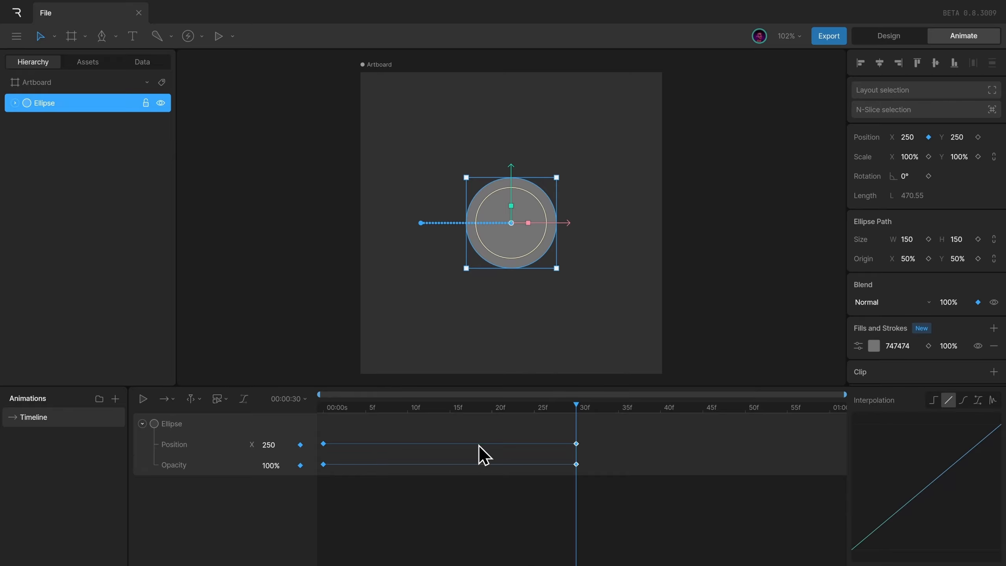
{"action": "left_click_drag", "start_coordinate": [544, 428], "coordinate": [611, 499]}
{"action": "left_click_drag", "start_coordinate": [579, 447], "coordinate": [454, 445]}
{"action": "left_click", "coordinate": [307, 409]}
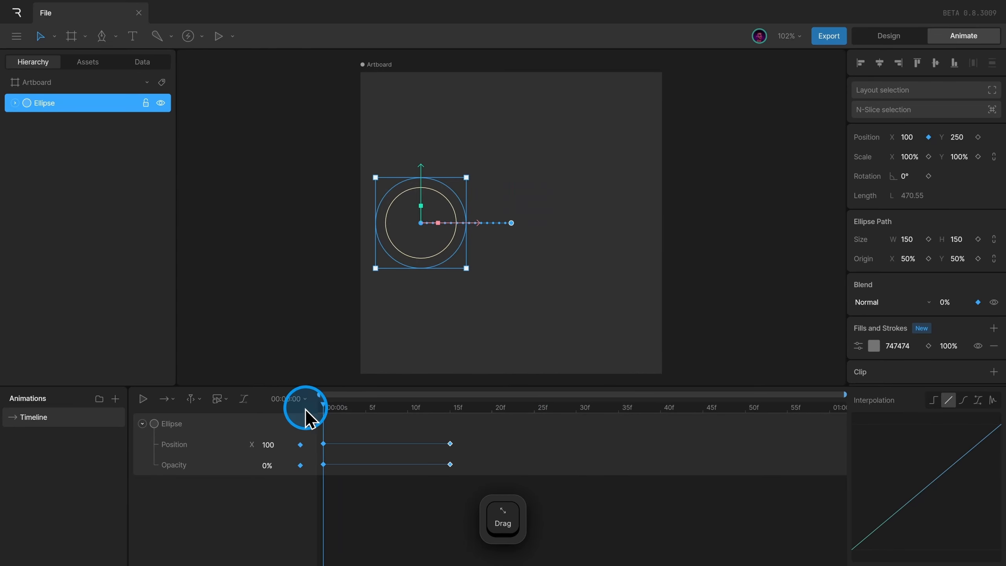
{"action": "left_click", "coordinate": [641, 304]}
{"action": "key", "text": "space"}
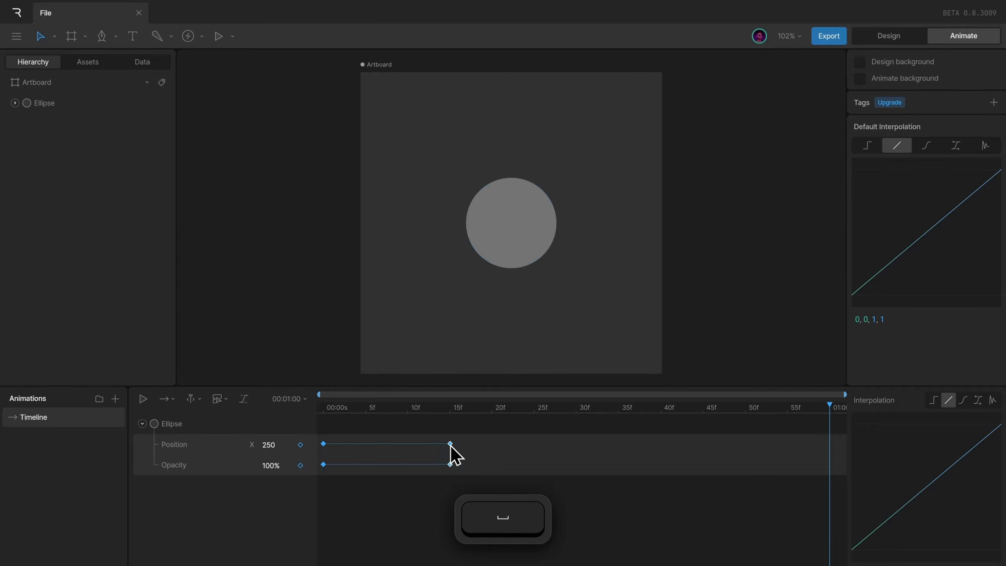
Move the position and opacity end keyframes to the one-second mark and play the animation
{"action": "left_click_drag", "start_coordinate": [451, 448], "coordinate": [886, 455]}
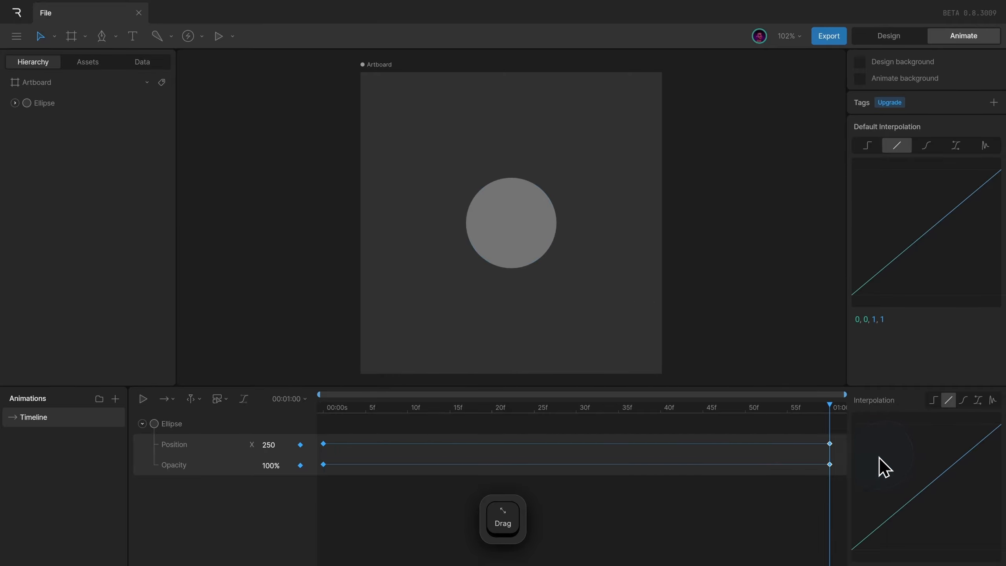
{"action": "key", "text": "space"}
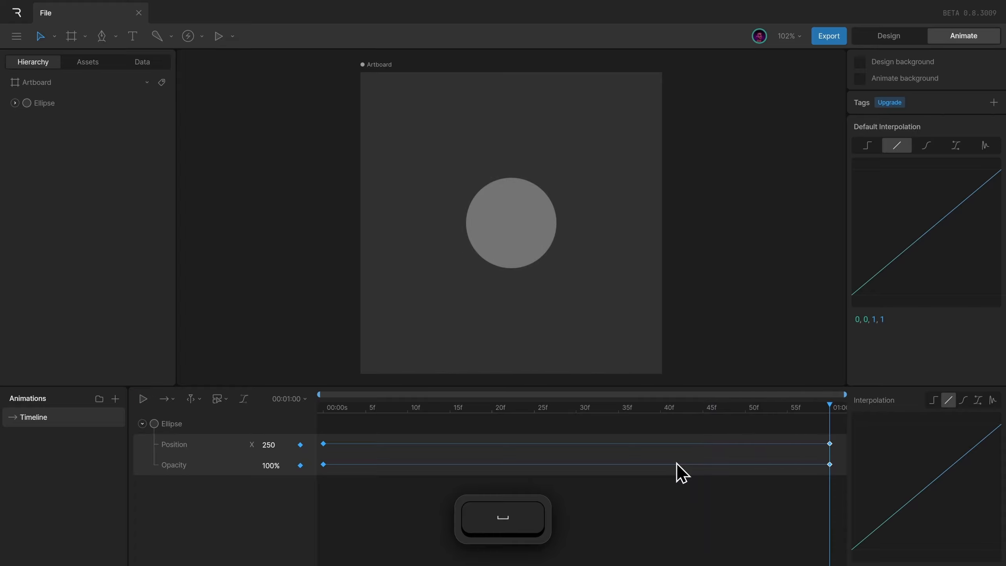
{"action": "mouse_move", "coordinate": [831, 453]}
{"action": "left_mouse_down"}
{"action": "mouse_move", "coordinate": [440, 448]}
{"action": "mouse_move", "coordinate": [574, 464]}
{"action": "mouse_move", "coordinate": [865, 471]}
{"action": "mouse_move", "coordinate": [848, 463]}
{"action": "left_mouse_up"}
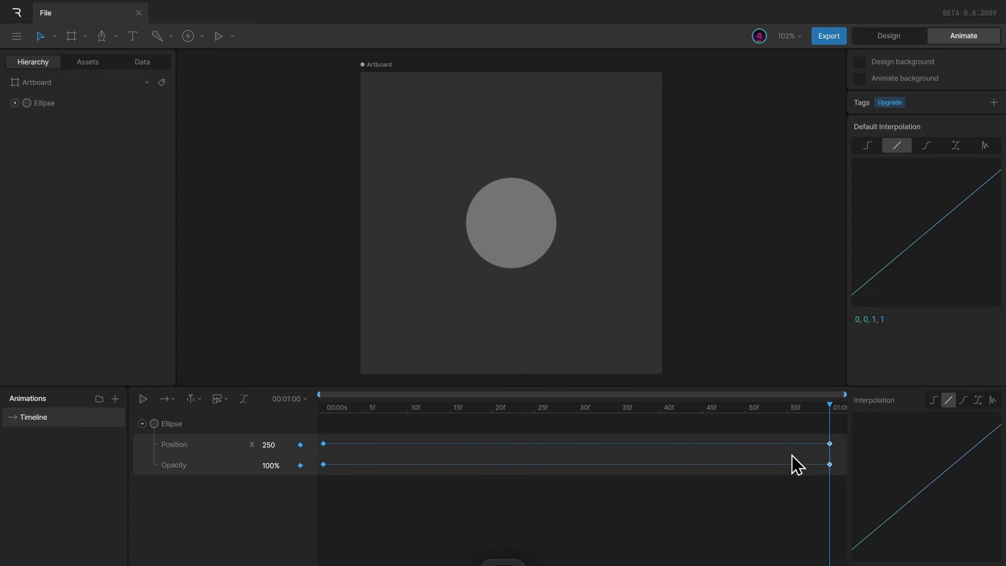
{"action": "key", "text": "space"}
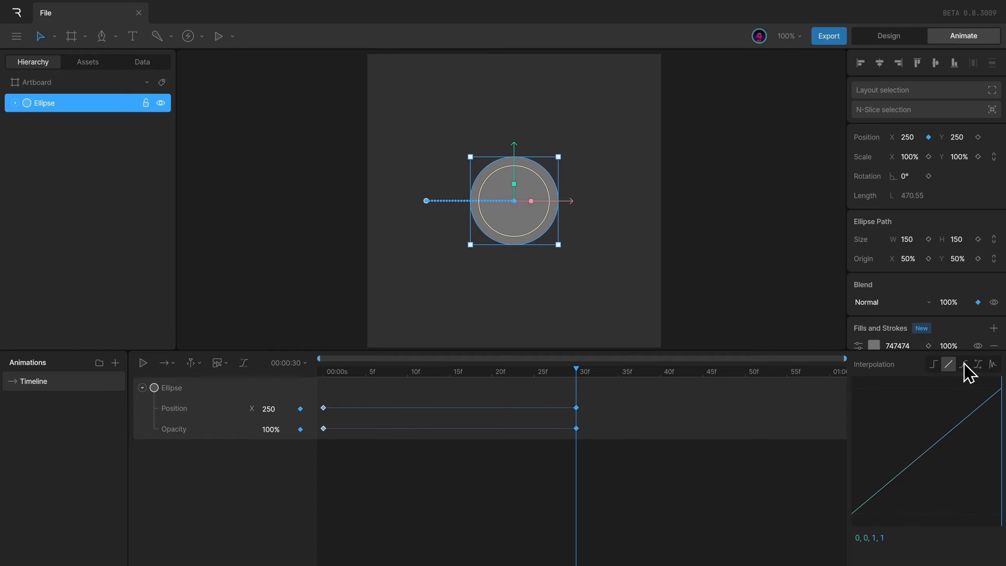
Set the interpolation of the position and opacity keyframes at frame 0 to Cubic
{"action": "left_click", "coordinate": [964, 365]}
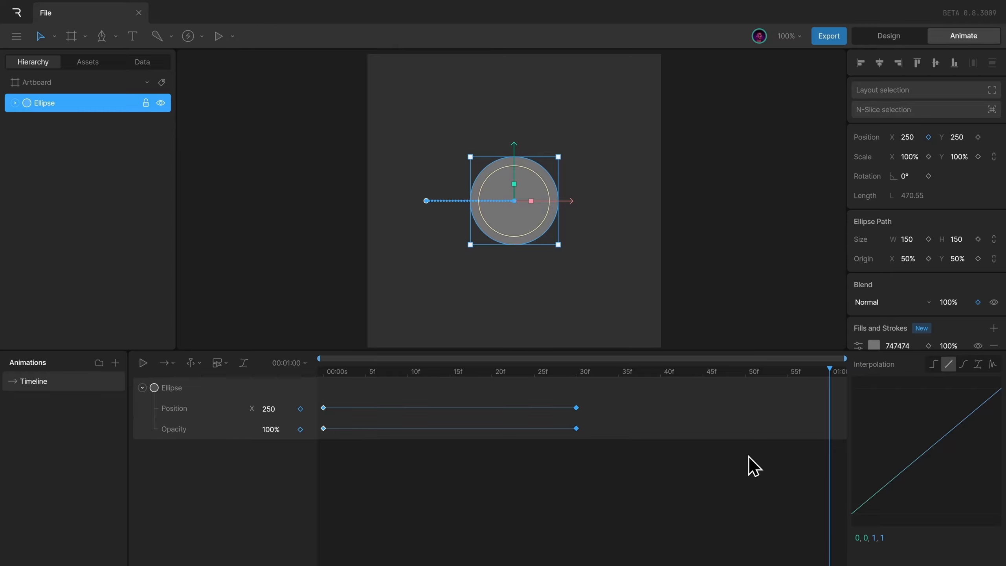
{"action": "key", "text": "space"}
{"action": "left_click_drag", "start_coordinate": [343, 390], "coordinate": [311, 439]}
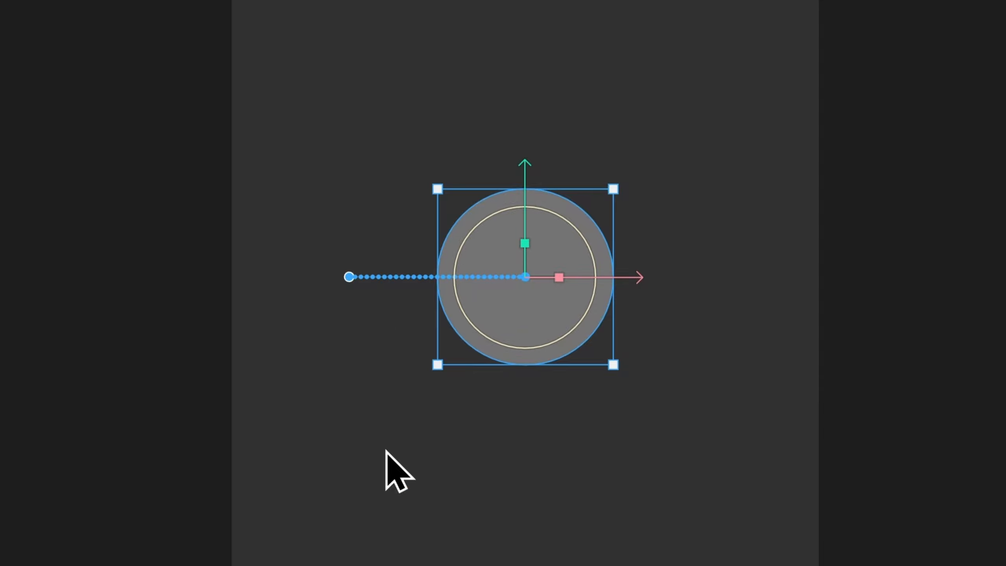
{"action": "left_click_drag", "start_coordinate": [354, 565], "coordinate": [524, 565]}
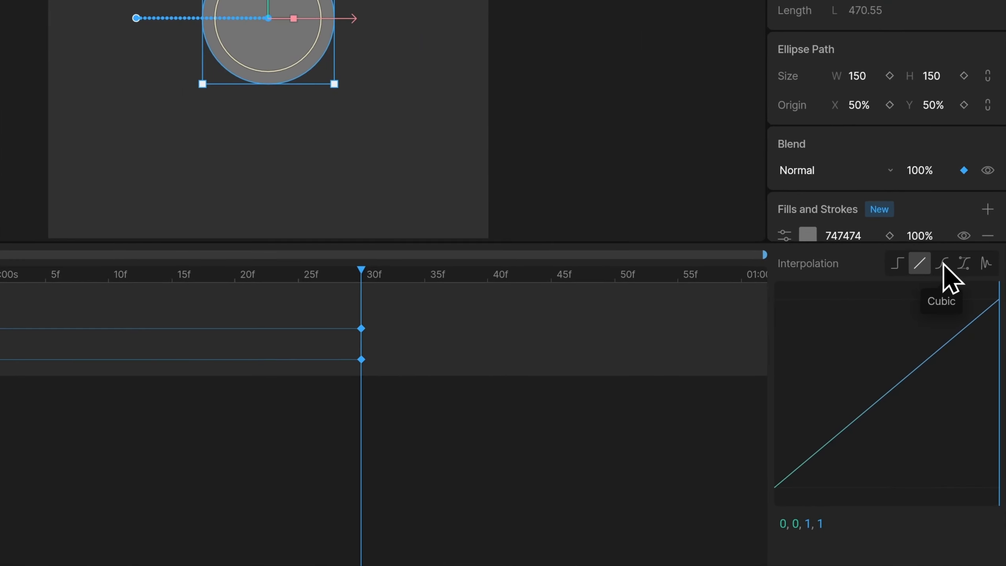
{"action": "left_click", "coordinate": [944, 265]}
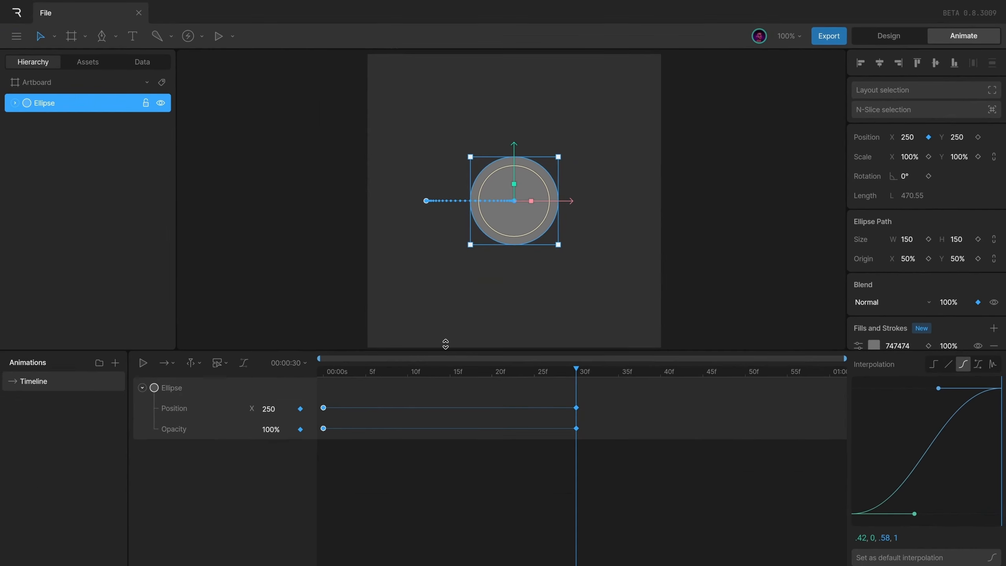
Scrub the timeline and play it from frame 0 to preview the cubic easing
{"action": "left_click_drag", "start_coordinate": [324, 374], "coordinate": [577, 384]}
{"action": "left_click_drag", "start_coordinate": [342, 378], "coordinate": [307, 373]}
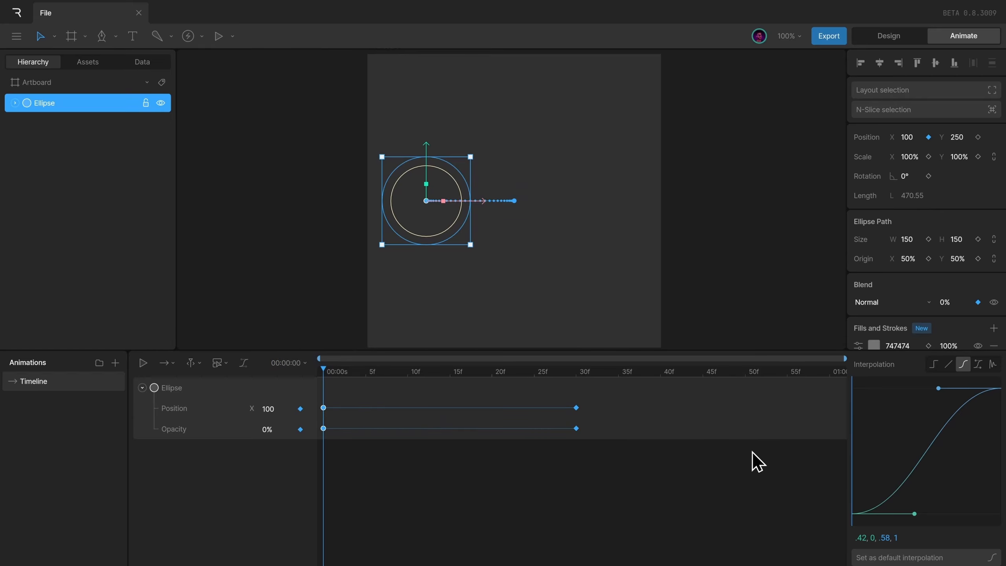
{"action": "key", "text": "space"}
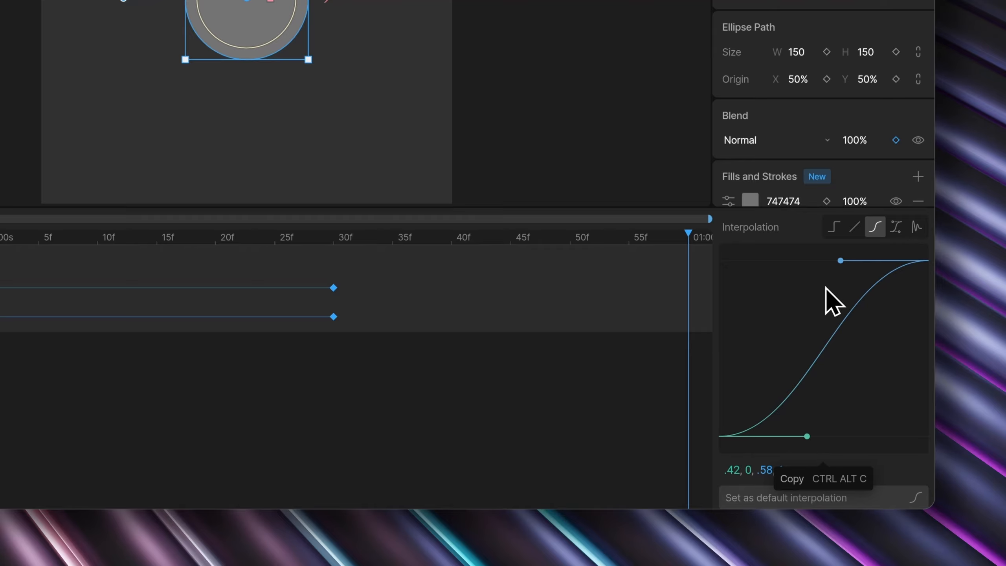
Lengthen the cubic curve's ending handle horizontally to make the curve values .42, 0, .43, 1
{"action": "left_click_drag", "start_coordinate": [843, 265], "coordinate": [814, 284]}
{"action": "key", "text": "shift"}
Highlight each of the four values in the cubic curve's value field in turn to examine which handle it controls
{"action": "left_click", "coordinate": [733, 470]}
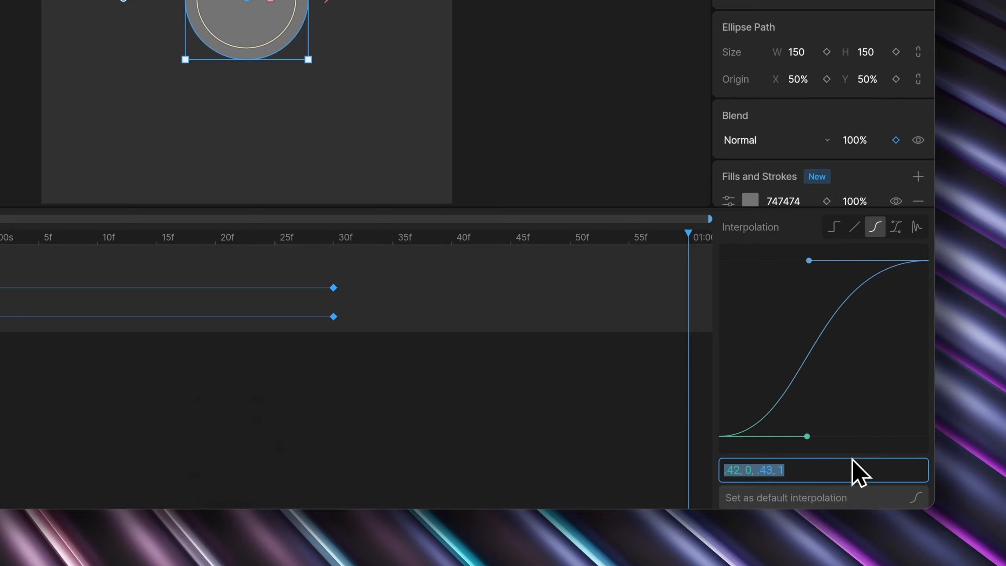
{"action": "key", "text": "Left"}
{"action": "key", "text": "shift+Right"}
{"action": "key", "text": "shift+Right"}
{"action": "key", "text": "shift+Right"}
{"action": "key", "text": "shift+Right"}
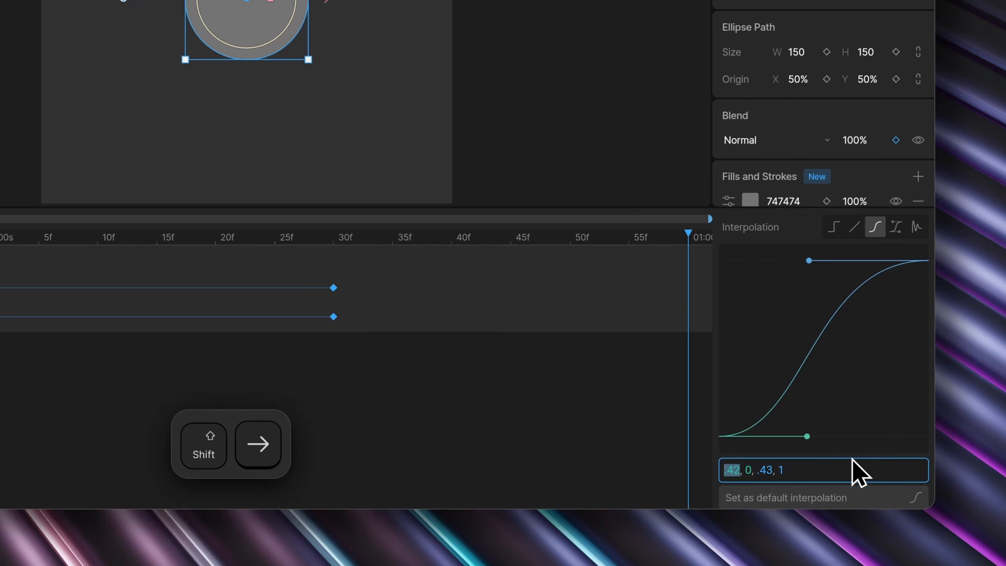
{"action": "key", "text": "shift+Right"}
{"action": "key", "text": "shift+Right"}
{"action": "key", "text": "shift+Right"}
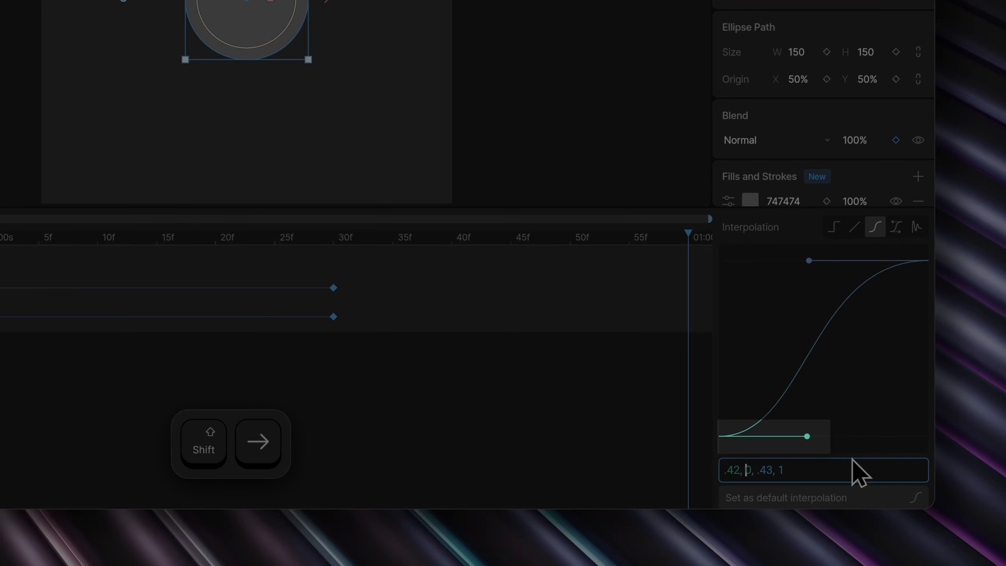
{"action": "key", "text": "Right"}
{"action": "key", "text": "shift+Right"}
{"action": "key", "text": "shift+Right"}
{"action": "key", "text": "shift+Right"}
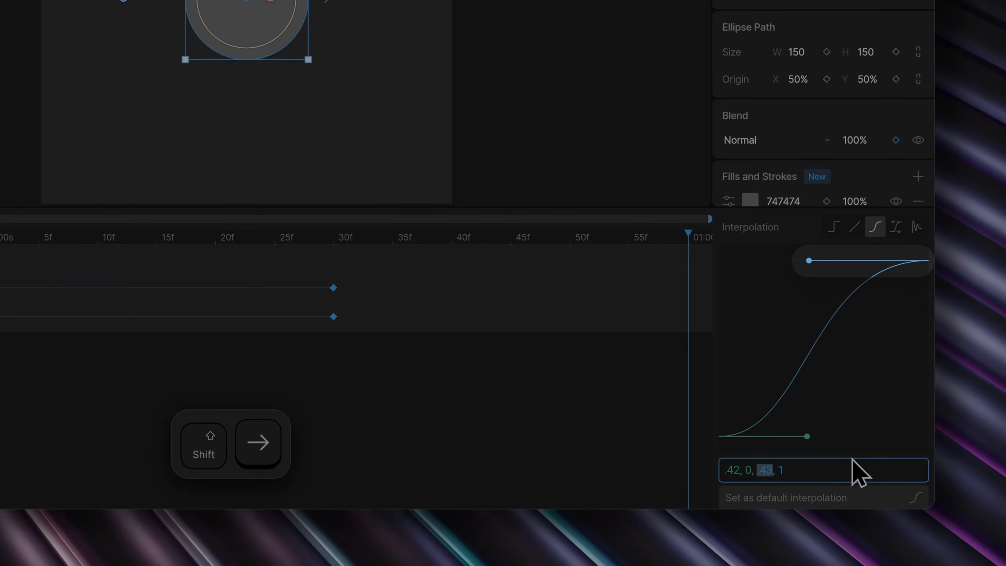
{"action": "key", "text": "Right"}
{"action": "key", "text": "Right"}
{"action": "key", "text": "Right"}
{"action": "key", "text": "shift+Right"}
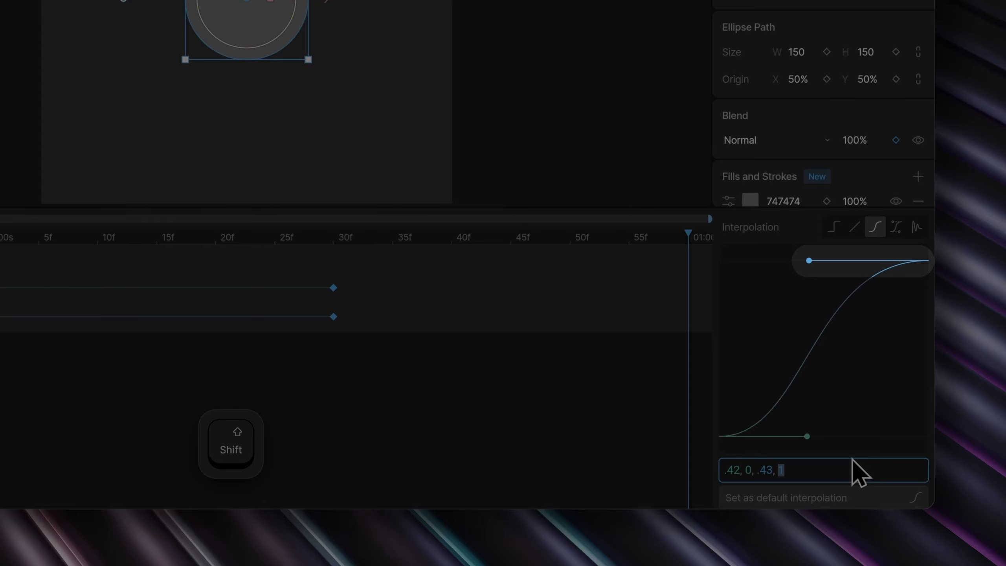
Try 0 and 1 as the third value of the cubic curve to compare the resulting shapes
{"action": "key", "text": "Left"}
{"action": "key", "text": "Left"}
{"action": "key", "text": "Left"}
{"action": "key", "text": "Left"}
{"action": "key", "text": "Left"}
{"action": "key", "text": "Left"}
{"action": "key", "text": "shift+Right"}
{"action": "key", "text": "shift+Right"}
{"action": "key", "text": "shift+Right"}
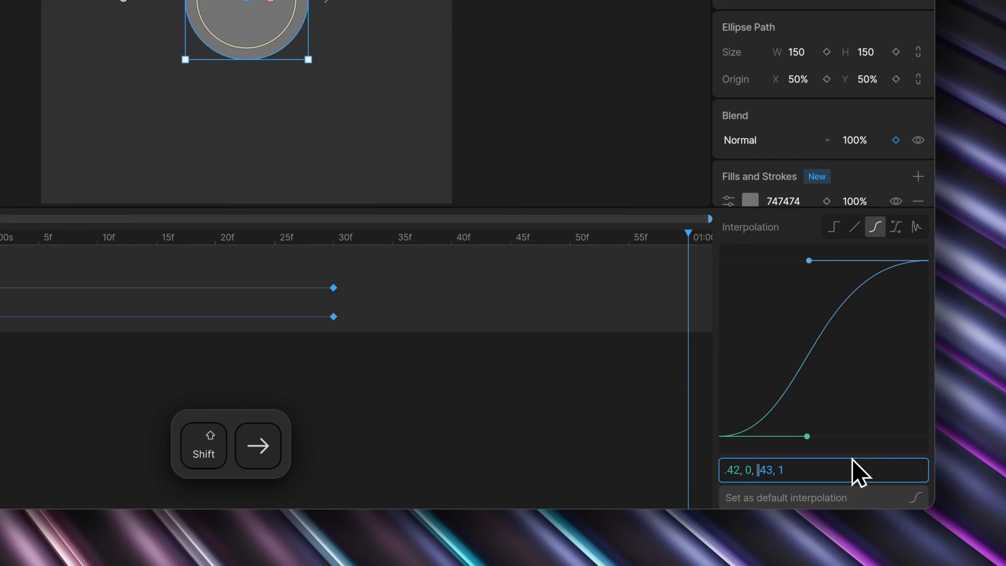
{"action": "type", "text": "0"}
{"action": "key", "text": "Return"}
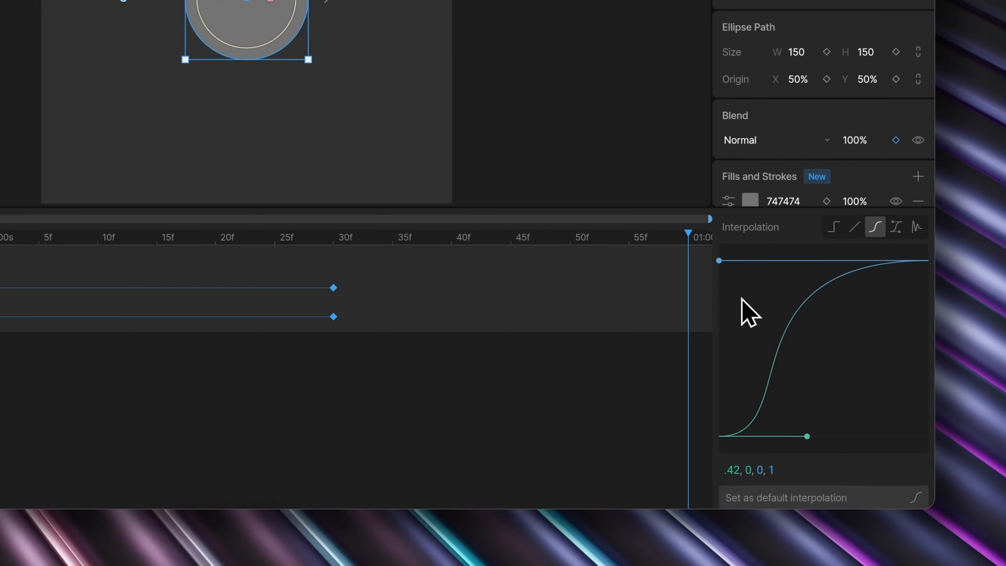
{"action": "double_click", "coordinate": [759, 470]}
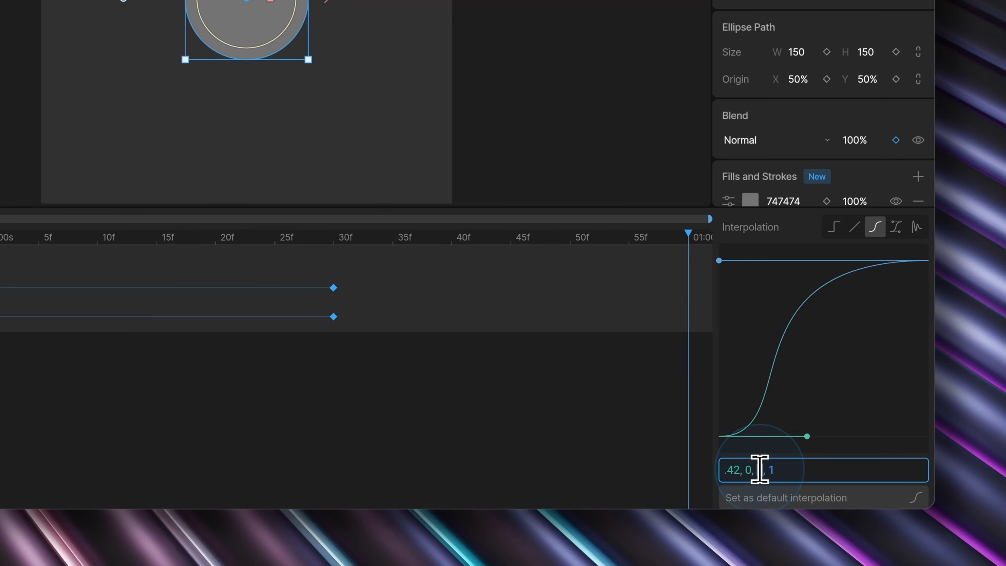
{"action": "type", "text": "1"}
{"action": "key", "text": "Return"}
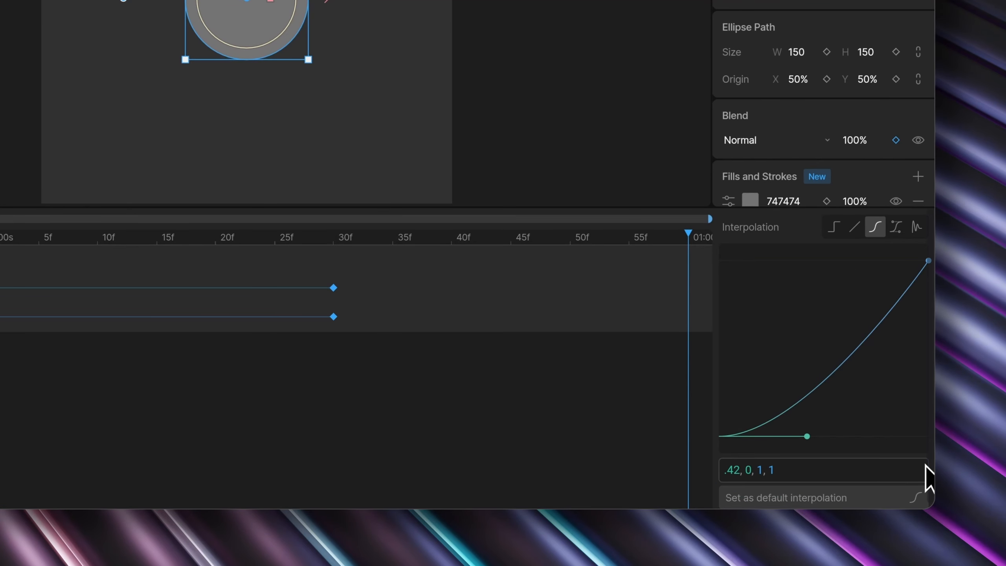
Set the third value of the cubic curve to .5
{"action": "double_click", "coordinate": [761, 474]}
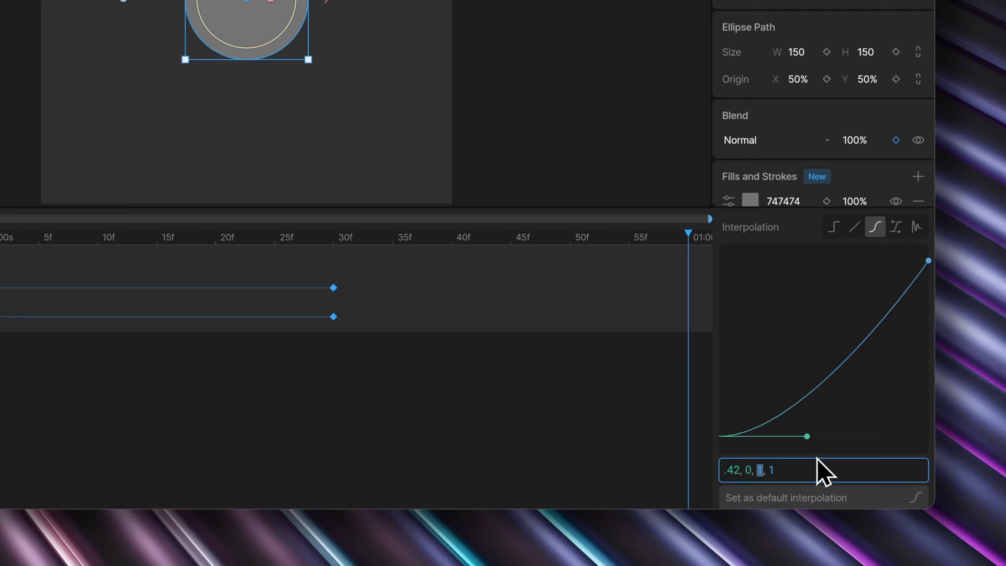
{"action": "type", "text": ".5"}
{"action": "key", "text": "Return"}
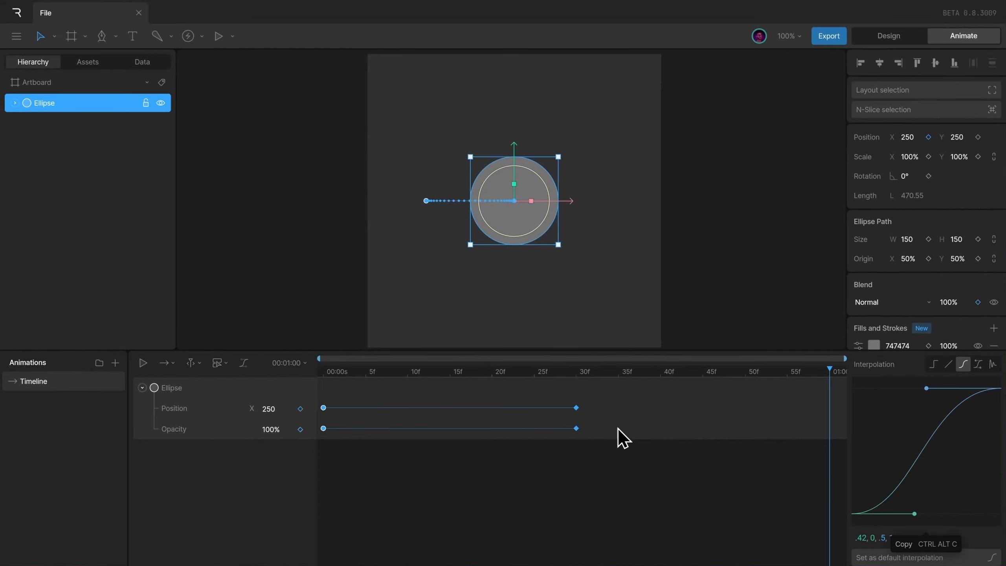
Delete the ellipse's opacity keyframes and key its X position at 400 on the one-second mark
{"action": "left_click_drag", "start_coordinate": [619, 424], "coordinate": [272, 454]}
{"action": "key", "text": "Delete"}
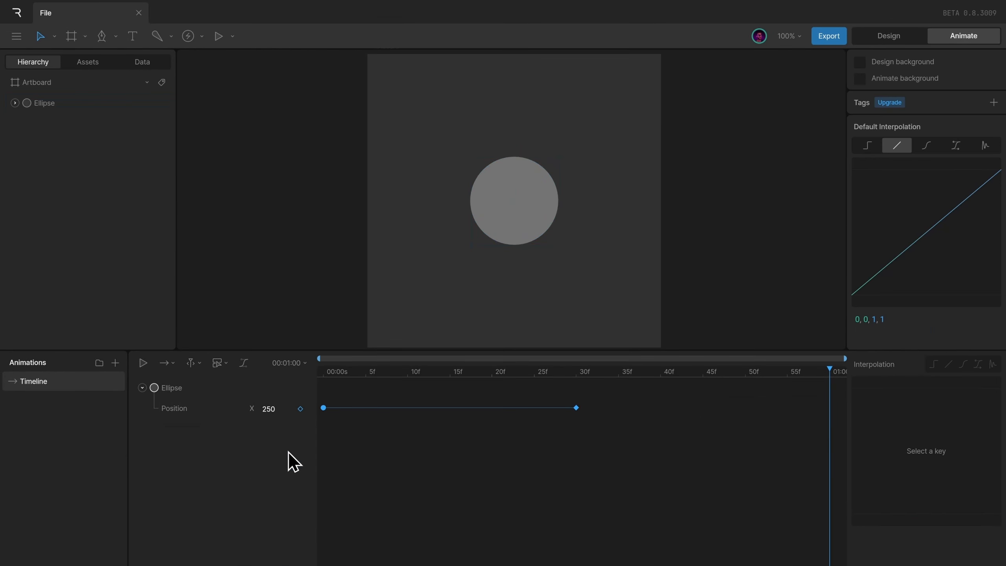
{"action": "left_click", "coordinate": [276, 411]}
{"action": "type", "text": "400"}
{"action": "key", "text": "Return"}
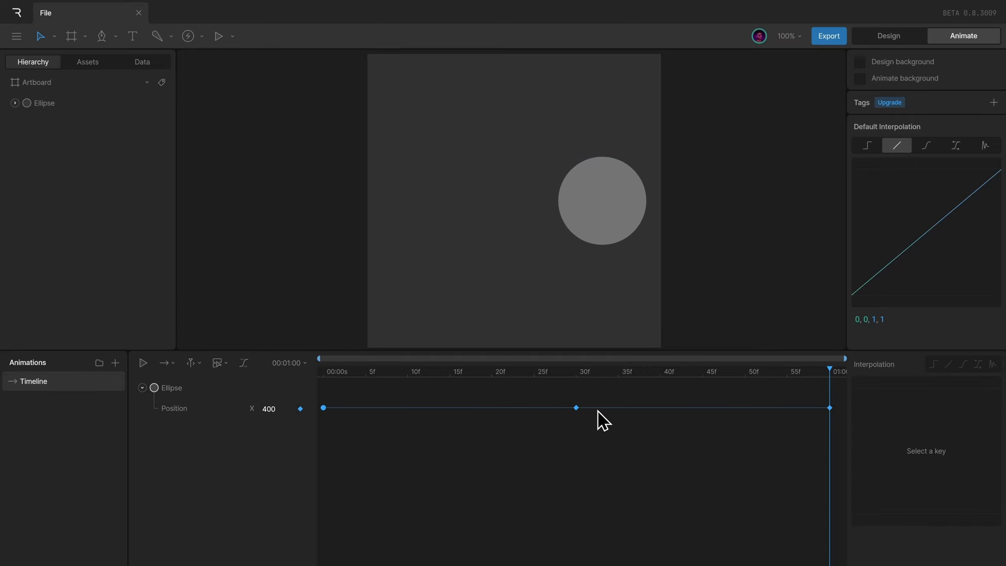
{"action": "key", "text": "space"}
Set all three position keyframes to Hold interpolation and preview the motion by playing and scrubbing the timeline
{"action": "left_click_drag", "start_coordinate": [845, 412], "coordinate": [230, 456]}
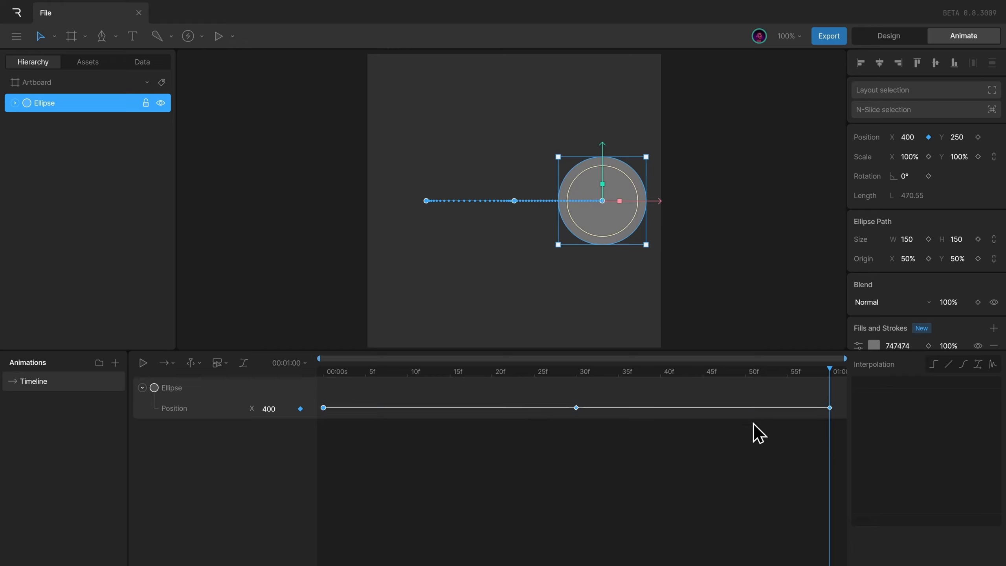
{"action": "left_click", "coordinate": [933, 365]}
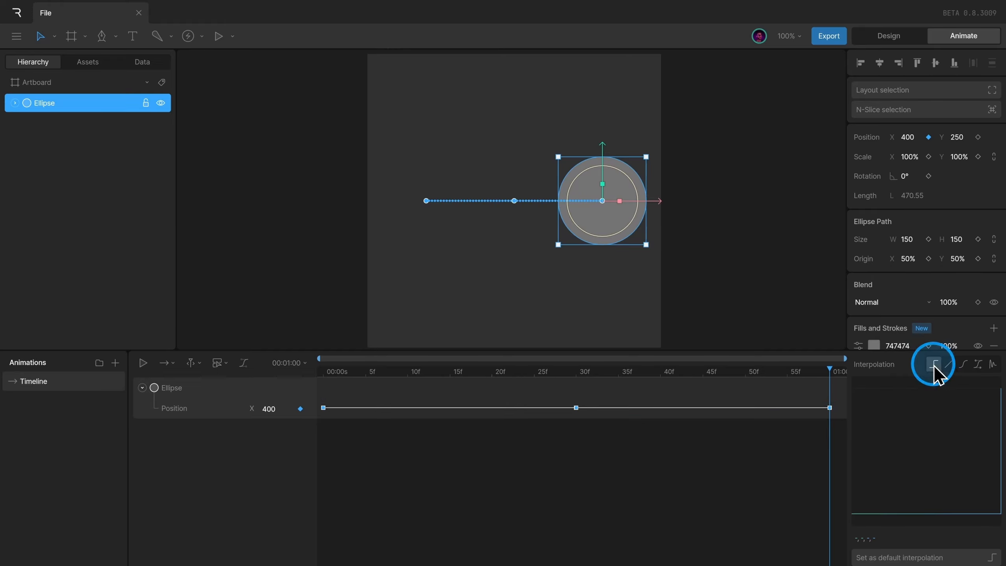
{"action": "key", "text": "space"}
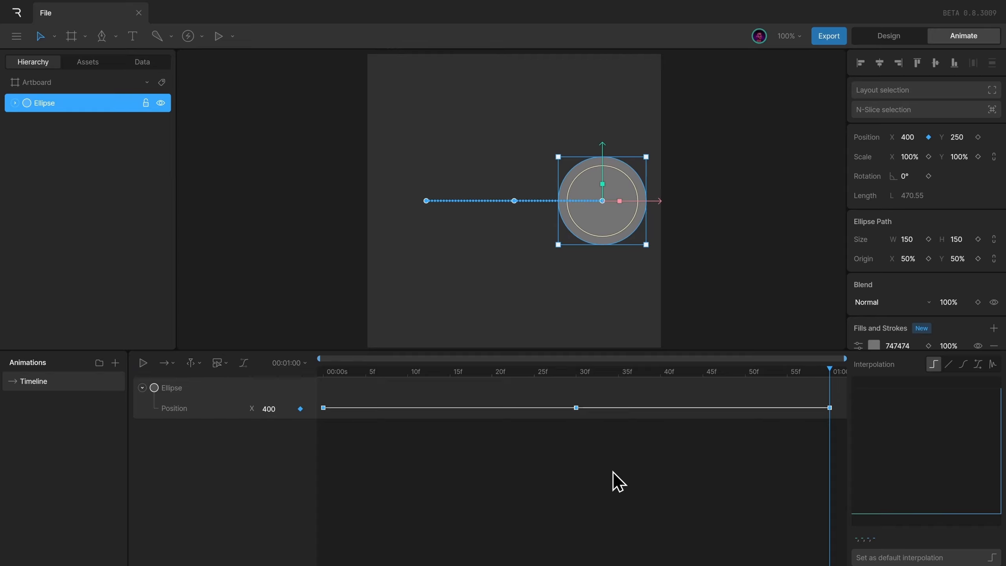
{"action": "left_click", "coordinate": [306, 374]}
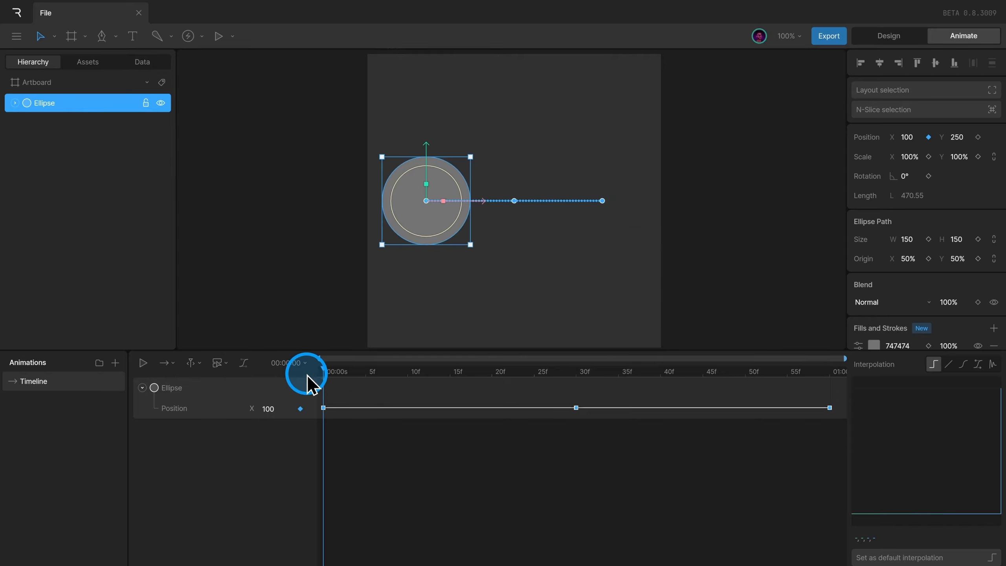
{"action": "left_click_drag", "start_coordinate": [307, 374], "coordinate": [876, 386]}
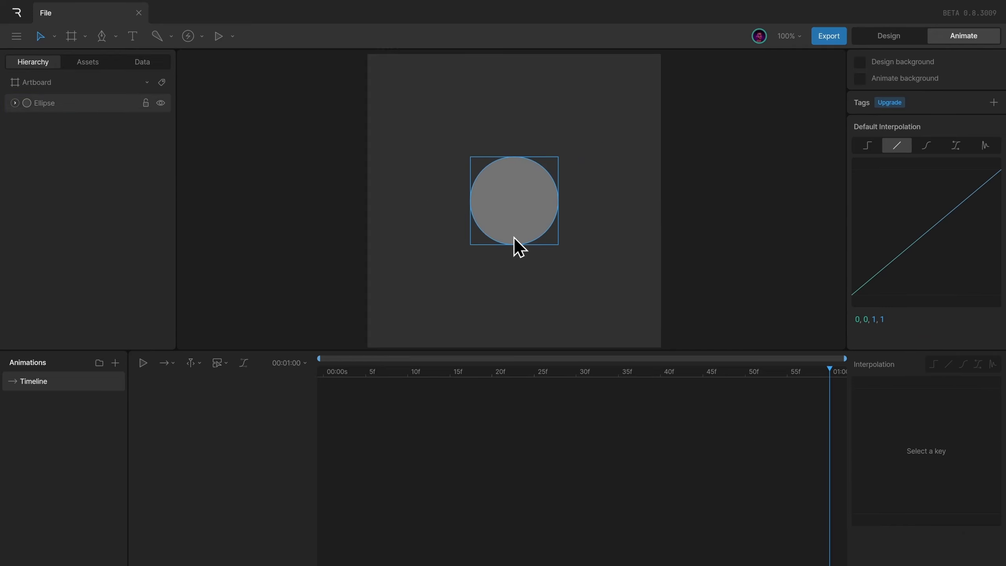
Key the ellipse's Y position at 75 on frame 0 and 425 on frame 30, and play the animation
{"action": "left_click", "coordinate": [514, 244]}
{"action": "left_click", "coordinate": [347, 372]}
{"action": "left_click_drag", "start_coordinate": [346, 373], "coordinate": [275, 369]}
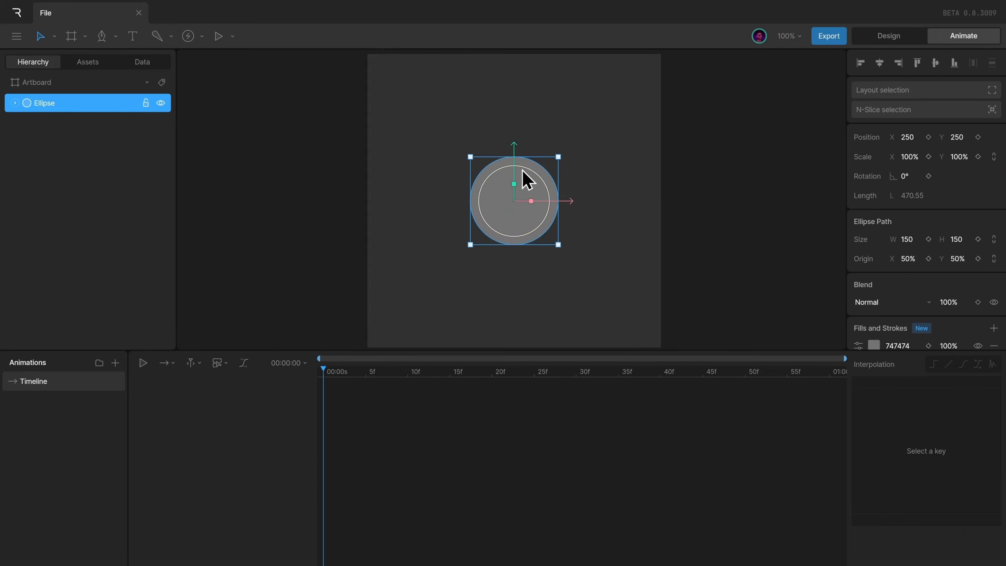
{"action": "left_click_drag", "start_coordinate": [523, 171], "coordinate": [521, 272]}
{"action": "left_click", "coordinate": [578, 366]}
{"action": "left_click", "coordinate": [318, 366]}
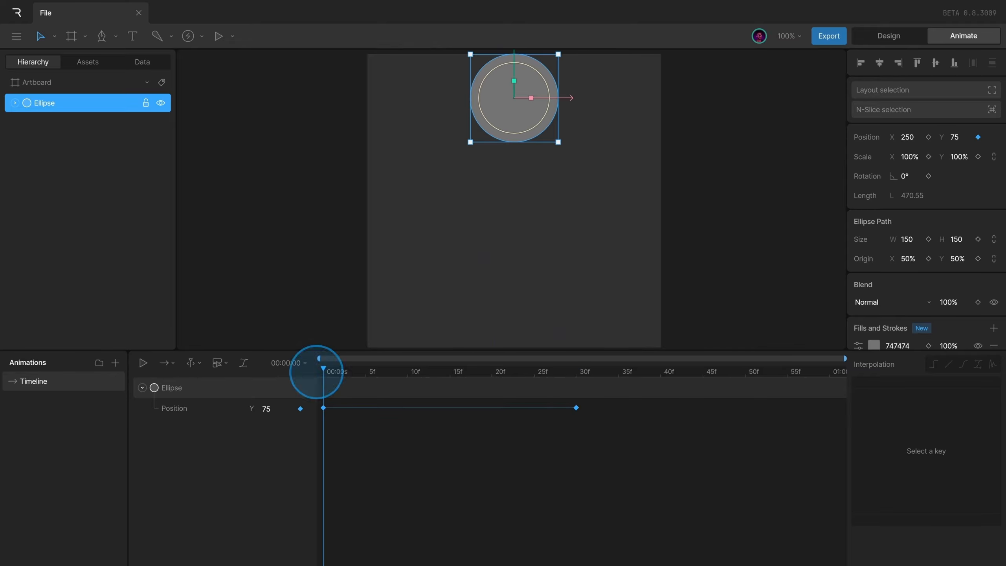
{"action": "key", "text": "space"}
Give both Y position keyframes the interpolation type with auto bezier options and show the ellipse's curve in the graph editor
{"action": "left_click_drag", "start_coordinate": [583, 390], "coordinate": [349, 414]}
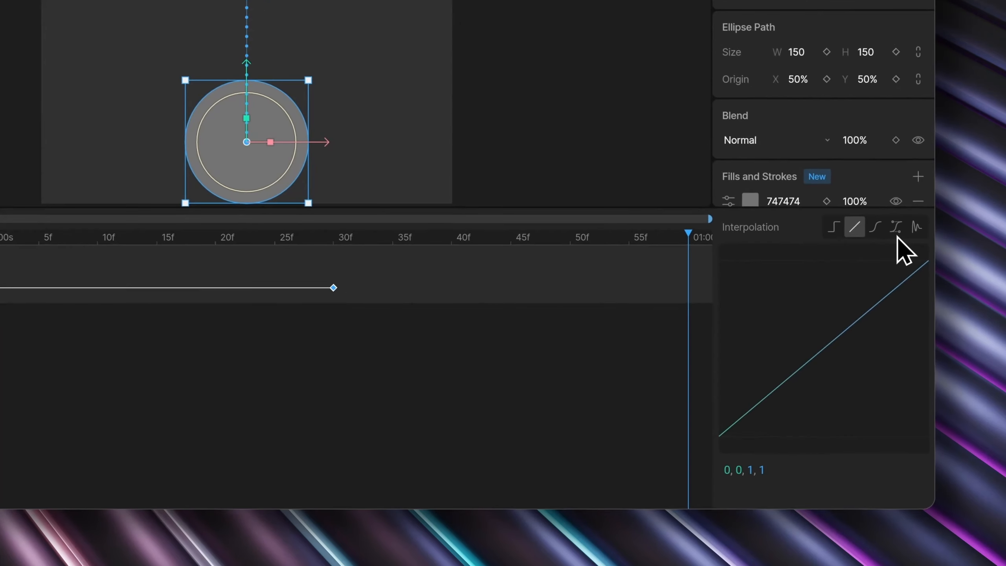
{"action": "left_click", "coordinate": [977, 364]}
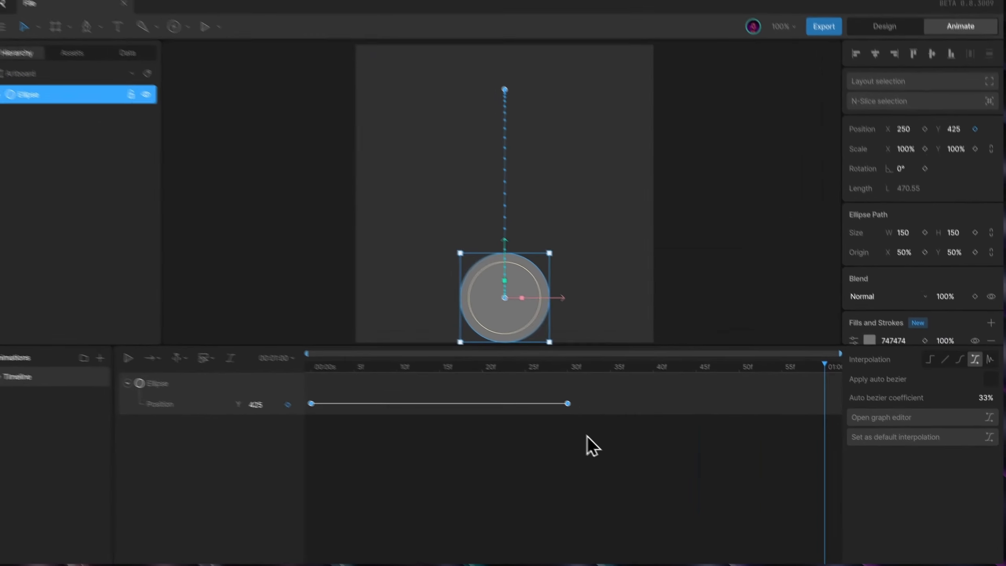
{"action": "left_click", "coordinate": [245, 365]}
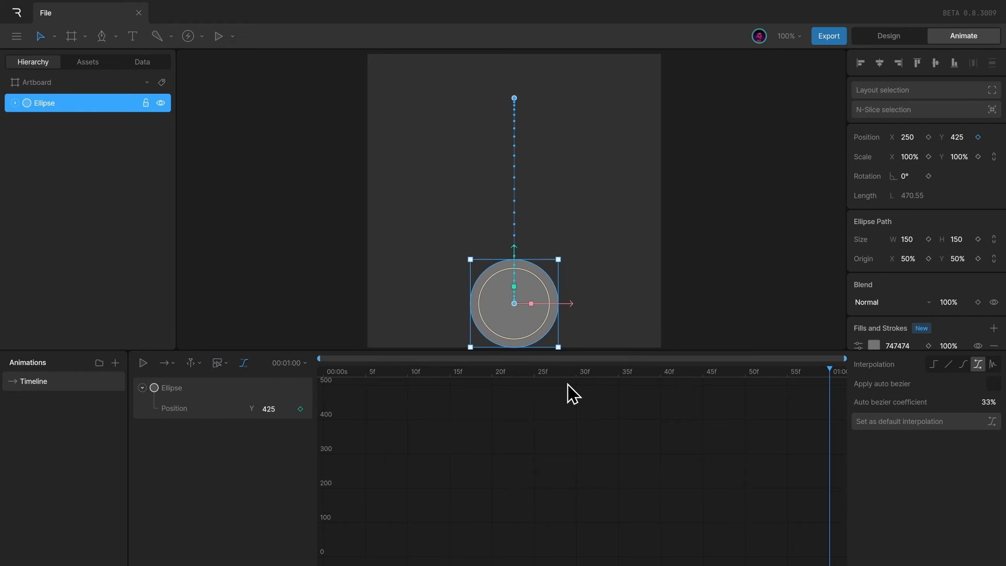
{"action": "left_click", "coordinate": [195, 388]}
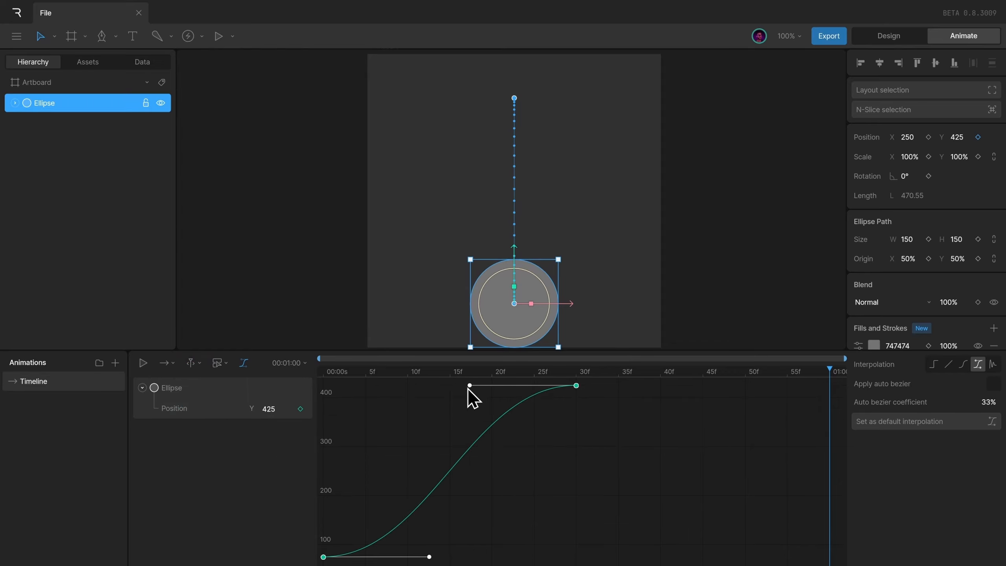
Pull the frame 30 keyframe's handle straight down below it so the curve ends steeply, and play the animation
{"action": "left_click_drag", "start_coordinate": [469, 386], "coordinate": [593, 480]}
{"action": "left_click", "coordinate": [323, 371]}
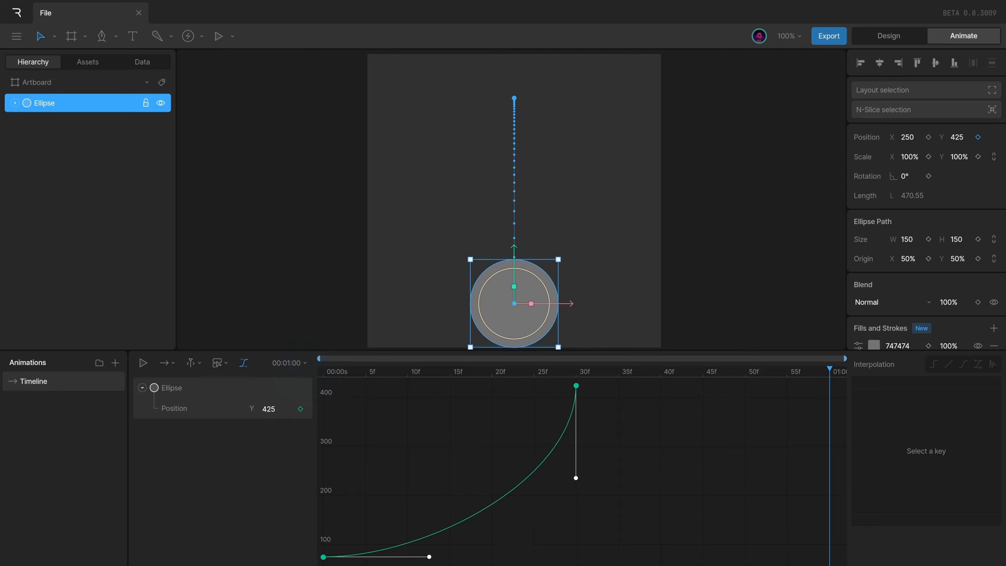
{"action": "left_click", "coordinate": [146, 364]}
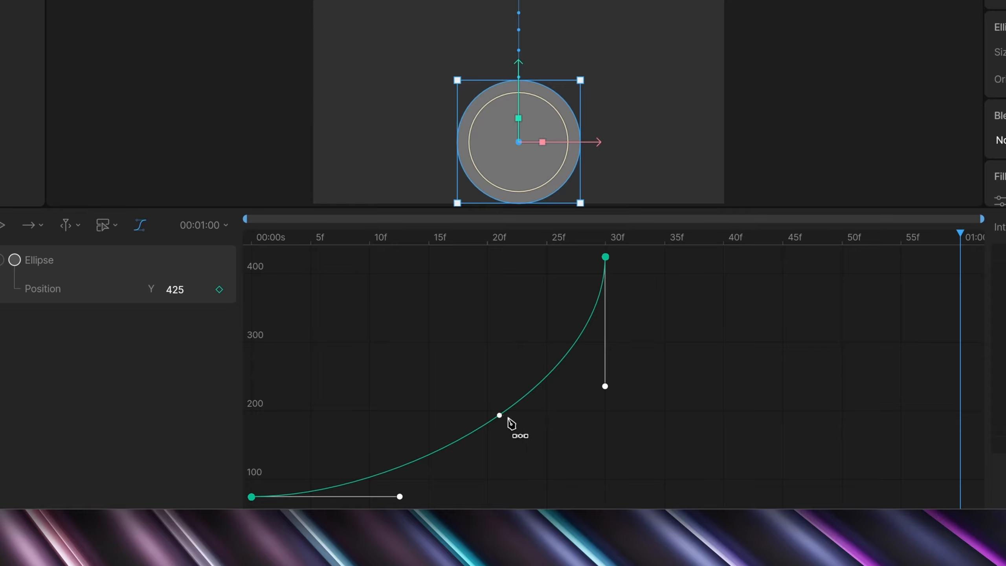
Add a keyframe on the Y position curve at frame 20 and raise it to about 425
{"action": "left_click", "coordinate": [488, 426]}
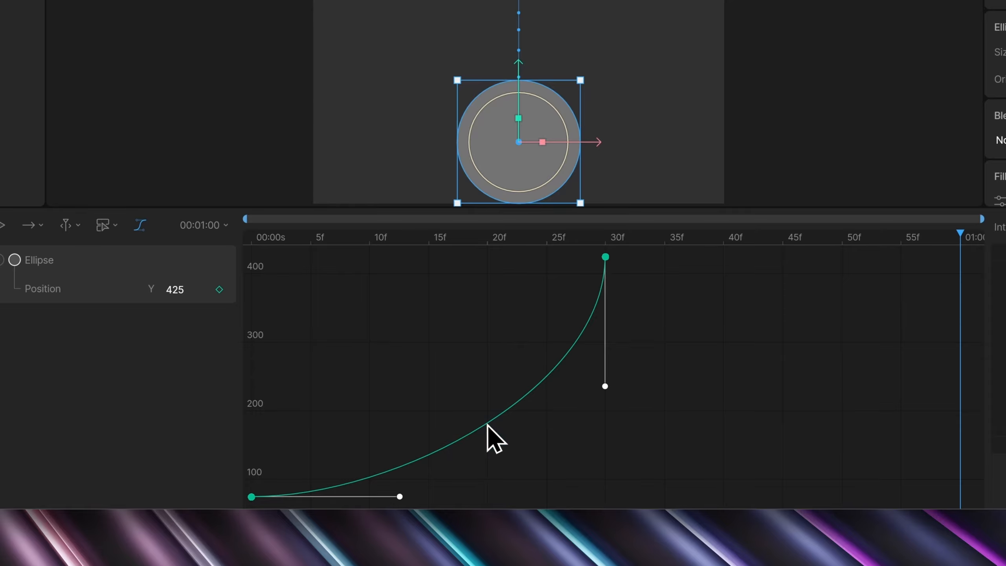
{"action": "left_click", "coordinate": [493, 421]}
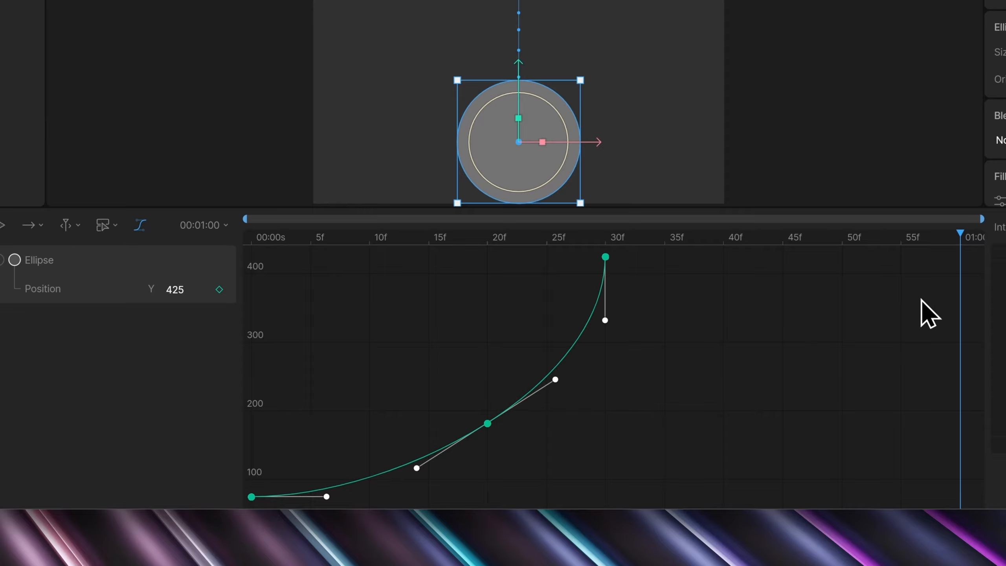
{"action": "left_click", "coordinate": [489, 236]}
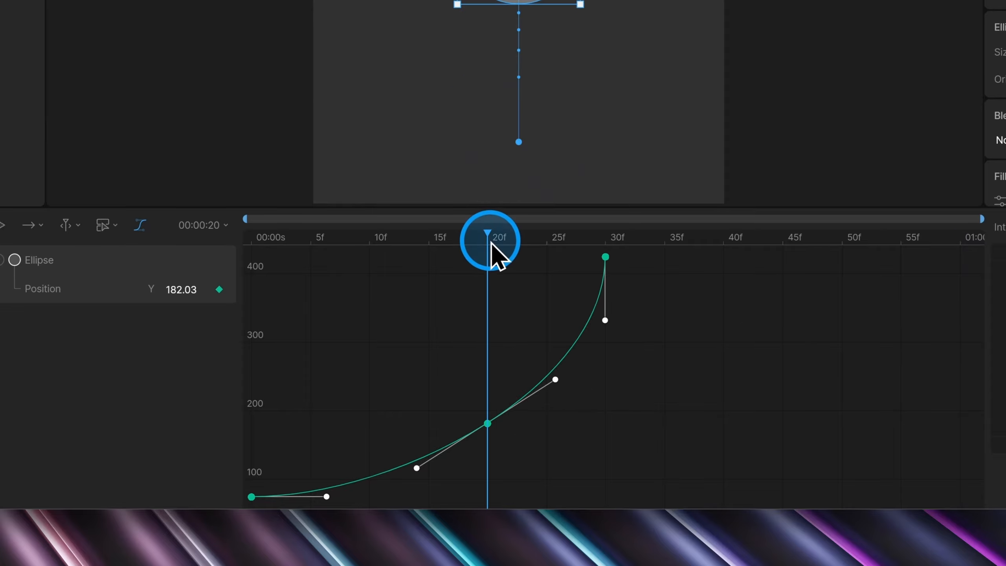
{"action": "left_click_drag", "start_coordinate": [196, 289], "coordinate": [202, 298]}
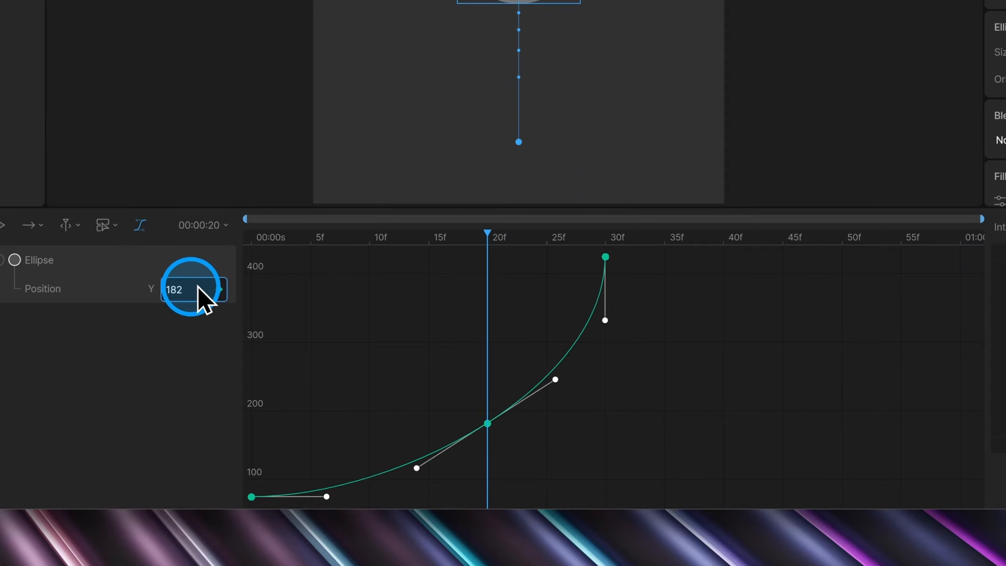
{"action": "left_click_drag", "start_coordinate": [488, 421], "coordinate": [487, 257]}
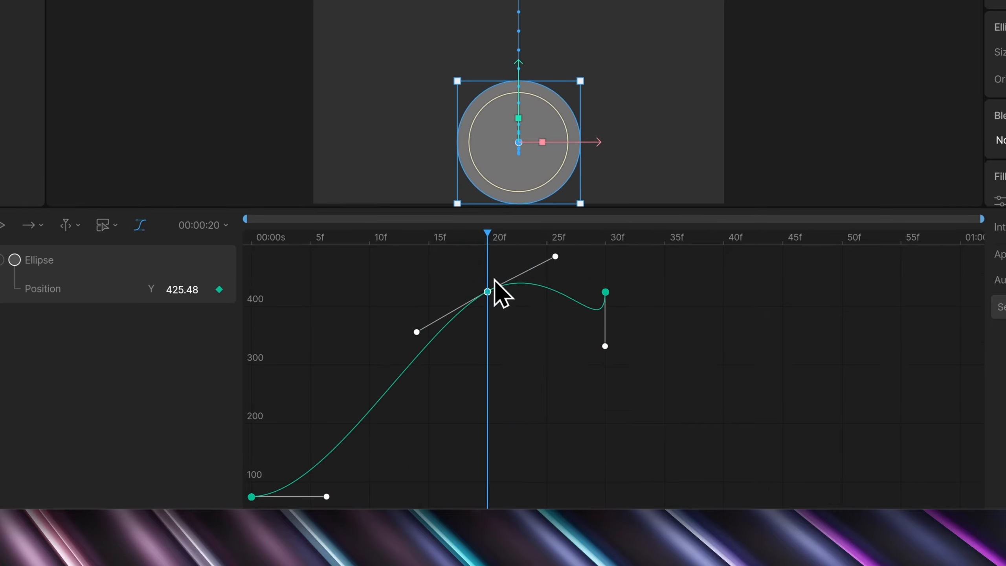
Shorten and flatten the frame 20 keyframe's outgoing handle, and pull its incoming handle down independently to about frame 16
{"action": "left_click_drag", "start_coordinate": [556, 258], "coordinate": [524, 290]}
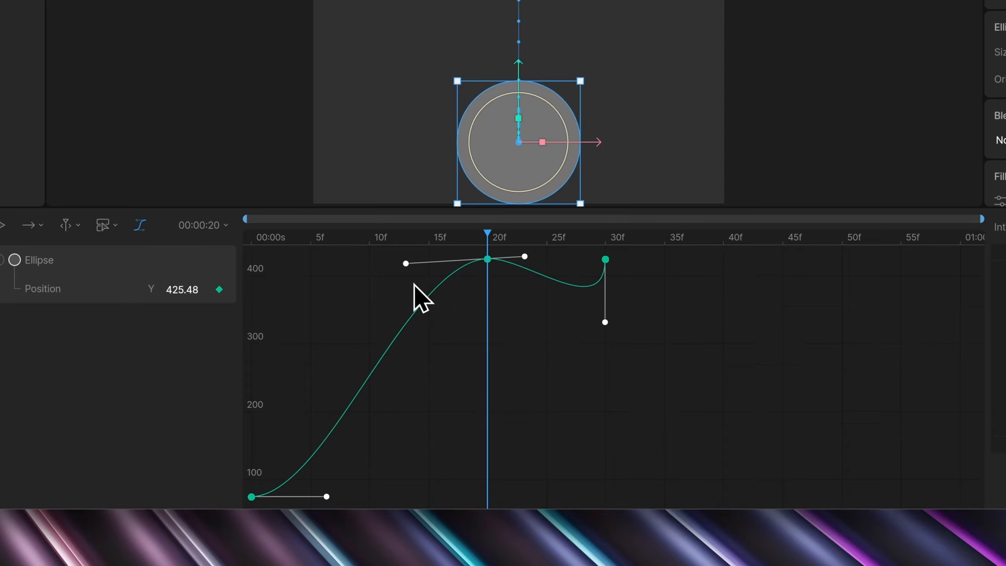
{"action": "mouse_move", "coordinate": [406, 264]}
{"action": "left_mouse_down"}
{"action": "mouse_move", "coordinate": [381, 273]}
{"action": "mouse_move", "coordinate": [422, 260]}
{"action": "mouse_move", "coordinate": [420, 285]}
{"action": "mouse_move", "coordinate": [438, 287]}
{"action": "mouse_move", "coordinate": [401, 269]}
{"action": "left_mouse_up"}
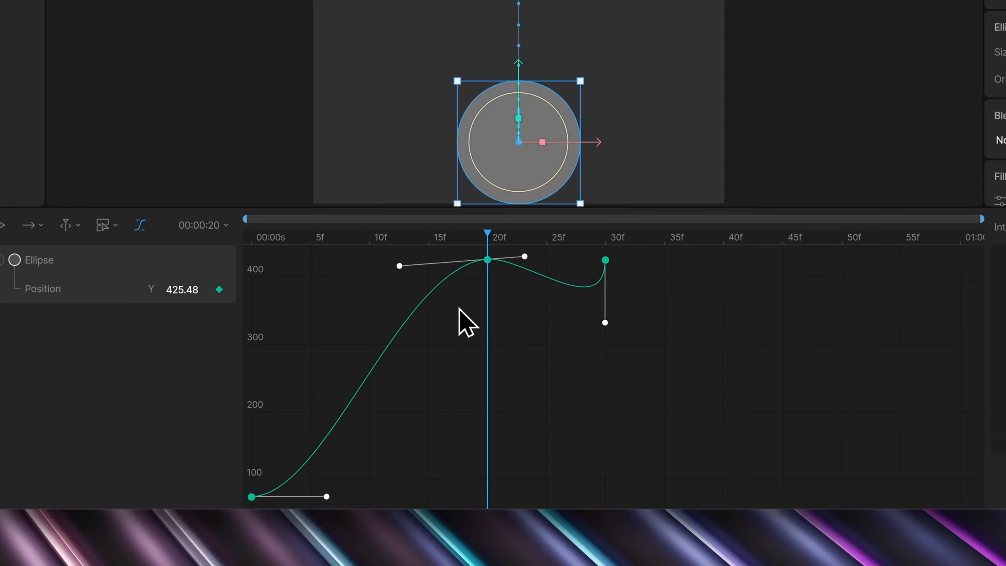
{"action": "key", "text": "alt"}
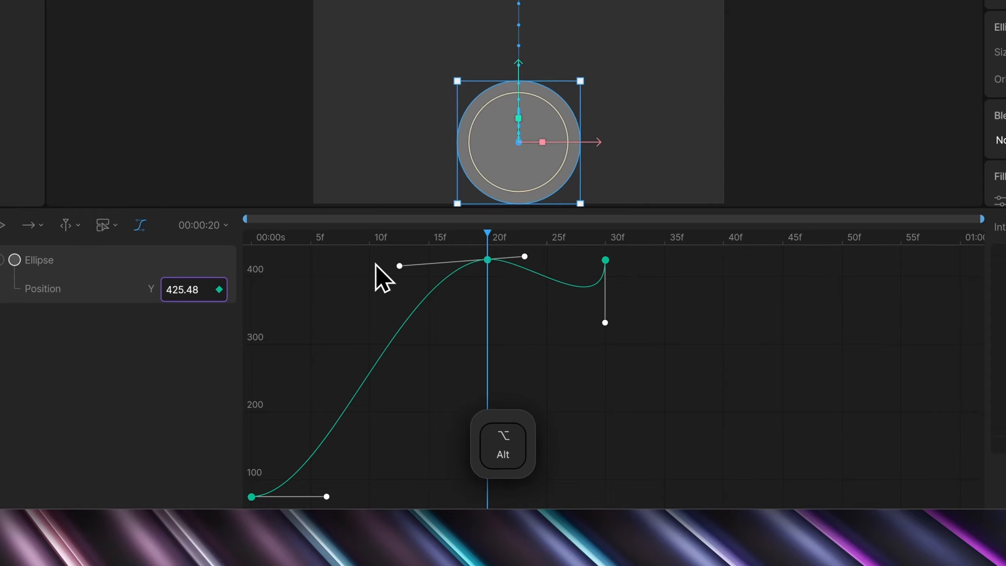
{"action": "left_click_drag", "start_coordinate": [399, 266], "coordinate": [440, 333]}
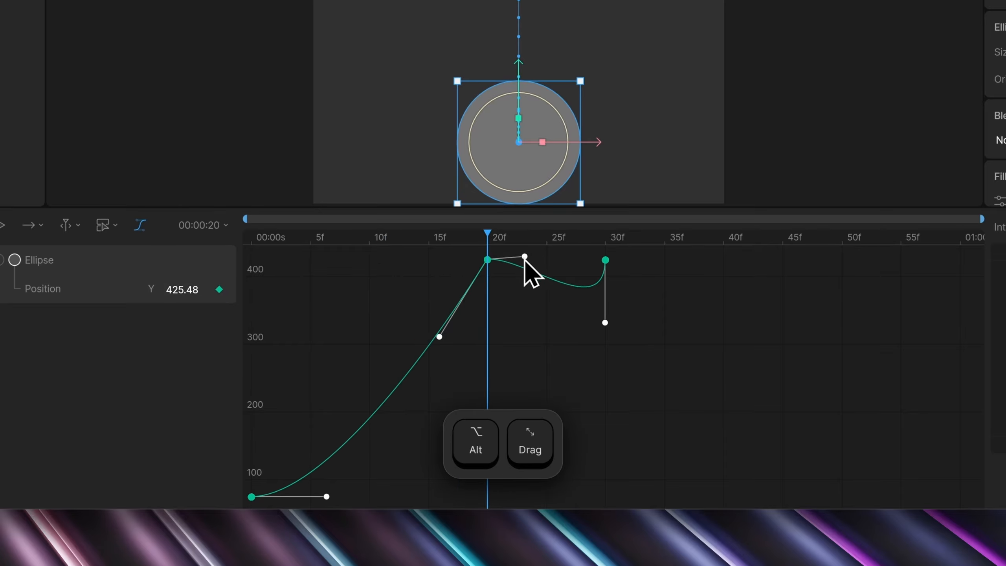
Try pulling the frame 20 keyframe's outgoing handle down independently, and return both of its handles to a flat, linked line
{"action": "left_click_drag", "start_coordinate": [525, 256], "coordinate": [517, 308]}
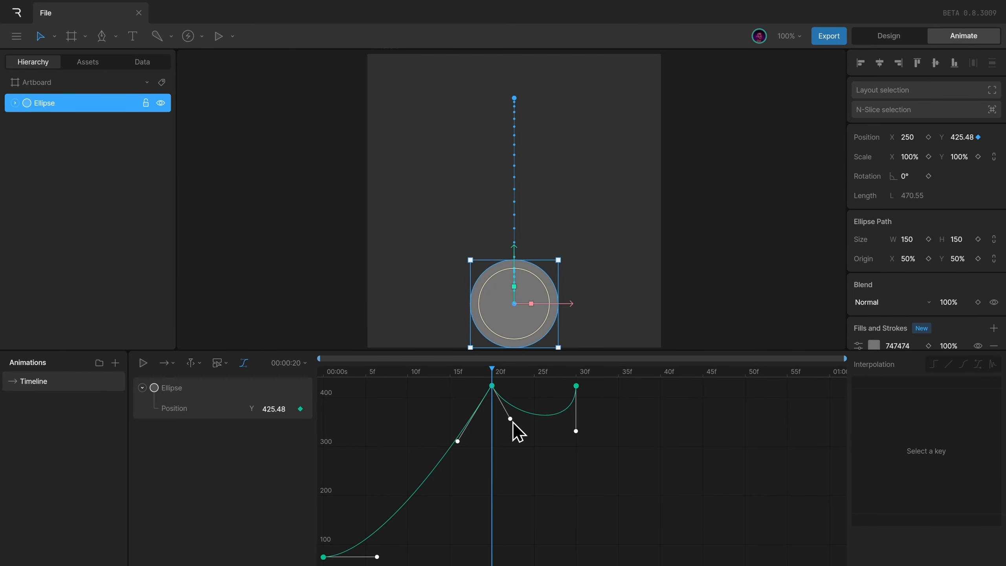
{"action": "left_click_drag", "start_coordinate": [511, 420], "coordinate": [537, 391]}
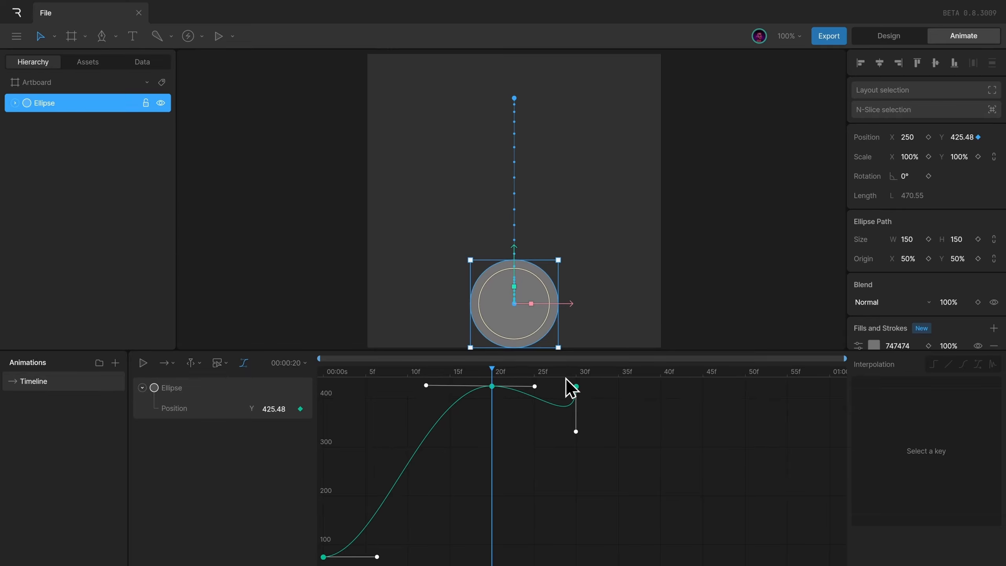
{"action": "left_click_drag", "start_coordinate": [323, 372], "coordinate": [576, 386]}
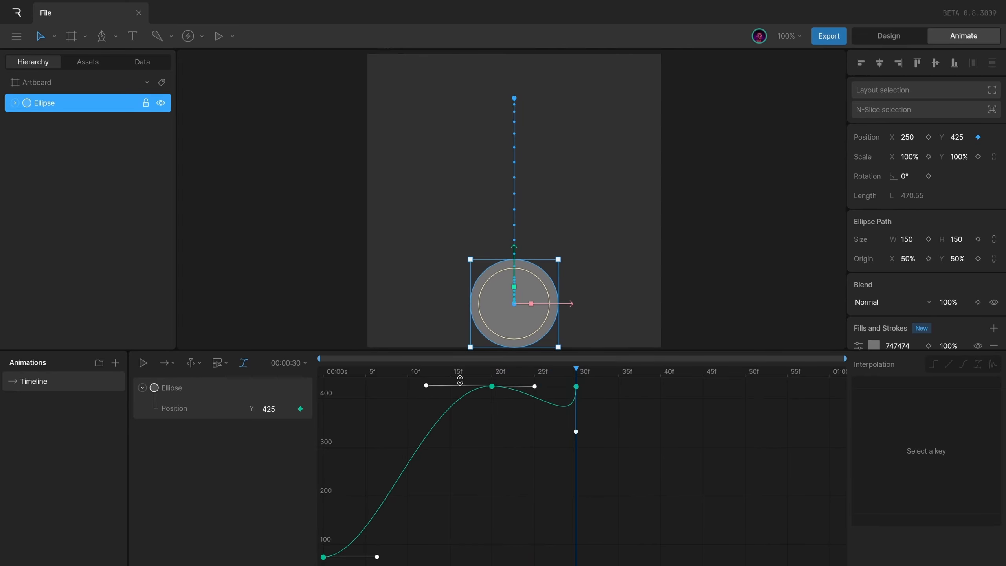
Pull both frame 20 handles down independently, to about frames 18 and 22, and angle the frame 30 handle to about frame 28
{"action": "left_click", "coordinate": [489, 370]}
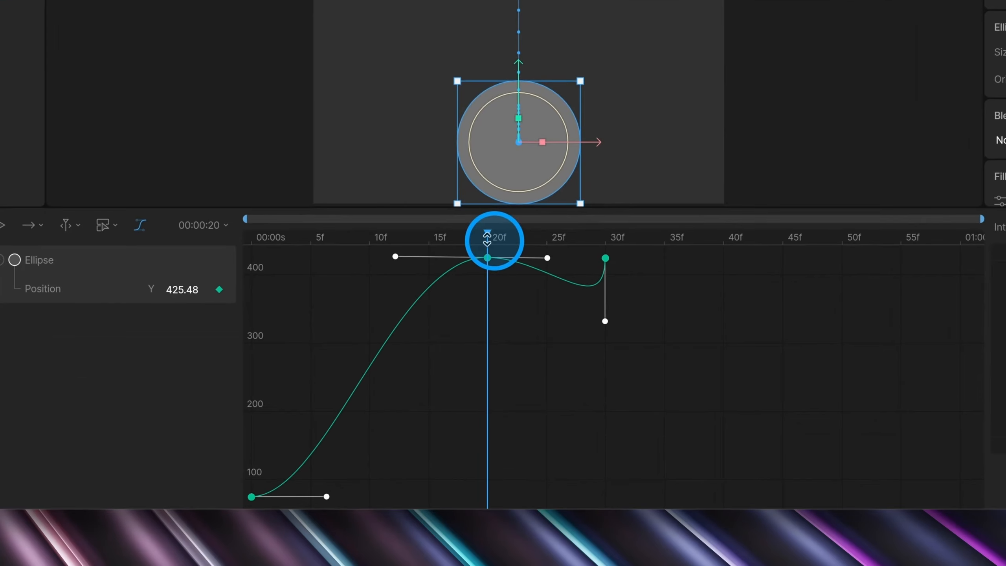
{"action": "key", "text": "alt"}
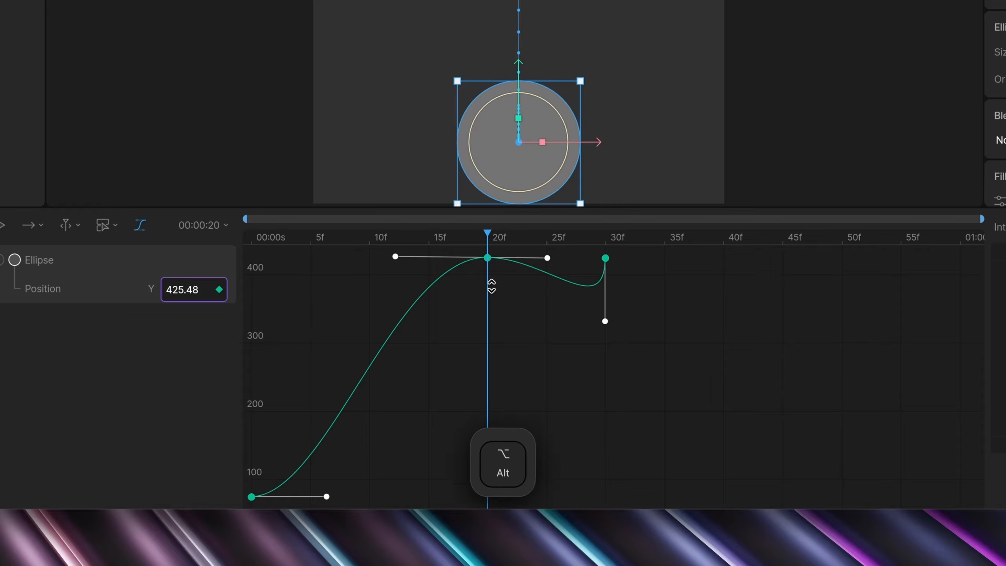
{"action": "left_click_drag", "start_coordinate": [397, 260], "coordinate": [461, 329]}
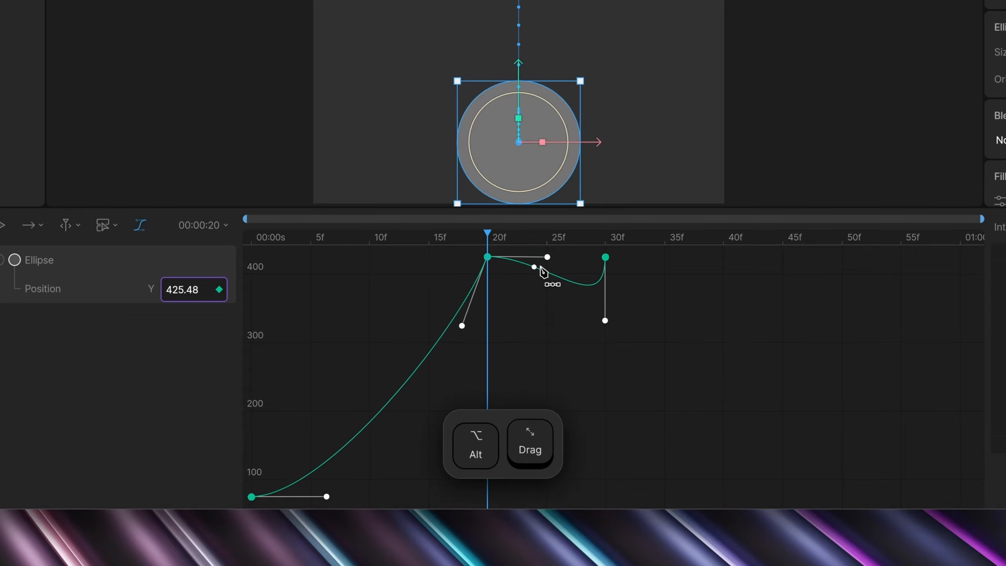
{"action": "left_click_drag", "start_coordinate": [546, 257], "coordinate": [513, 333]}
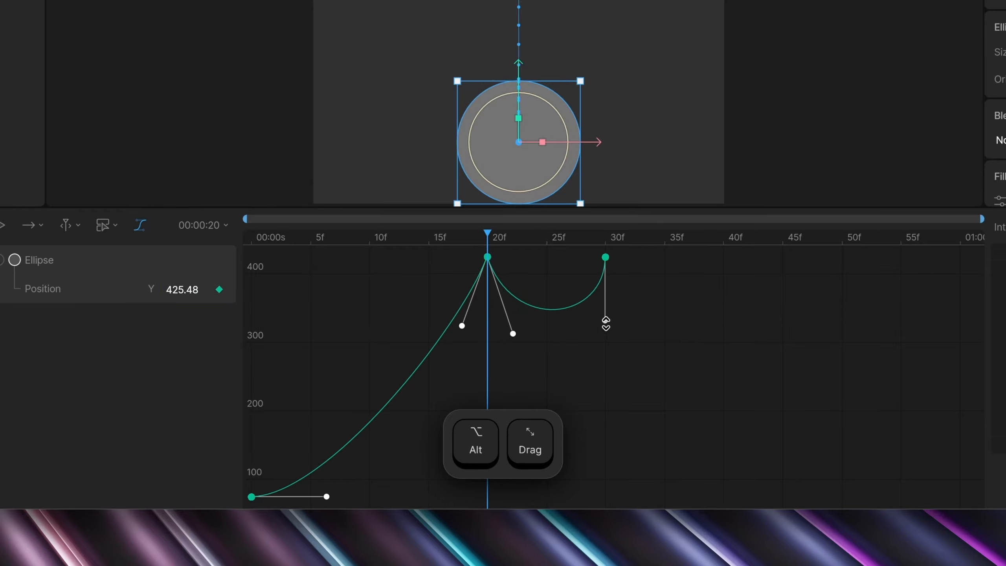
{"action": "left_click_drag", "start_coordinate": [604, 320], "coordinate": [585, 326]}
{"action": "left_click", "coordinate": [331, 371]}
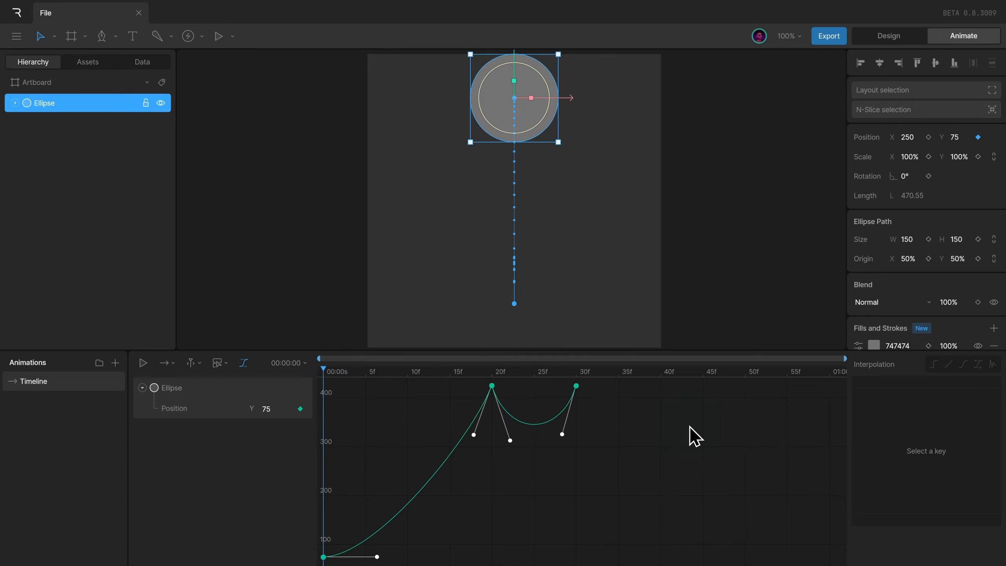
{"action": "key", "text": "space"}
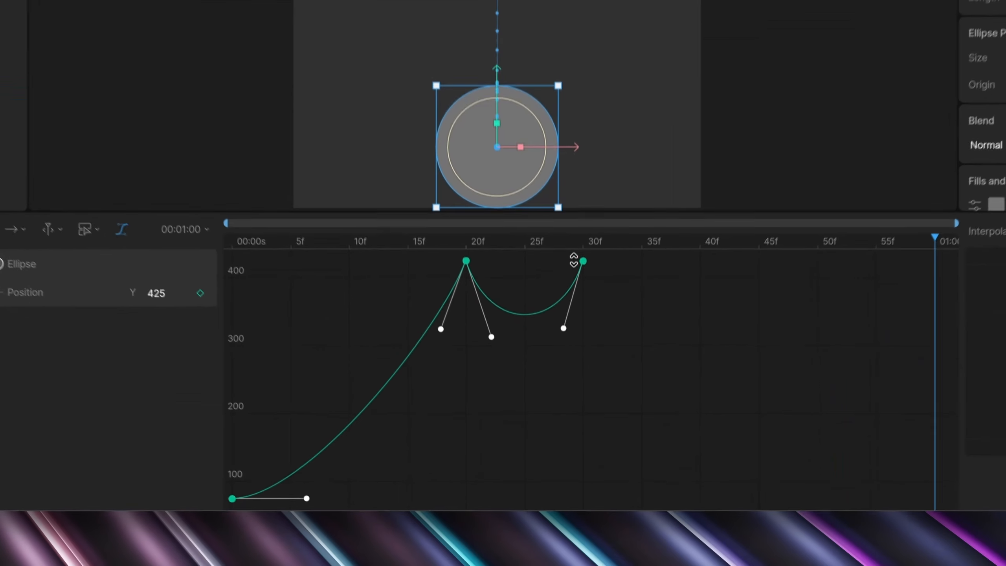
Move the last Y position keyframe to frame 45 at about 416, and add a keyframe at frame 32 raised to about 425
{"action": "left_click_drag", "start_coordinate": [576, 386], "coordinate": [598, 386]}
{"action": "left_click_drag", "start_coordinate": [609, 257], "coordinate": [761, 263]}
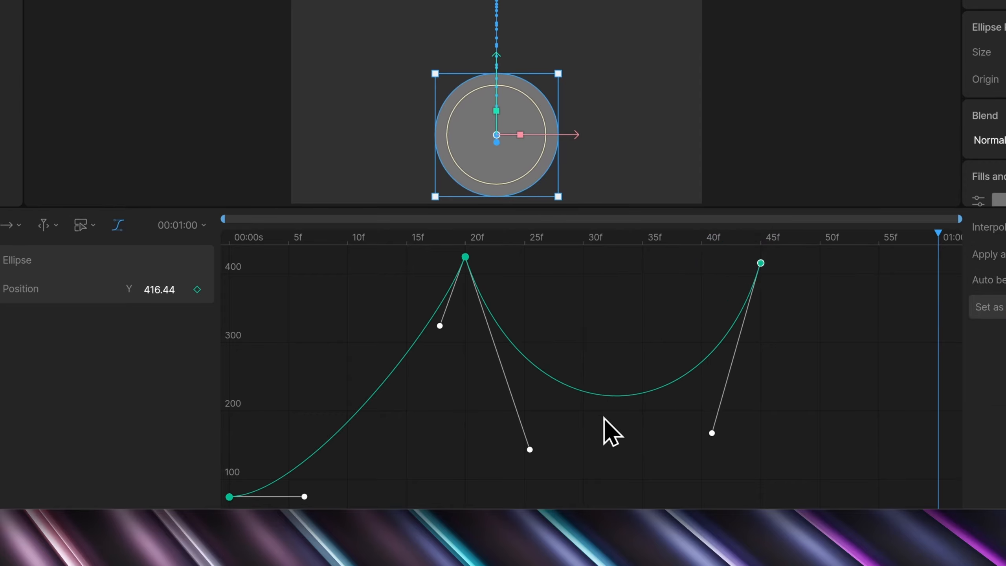
{"action": "left_click", "coordinate": [608, 399]}
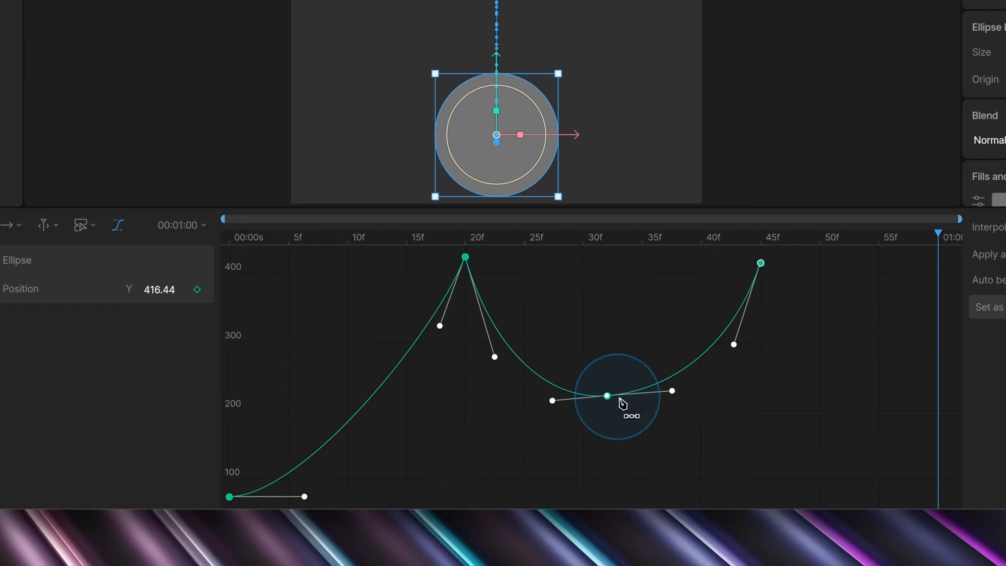
{"action": "left_click_drag", "start_coordinate": [608, 397], "coordinate": [607, 263]}
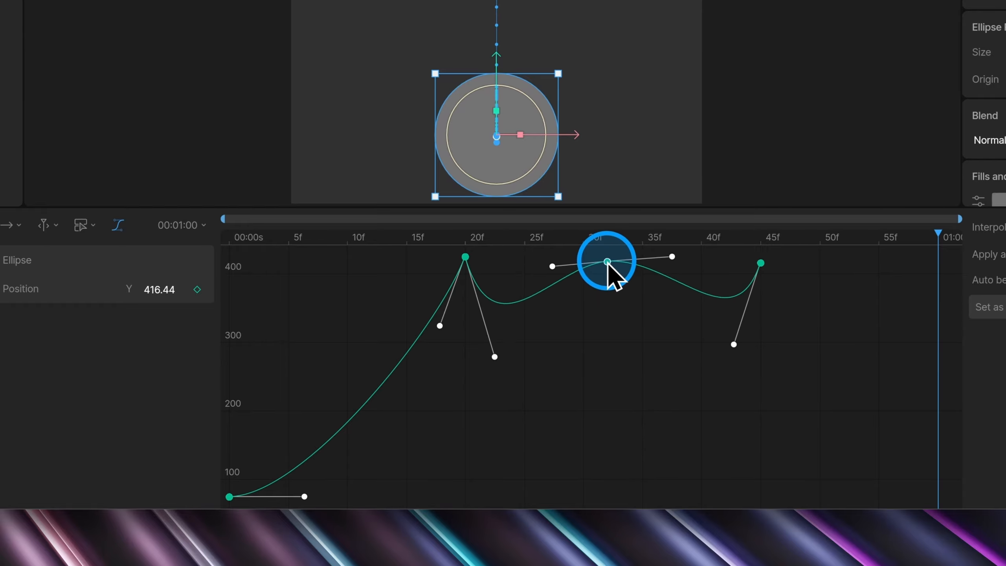
{"action": "left_click", "coordinate": [609, 235]}
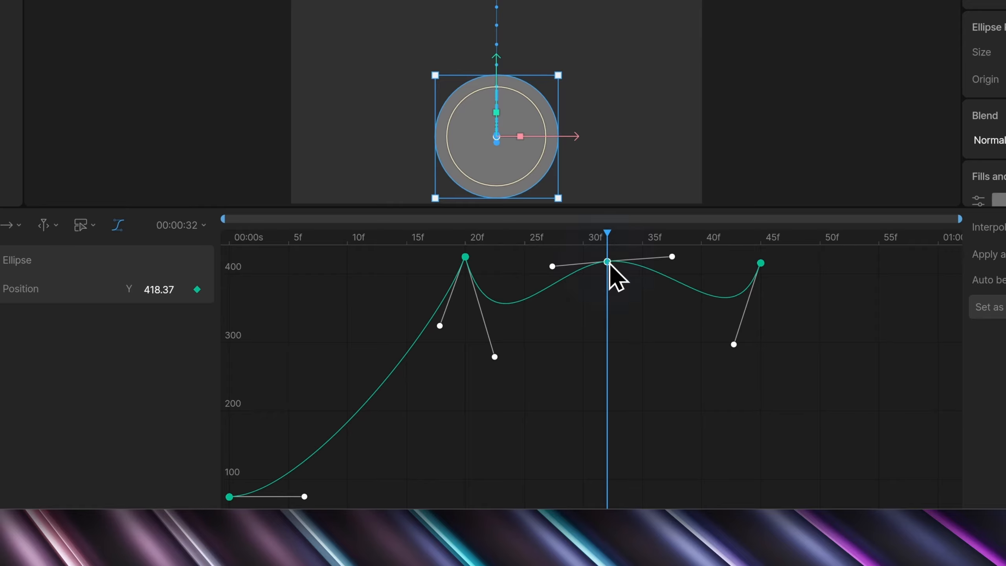
{"action": "left_click_drag", "start_coordinate": [607, 262], "coordinate": [607, 260]}
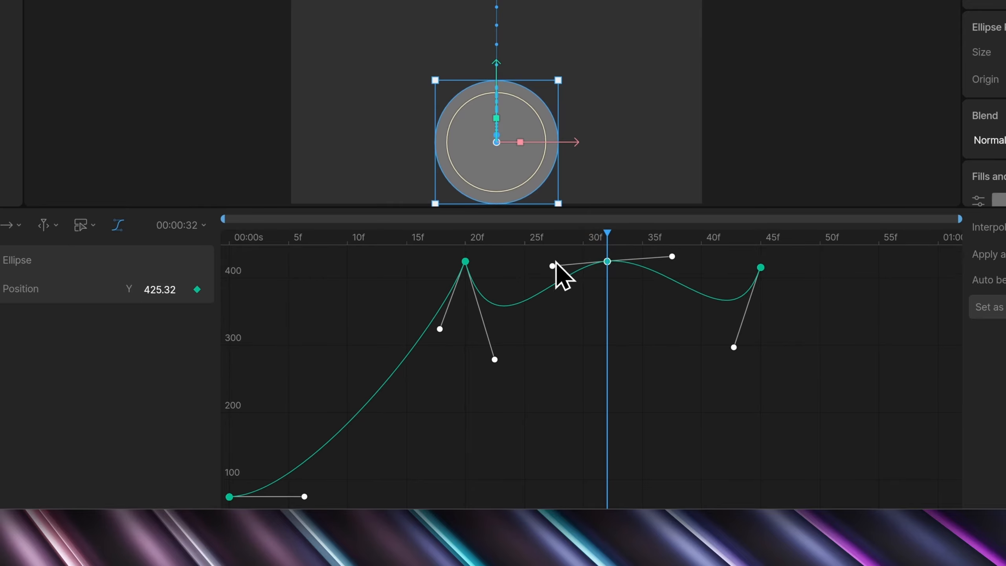
Break the frame 32 keyframe's handles downward, shorten the last keyframe's handle for a smaller second bounce, and shift the frame 32 keyframe to frame 36
{"action": "left_click_drag", "start_coordinate": [552, 266], "coordinate": [590, 330]}
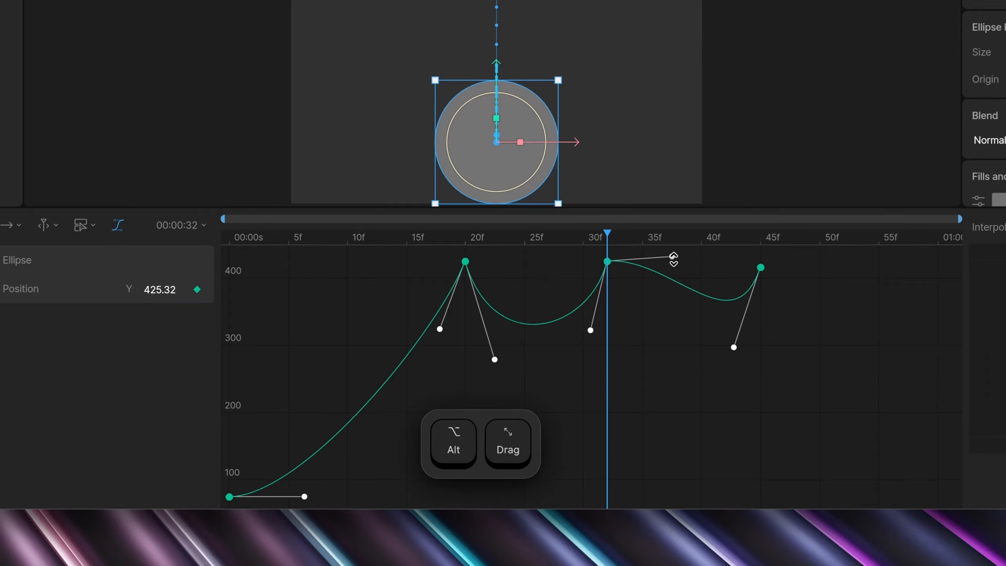
{"action": "left_click_drag", "start_coordinate": [673, 257], "coordinate": [653, 284]}
{"action": "left_click_drag", "start_coordinate": [734, 347], "coordinate": [712, 303]}
{"action": "left_click_drag", "start_coordinate": [603, 256], "coordinate": [658, 267]}
Play the bounce animation from the start, and compare its keyframes with the graph editor hidden and shown
{"action": "left_click_drag", "start_coordinate": [259, 238], "coordinate": [194, 237]}
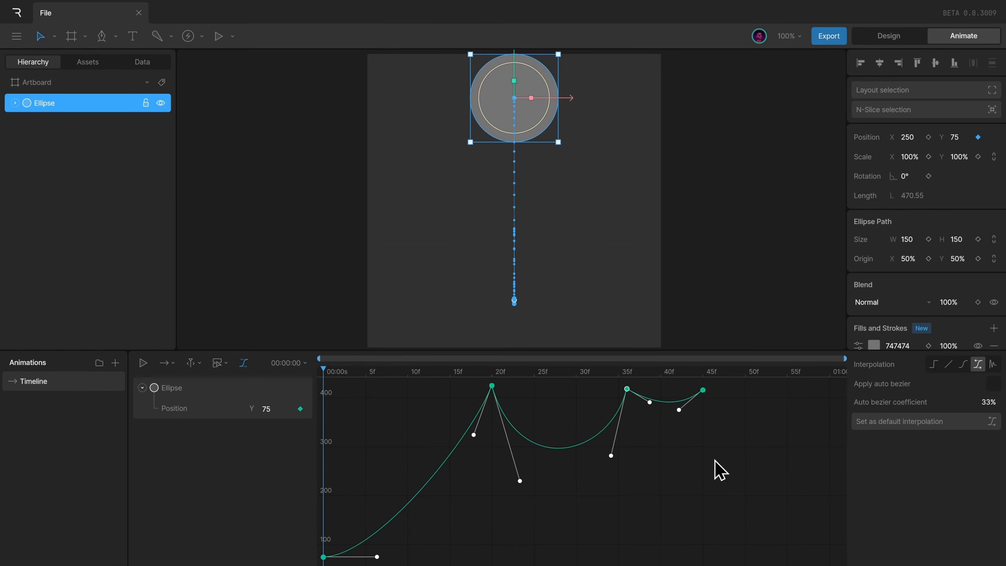
{"action": "key", "text": "space"}
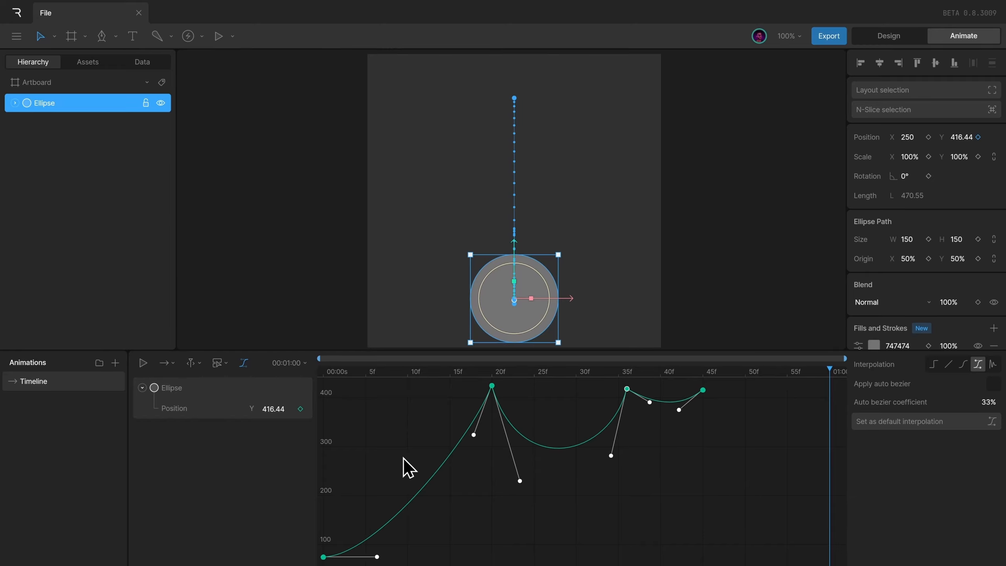
{"action": "key", "text": "space"}
{"action": "left_click", "coordinate": [249, 366]}
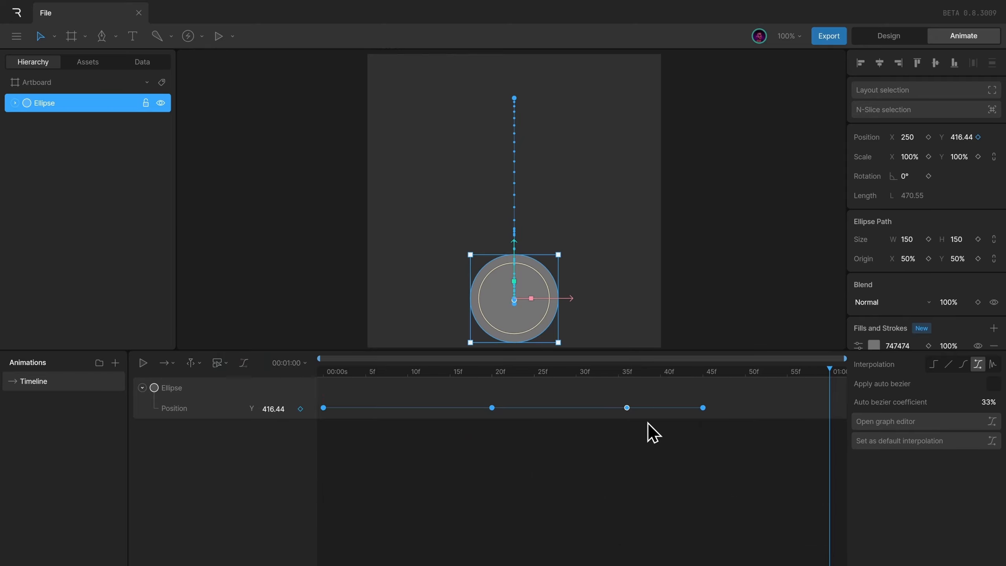
{"action": "left_click", "coordinate": [245, 363]}
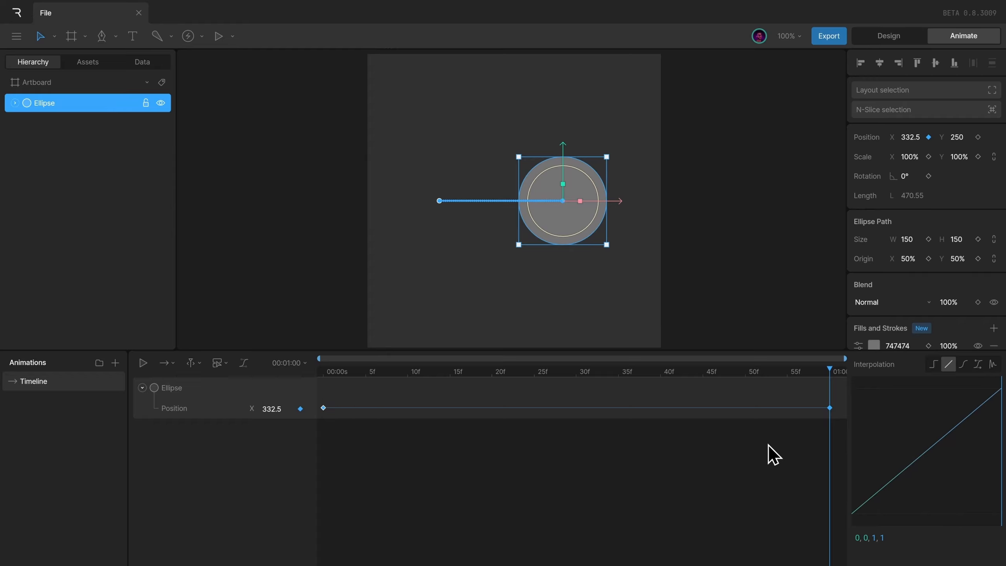
Play the ellipse's X position animation with linear interpolation, and try cubic interpolation on its first keyframe
{"action": "key", "text": "space"}
{"action": "left_click", "coordinate": [962, 365]}
{"action": "key", "text": "space"}
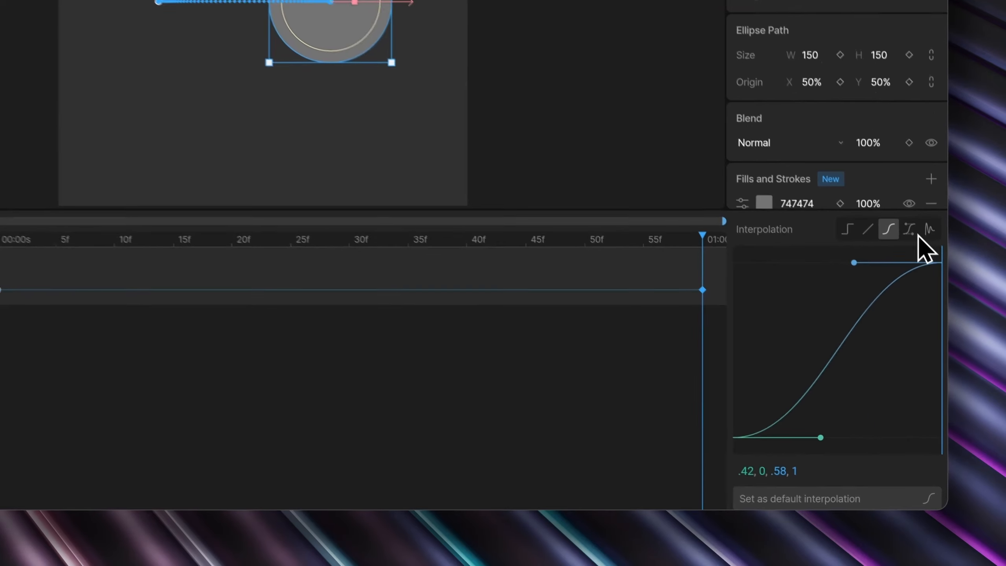
Give the first X position keyframe elastic interpolation and play the Ease Out motion from the start
{"action": "left_click", "coordinate": [993, 364]}
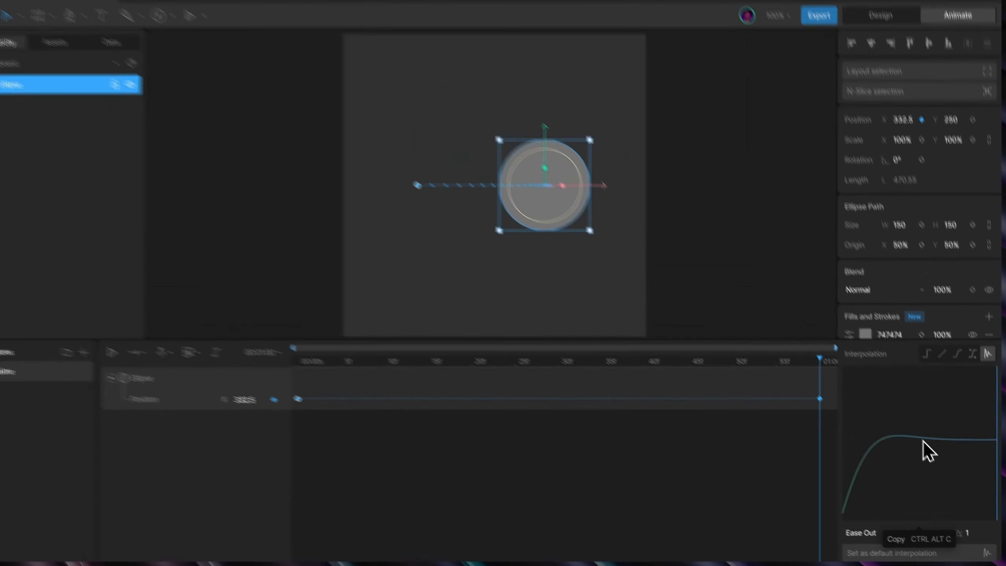
{"action": "left_click_drag", "start_coordinate": [312, 362], "coordinate": [262, 365]}
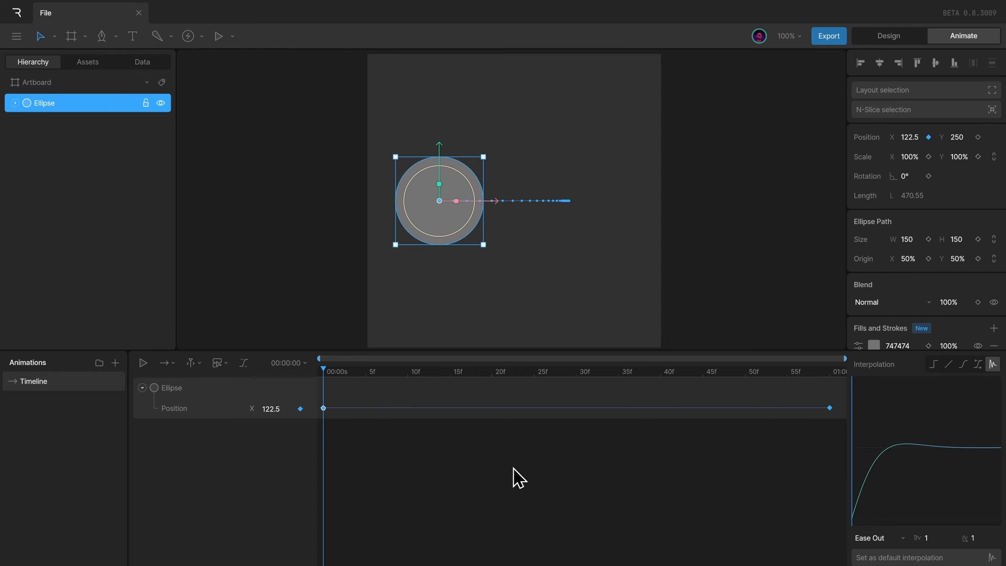
{"action": "key", "text": "space"}
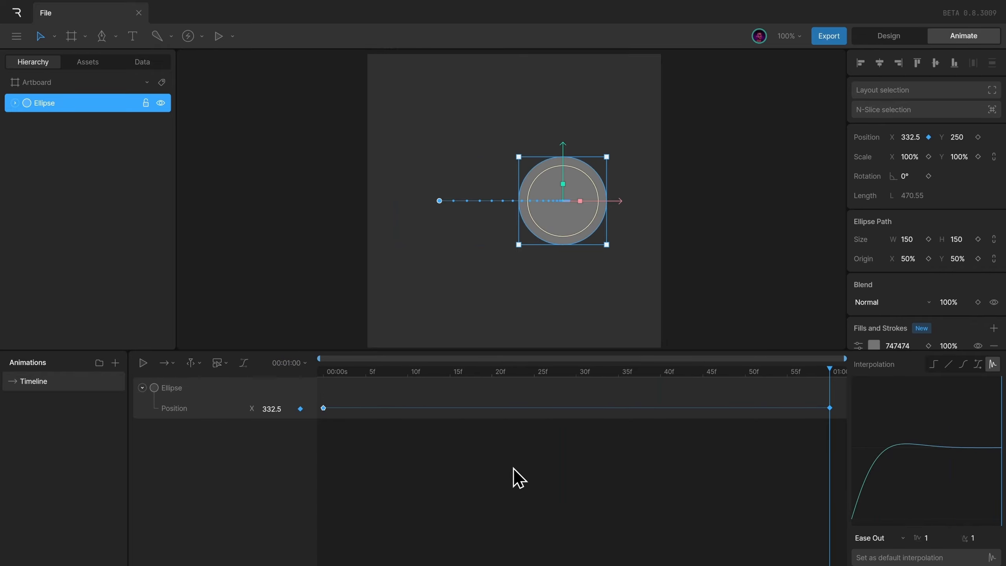
{"action": "left_click_drag", "start_coordinate": [339, 370], "coordinate": [905, 386]}
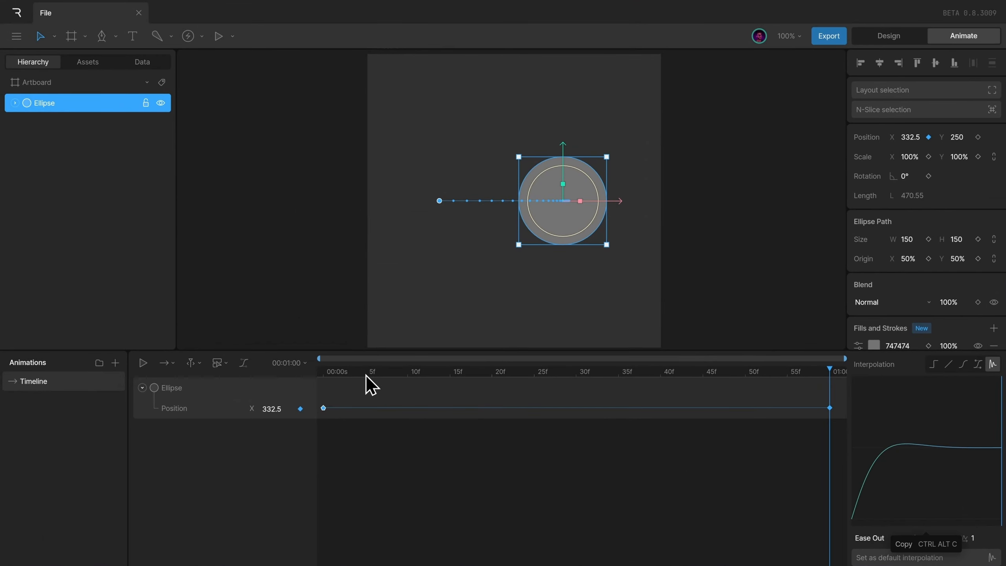
{"action": "left_click_drag", "start_coordinate": [365, 374], "coordinate": [257, 374]}
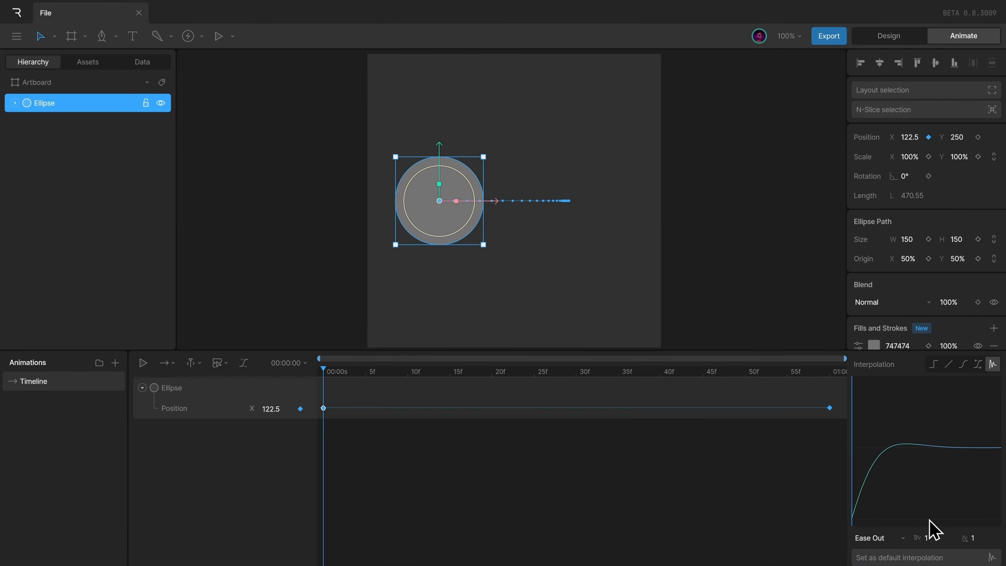
{"action": "key", "text": "space"}
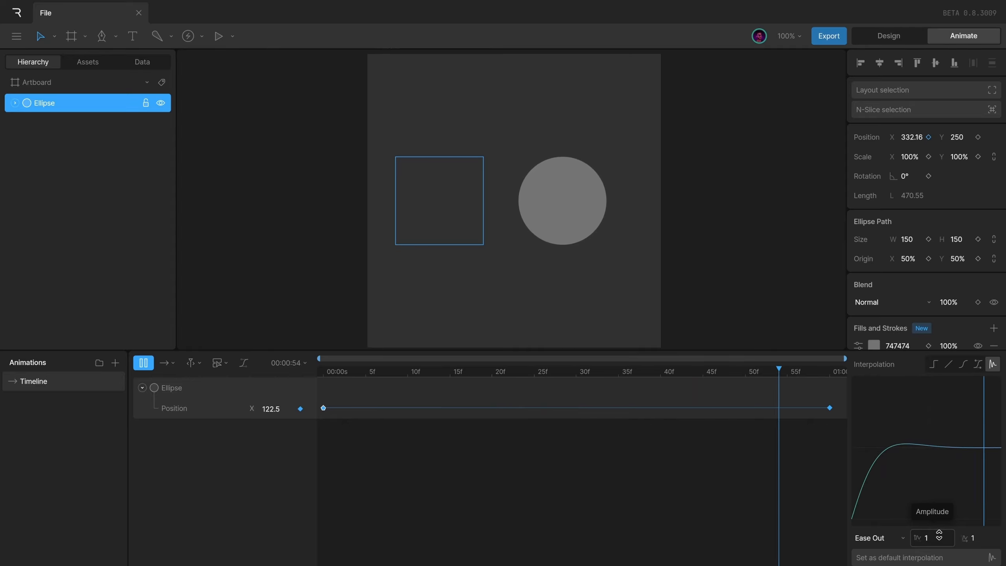
Set the elastic interpolation's amplitude to 2 and play the animation
{"action": "left_click", "coordinate": [939, 536]}
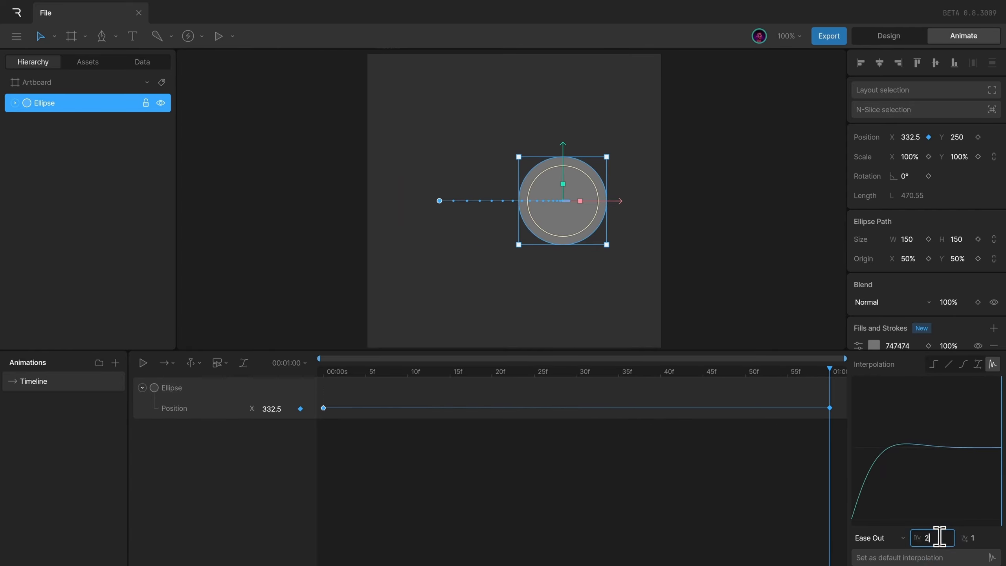
{"action": "type", "text": "2"}
{"action": "key", "text": "Return"}
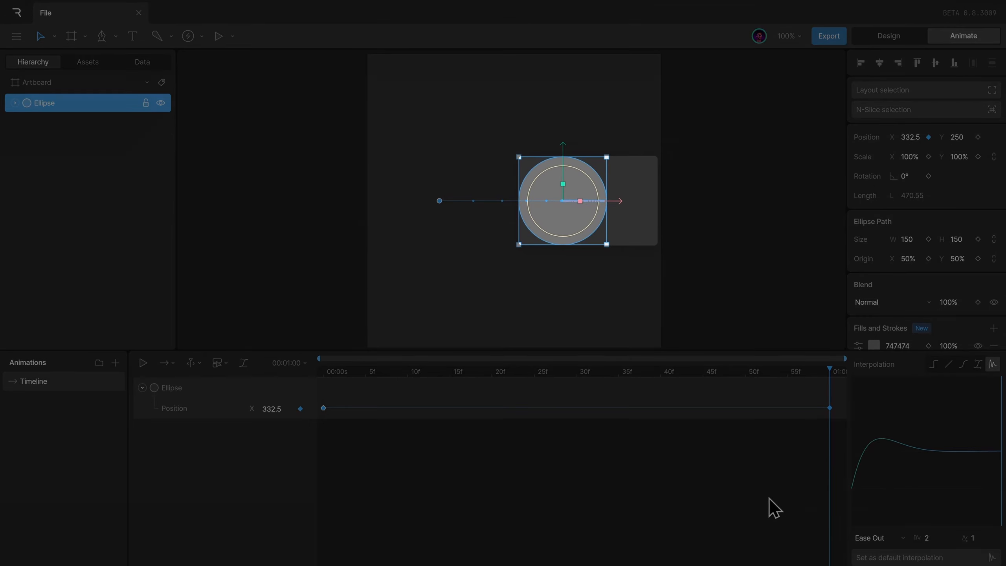
{"action": "key", "text": "space"}
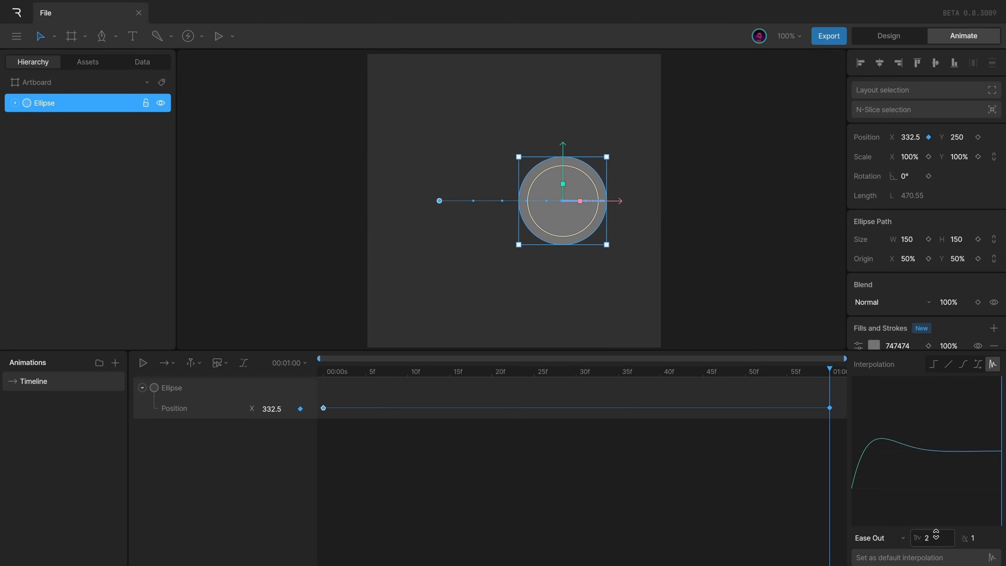
Try an elastic amplitude of 4, play the animation, and return the amplitude to 2
{"action": "left_click", "coordinate": [935, 536]}
{"action": "type", "text": "4"}
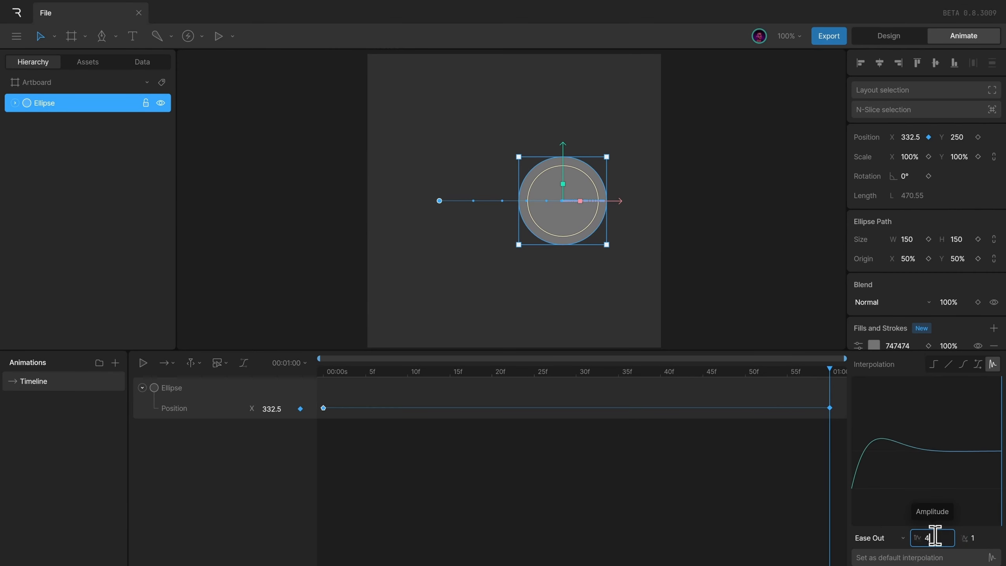
{"action": "key", "text": "Return"}
{"action": "key", "text": "space"}
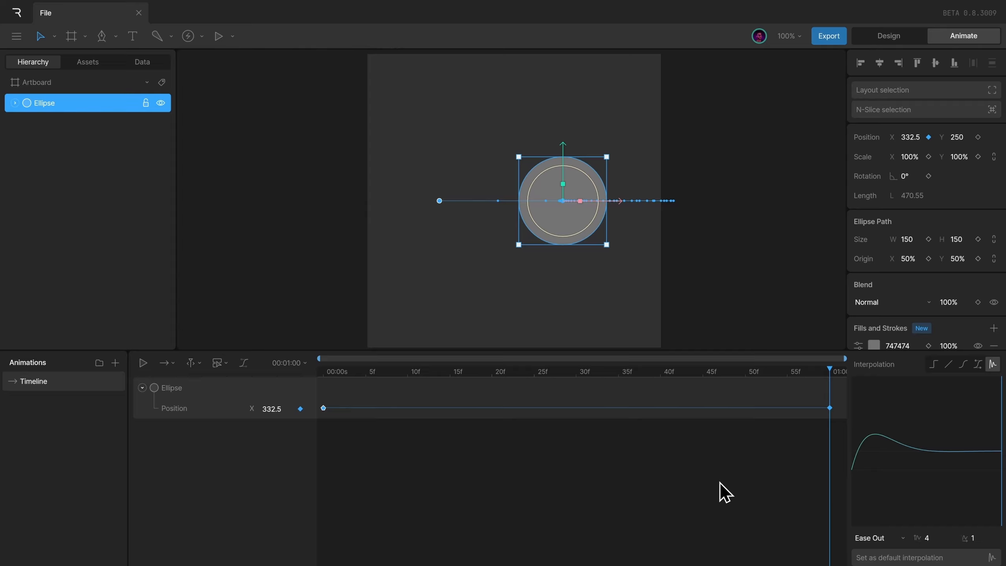
{"action": "left_click", "coordinate": [934, 538]}
{"action": "type", "text": "2"}
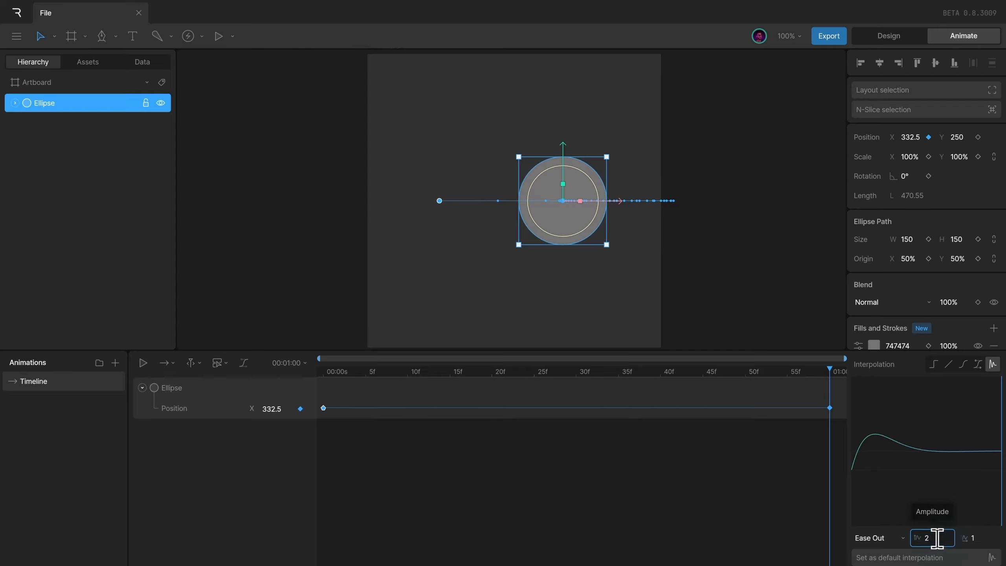
{"action": "key", "text": "Return"}
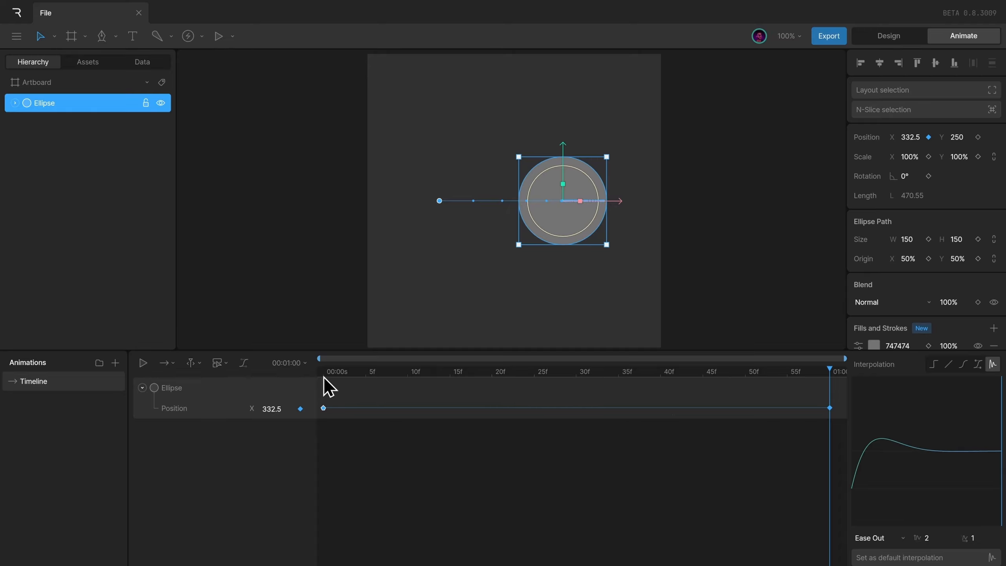
Return the playhead to frame 0 and change the elastic interpolation's easing to Ease In
{"action": "left_click_drag", "start_coordinate": [347, 371], "coordinate": [316, 378]}
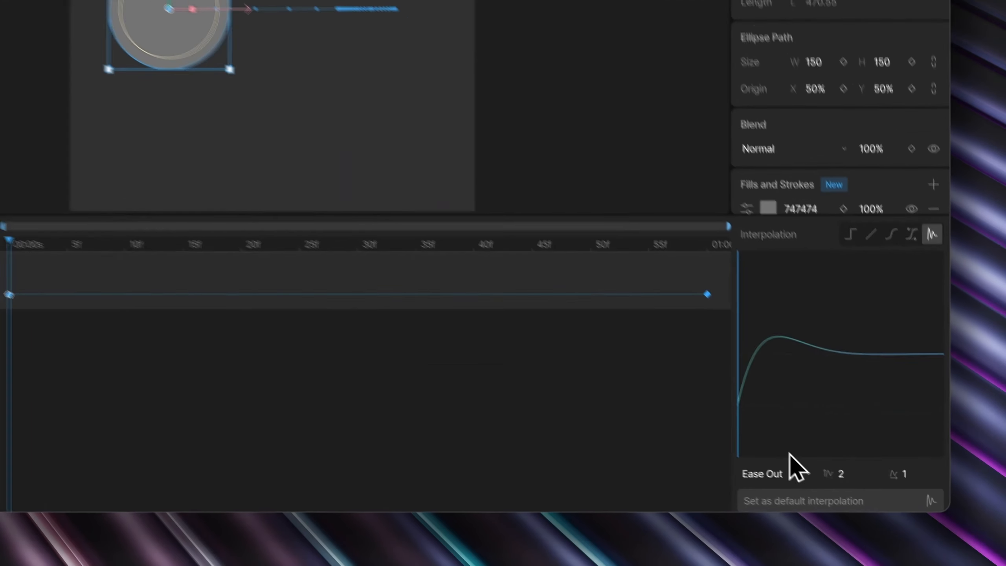
{"action": "left_click", "coordinate": [889, 537]}
{"action": "left_click", "coordinate": [772, 443]}
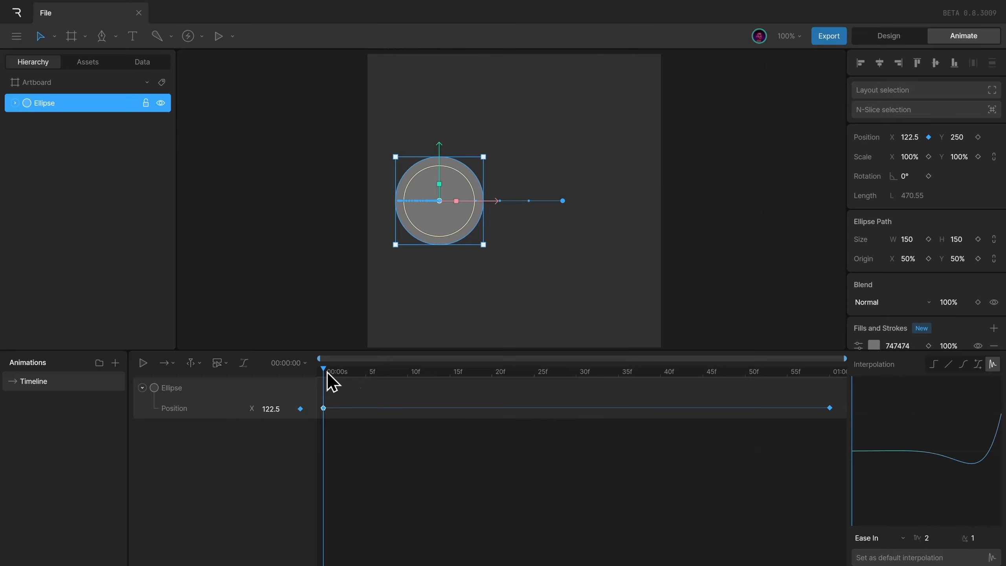
Scrub through the Ease In motion to the last frame and try Ease In Out on the elastic interpolation
{"action": "left_click_drag", "start_coordinate": [325, 376], "coordinate": [927, 427]}
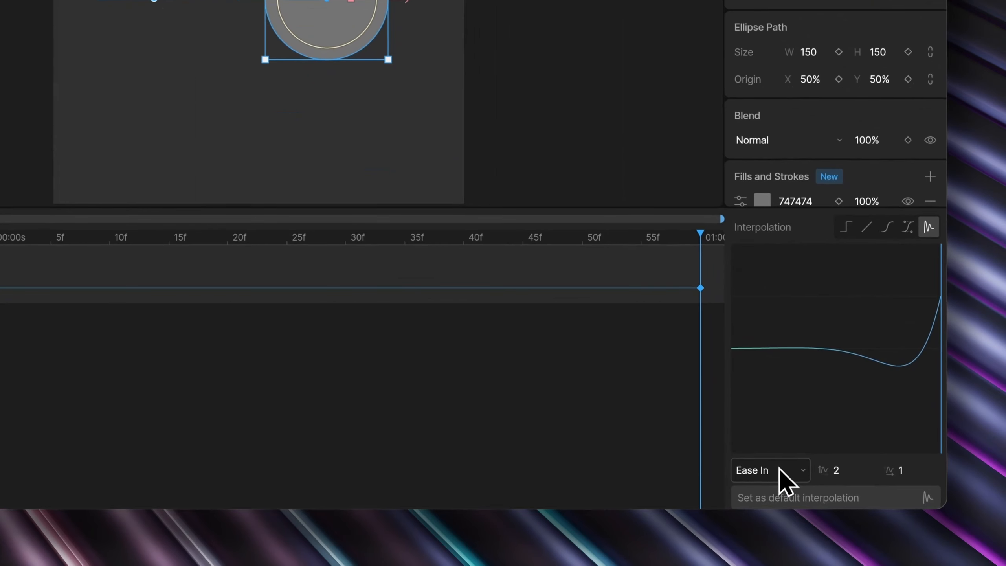
{"action": "left_click", "coordinate": [892, 539]}
{"action": "left_click", "coordinate": [758, 491]}
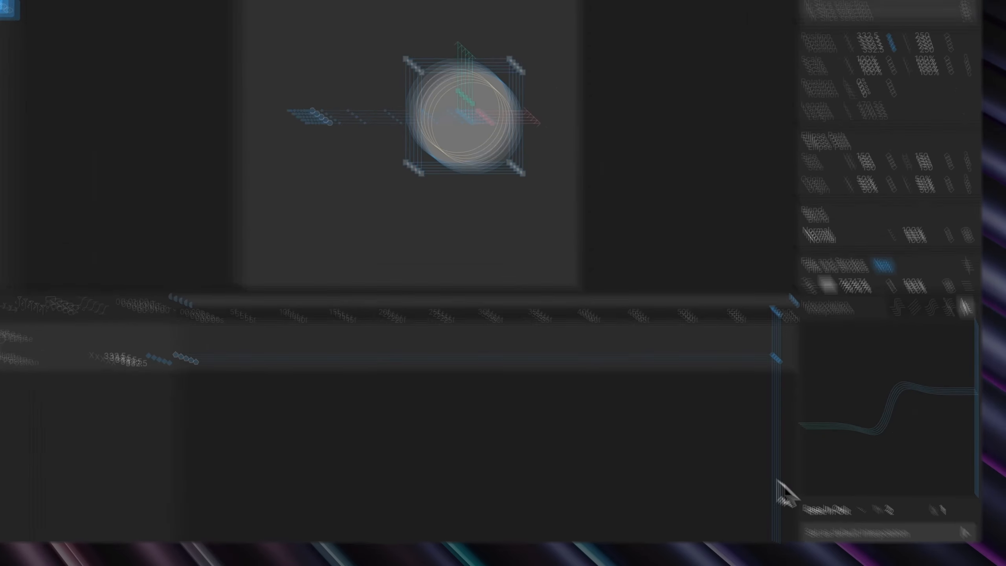
Change the elastic interpolation's easing to Ease Out and scrub the playhead through the timeline to preview the motion
{"action": "left_click", "coordinate": [881, 537]}
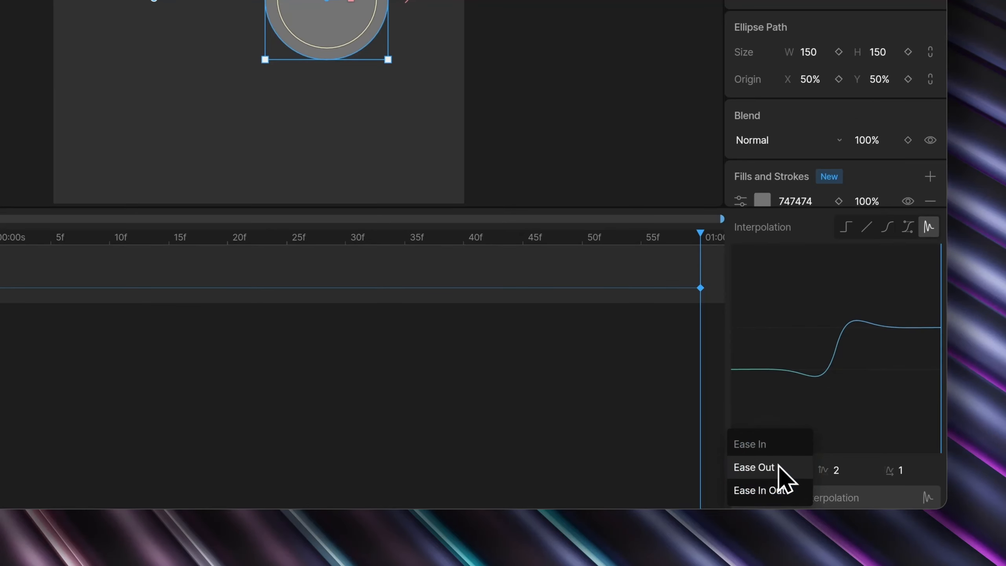
{"action": "left_click", "coordinate": [778, 467]}
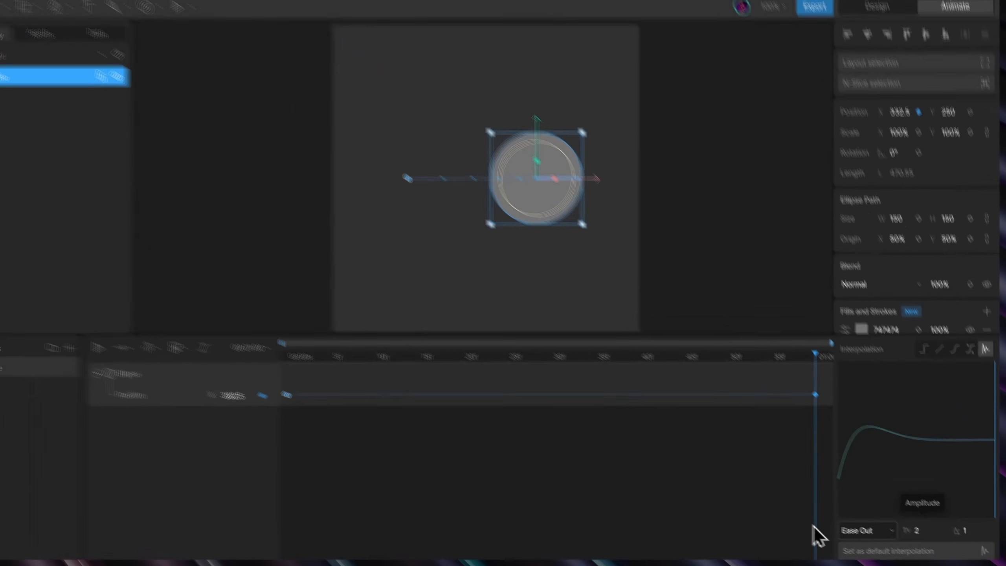
{"action": "left_click", "coordinate": [354, 373]}
{"action": "left_click_drag", "start_coordinate": [347, 375], "coordinate": [848, 392]}
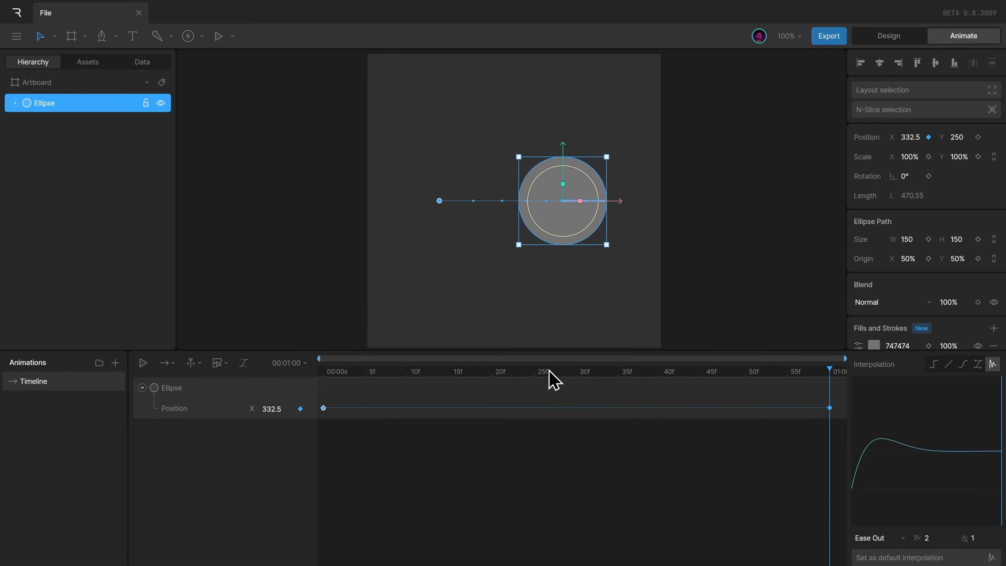
{"action": "left_click_drag", "start_coordinate": [510, 377], "coordinate": [864, 400]}
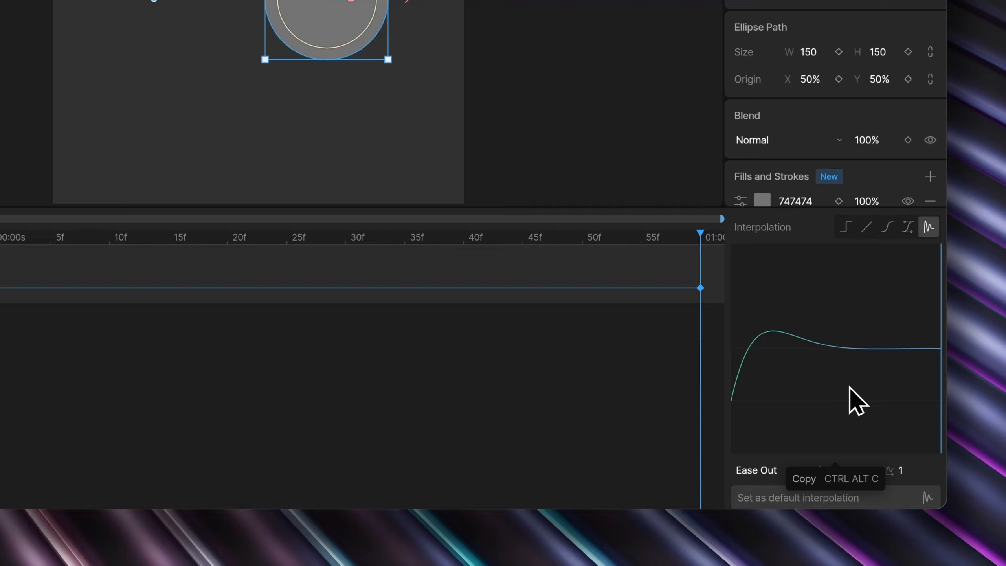
Try an elastic period of 0.5 and play the animation
{"action": "left_click", "coordinate": [913, 460]}
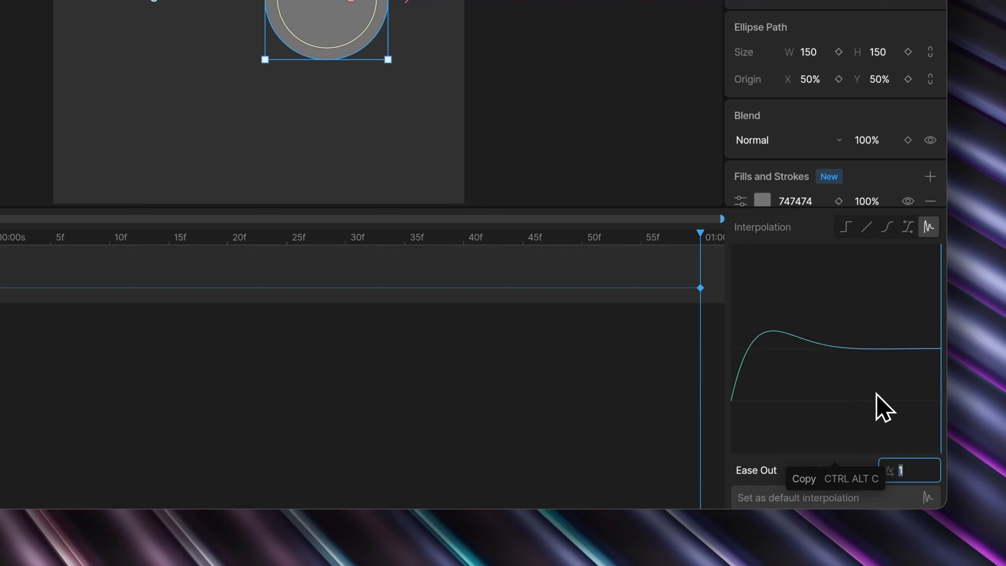
{"action": "type", "text": "0.5"}
{"action": "key", "text": "Return"}
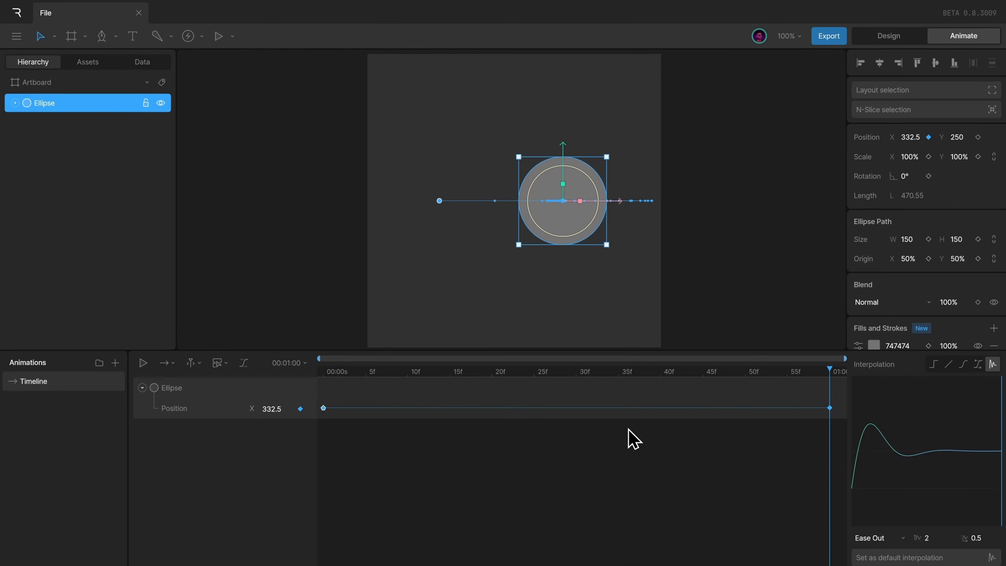
{"action": "key", "text": "space"}
{"action": "key", "text": "space"}
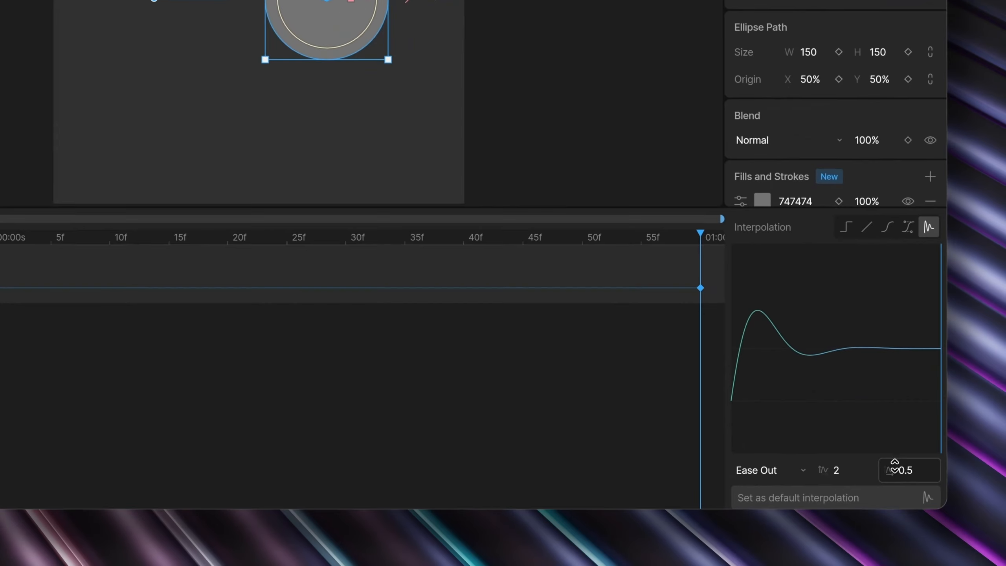
Try an elastic period of 0.25, deselect the ellipse and play the oscillating motion
{"action": "left_click", "coordinate": [958, 528]}
{"action": "type", "text": ".25"}
{"action": "key", "text": "Return"}
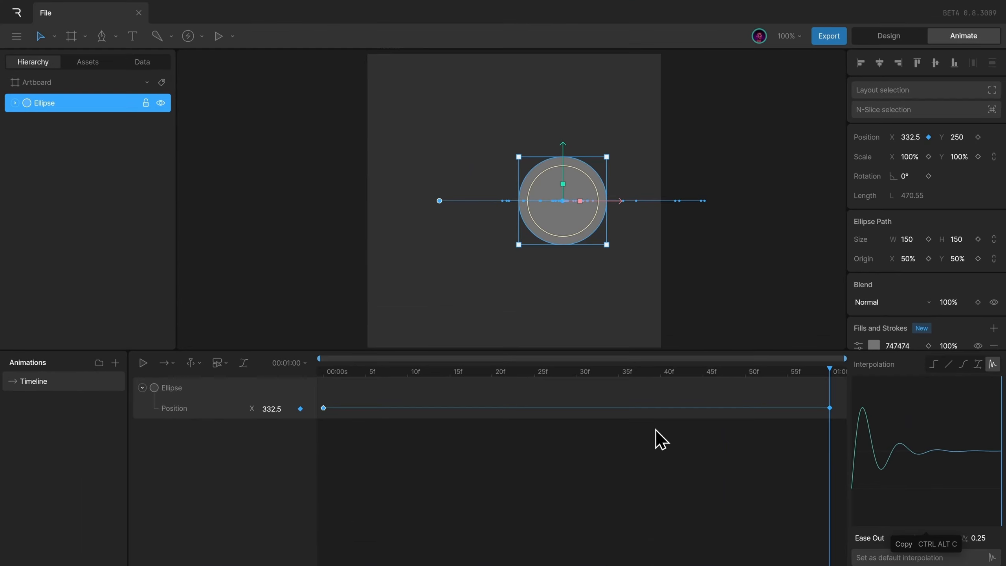
{"action": "key", "text": "space"}
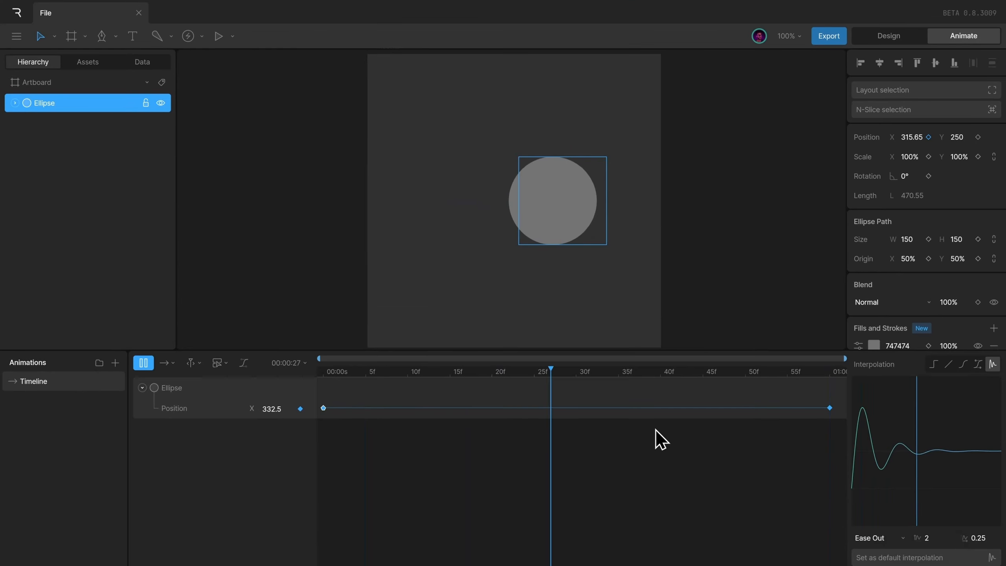
{"action": "left_click", "coordinate": [627, 310]}
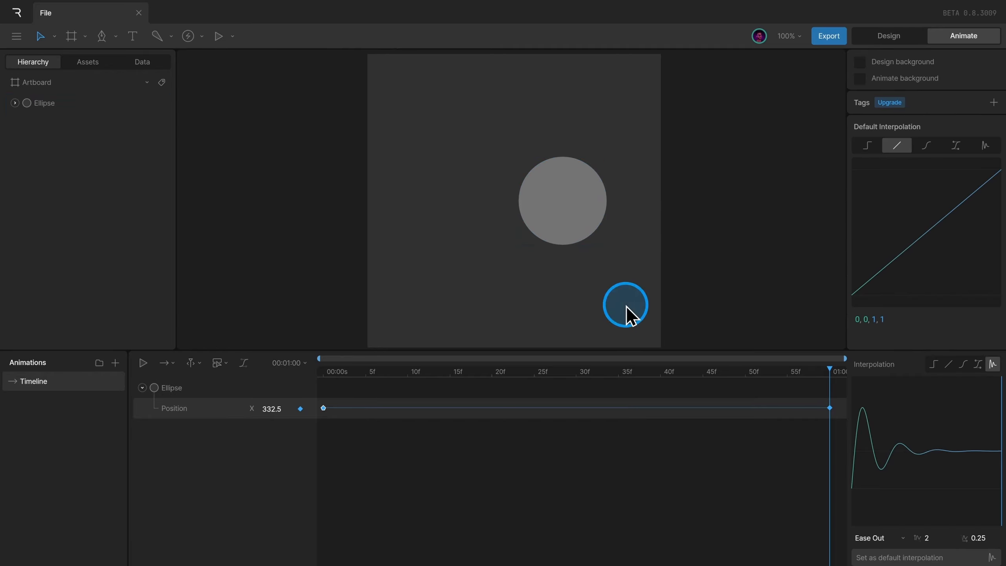
{"action": "key", "text": "space"}
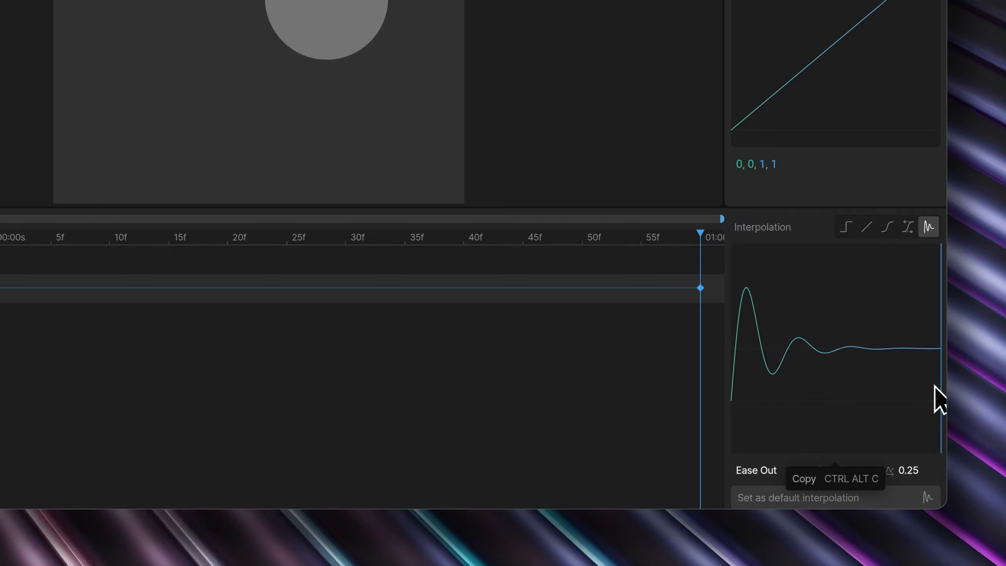
Try an elastic period of 0.1 and play the animation at normal speed
{"action": "left_click", "coordinate": [909, 468]}
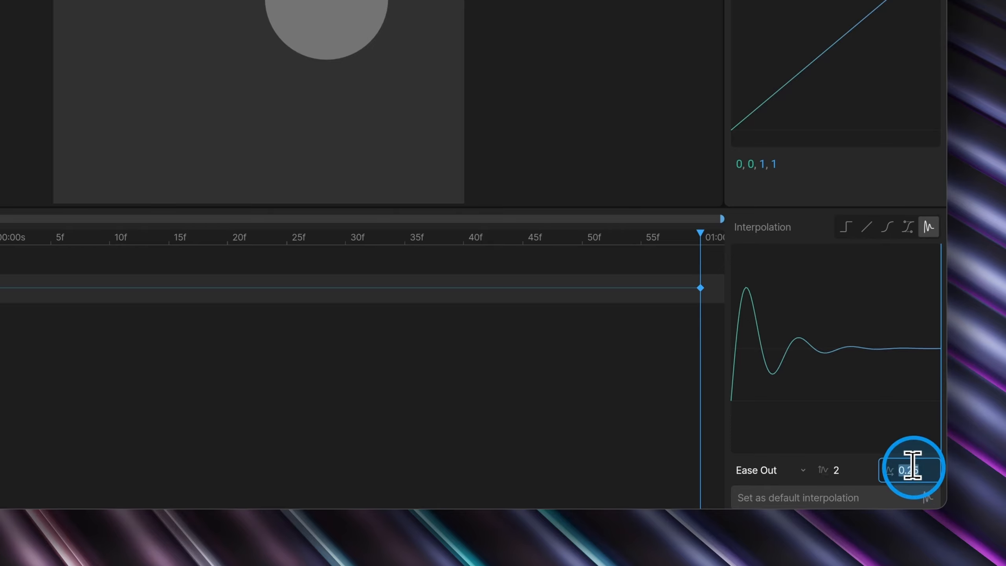
{"action": "type", "text": "0.1"}
{"action": "key", "text": "Return"}
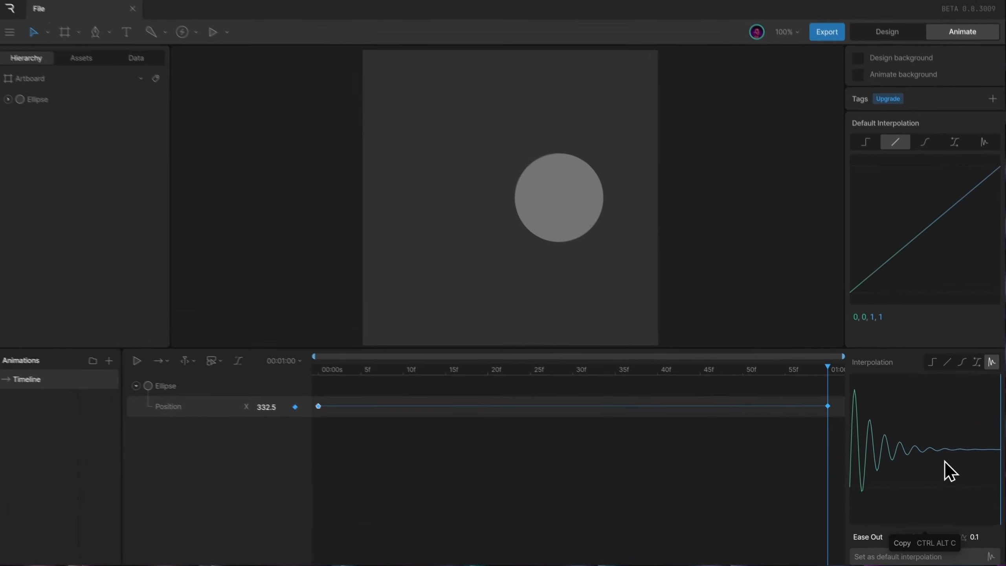
{"action": "key", "text": "space"}
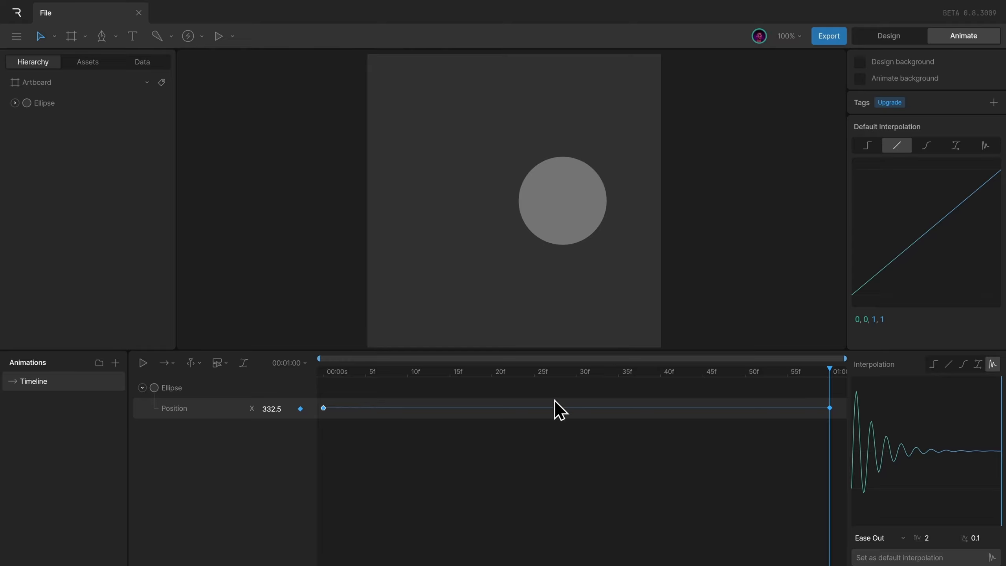
Set the timeline's playback speed to 0.1x and play the elastic motion in slow motion
{"action": "left_click", "coordinate": [305, 364]}
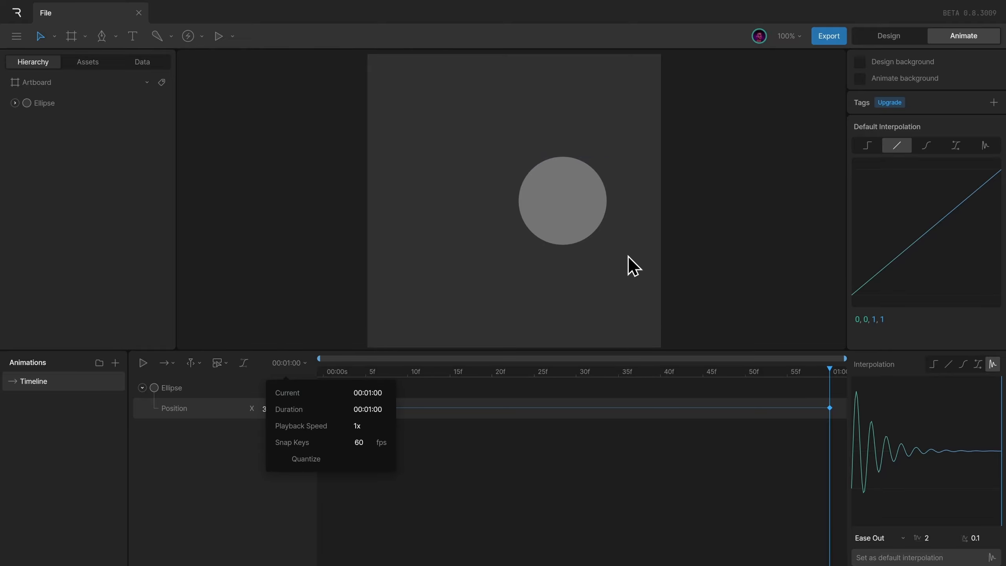
{"action": "left_click", "coordinate": [380, 423]}
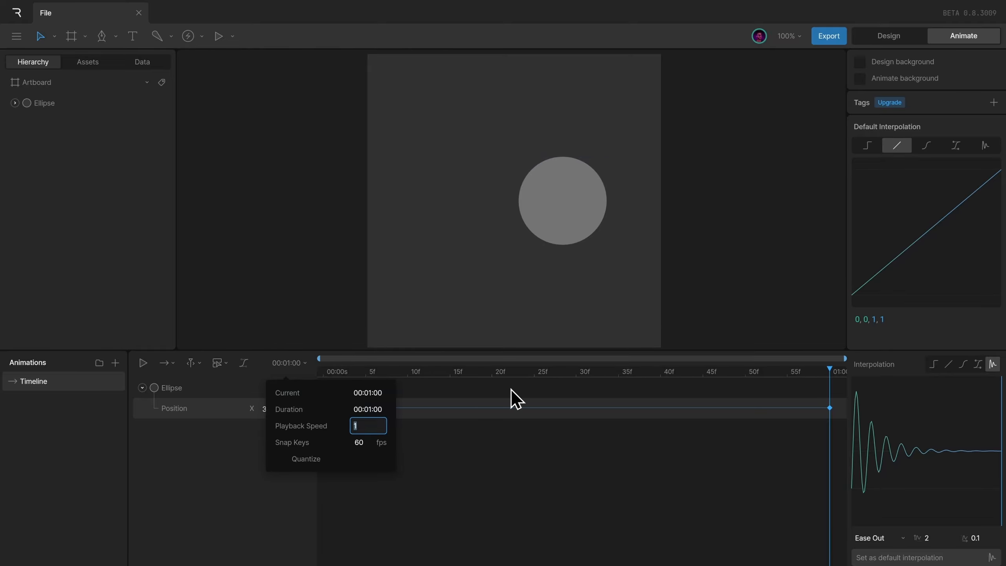
{"action": "type", "text": "0.1"}
{"action": "key", "text": "Return"}
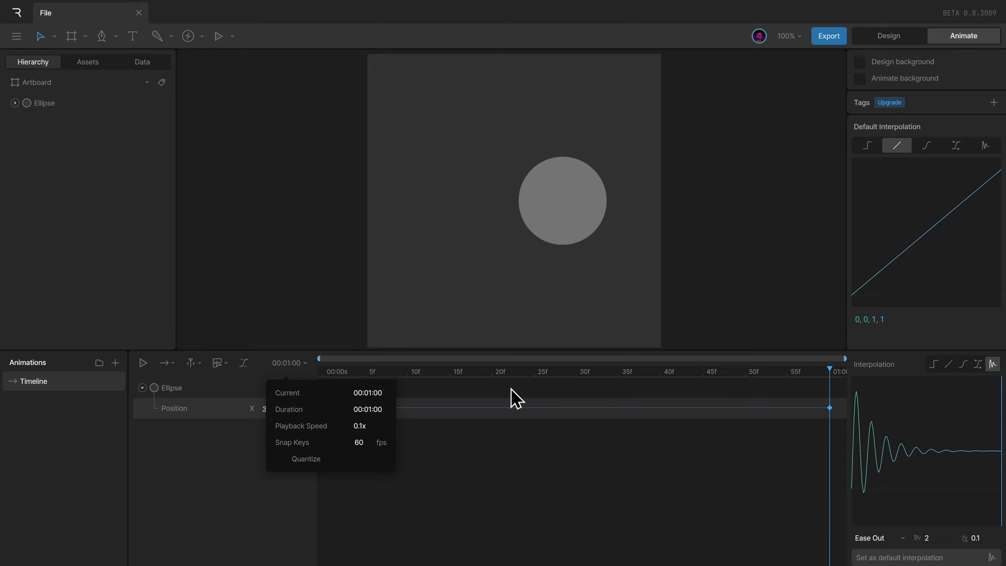
{"action": "key", "text": "space"}
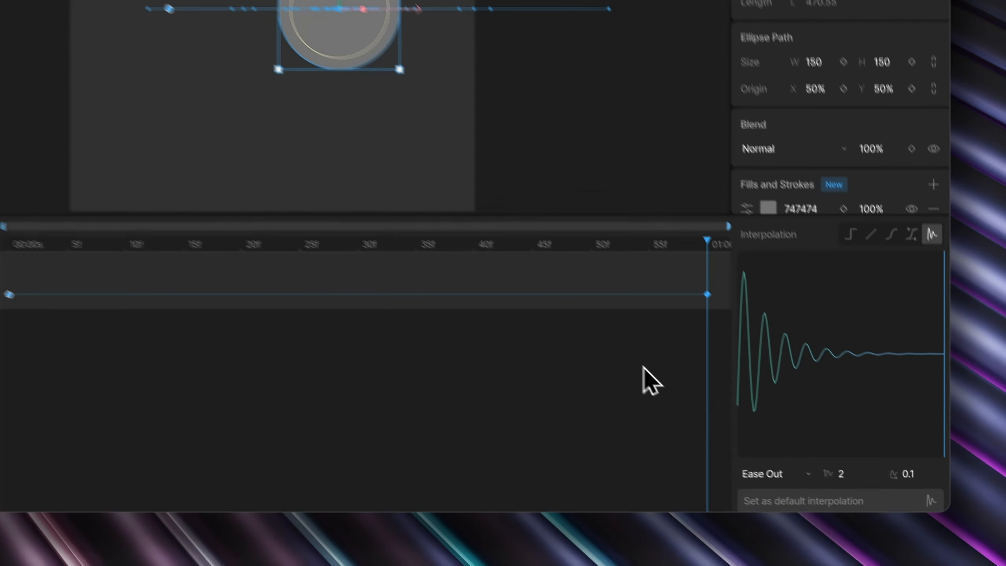
Adjust the elastic interpolation's amplitude to 2.05 and its period to 0.41
{"action": "left_click", "coordinate": [854, 473]}
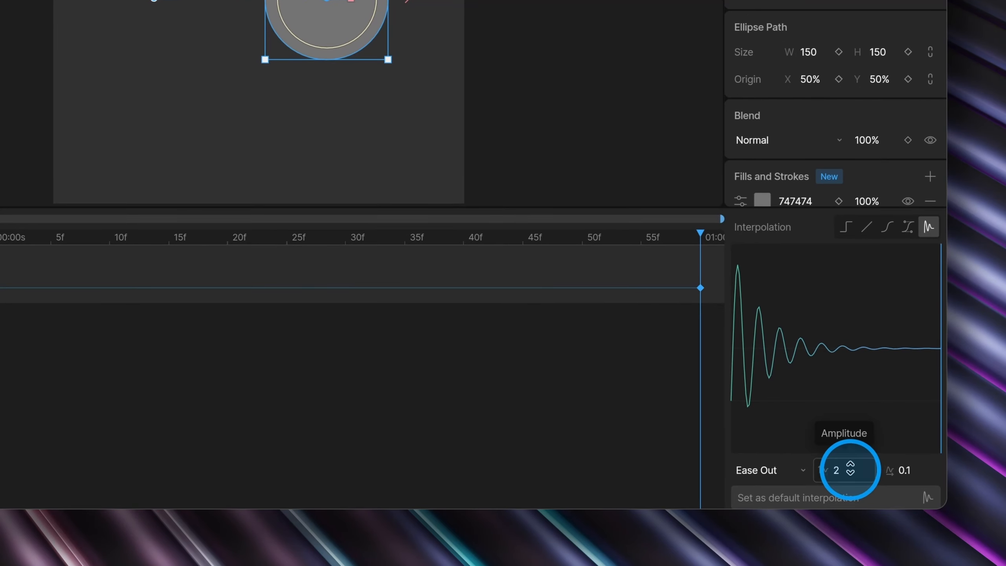
{"action": "left_click_drag", "start_coordinate": [851, 470], "coordinate": [922, 444]}
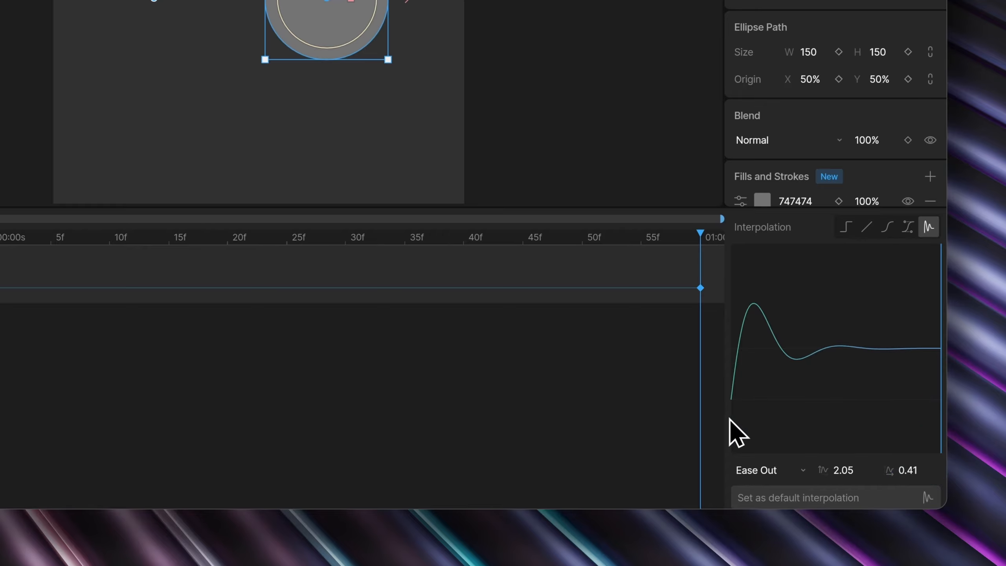
{"action": "left_click", "coordinate": [616, 377]}
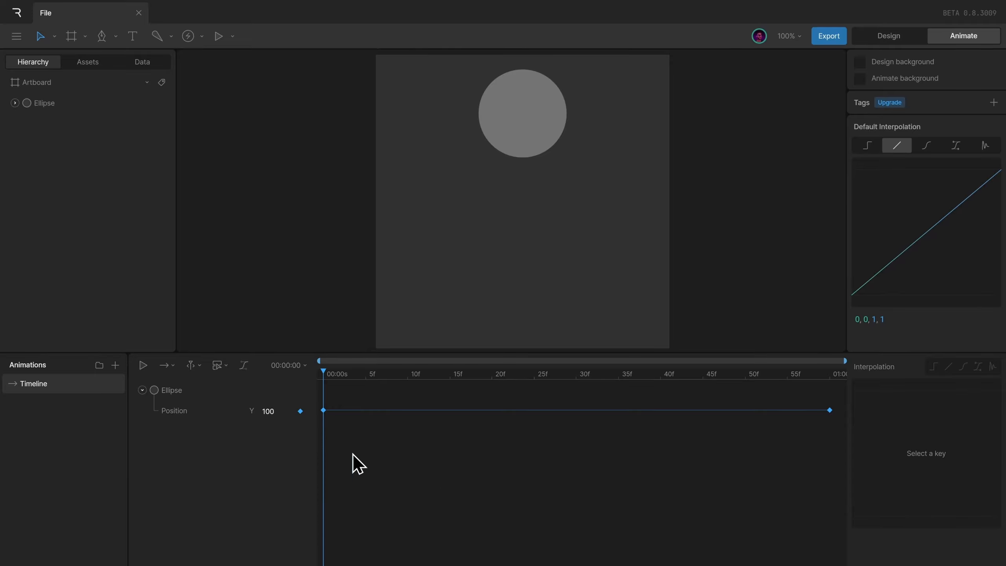
Set the timeline of the circle's vertical drop to Loop and play it from frame 0
{"action": "key", "text": "space"}
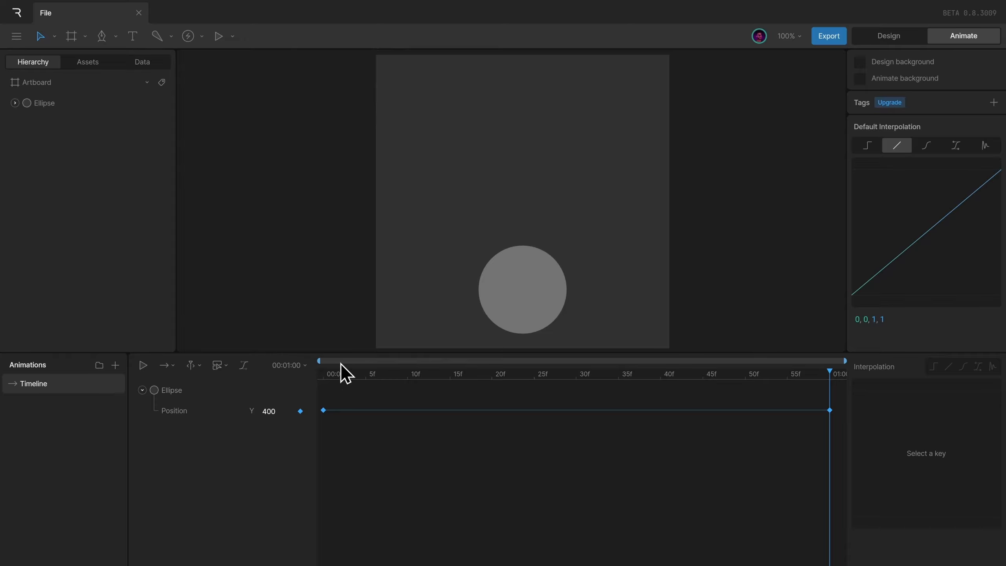
{"action": "left_click_drag", "start_coordinate": [332, 374], "coordinate": [295, 479]}
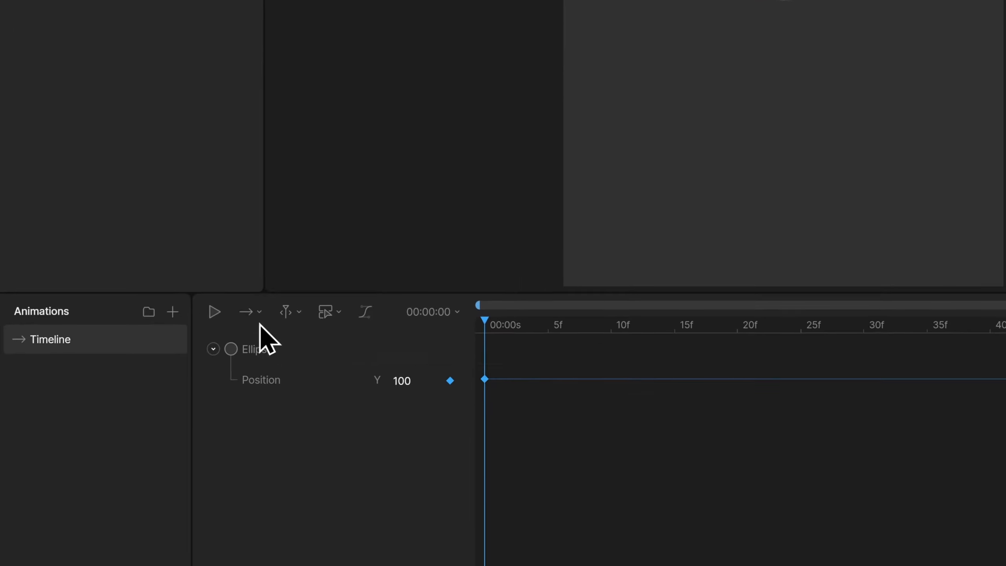
{"action": "left_click", "coordinate": [169, 369]}
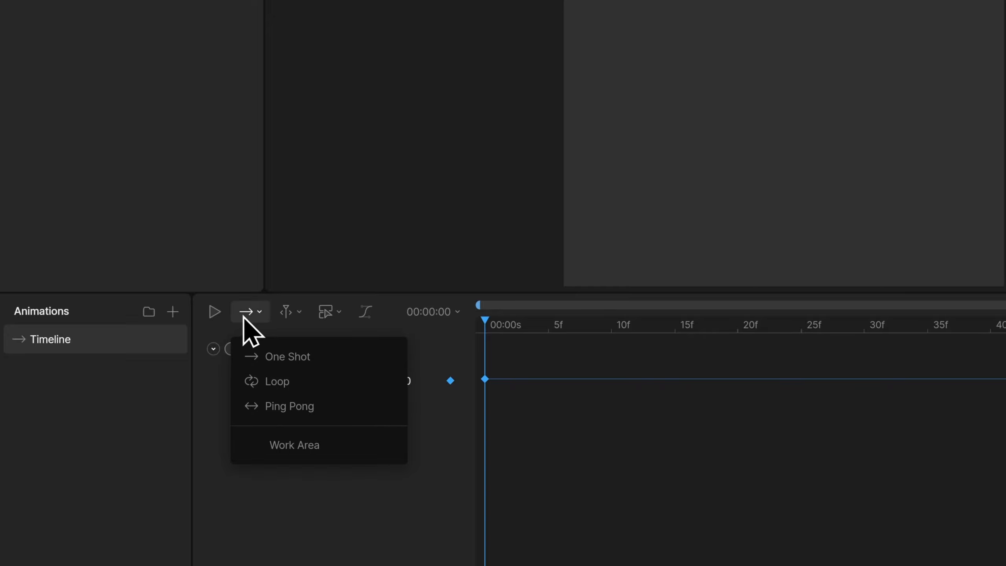
{"action": "left_click", "coordinate": [253, 384]}
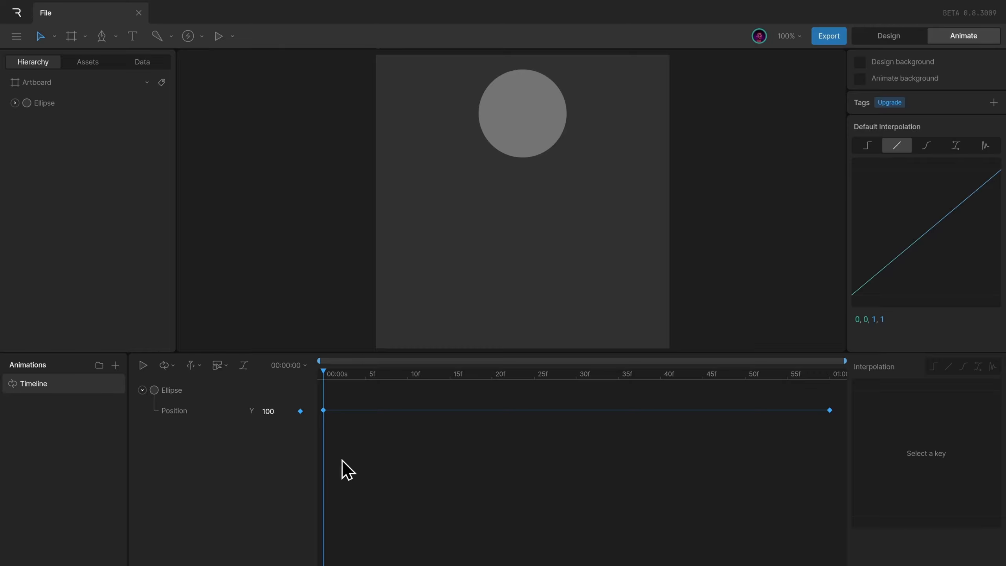
{"action": "key", "text": "space"}
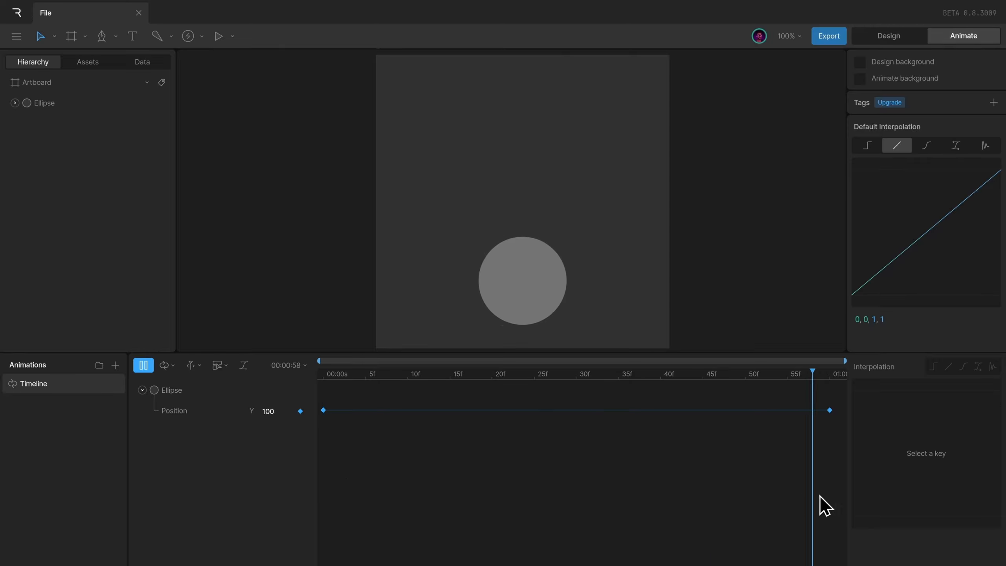
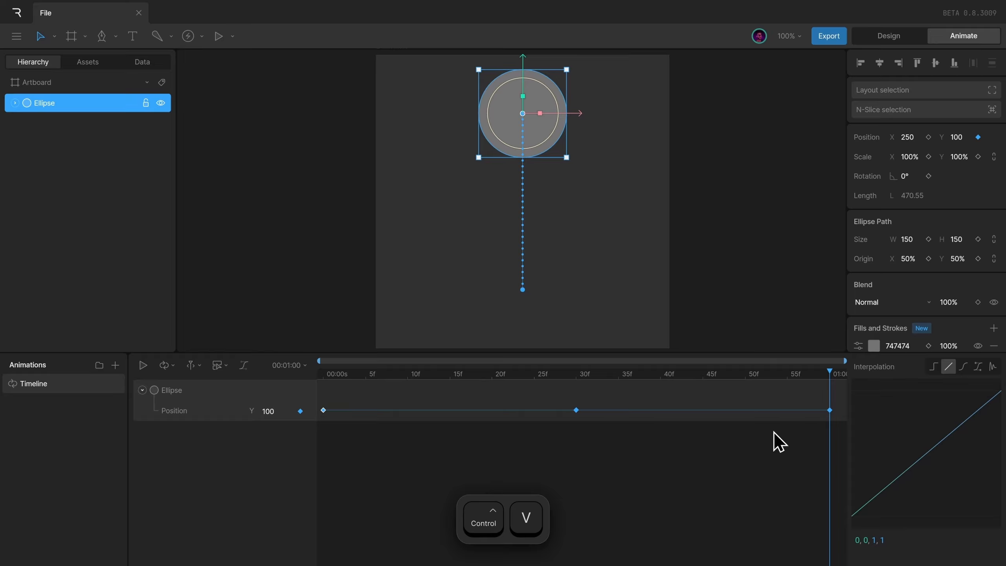
Play the looping up-and-down motion with its linear Y position keyframes, and stop it
{"action": "key", "text": "space"}
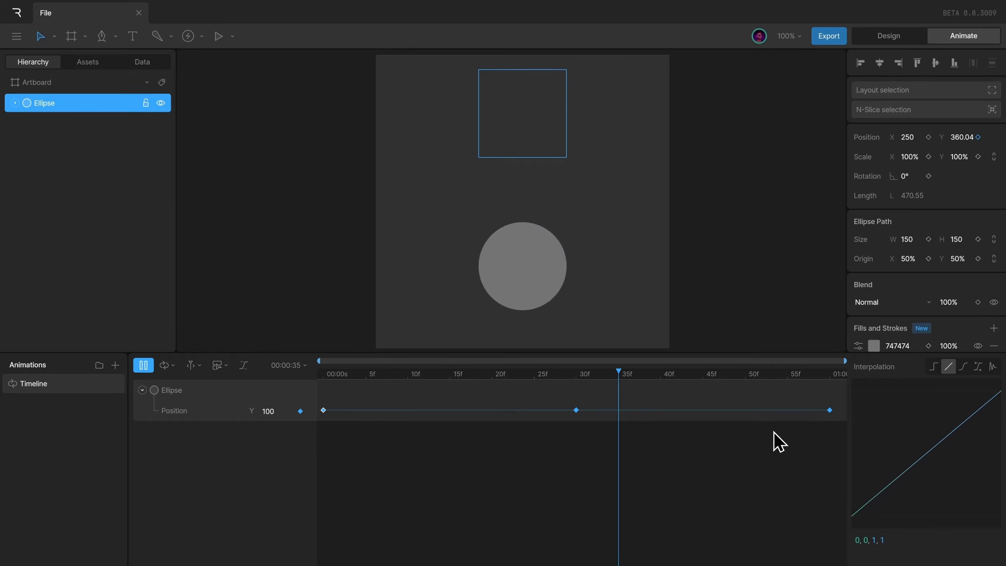
{"action": "key", "text": "space"}
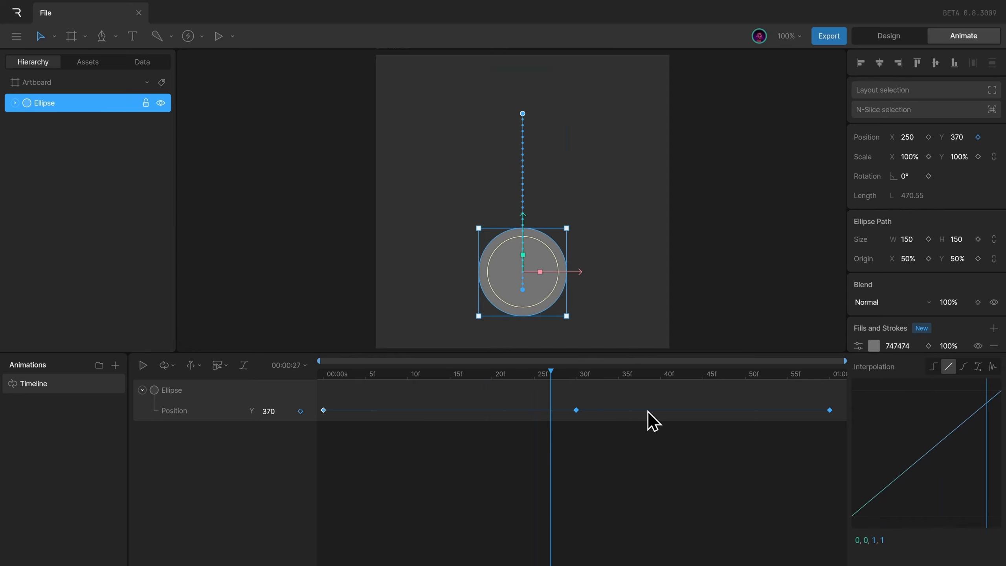
Give the Y position keyframes at frames 0 and 30 cubic interpolation, deselect them, and play the looping motion
{"action": "left_click", "coordinate": [628, 402]}
{"action": "left_click_drag", "start_coordinate": [628, 403], "coordinate": [281, 438]}
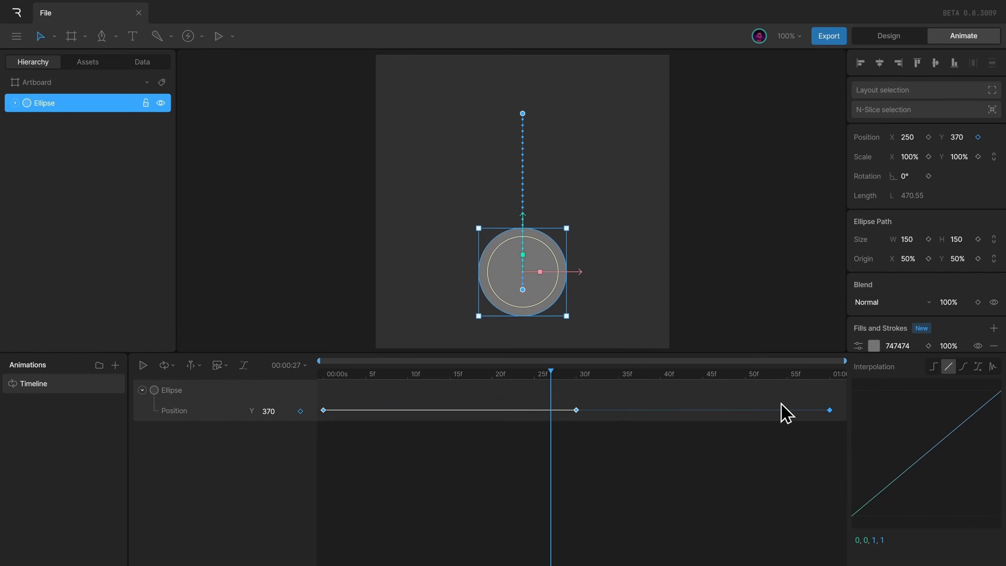
{"action": "left_click", "coordinate": [964, 367]}
{"action": "left_click", "coordinate": [697, 306]}
{"action": "key", "text": "space"}
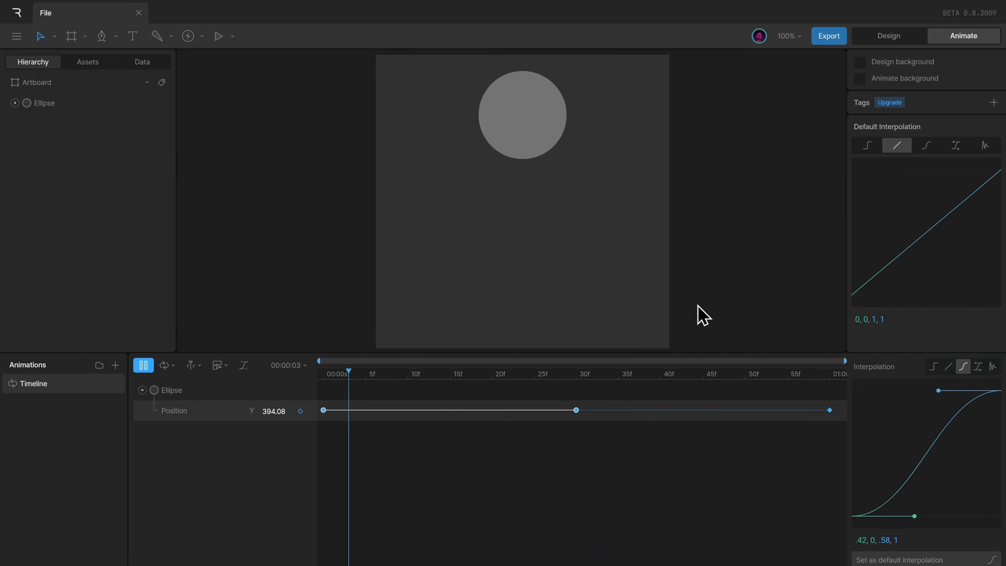
{"action": "left_click", "coordinate": [634, 301]}
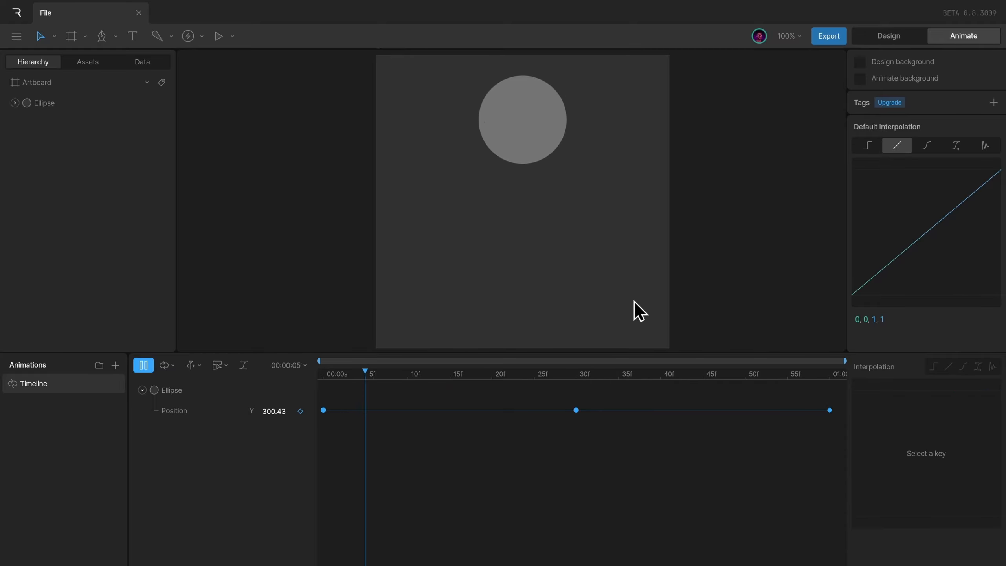
{"action": "key", "text": "space"}
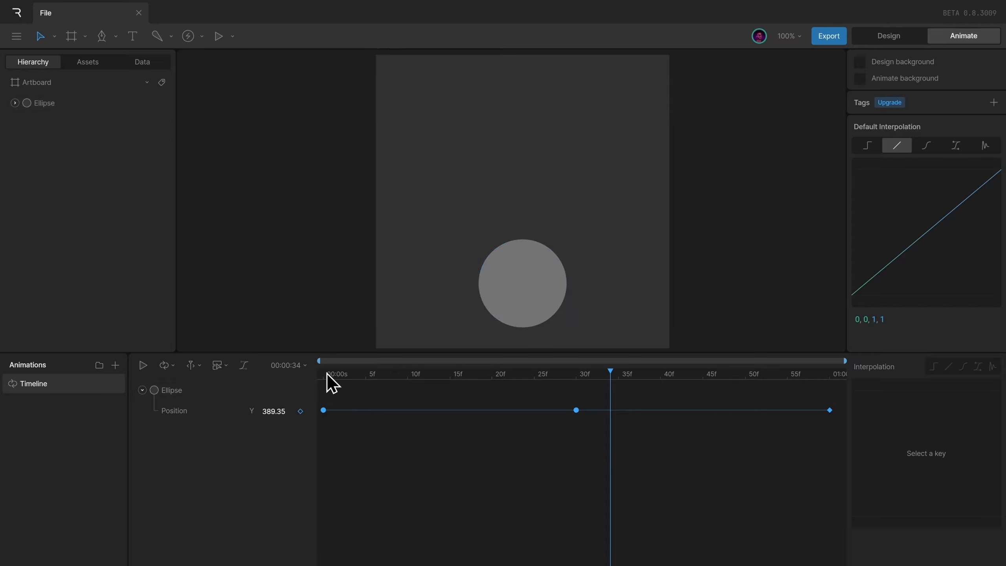
Scrub the playhead to the end of the timeline, select the circle, and show its Y position curve in the graph editor
{"action": "left_click_drag", "start_coordinate": [328, 374], "coordinate": [865, 408]}
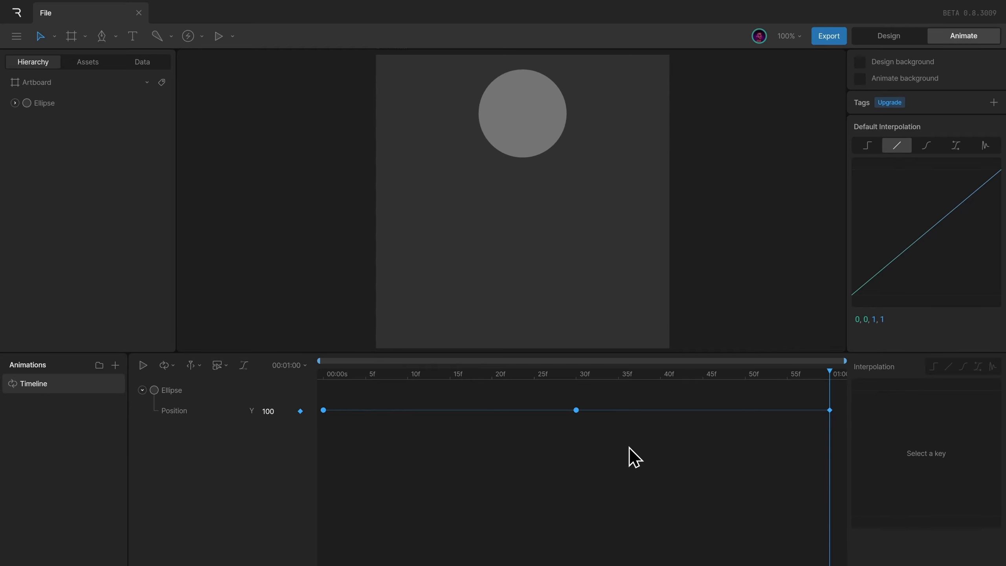
{"action": "left_click", "coordinate": [257, 382]}
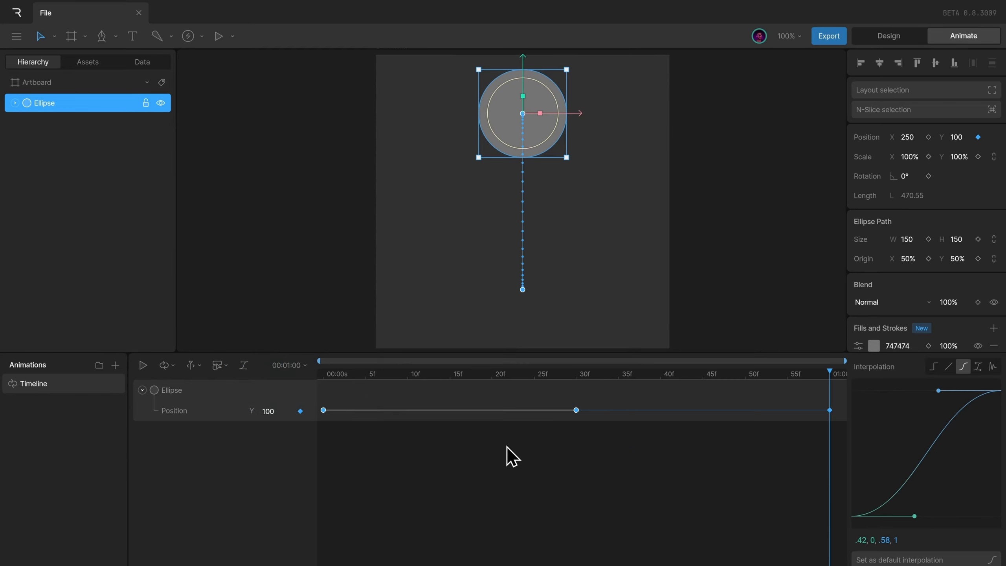
{"action": "left_click", "coordinate": [251, 369]}
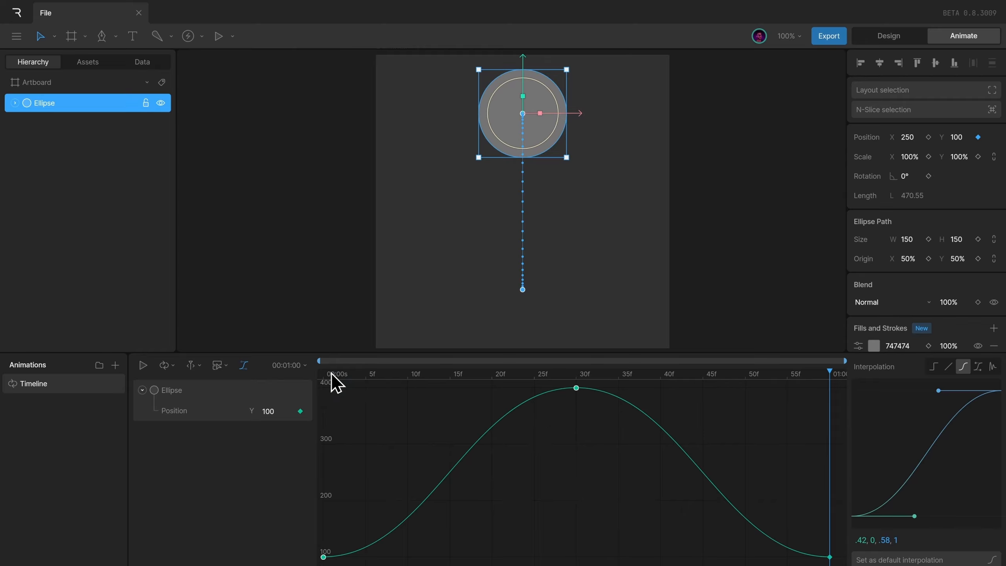
Scrub and play the circle's motion to compare it with the Y position curve in the graph editor
{"action": "left_click_drag", "start_coordinate": [335, 382], "coordinate": [534, 401]}
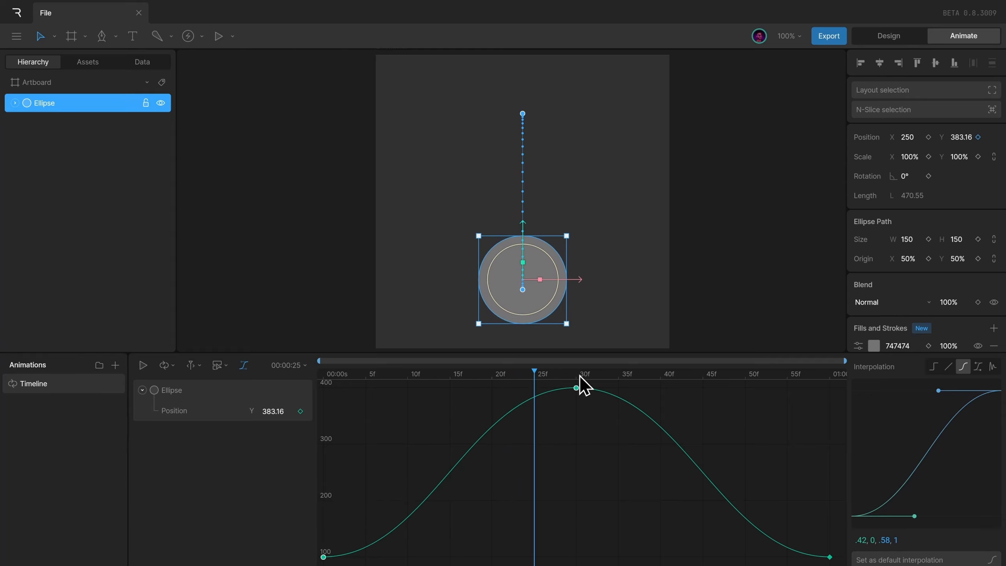
{"action": "left_click_drag", "start_coordinate": [579, 376], "coordinate": [701, 432]}
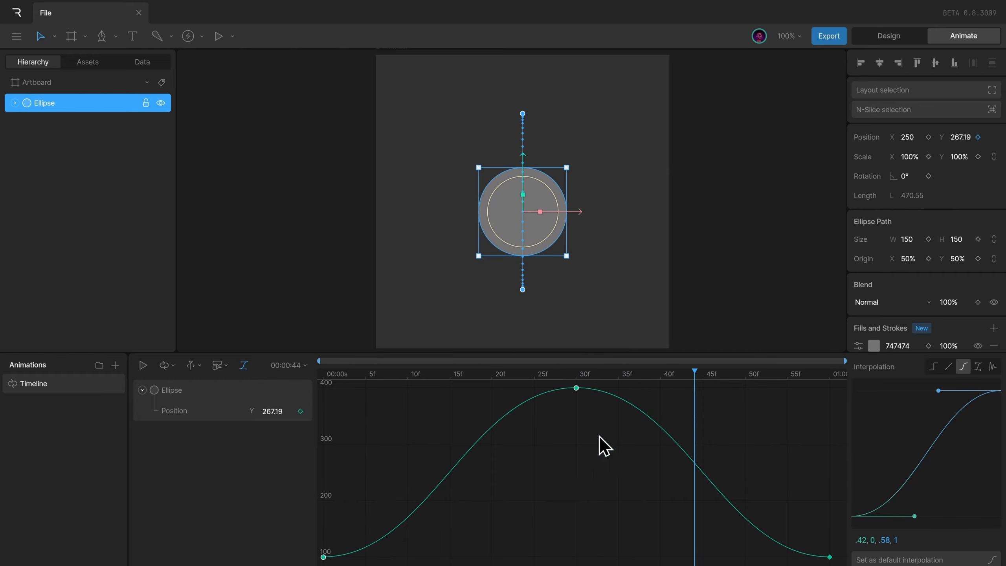
{"action": "key", "text": "space"}
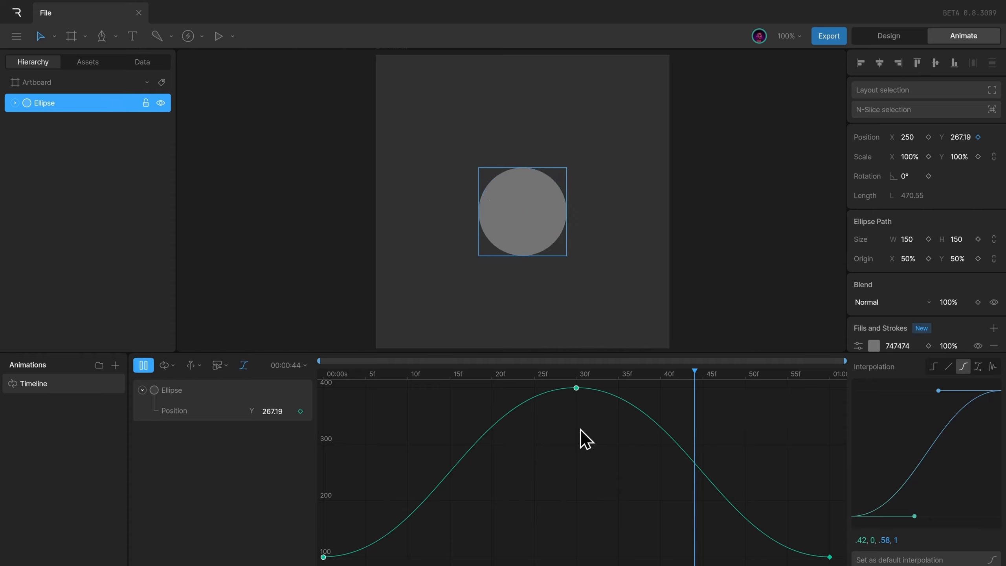
{"action": "key", "text": "space"}
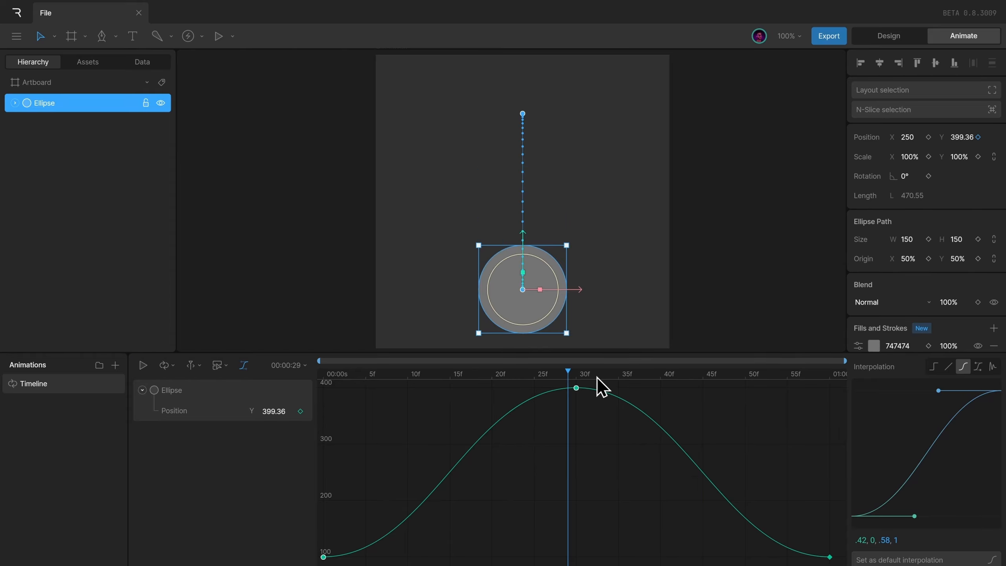
{"action": "left_click_drag", "start_coordinate": [369, 389], "coordinate": [648, 408]}
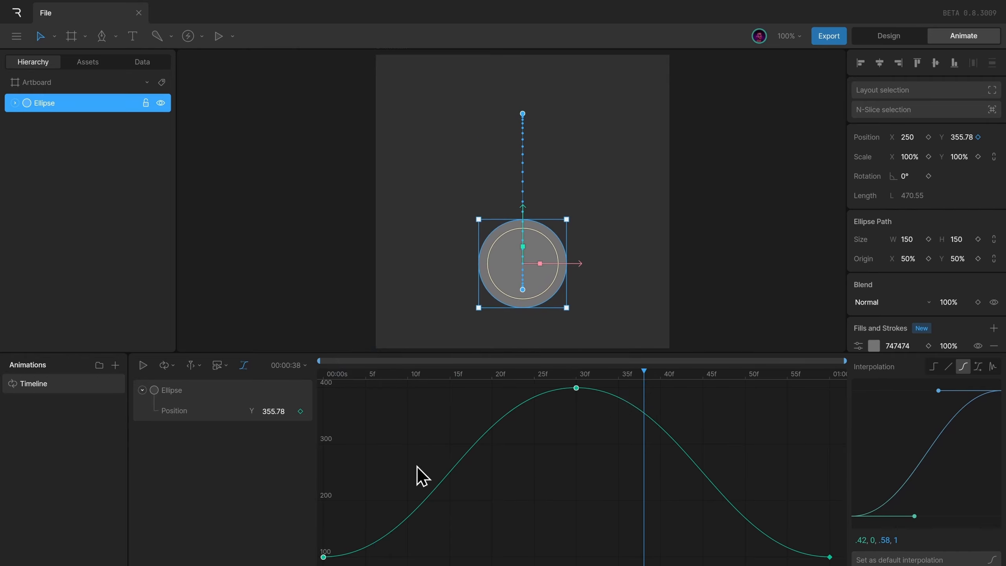
Set the cubic curve of the Y position keyframe at frame 0 to .42, 0, 1, 1.01 and at frame 30 to 0, 0, .58, 1
{"action": "left_click_drag", "start_coordinate": [363, 511], "coordinate": [313, 560]}
{"action": "left_click_drag", "start_coordinate": [938, 391], "coordinate": [1001, 390]}
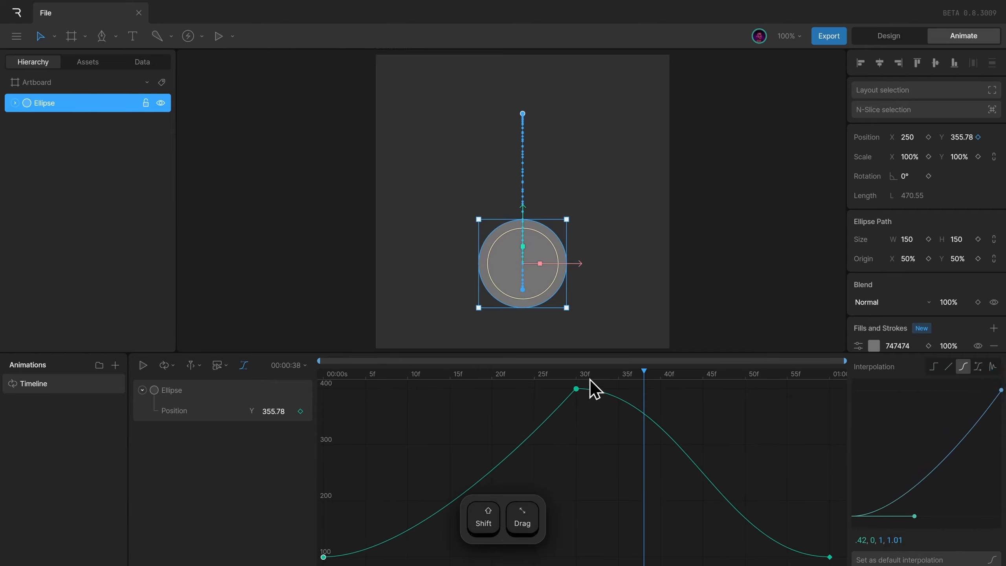
{"action": "left_click", "coordinate": [576, 374]}
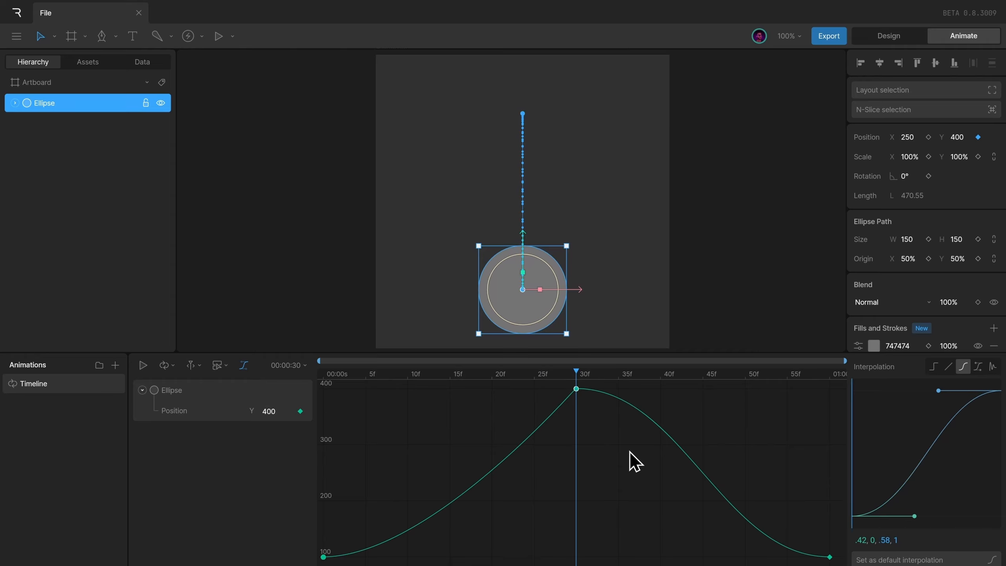
{"action": "left_click_drag", "start_coordinate": [917, 515], "coordinate": [852, 517]}
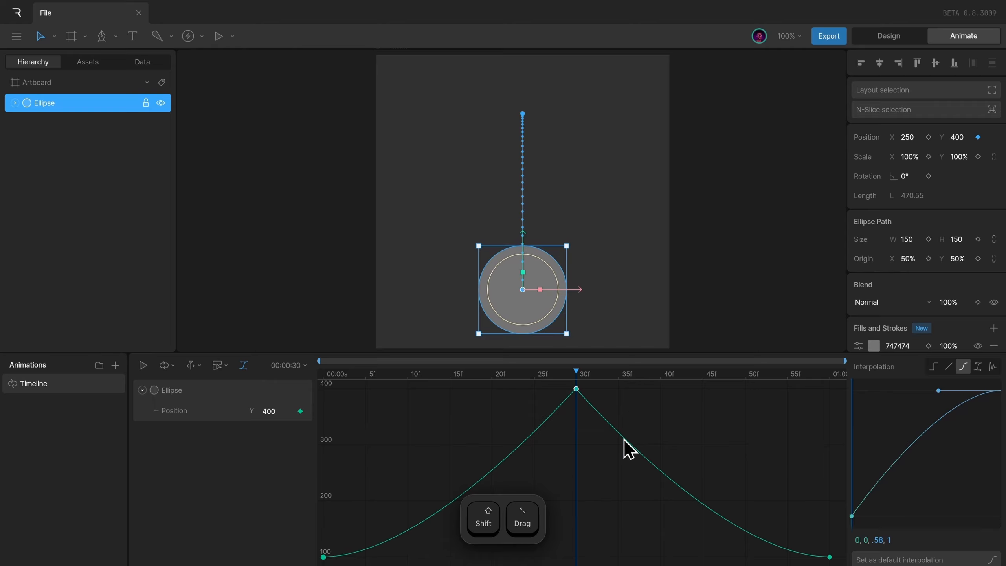
Scrub and play the reshaped bounce, stop it, and close the graph editor
{"action": "left_click", "coordinate": [408, 377]}
{"action": "left_click_drag", "start_coordinate": [412, 378], "coordinate": [731, 416]}
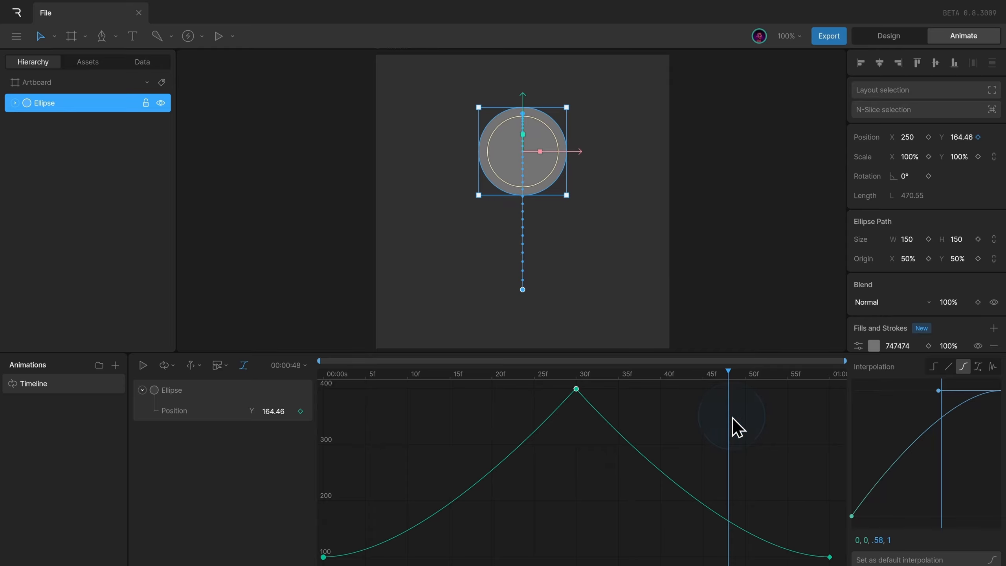
{"action": "key", "text": "space"}
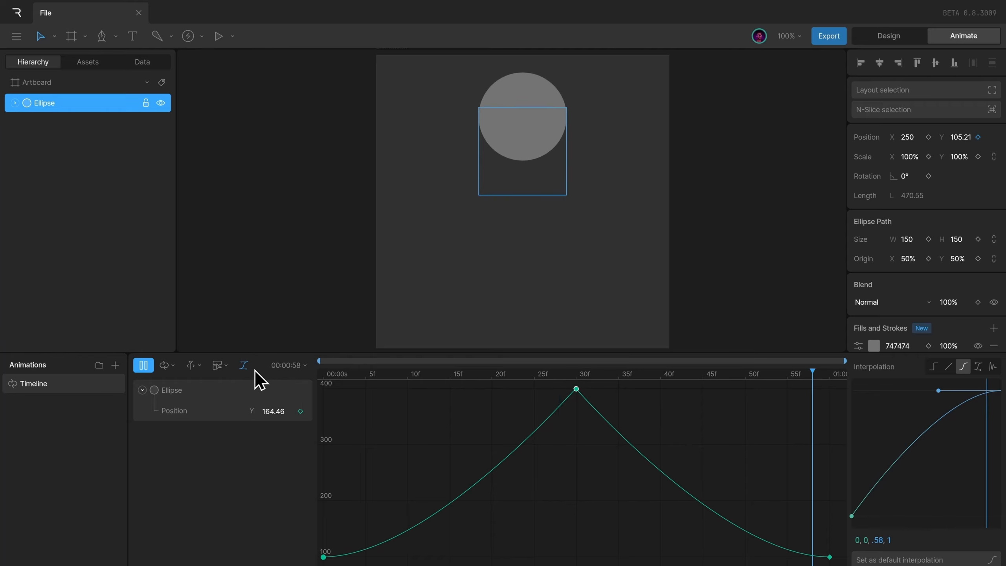
{"action": "key", "text": "space"}
{"action": "left_click", "coordinate": [244, 365]}
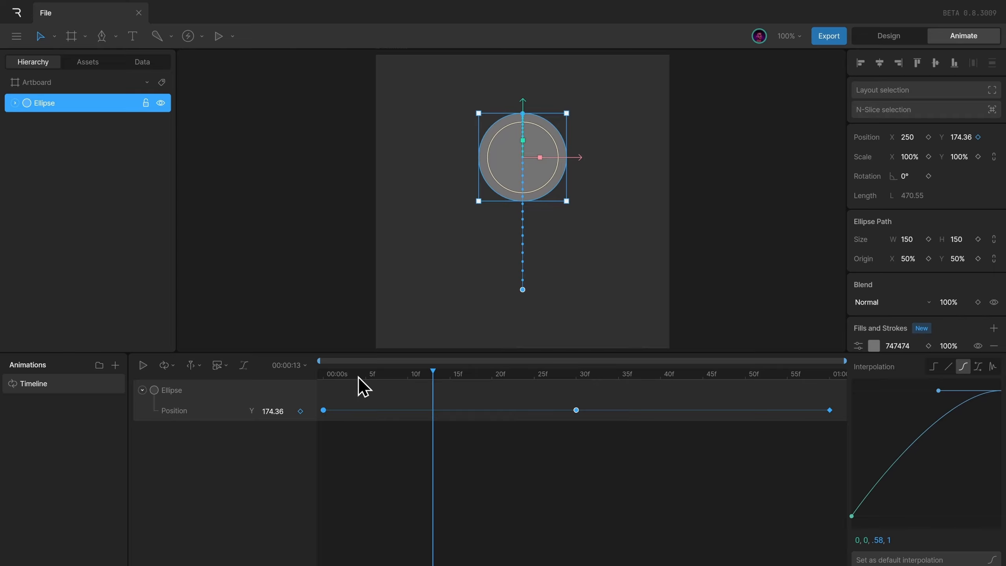
View the timeline's playback mode options and scrub the loop from frame 0 to the end
{"action": "left_click", "coordinate": [163, 365]}
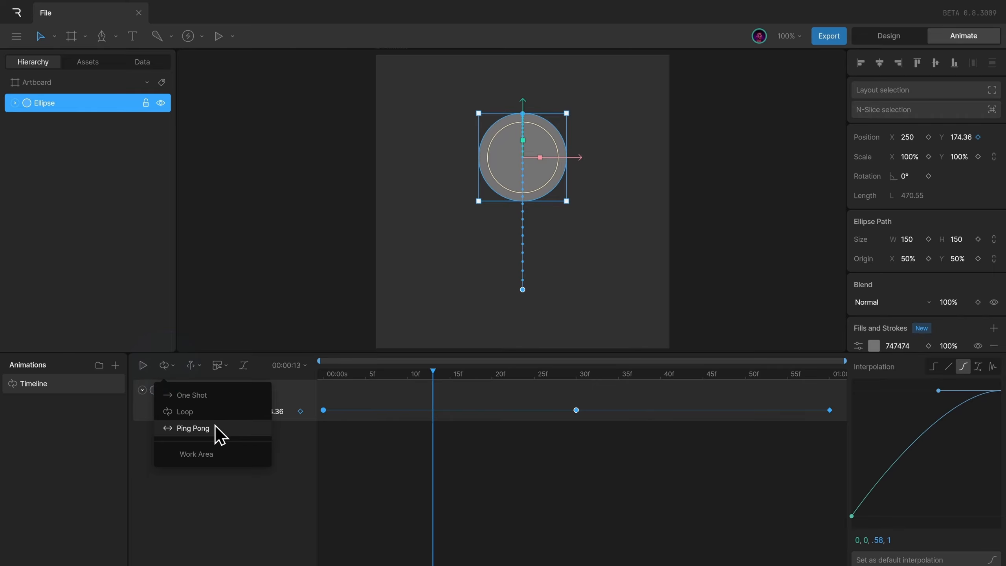
{"action": "left_click", "coordinate": [323, 376]}
{"action": "left_click_drag", "start_coordinate": [321, 376], "coordinate": [863, 392]}
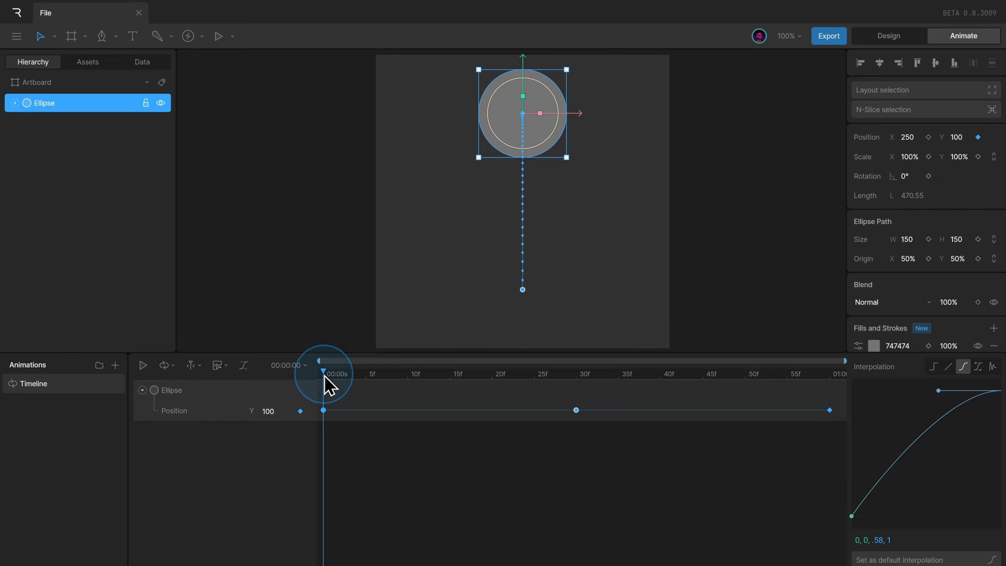
{"action": "left_click_drag", "start_coordinate": [325, 377], "coordinate": [867, 393]}
{"action": "left_click_drag", "start_coordinate": [327, 375], "coordinate": [861, 403]}
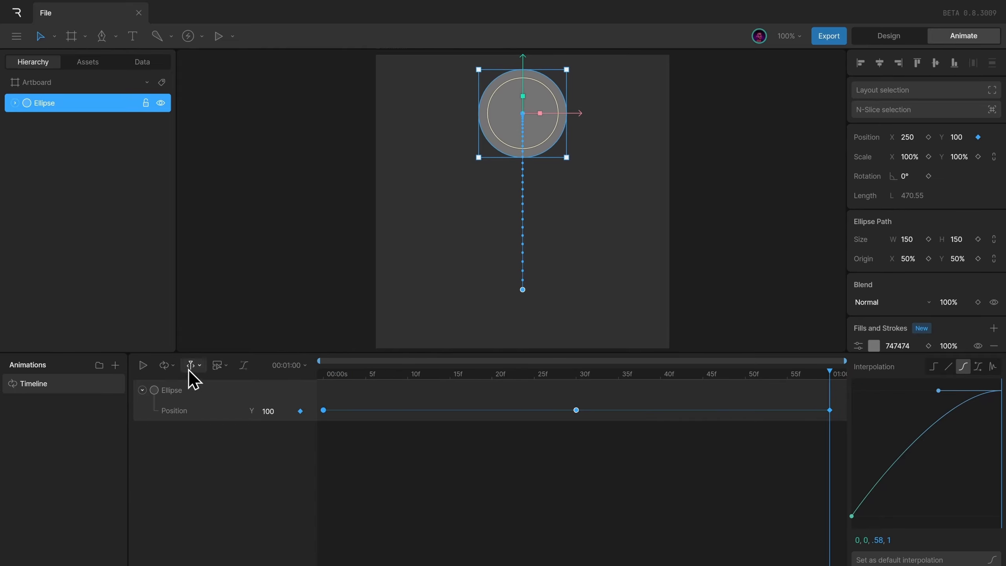
Set the timeline's playback mode to Ping Pong, play the animation, and stop it
{"action": "left_click", "coordinate": [167, 365]}
{"action": "left_click", "coordinate": [175, 427]}
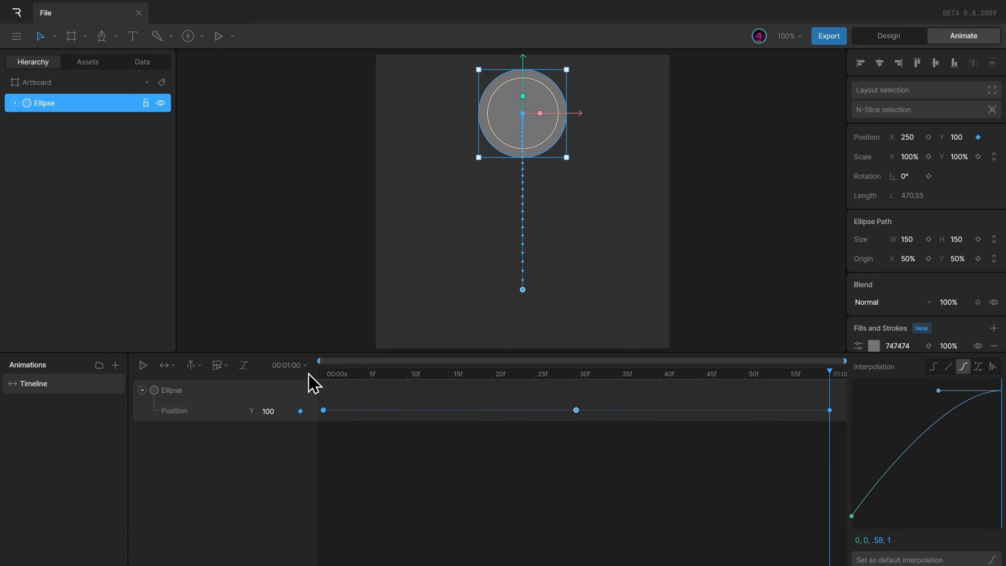
{"action": "key", "text": "space"}
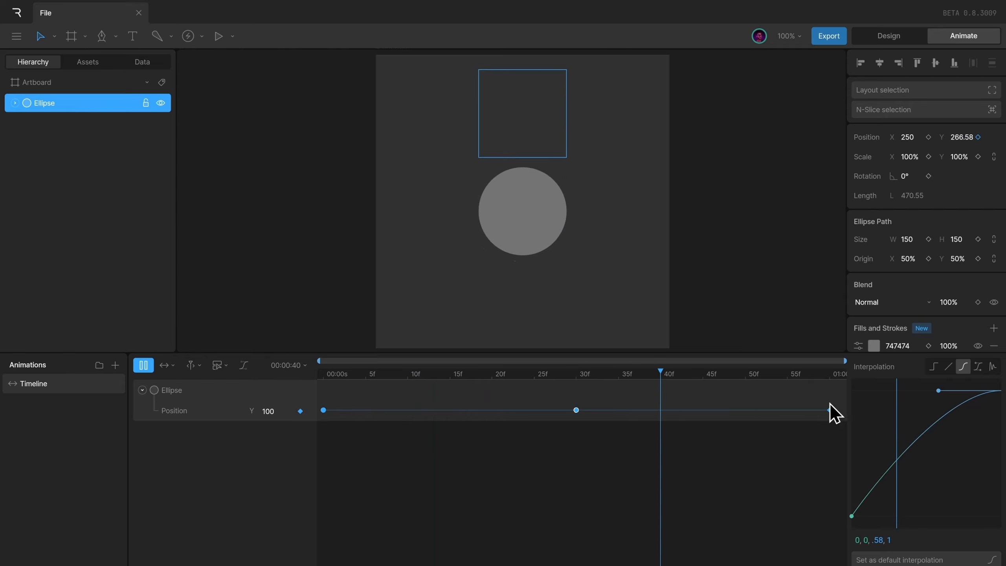
{"action": "key", "text": "space"}
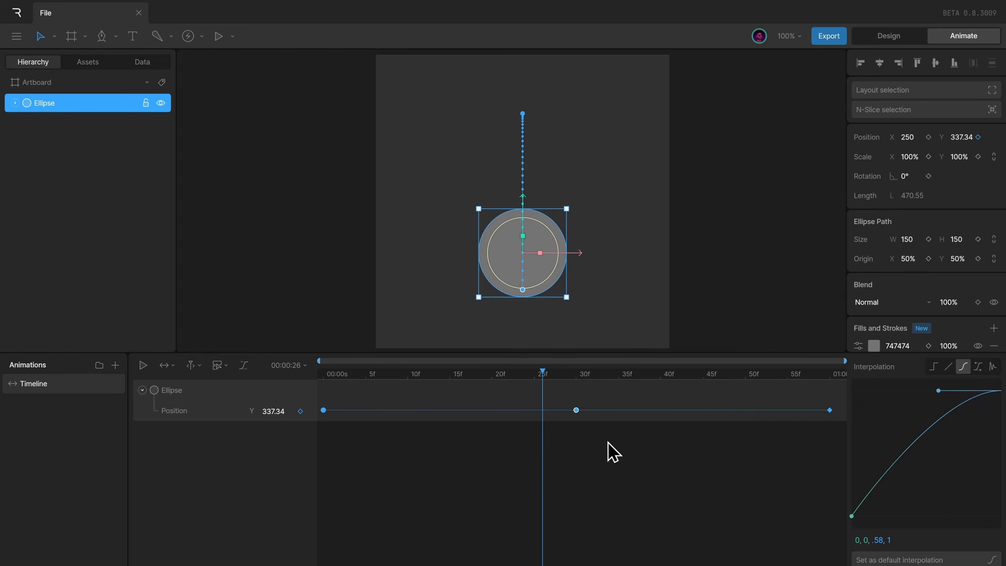
Delete the Y position keyframe at the timeline's end, move the frame 30 keyframe there, and preview the Ping Pong motion
{"action": "left_click_drag", "start_coordinate": [705, 448], "coordinate": [861, 402]}
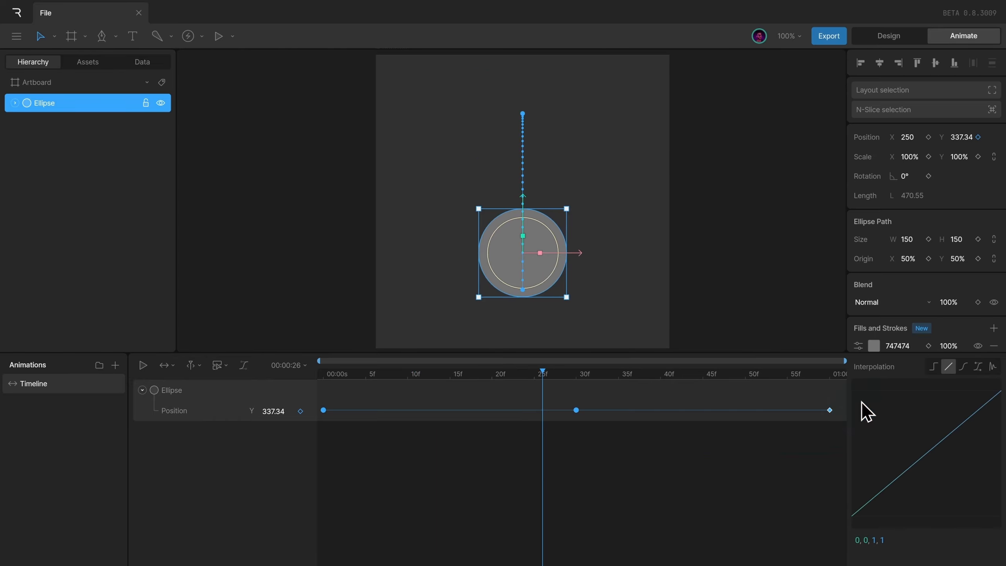
{"action": "key", "text": "Delete"}
{"action": "left_click_drag", "start_coordinate": [576, 413], "coordinate": [899, 423]}
{"action": "key", "text": "space"}
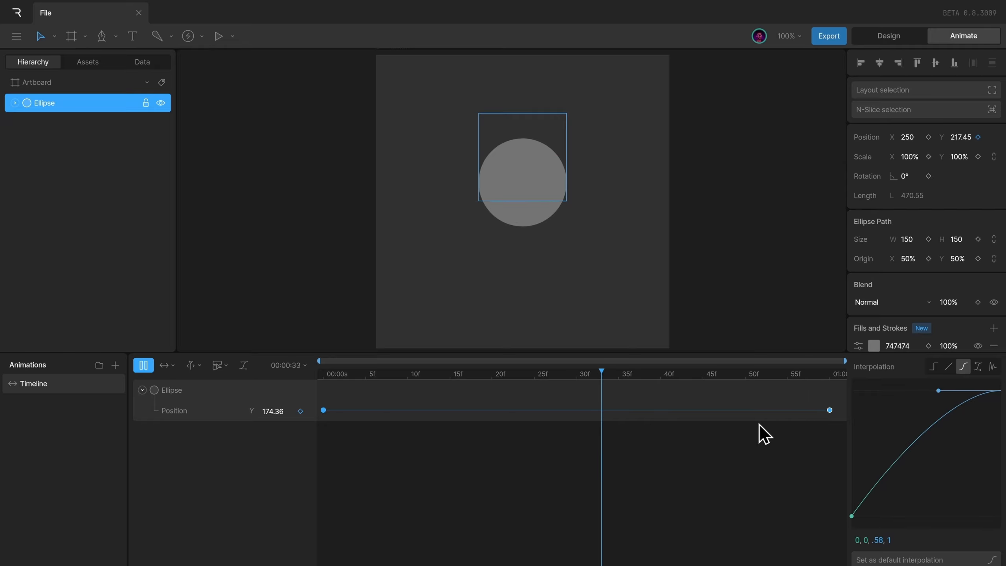
{"action": "key", "text": "space"}
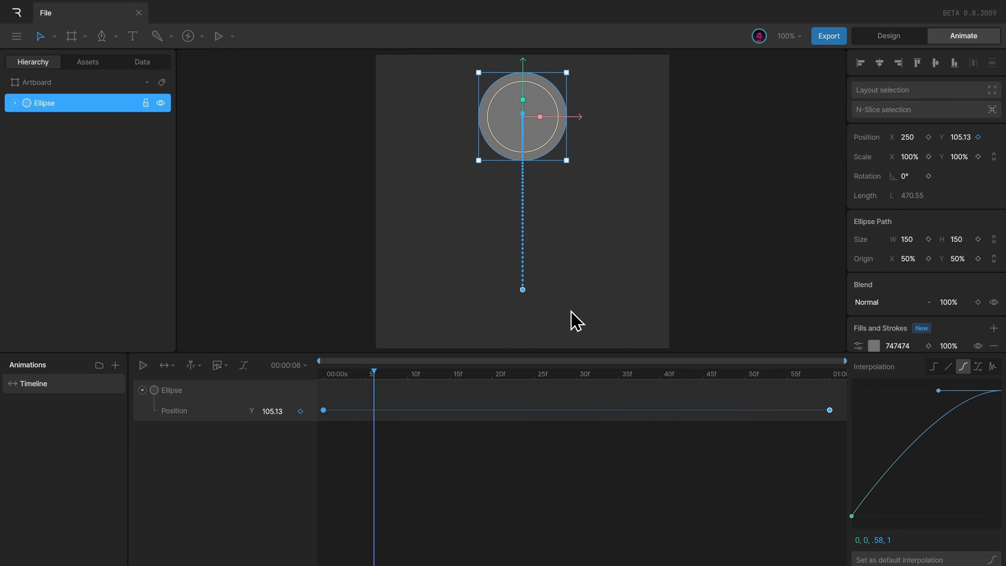
Move the circle's last Y position keyframe back to frame 30, play the animation, and stop it
{"action": "left_click_drag", "start_coordinate": [830, 412], "coordinate": [576, 414]}
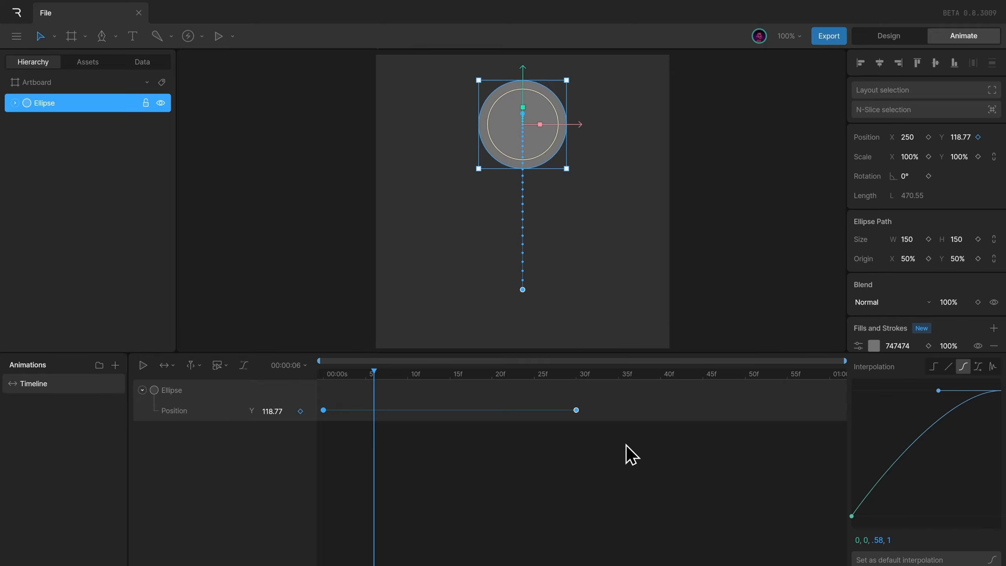
{"action": "key", "text": "space"}
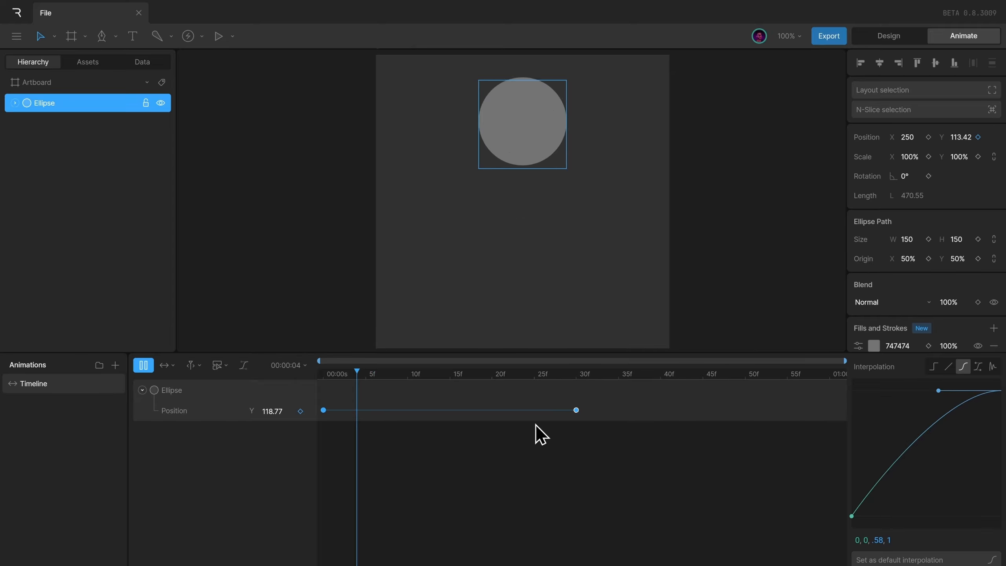
{"action": "left_click", "coordinate": [686, 409]}
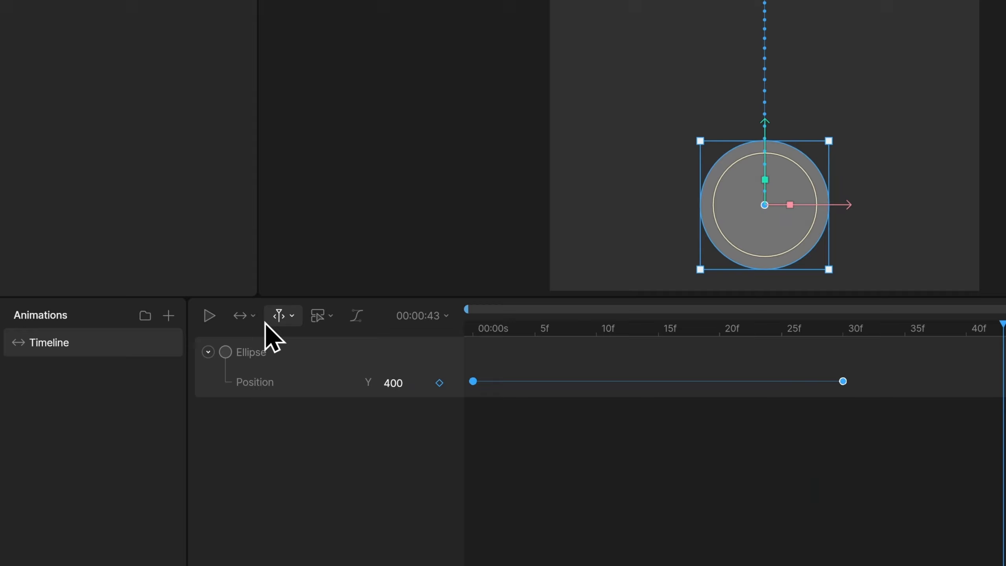
Enable the timeline's Work Area, limit it to frames 0 to 30, and play the animation
{"action": "left_click", "coordinate": [165, 365]}
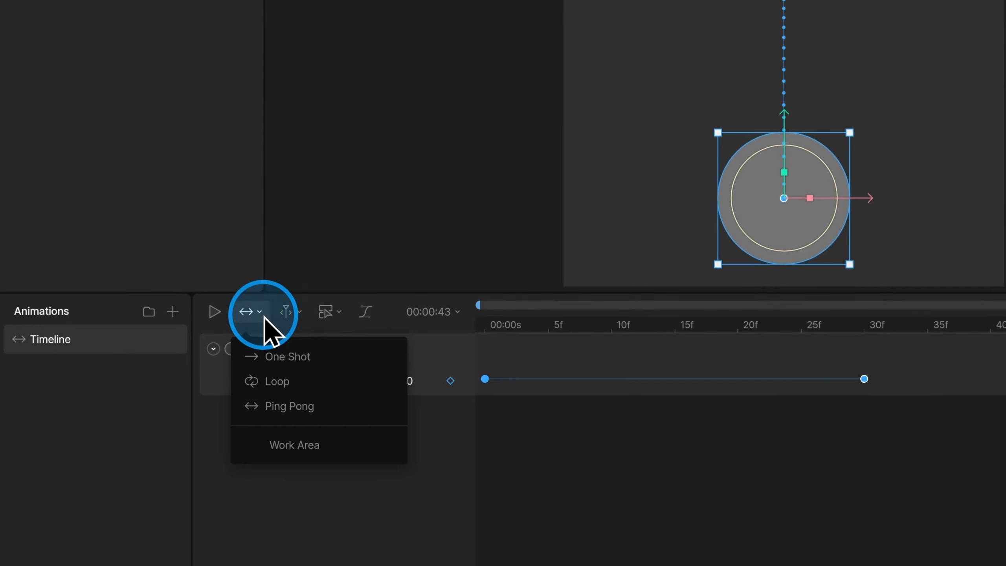
{"action": "left_click", "coordinate": [299, 446]}
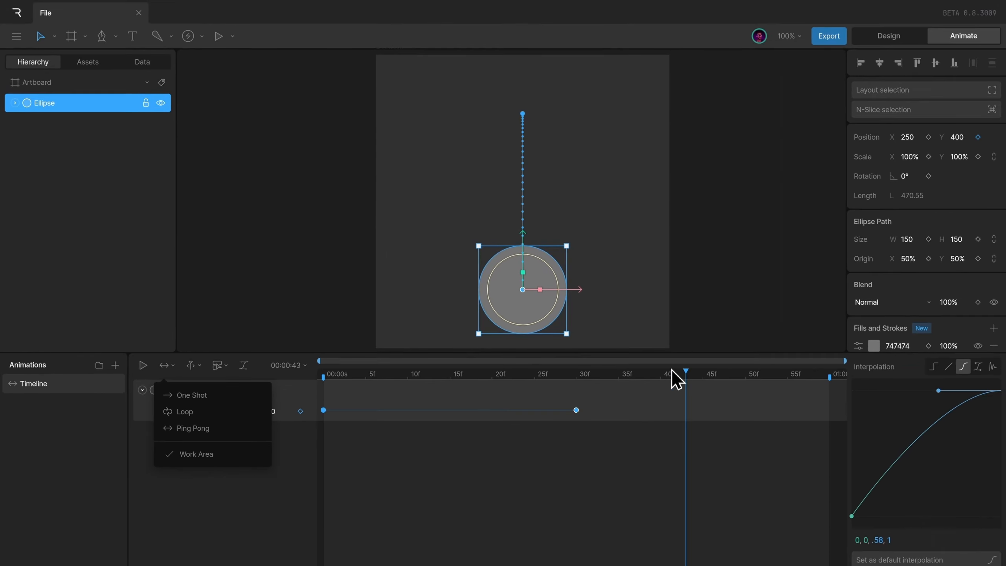
{"action": "left_click", "coordinate": [669, 412]}
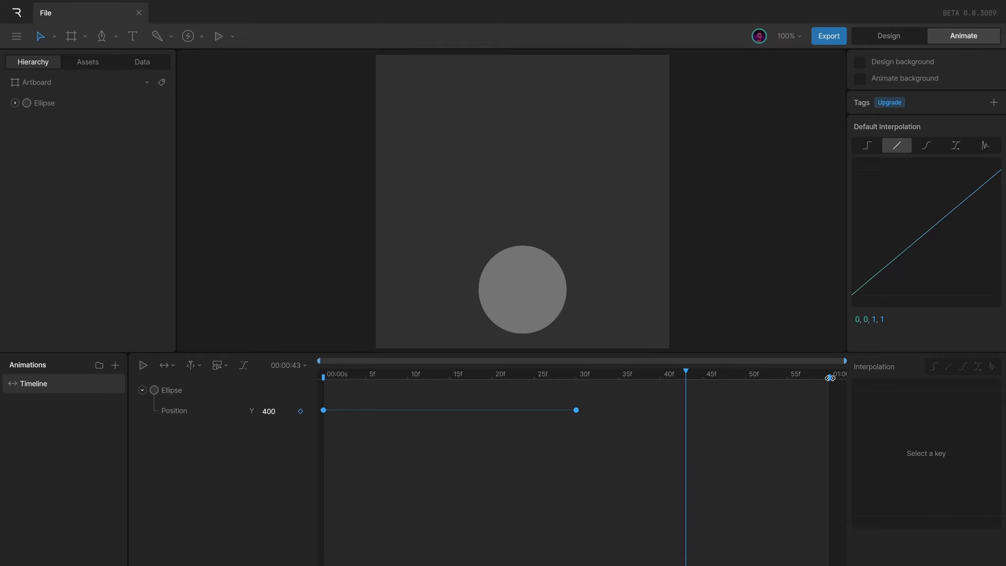
{"action": "left_click_drag", "start_coordinate": [831, 378], "coordinate": [574, 407]}
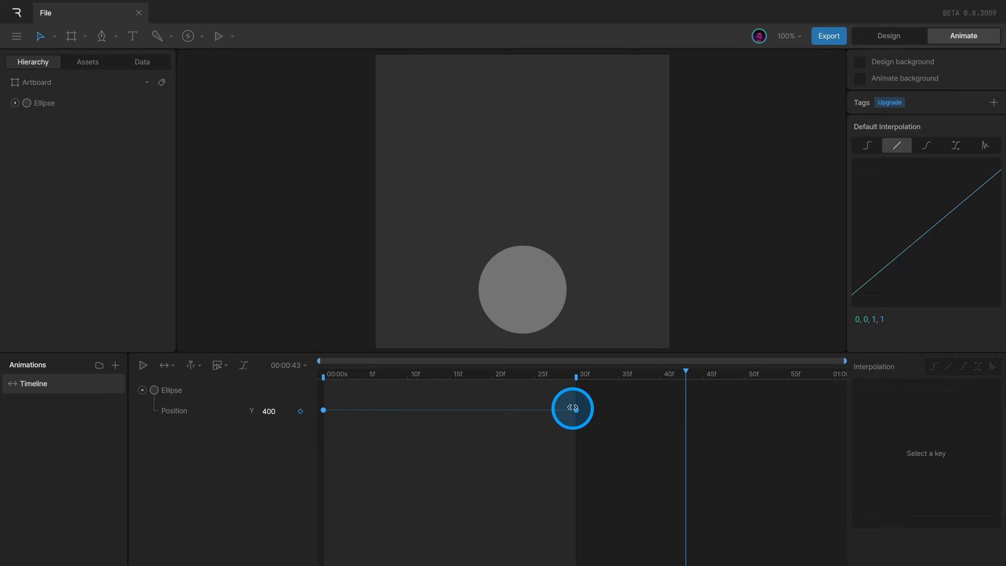
{"action": "mouse_move", "coordinate": [329, 383]}
{"action": "left_mouse_down"}
{"action": "mouse_move", "coordinate": [355, 378]}
{"action": "mouse_move", "coordinate": [323, 381]}
{"action": "left_mouse_up"}
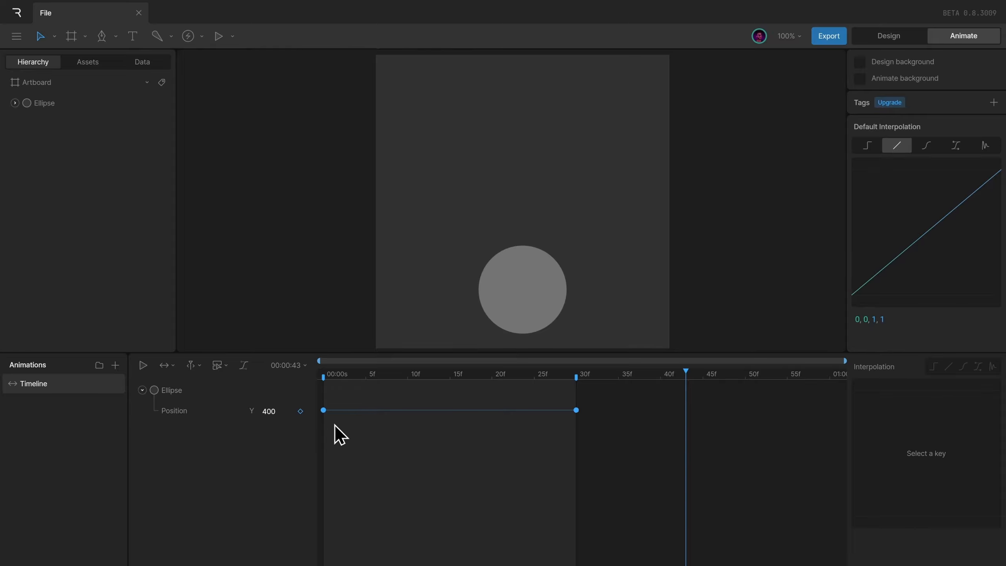
{"action": "key", "text": "space"}
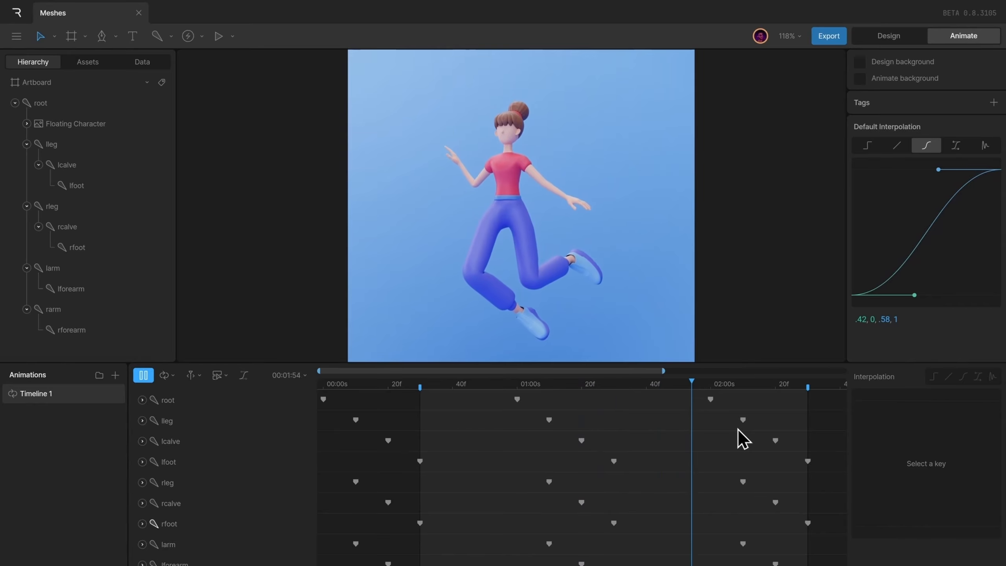
Trigger the cannon state machine's FIRE input twice to preview the Canon Fire animation
{"action": "left_click", "coordinate": [216, 420]}
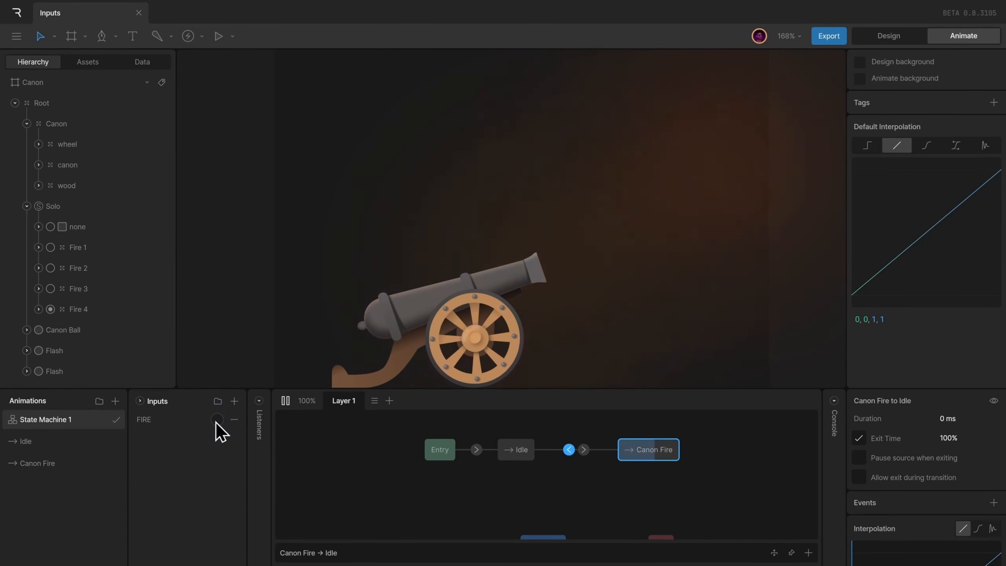
{"action": "left_click", "coordinate": [217, 420]}
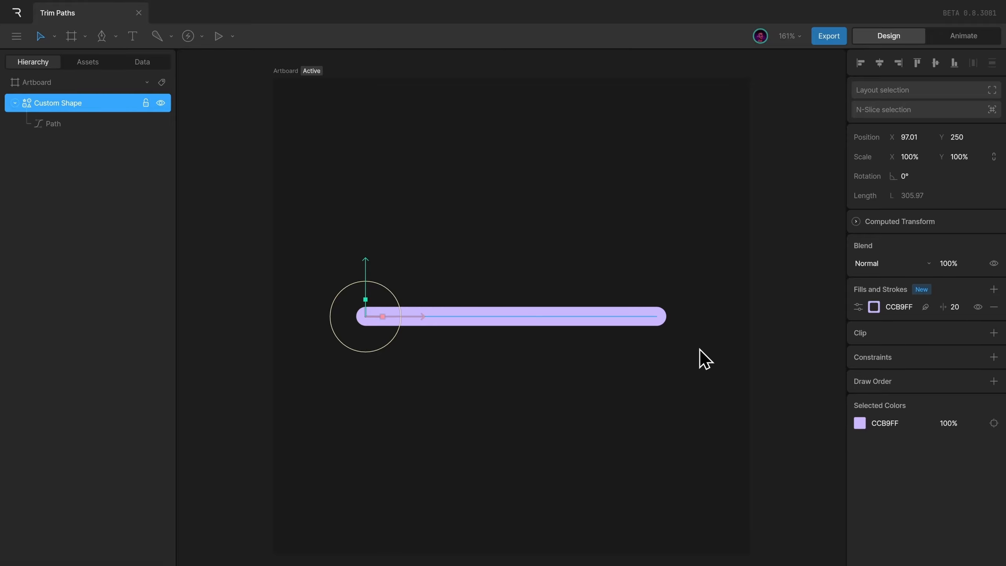
Switch the Custom Shape's stroke to Trim with Start 23.75%, End 51.5% and Offset 16%, and view the Trim Path modes
{"action": "left_click", "coordinate": [858, 307]}
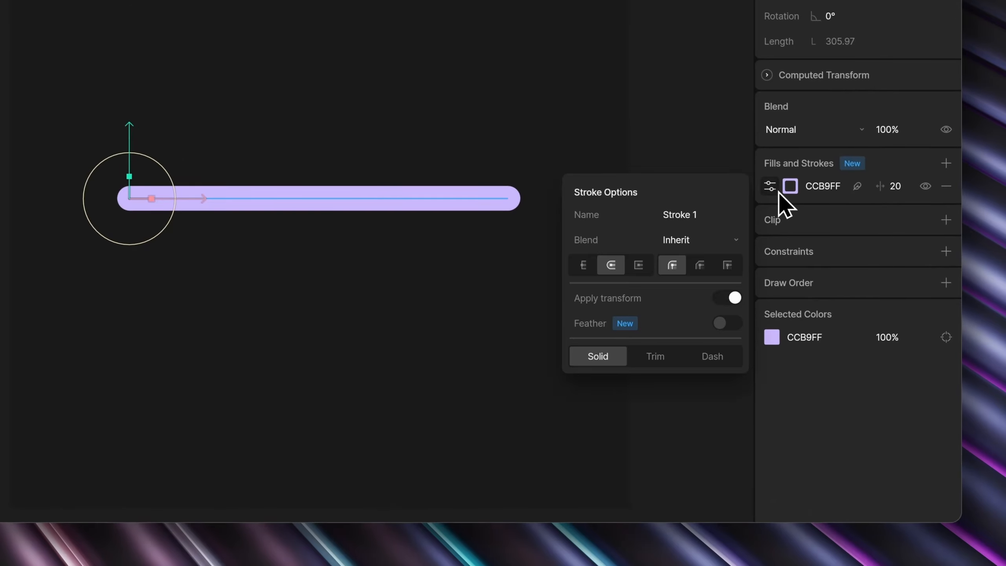
{"action": "left_click", "coordinate": [662, 354]}
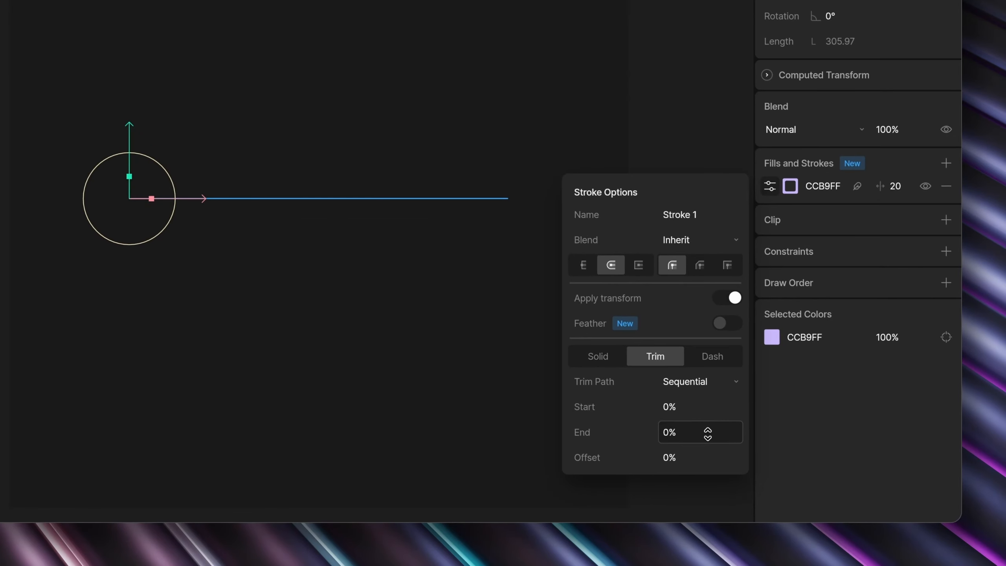
{"action": "mouse_move", "coordinate": [708, 432]}
{"action": "left_mouse_down"}
{"action": "mouse_move", "coordinate": [722, 286]}
{"action": "mouse_move", "coordinate": [723, 440]}
{"action": "mouse_move", "coordinate": [685, 252]}
{"action": "mouse_move", "coordinate": [744, 270]}
{"action": "left_mouse_up"}
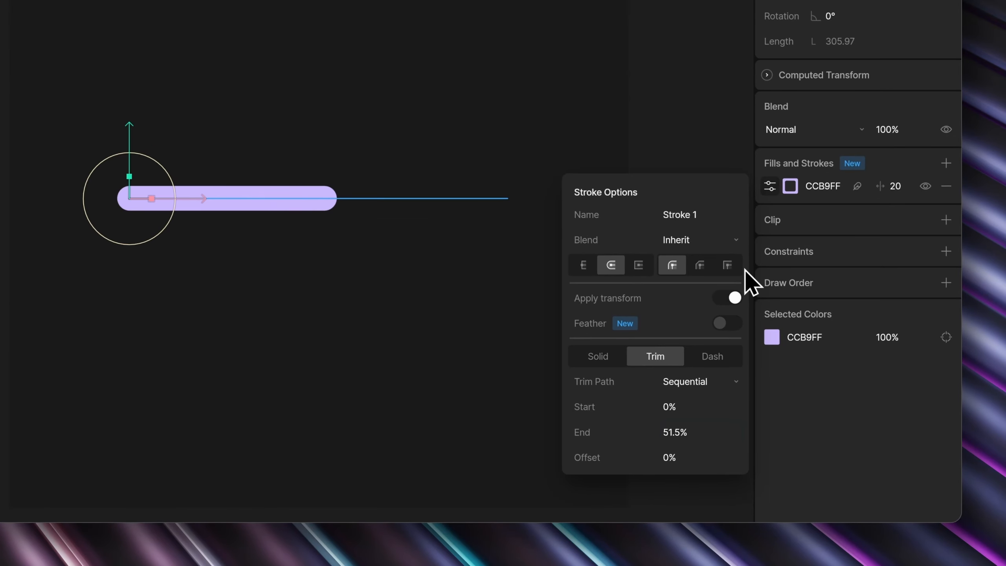
{"action": "mouse_move", "coordinate": [697, 407]}
{"action": "left_mouse_down"}
{"action": "mouse_move", "coordinate": [706, 310]}
{"action": "mouse_move", "coordinate": [716, 382]}
{"action": "mouse_move", "coordinate": [717, 317]}
{"action": "left_mouse_up"}
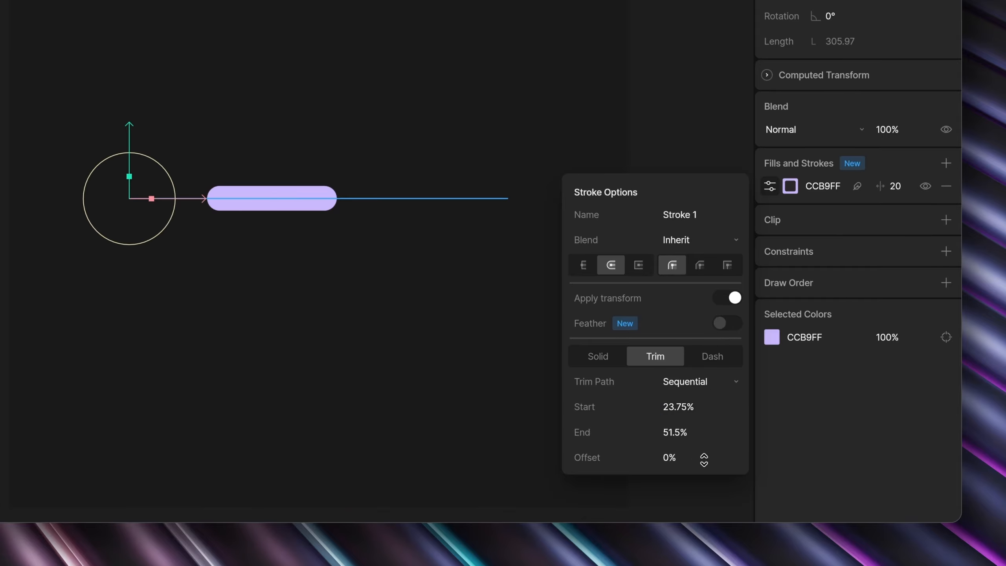
{"action": "left_click_drag", "start_coordinate": [704, 460], "coordinate": [717, 404]}
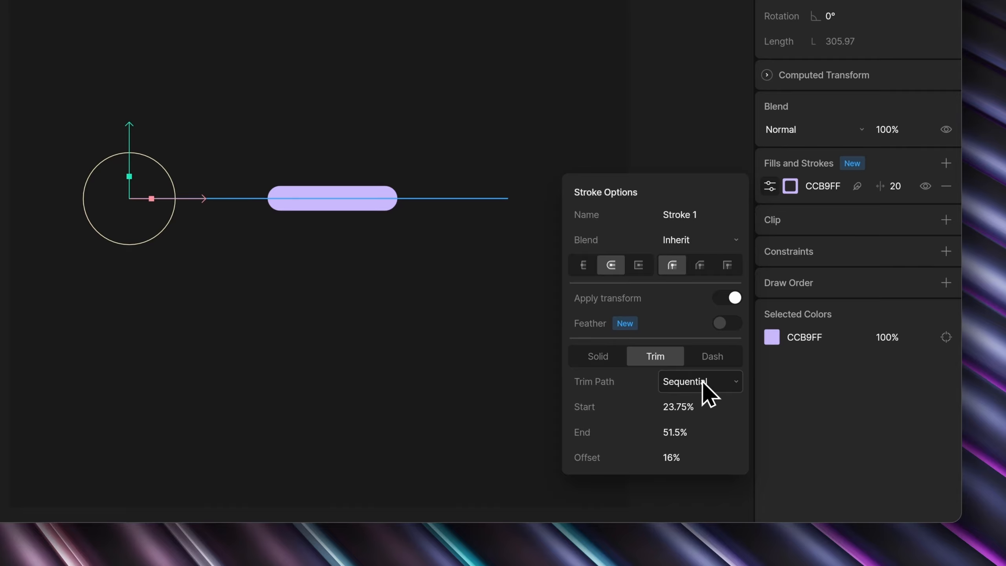
{"action": "left_click", "coordinate": [726, 385]}
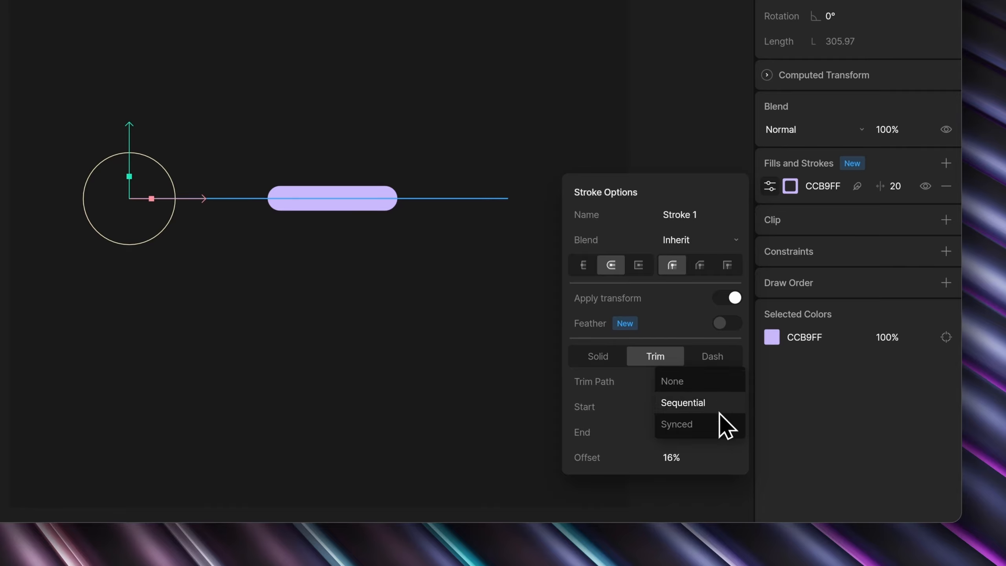
{"action": "left_click", "coordinate": [647, 424]}
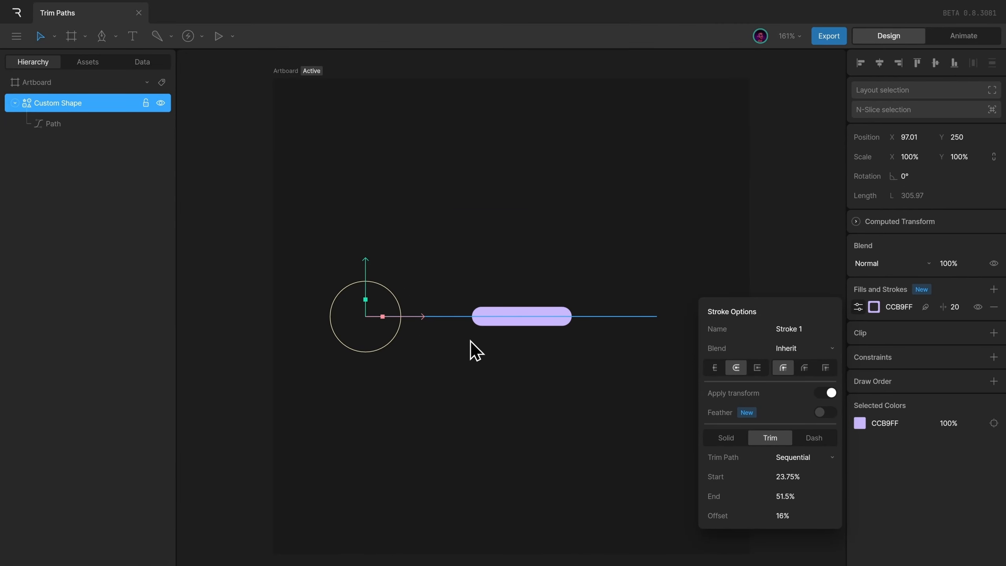
Reset the stroke's trim Start, End and Offset to 0%
{"action": "left_click", "coordinate": [811, 482]}
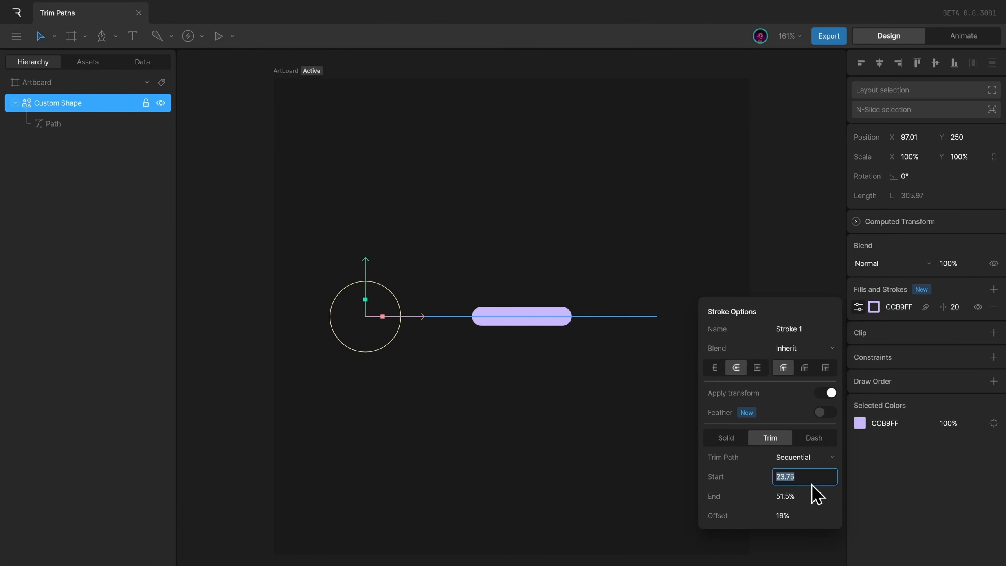
{"action": "type", "text": "0"}
{"action": "key", "text": "Tab"}
{"action": "type", "text": "0"}
{"action": "left_click", "coordinate": [804, 515]}
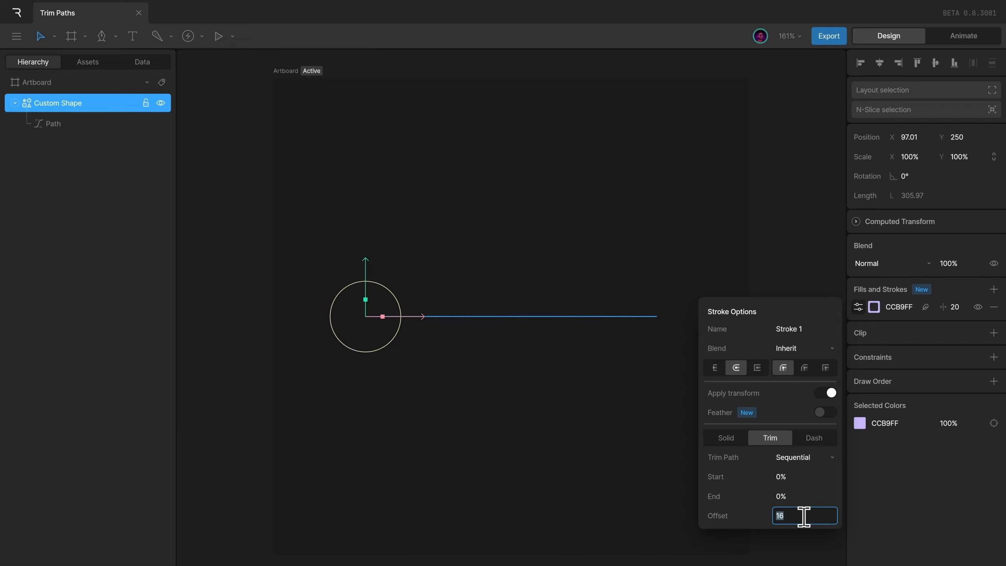
{"action": "key", "text": "Return"}
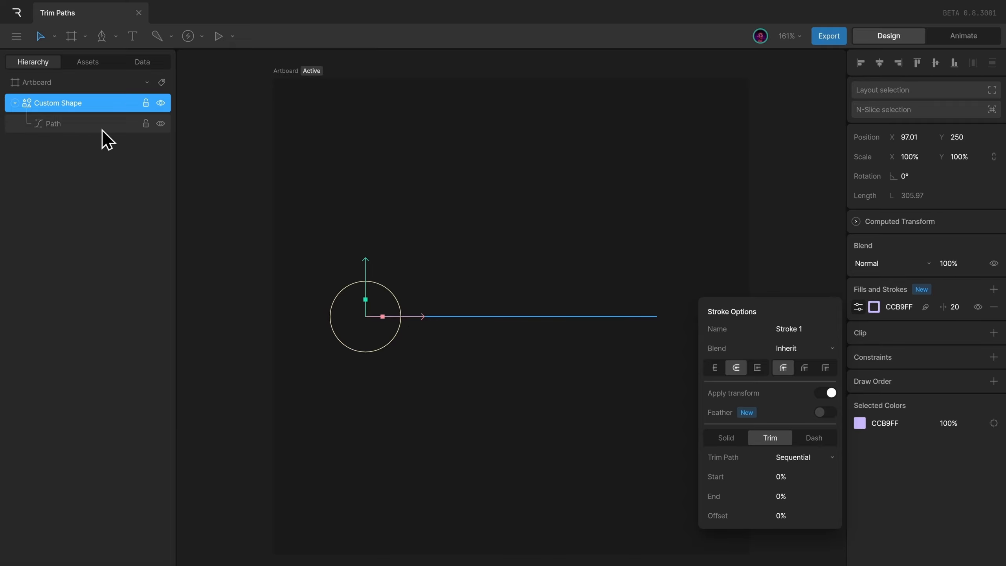
Duplicate the Path inside Custom Shape and move the copy straight up to about Y -36.5
{"action": "left_click", "coordinate": [85, 137]}
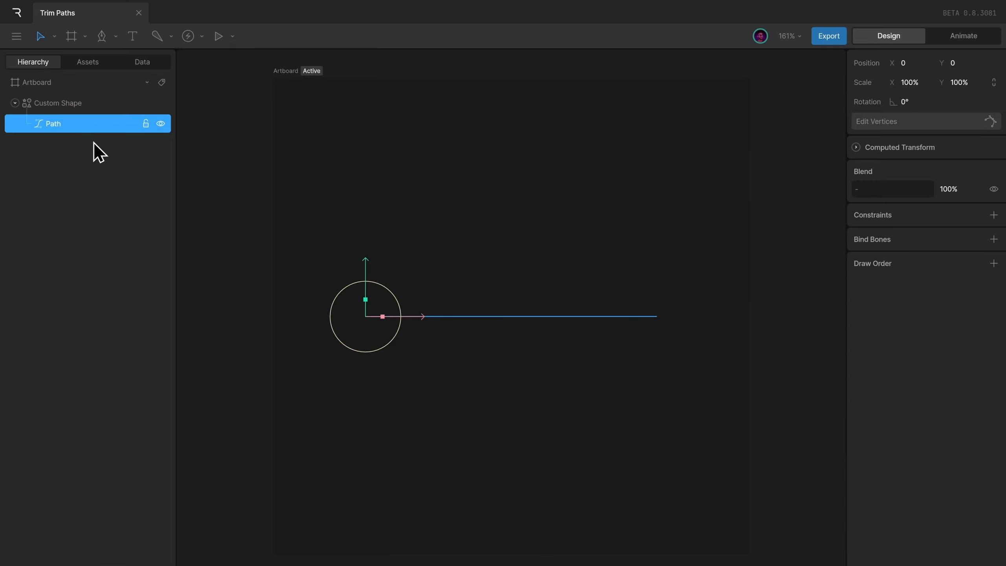
{"action": "key", "text": "ctrl+d"}
{"action": "left_click_drag", "start_coordinate": [365, 274], "coordinate": [364, 240]}
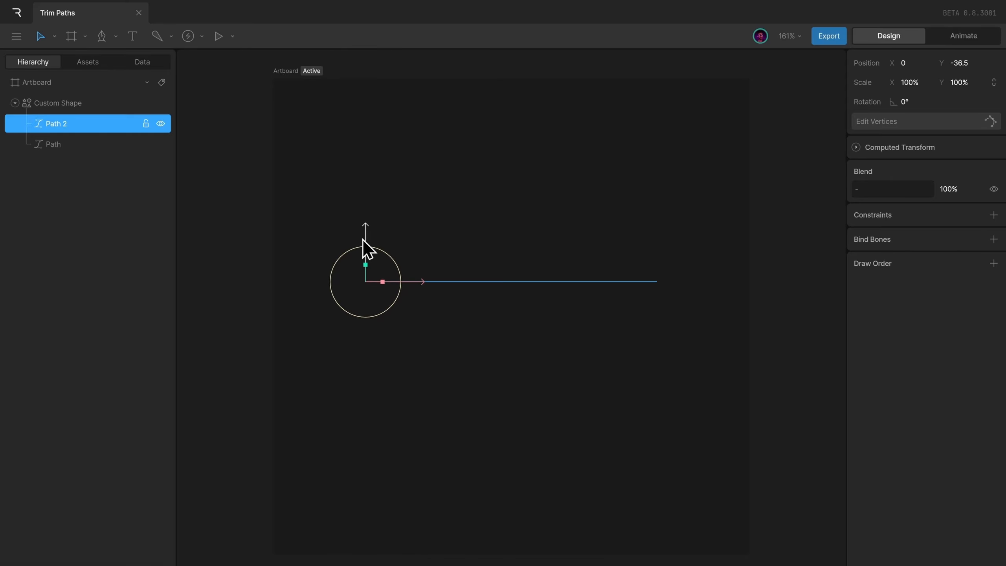
Try the Custom Shape's Sequential trim, switch its Trim Path to Synced, and set End to about 52.75%
{"action": "left_click", "coordinate": [100, 102]}
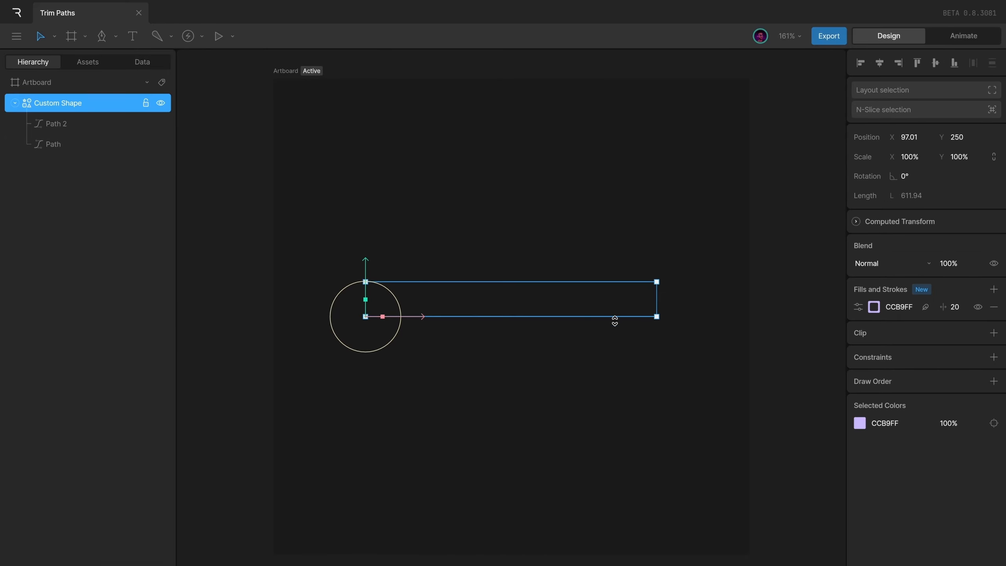
{"action": "left_click", "coordinate": [847, 294]}
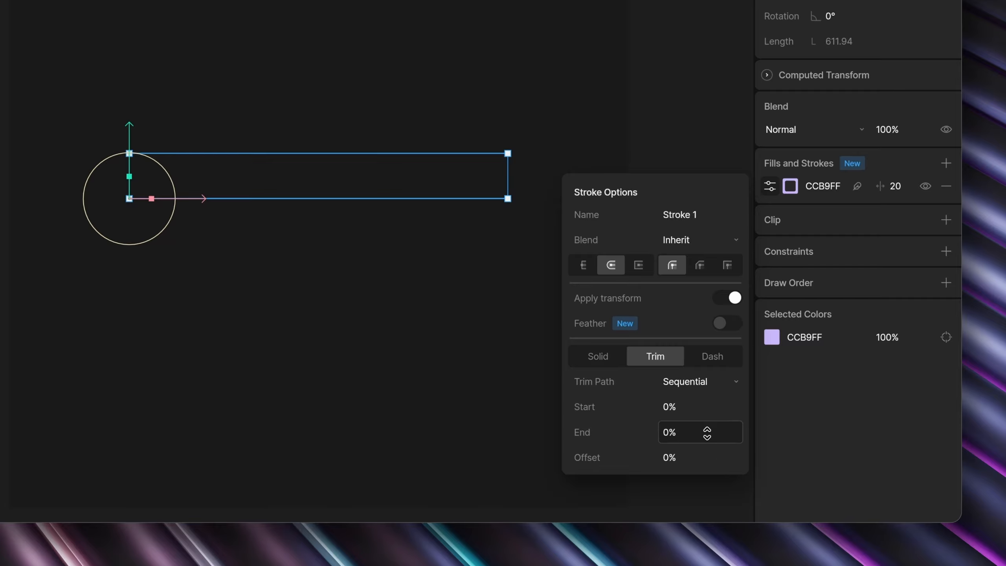
{"action": "mouse_move", "coordinate": [707, 435]}
{"action": "left_mouse_down"}
{"action": "mouse_move", "coordinate": [730, 236]}
{"action": "mouse_move", "coordinate": [764, 79]}
{"action": "mouse_move", "coordinate": [750, 289]}
{"action": "mouse_move", "coordinate": [686, 125]}
{"action": "mouse_move", "coordinate": [758, 30]}
{"action": "mouse_move", "coordinate": [718, 467]}
{"action": "left_mouse_up"}
{"action": "left_click", "coordinate": [694, 382]}
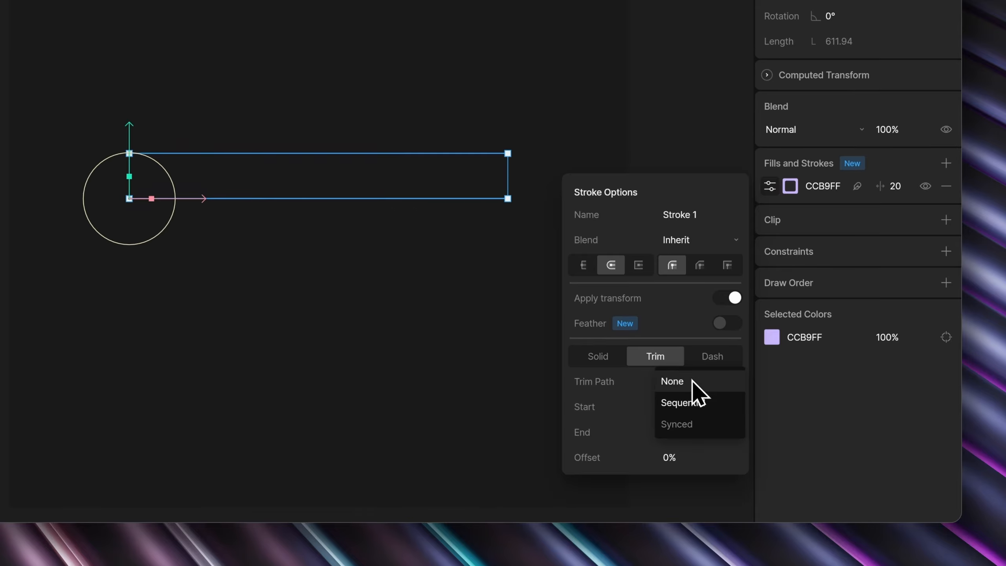
{"action": "left_click", "coordinate": [701, 423]}
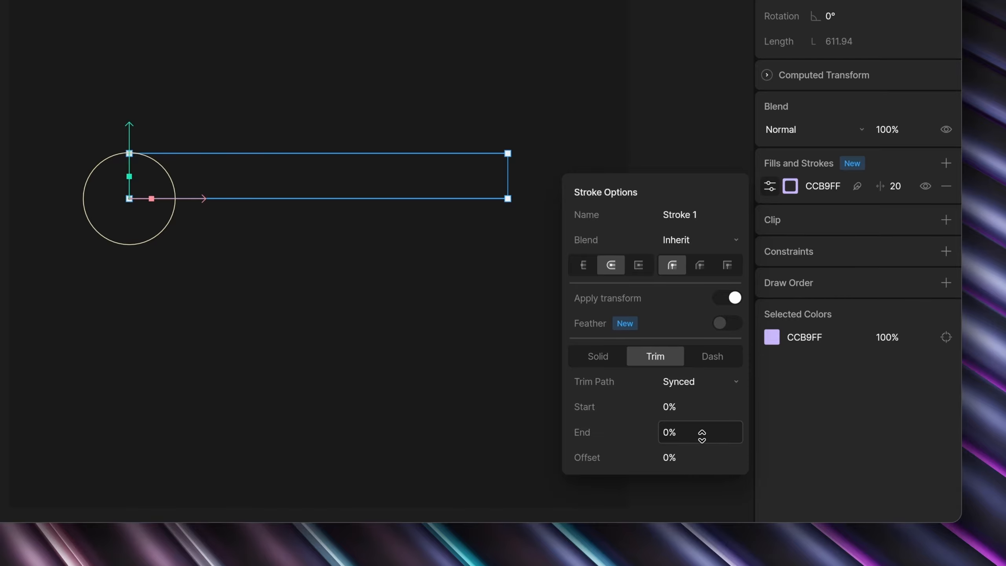
{"action": "mouse_move", "coordinate": [701, 435]}
{"action": "left_mouse_down"}
{"action": "mouse_move", "coordinate": [712, 386]}
{"action": "mouse_move", "coordinate": [673, 265]}
{"action": "mouse_move", "coordinate": [733, 377]}
{"action": "mouse_move", "coordinate": [747, 193]}
{"action": "mouse_move", "coordinate": [724, 359]}
{"action": "mouse_move", "coordinate": [740, 282]}
{"action": "mouse_move", "coordinate": [625, 394]}
{"action": "left_mouse_up"}
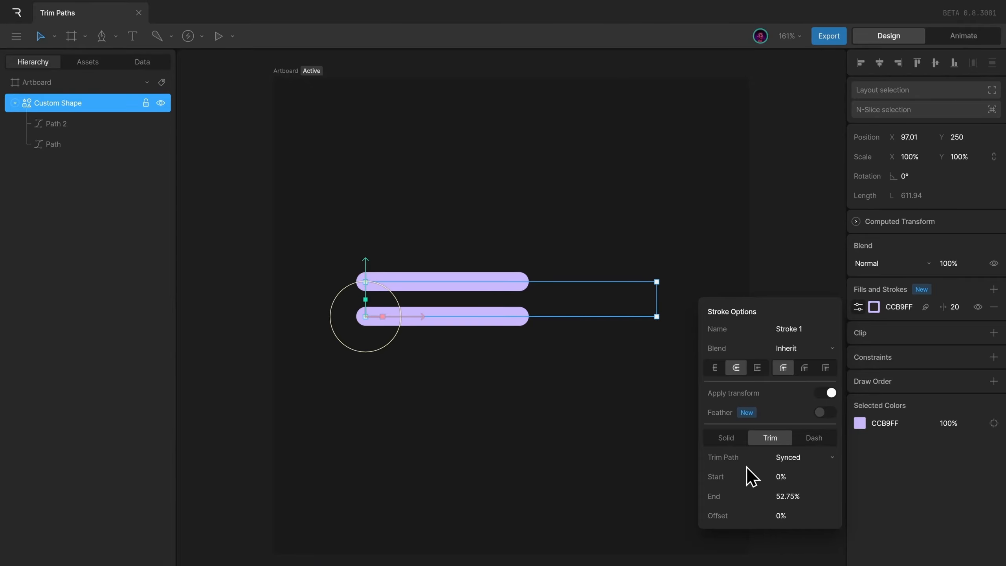
{"action": "left_click", "coordinate": [678, 420]}
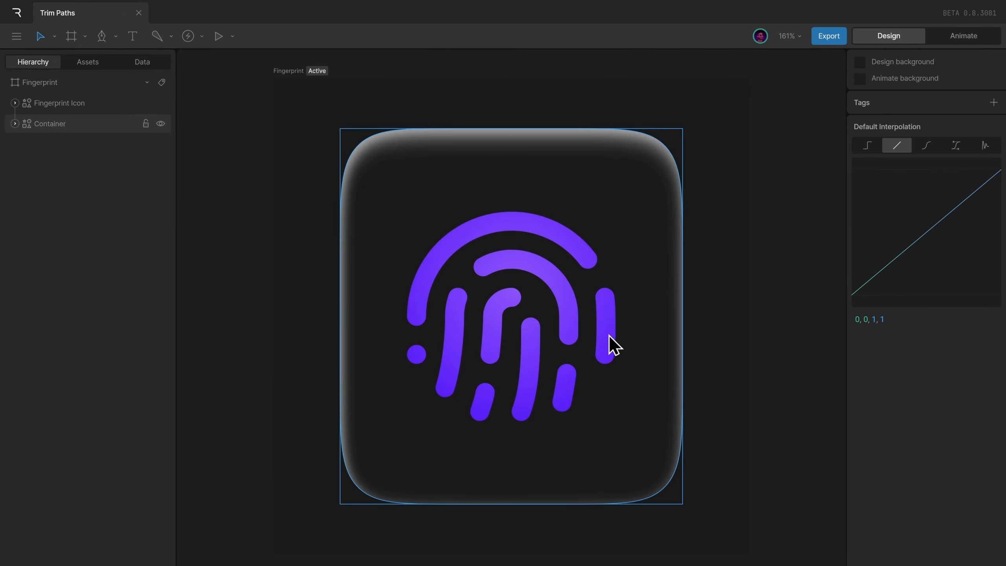
Switch the Fingerprint Icon's stroke to Trim and raise its End to 100% in Sequential mode
{"action": "left_click", "coordinate": [607, 342]}
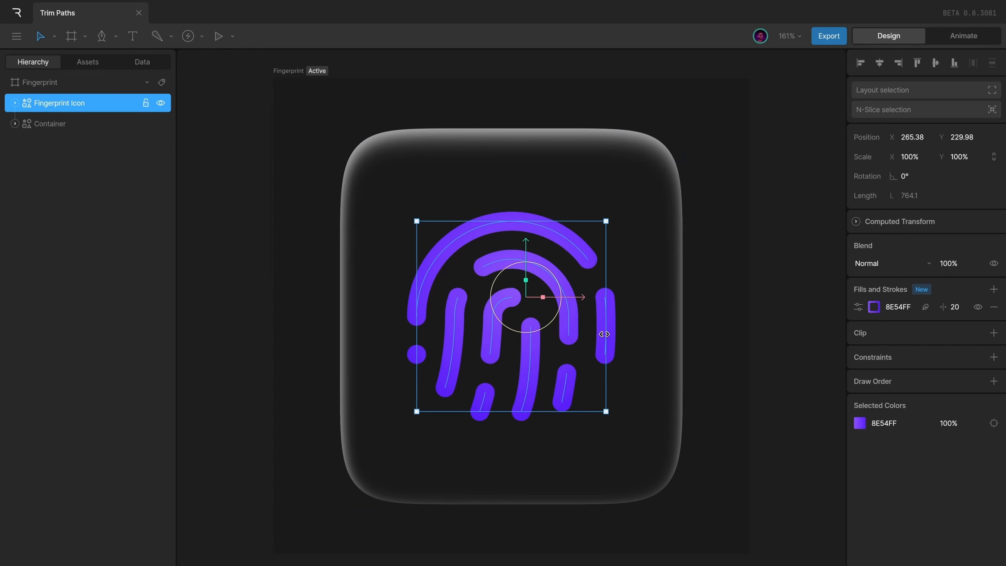
{"action": "left_click", "coordinate": [857, 306]}
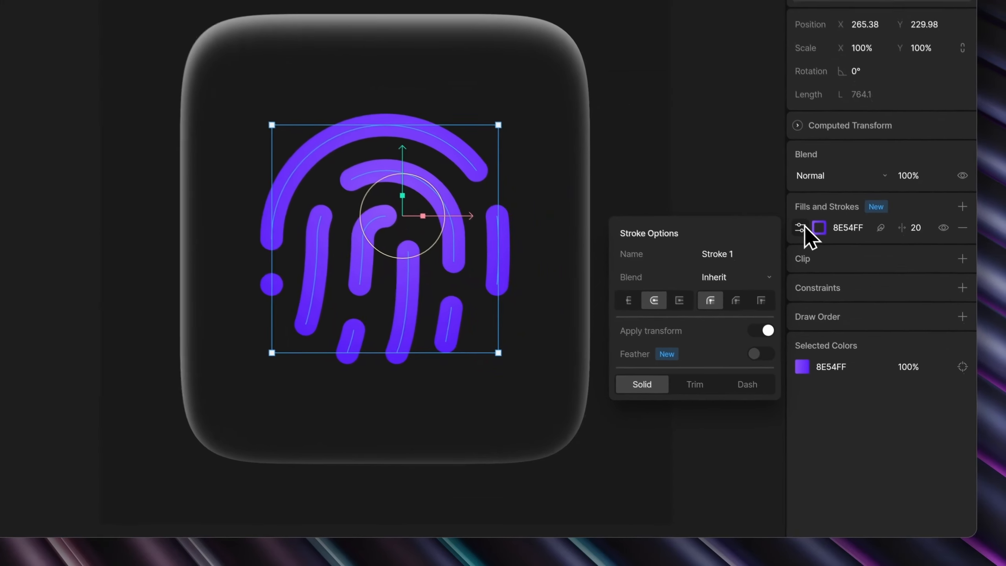
{"action": "left_click", "coordinate": [692, 385]}
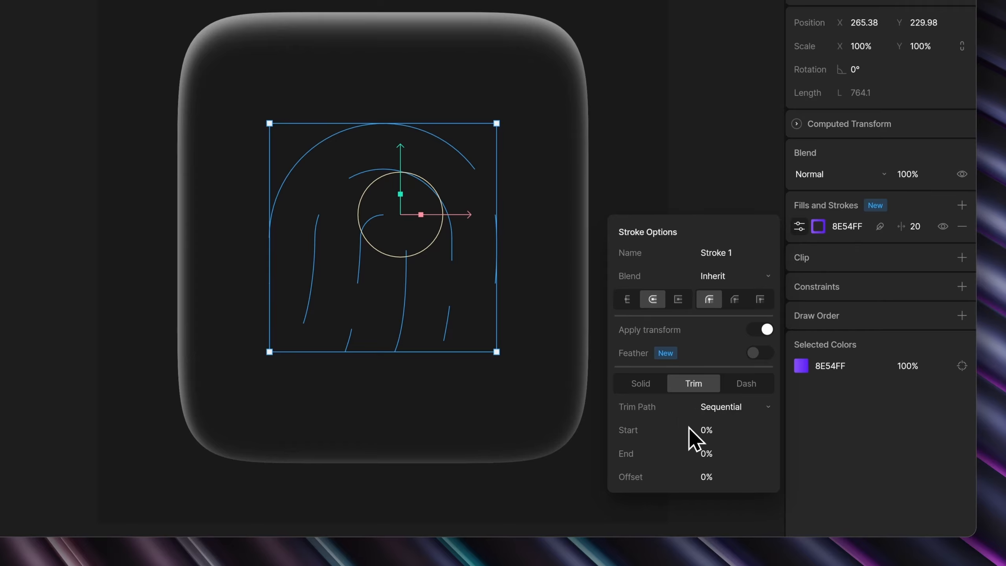
{"action": "mouse_move", "coordinate": [721, 449]}
{"action": "left_mouse_down"}
{"action": "mouse_move", "coordinate": [738, 230]}
{"action": "mouse_move", "coordinate": [784, 112]}
{"action": "mouse_move", "coordinate": [782, 75]}
{"action": "left_mouse_up"}
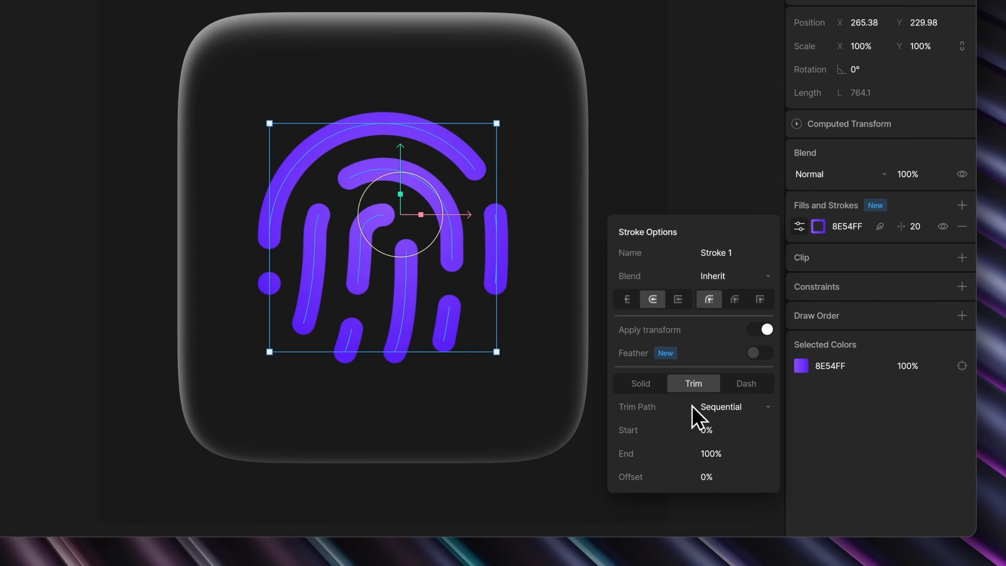
Set the Fingerprint Icon's Trim Path to Synced, reset End to 0%, and increase End again to preview the trim
{"action": "left_click", "coordinate": [721, 409]}
{"action": "left_click", "coordinate": [721, 446]}
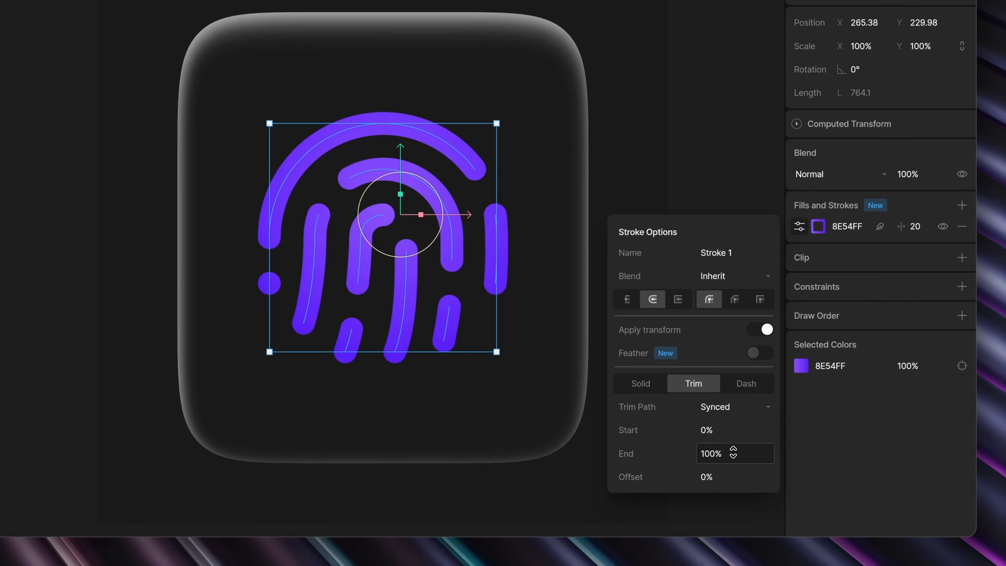
{"action": "left_click", "coordinate": [733, 453]}
{"action": "type", "text": "0"}
{"action": "key", "text": "Return"}
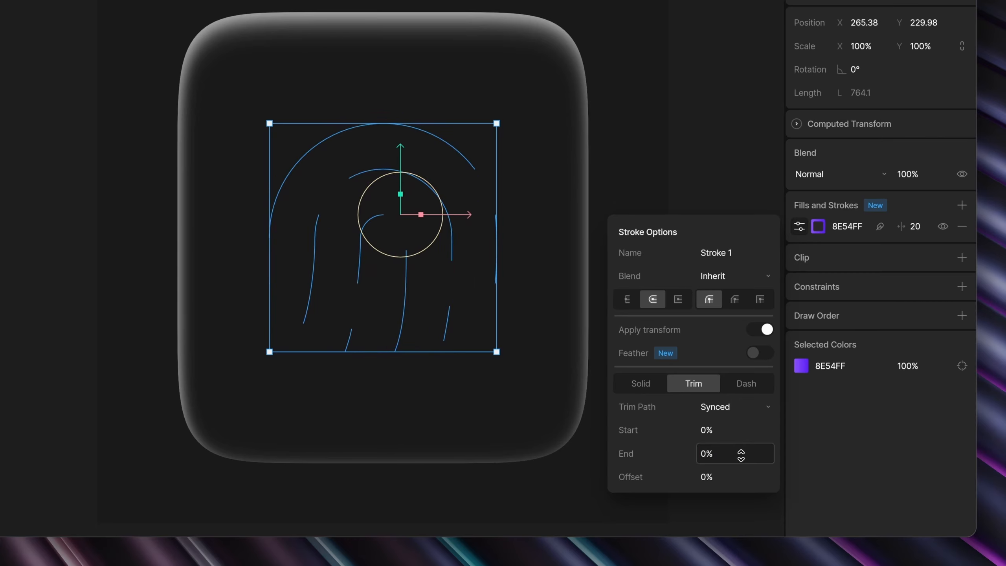
{"action": "mouse_move", "coordinate": [733, 453]}
{"action": "left_mouse_down"}
{"action": "mouse_move", "coordinate": [764, 281]}
{"action": "mouse_move", "coordinate": [775, 61]}
{"action": "left_mouse_up"}
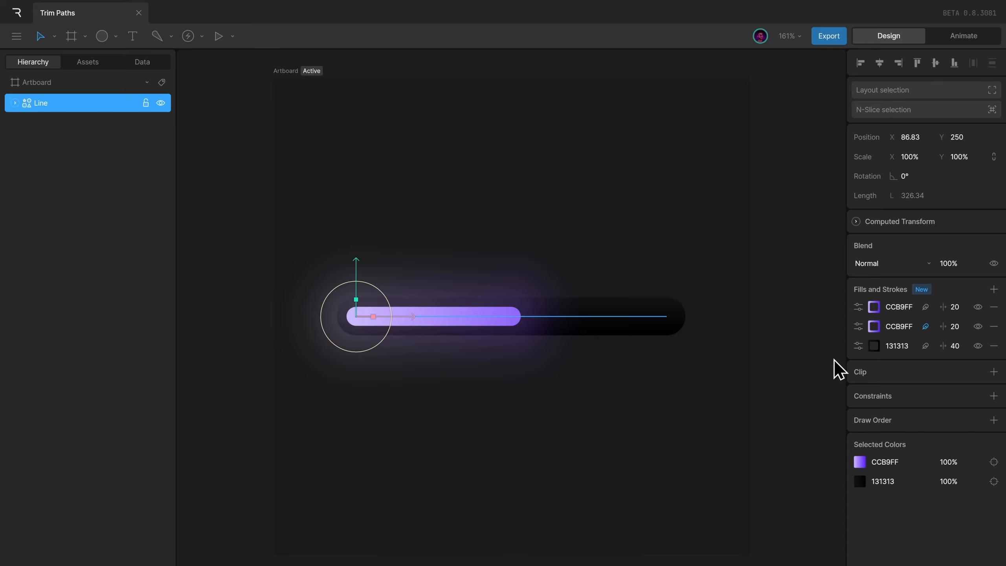
Review the options of the Line's three strokes and set the trim End of the one named Stroke to 52.25%
{"action": "left_click", "coordinate": [857, 346]}
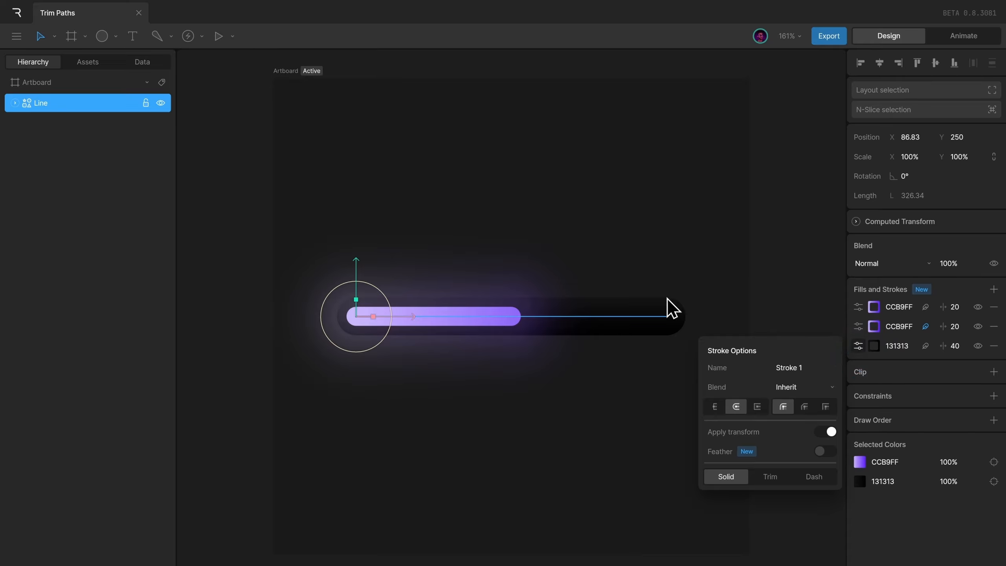
{"action": "left_click", "coordinate": [857, 326]}
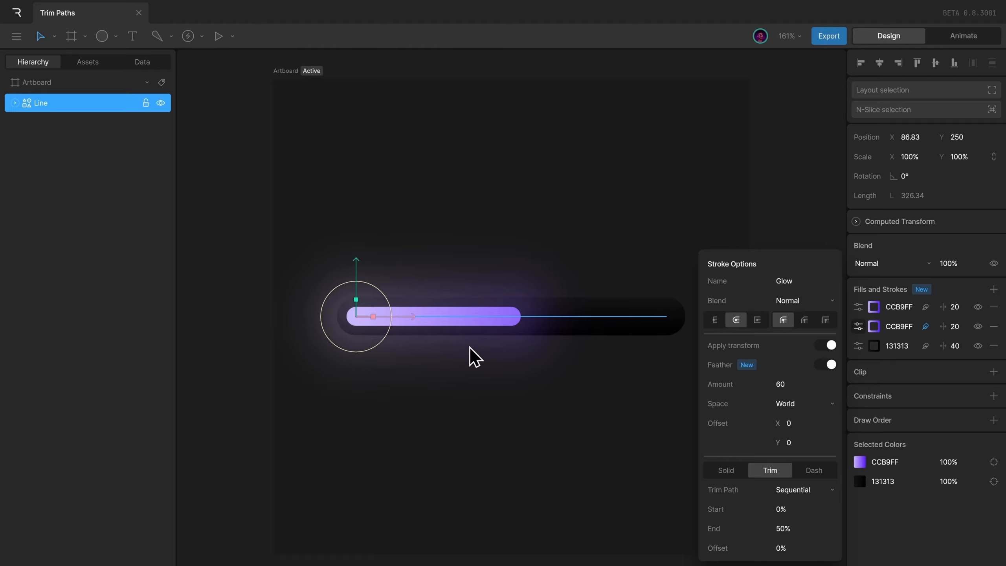
{"action": "left_click", "coordinate": [858, 307]}
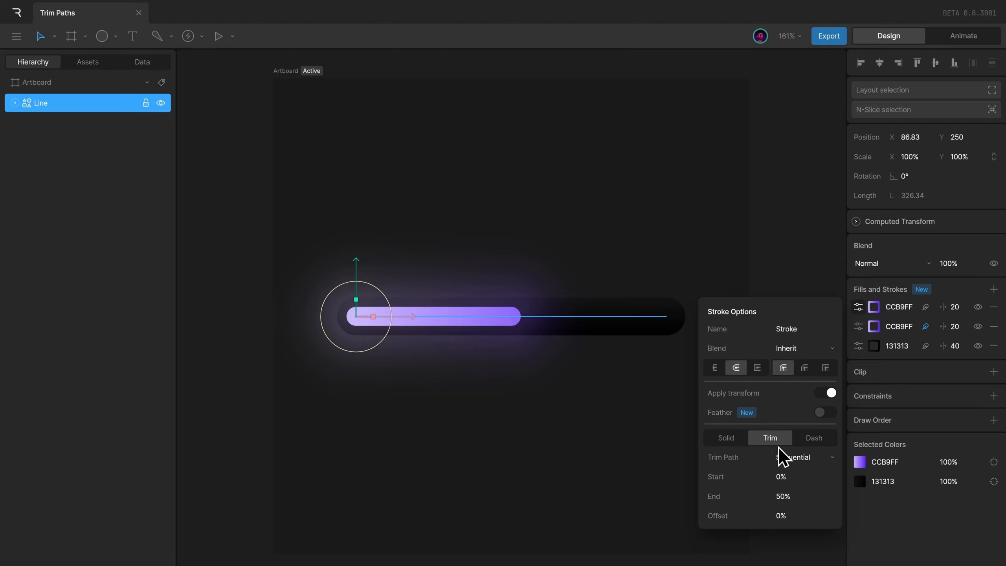
{"action": "left_click", "coordinate": [857, 328]}
{"action": "left_click", "coordinate": [859, 308]}
{"action": "mouse_move", "coordinate": [804, 495]}
{"action": "left_mouse_down"}
{"action": "mouse_move", "coordinate": [802, 464]}
{"action": "mouse_move", "coordinate": [805, 502]}
{"action": "left_mouse_up"}
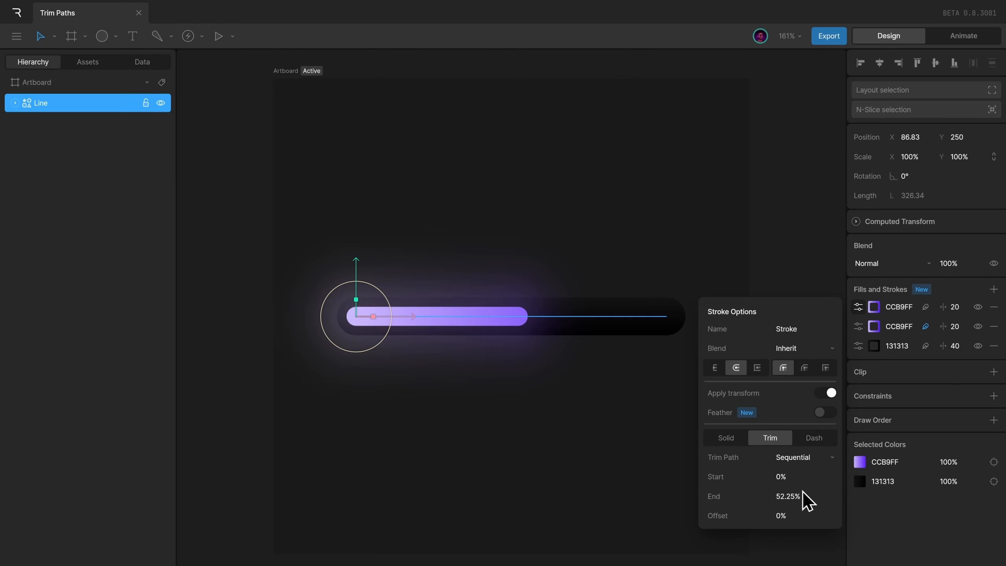
Switch to Animate mode, deselect the Line, and frame the progress bar closely on the artboard
{"action": "key", "text": "Tab"}
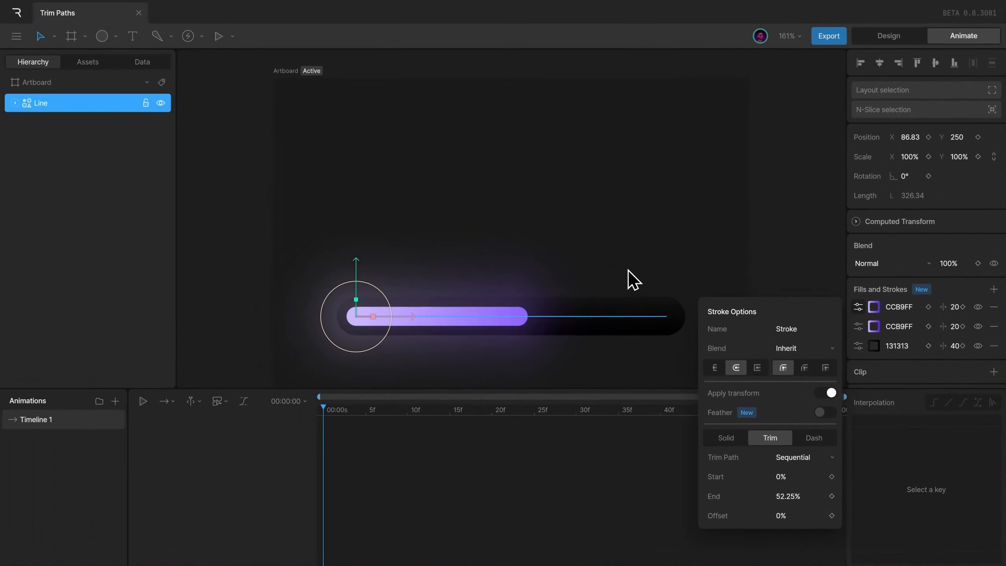
{"action": "left_click", "coordinate": [463, 156]}
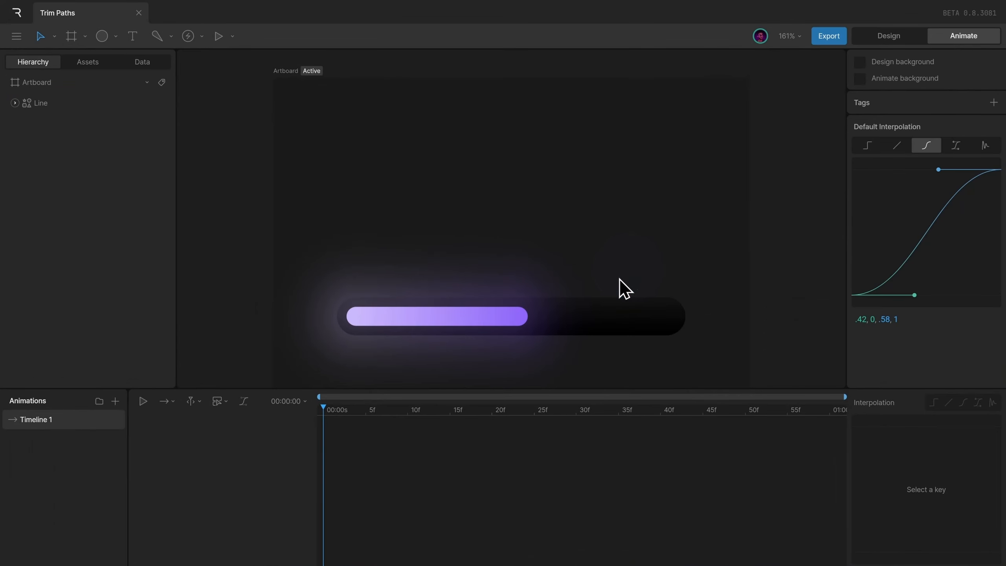
{"action": "left_click", "coordinate": [349, 322]}
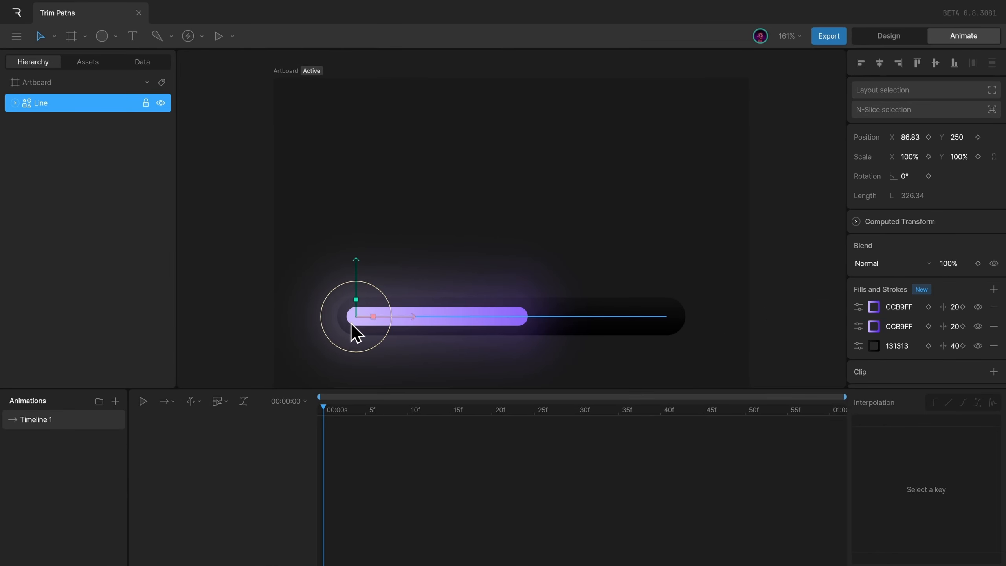
{"action": "left_click", "coordinate": [728, 255]}
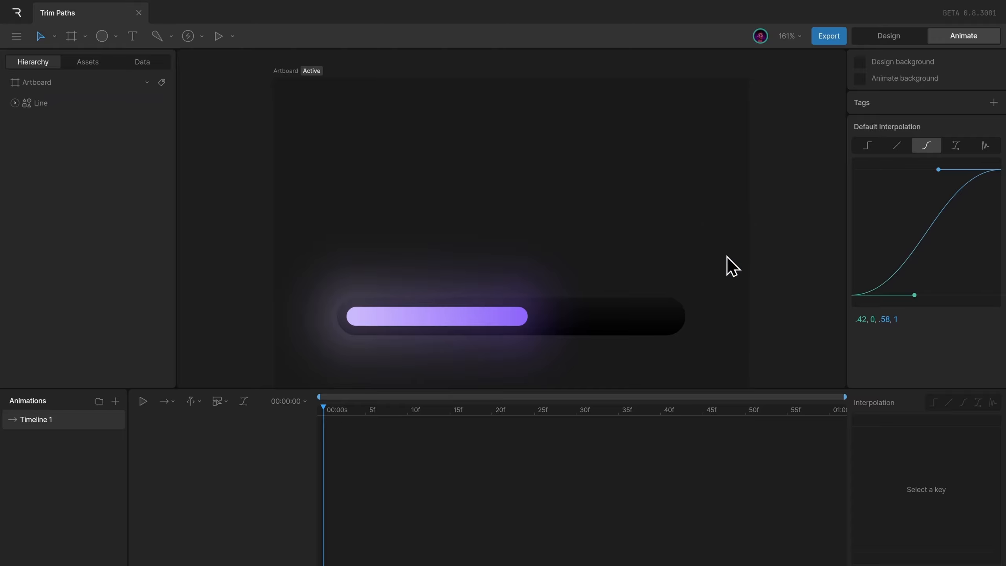
{"action": "key", "text": "f"}
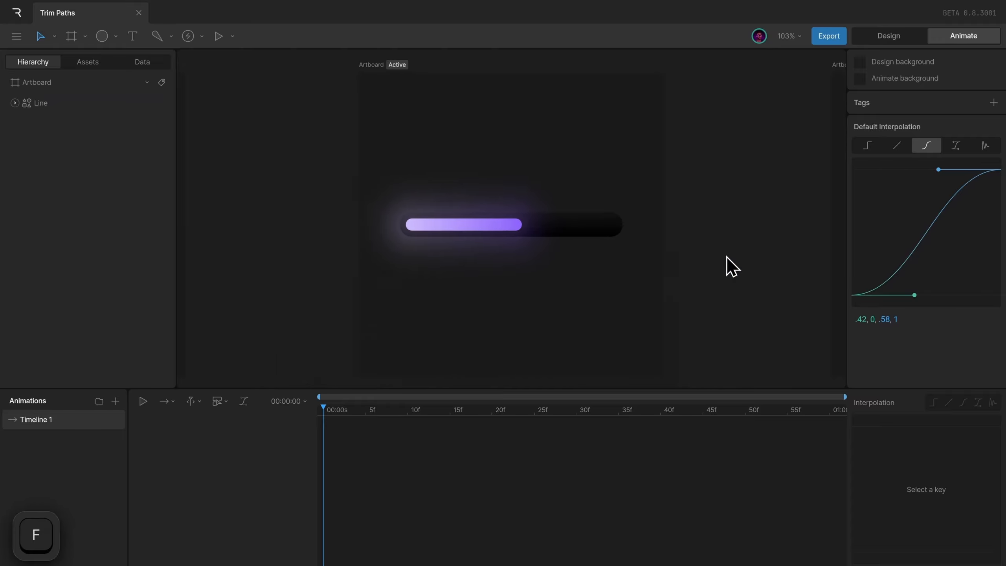
{"action": "key", "text": "equal"}
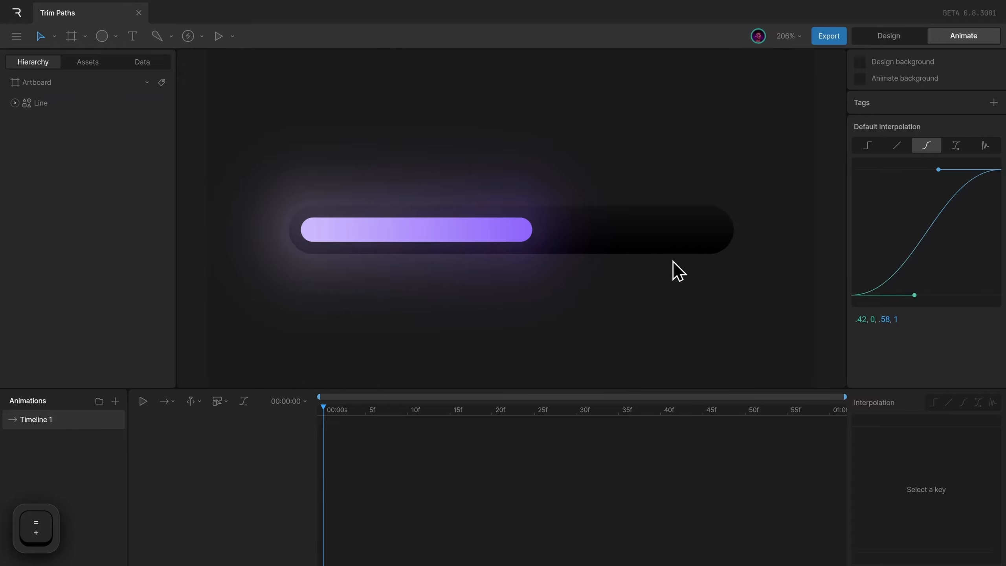
Select the Line and key the trim End of its stroke named Stroke at 0% on the first frame
{"action": "left_click", "coordinate": [498, 240]}
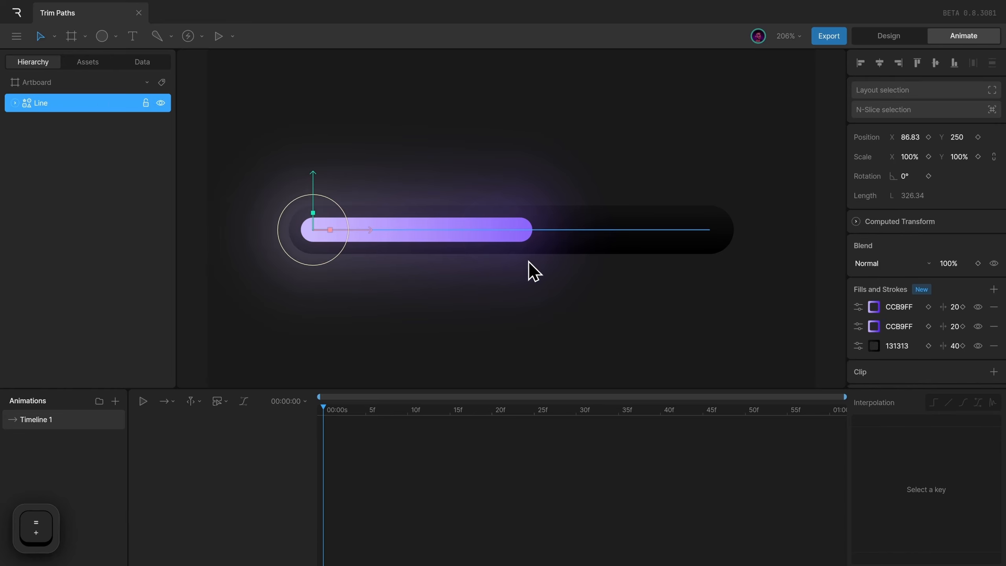
{"action": "left_click", "coordinate": [858, 308]}
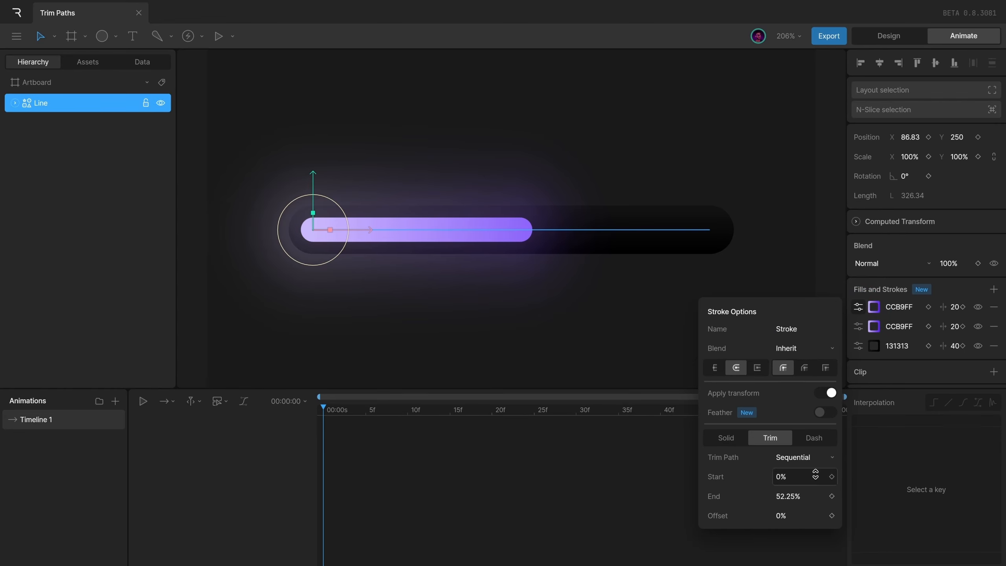
{"action": "left_click", "coordinate": [816, 496]}
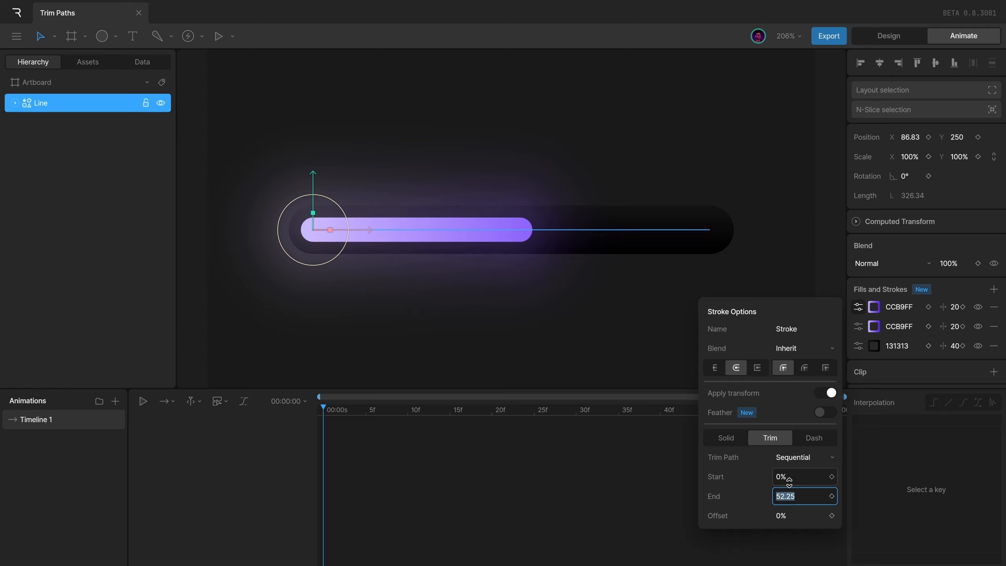
{"action": "type", "text": "0"}
{"action": "key", "text": "Return"}
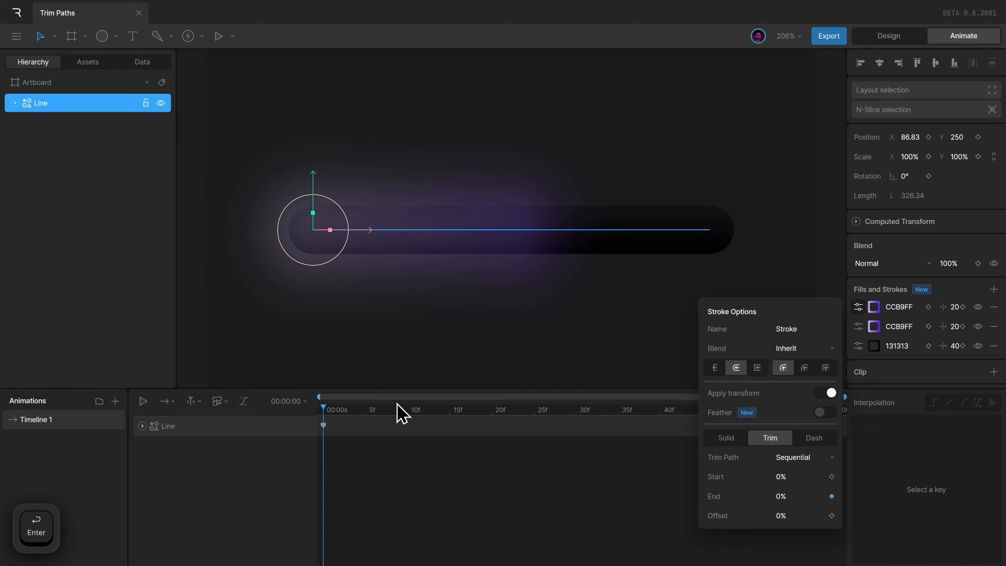
Key the Stroke's trim End at 100% at 1 second and play the animation from the start
{"action": "left_click_drag", "start_coordinate": [324, 409], "coordinate": [839, 427]}
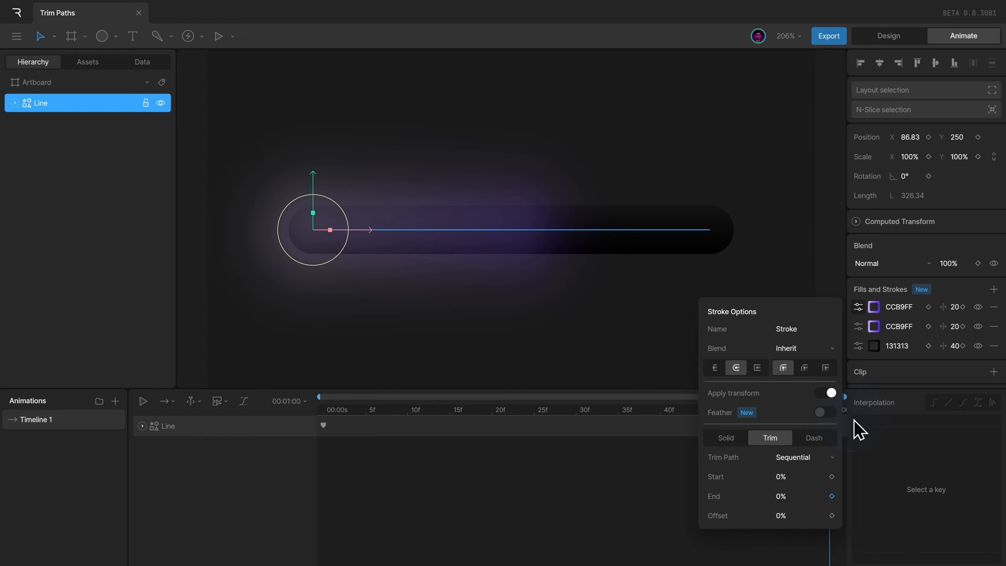
{"action": "left_click", "coordinate": [800, 497]}
{"action": "type", "text": "100"}
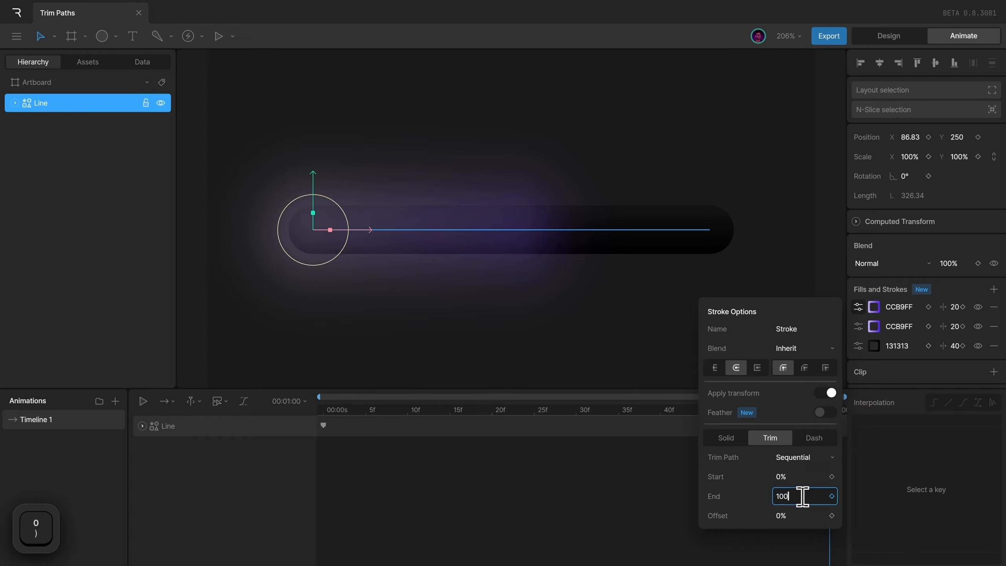
{"action": "key", "text": "Return"}
{"action": "left_click_drag", "start_coordinate": [341, 415], "coordinate": [288, 414]}
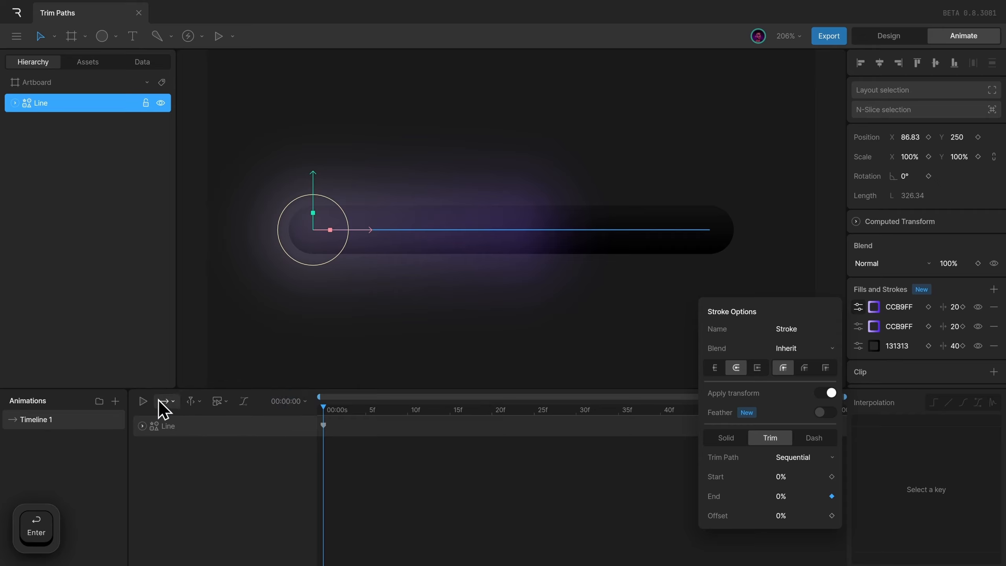
{"action": "left_click", "coordinate": [140, 405]}
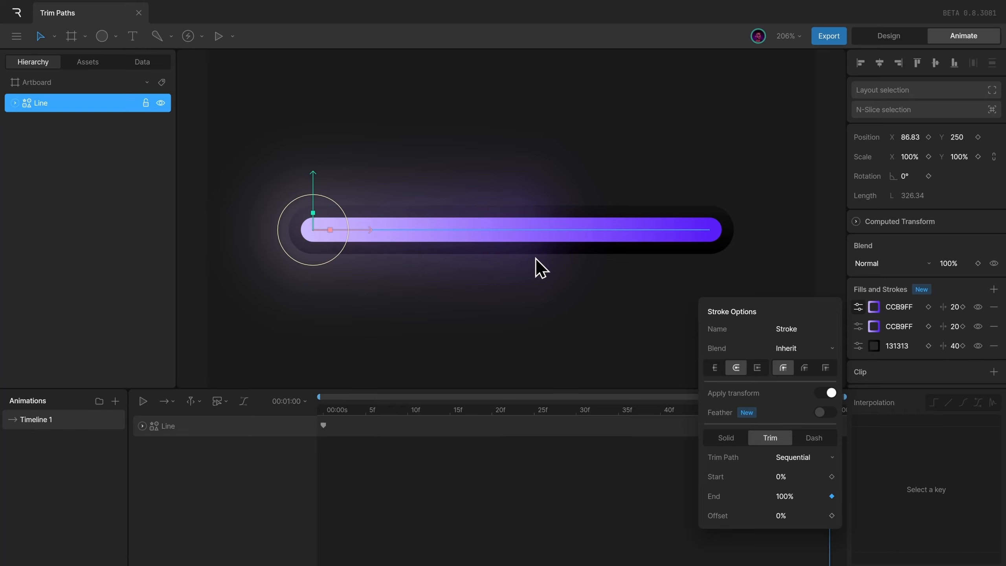
Return to the first frame and key the Glow stroke's trim End at 0%
{"action": "left_click", "coordinate": [292, 411]}
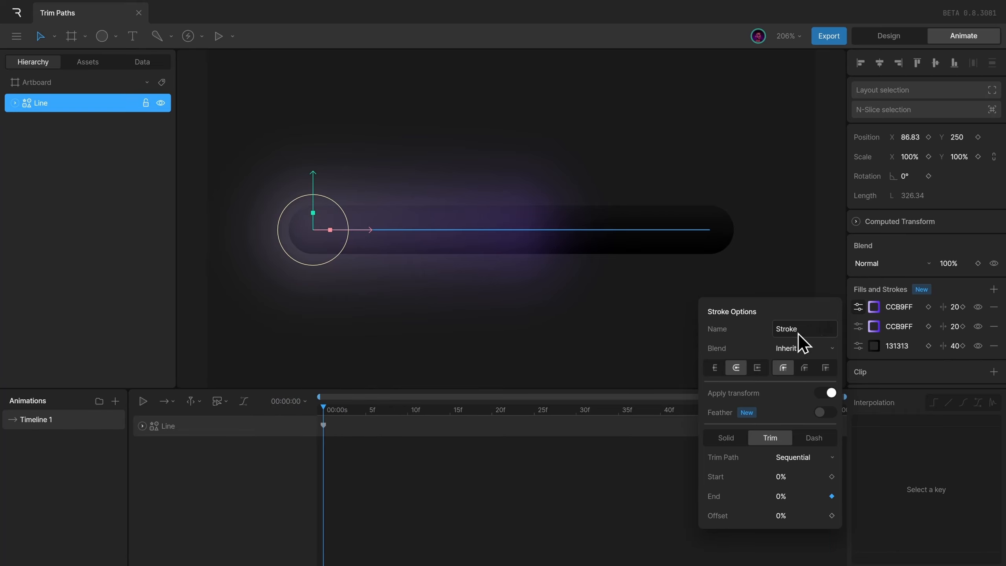
{"action": "left_click", "coordinate": [858, 326]}
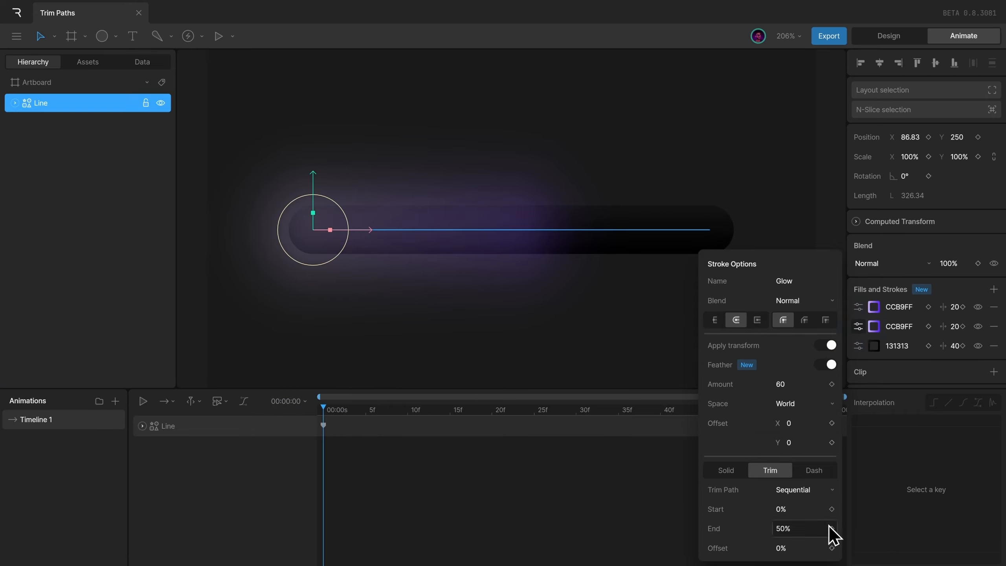
{"action": "left_click", "coordinate": [809, 523]}
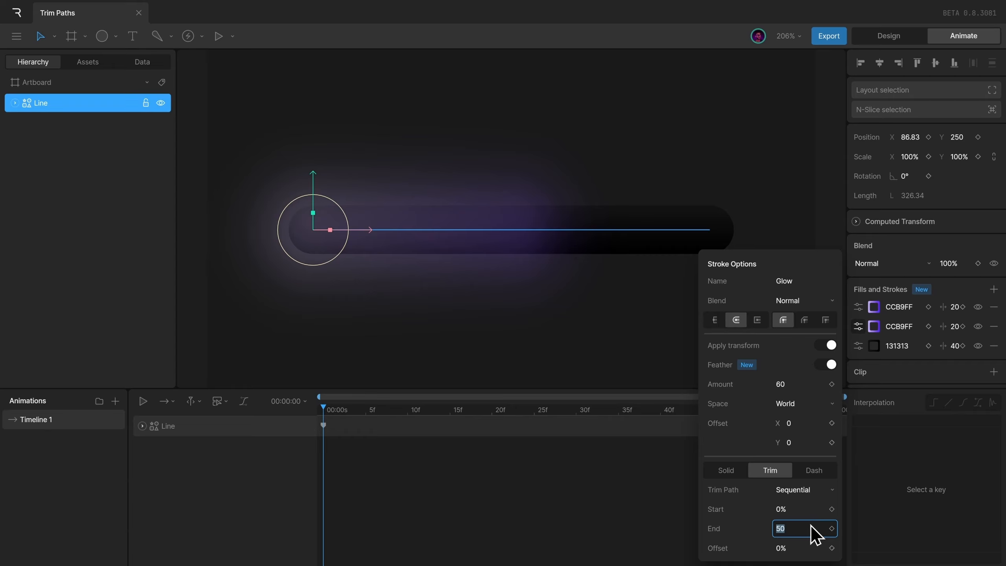
{"action": "type", "text": "0"}
{"action": "key", "text": "Return"}
Key the Glow stroke's trim End at 100% at 1 second and play back the timeline
{"action": "left_click", "coordinate": [756, 410]}
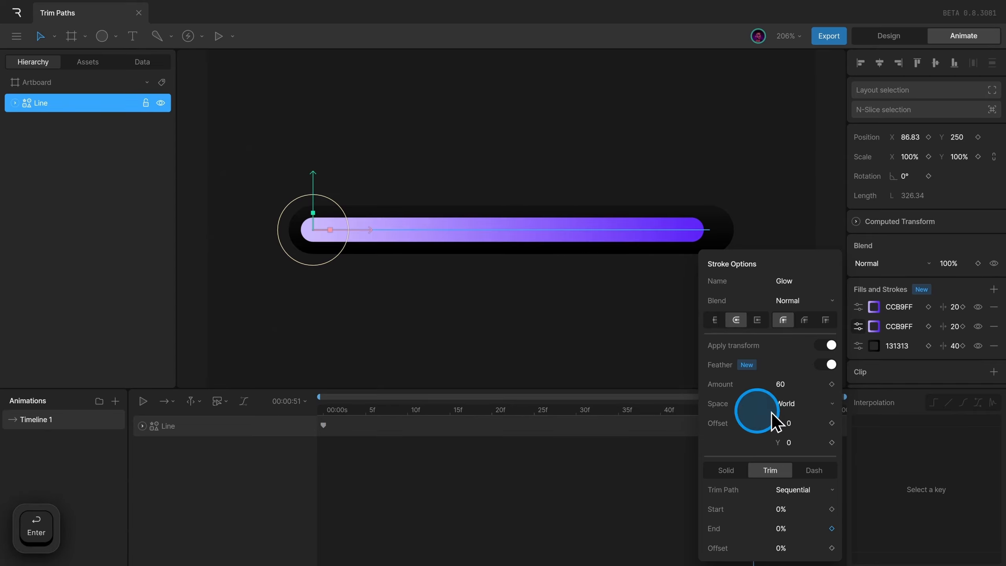
{"action": "left_click", "coordinate": [873, 416]}
{"action": "type", "text": "100"}
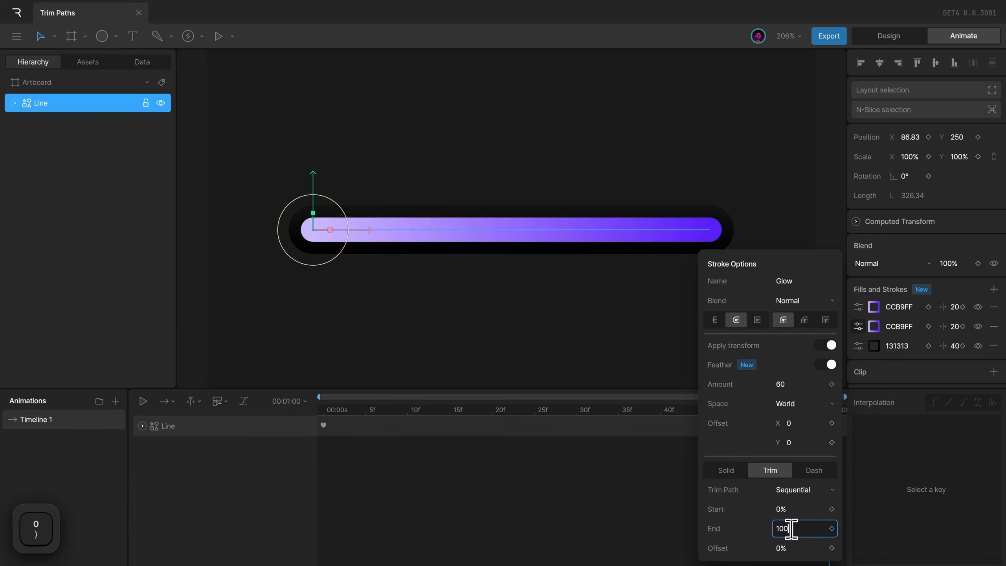
{"action": "key", "text": "Return"}
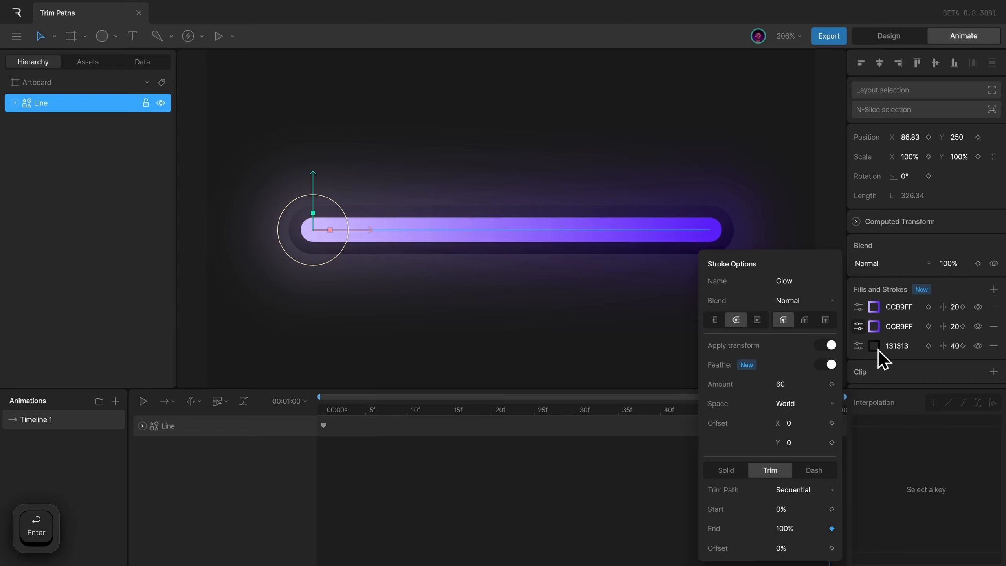
{"action": "left_click", "coordinate": [861, 325]}
{"action": "key", "text": "space"}
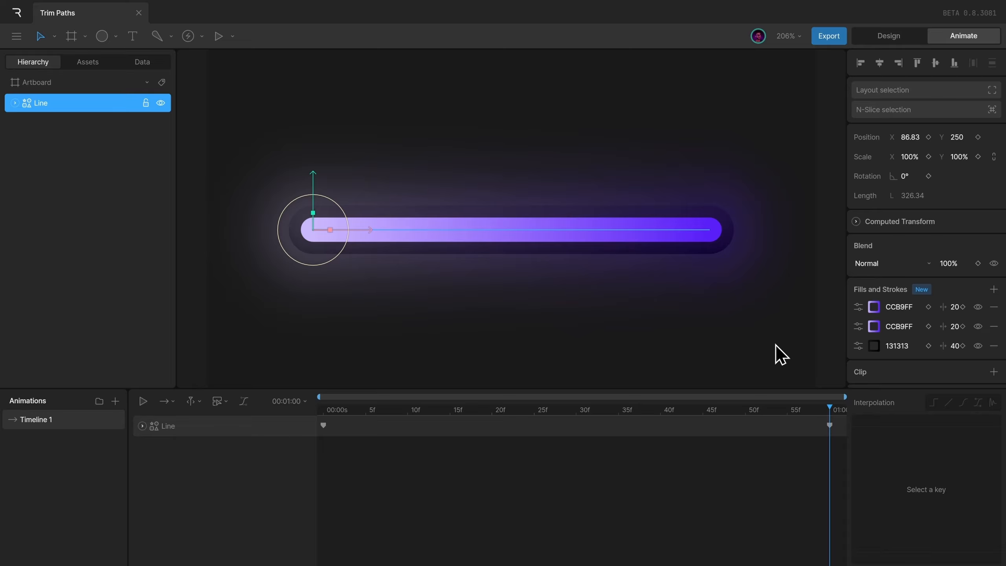
Extend the outgoing ease handle of the Line's first keyframes to the far end of the curve and play back the animation
{"action": "left_click", "coordinate": [776, 345]}
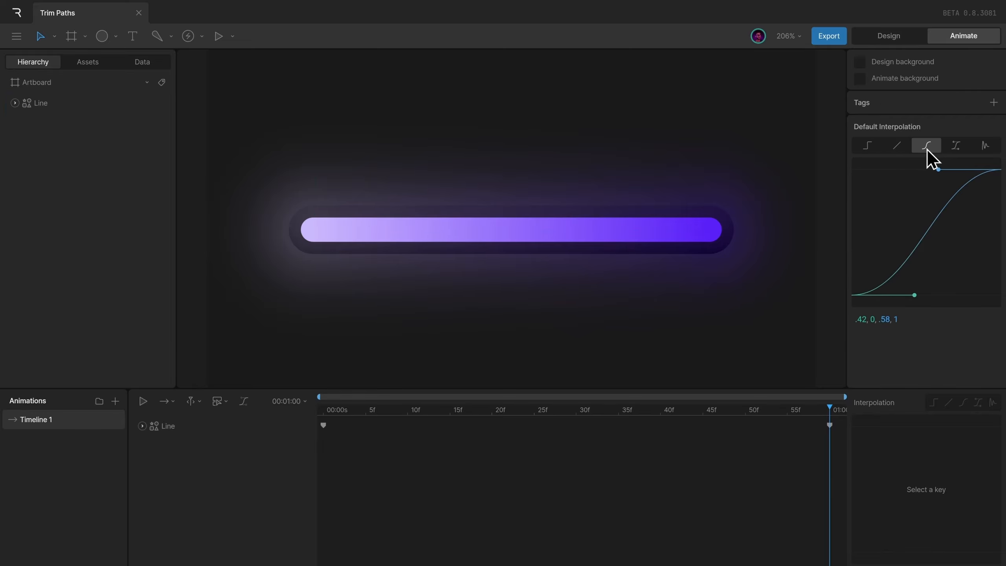
{"action": "left_click", "coordinate": [309, 419]}
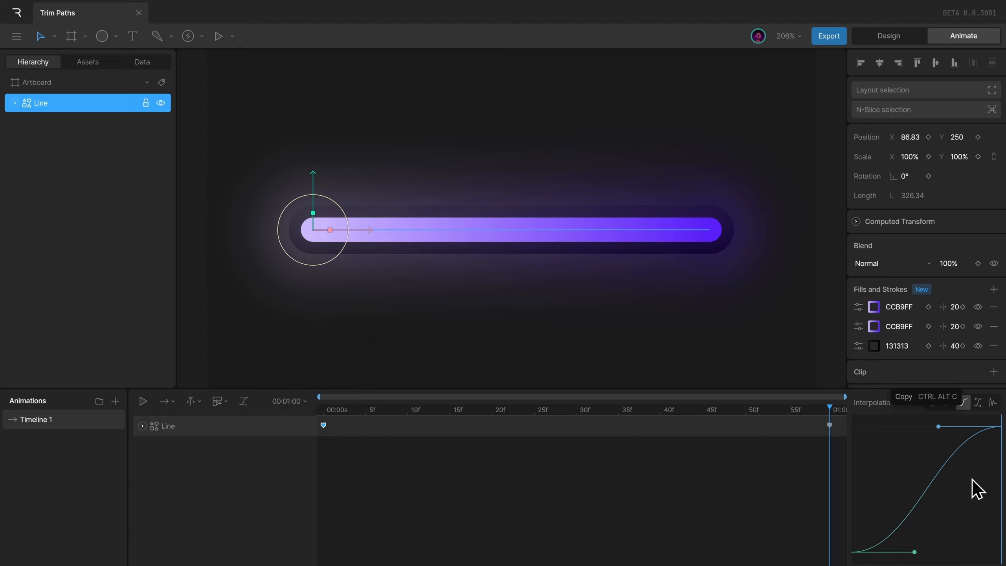
{"action": "left_click_drag", "start_coordinate": [915, 553], "coordinate": [1002, 552]}
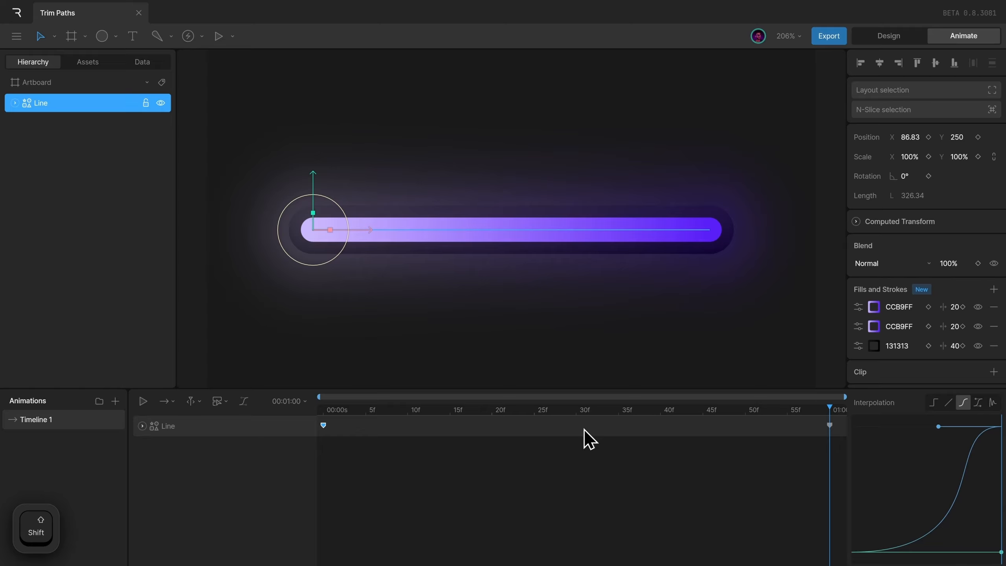
{"action": "left_click", "coordinate": [323, 410]}
{"action": "key", "text": "space"}
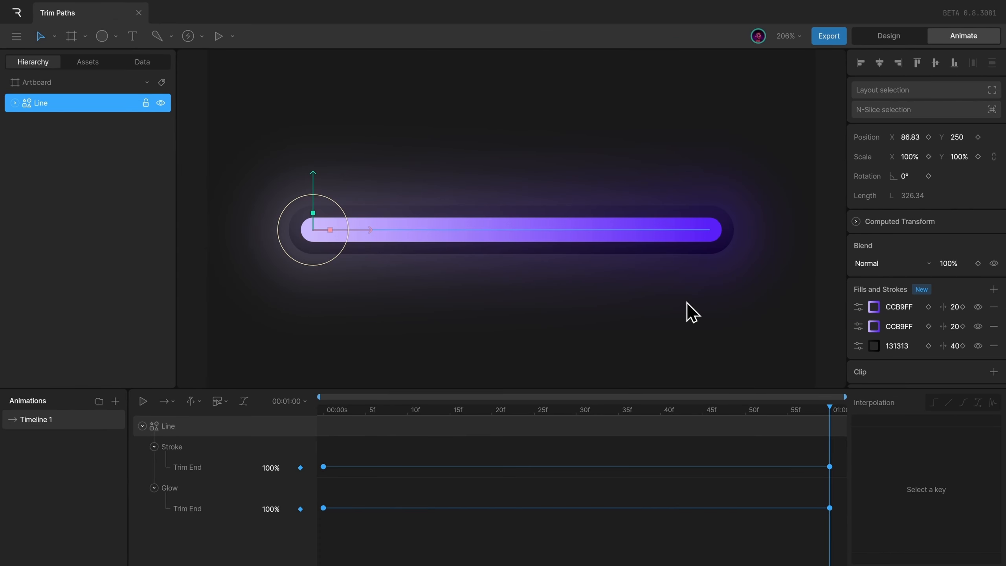
In Design mode, try the Stroke's trim End at 20% and 100%, and raise its Start to 80.25%
{"action": "key", "text": "Tab"}
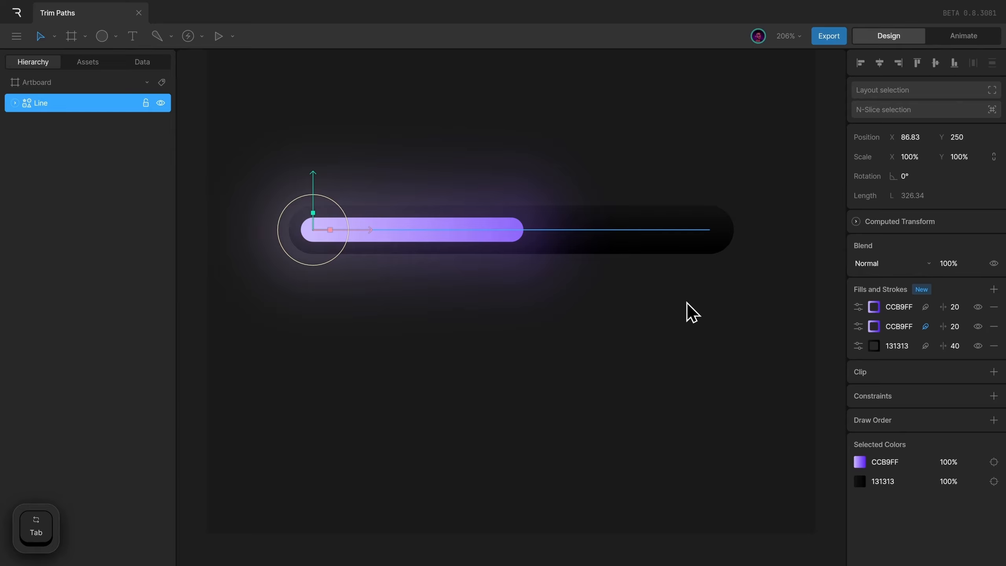
{"action": "left_click", "coordinate": [858, 307]}
{"action": "left_click", "coordinate": [807, 495]}
{"action": "type", "text": "20"}
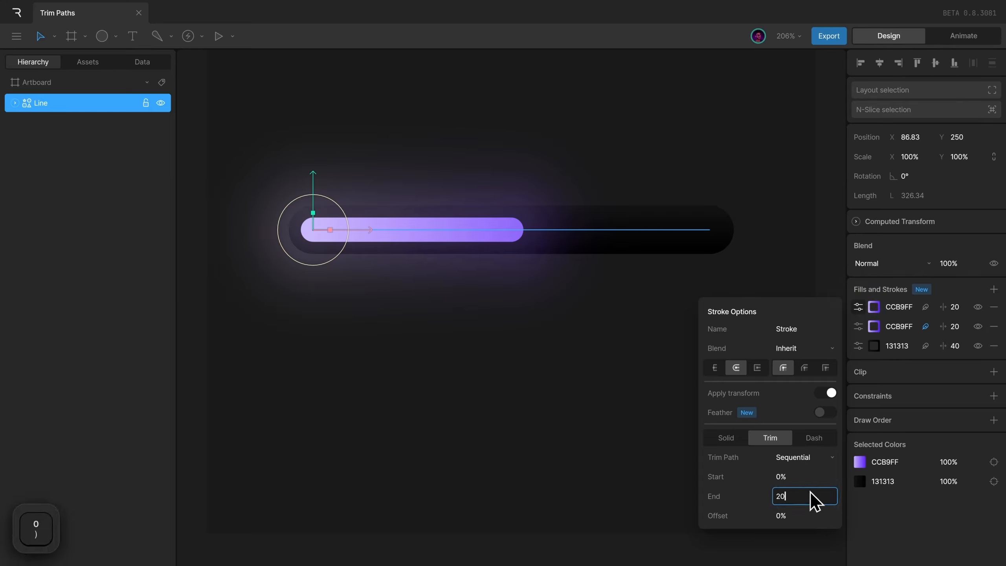
{"action": "key", "text": "Return"}
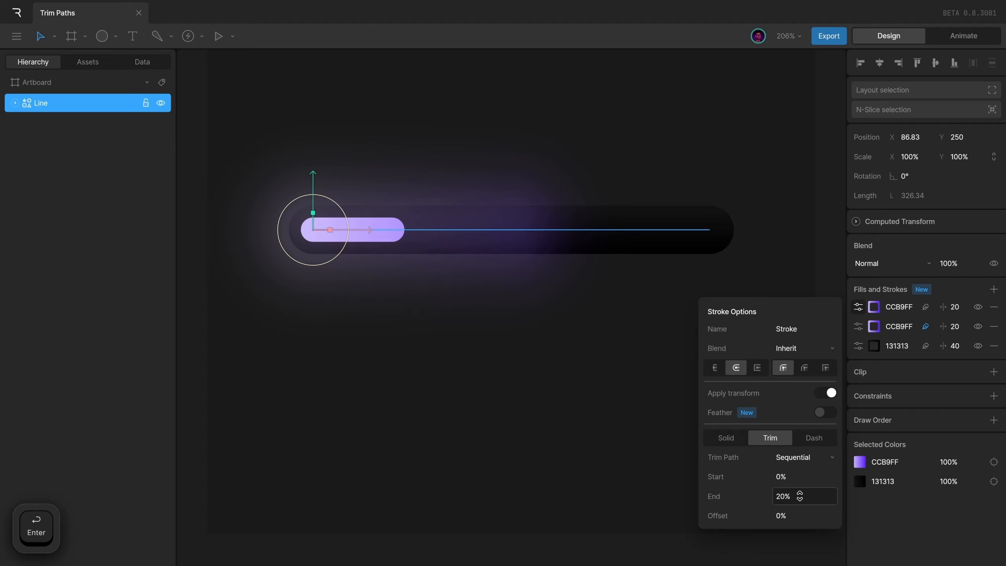
{"action": "mouse_move", "coordinate": [802, 498]}
{"action": "left_mouse_down"}
{"action": "mouse_move", "coordinate": [812, 229]}
{"action": "mouse_move", "coordinate": [817, 240]}
{"action": "left_mouse_up"}
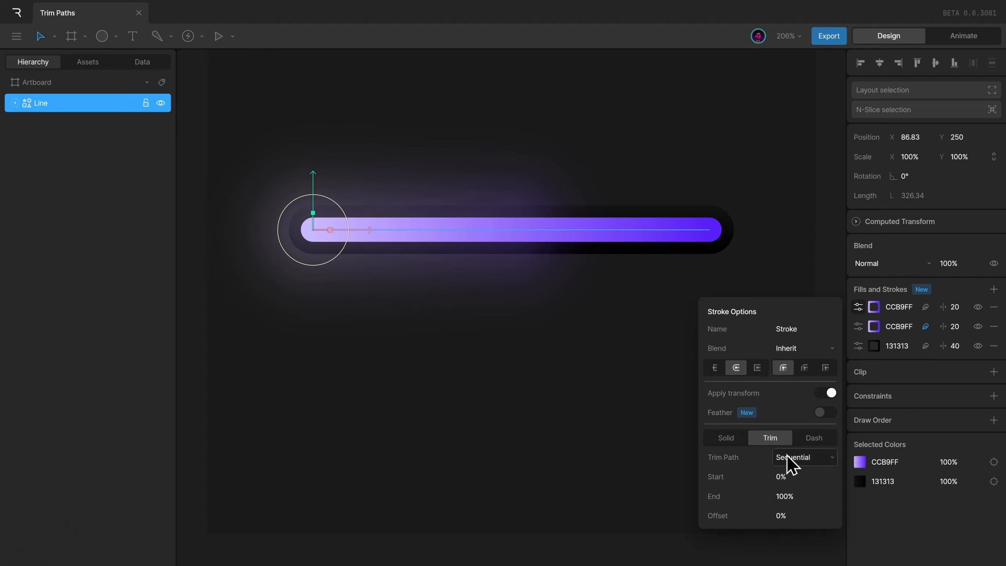
{"action": "mouse_move", "coordinate": [800, 479]}
{"action": "left_mouse_down"}
{"action": "mouse_move", "coordinate": [824, 231]}
{"action": "mouse_move", "coordinate": [824, 243]}
{"action": "left_mouse_up"}
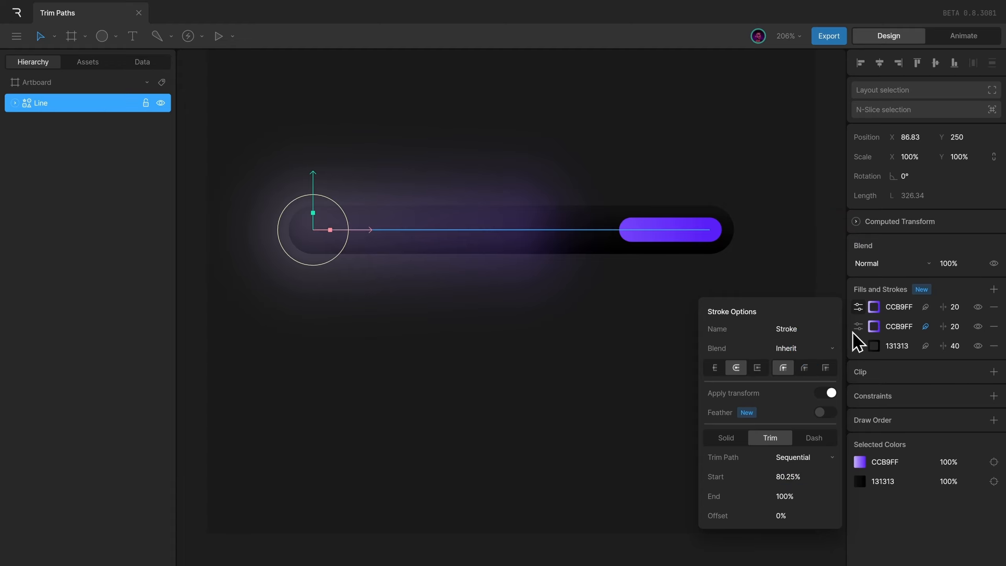
Reset the Stroke's trim Start to 0% and set its End to 50%
{"action": "left_click", "coordinate": [801, 477]}
{"action": "type", "text": "0"}
{"action": "left_click", "coordinate": [807, 496]}
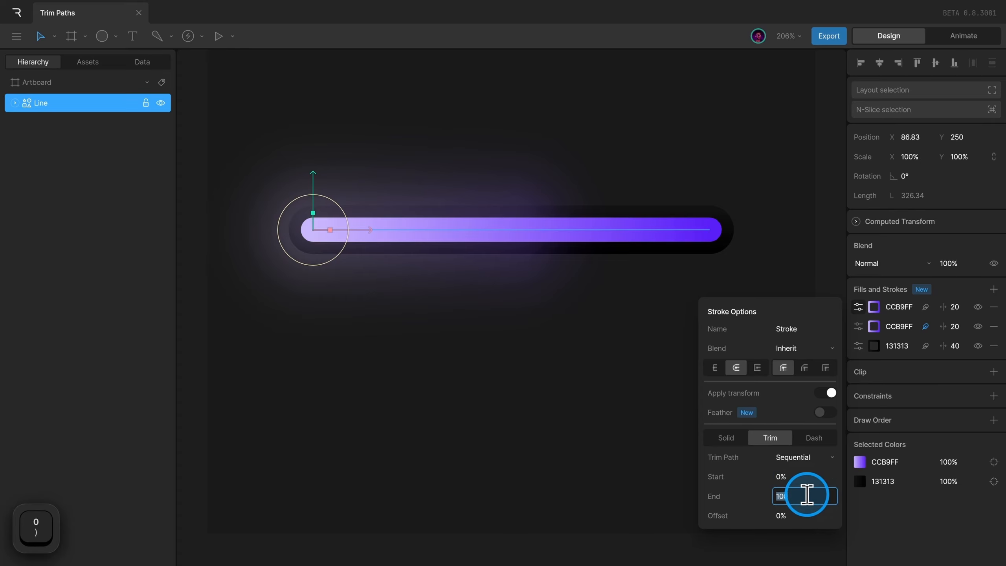
{"action": "key", "text": "Return"}
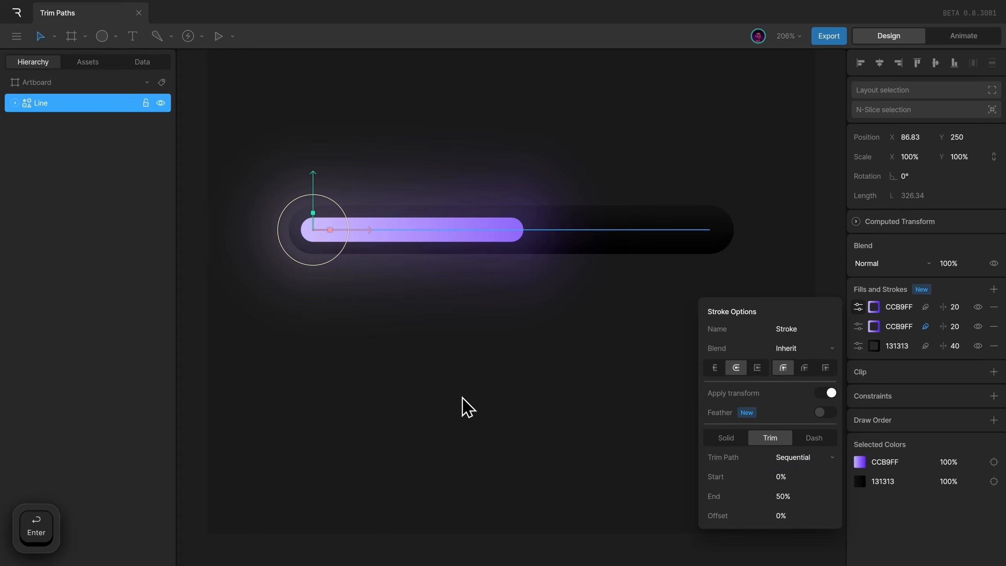
Create a second timeline in Animate mode and key the Stroke's trim End at 20% on its first frame
{"action": "key", "text": "Tab"}
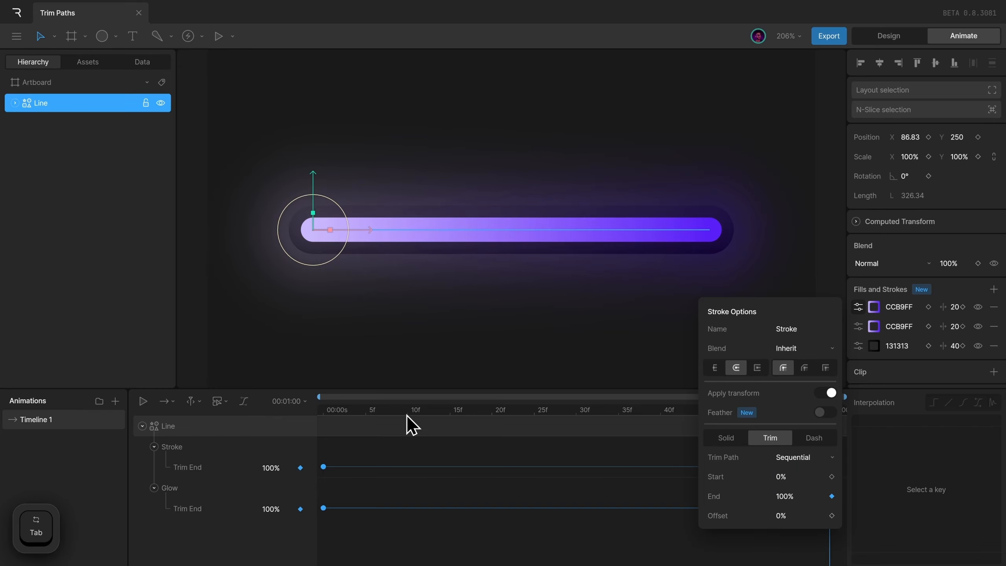
{"action": "left_click", "coordinate": [123, 405]}
{"action": "left_click", "coordinate": [158, 434]}
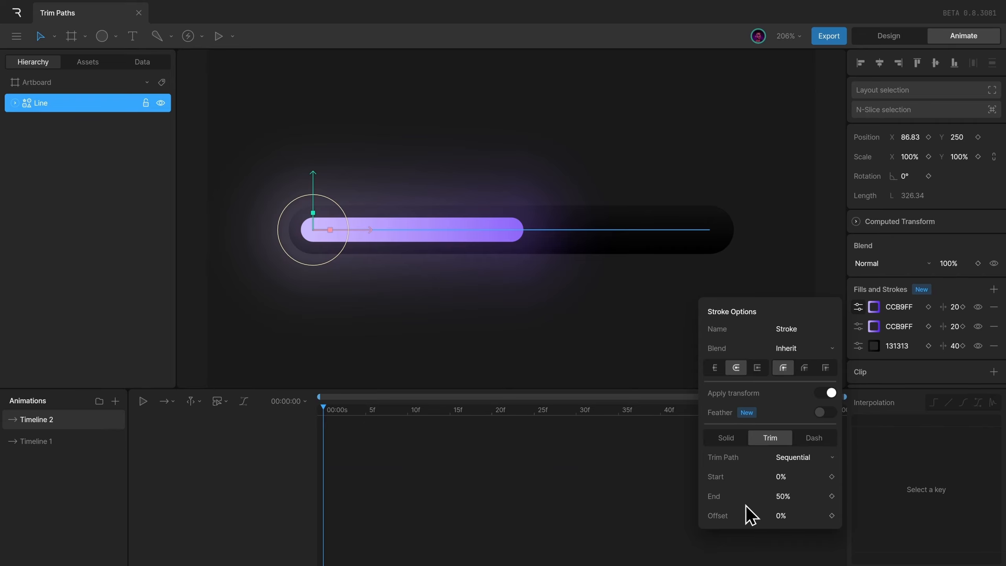
{"action": "left_click", "coordinate": [791, 494]}
{"action": "type", "text": "20"}
{"action": "key", "text": "Return"}
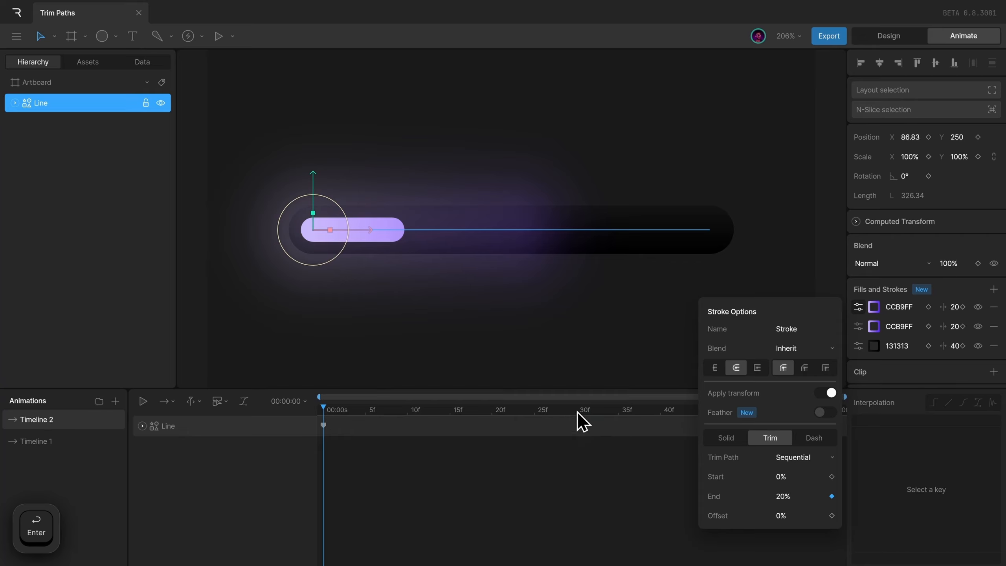
At frame 30, key the Stroke's trim End at 100% and its trim Start at 0%
{"action": "left_click", "coordinate": [577, 412]}
{"action": "left_click", "coordinate": [810, 495]}
{"action": "type", "text": "1"}
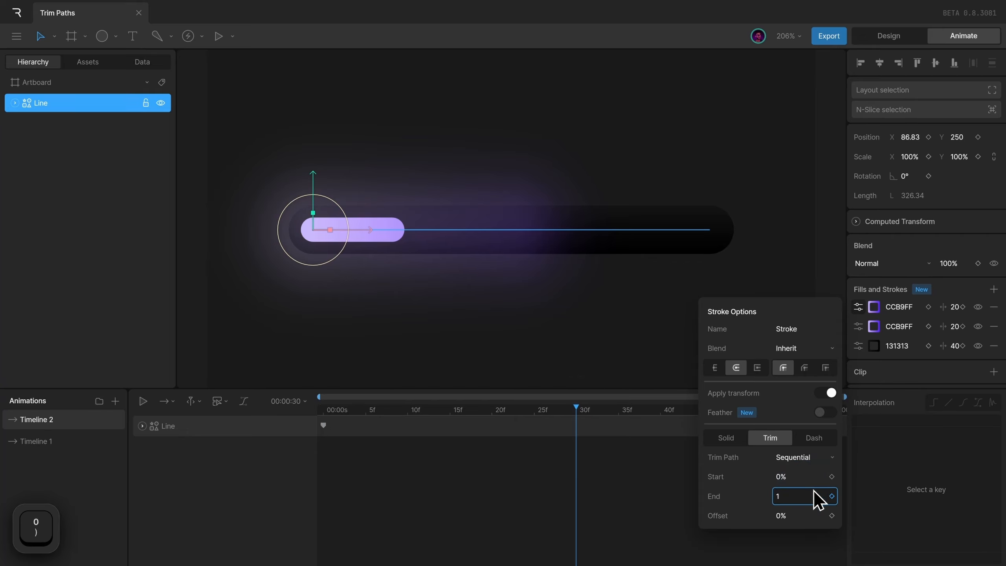
{"action": "type", "text": "00"}
{"action": "key", "text": "Return"}
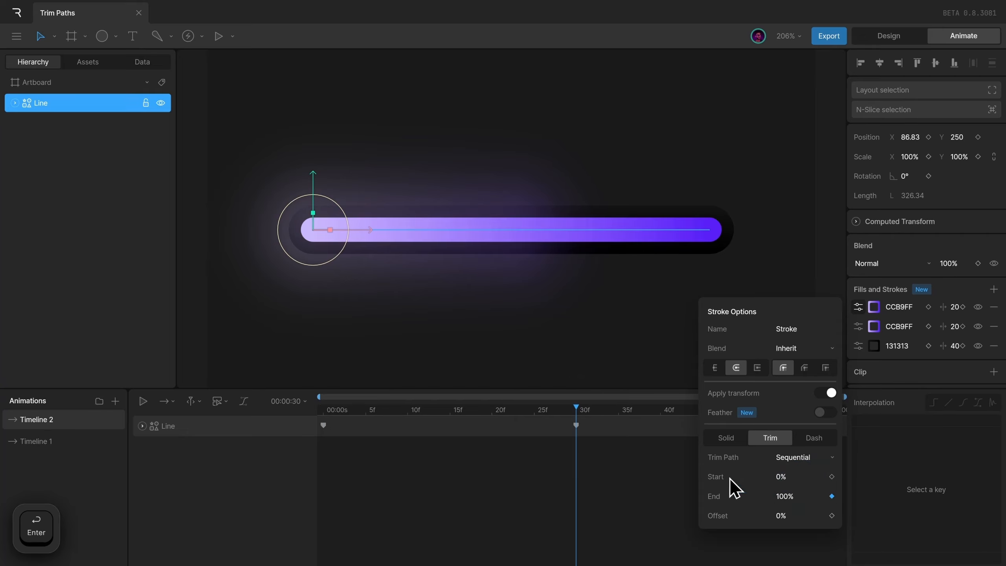
{"action": "left_click", "coordinate": [832, 477]}
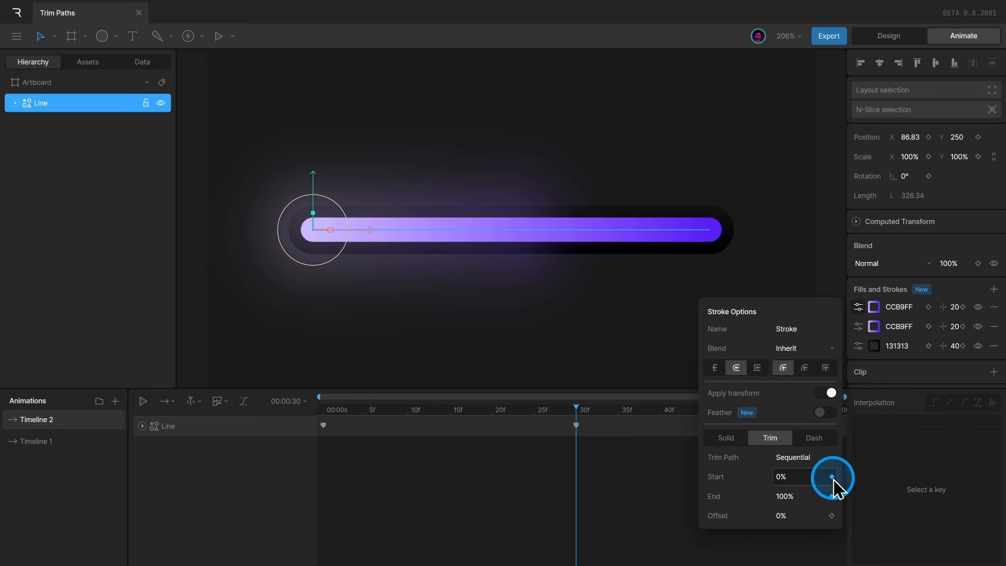
Key the Stroke's trim Start at 80% at 1 second
{"action": "left_click_drag", "start_coordinate": [674, 412], "coordinate": [875, 427]}
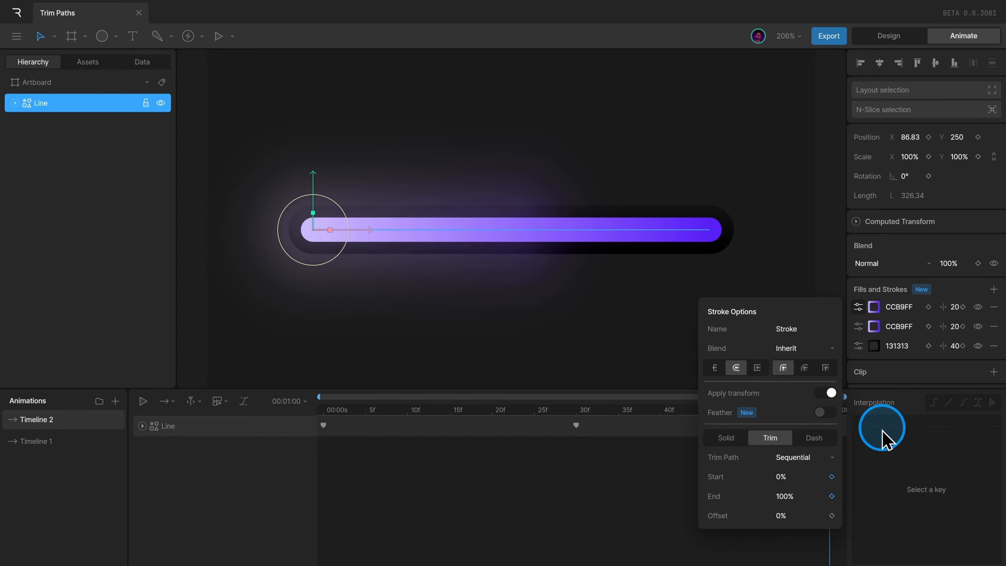
{"action": "left_click", "coordinate": [801, 477]}
{"action": "type", "text": "80"}
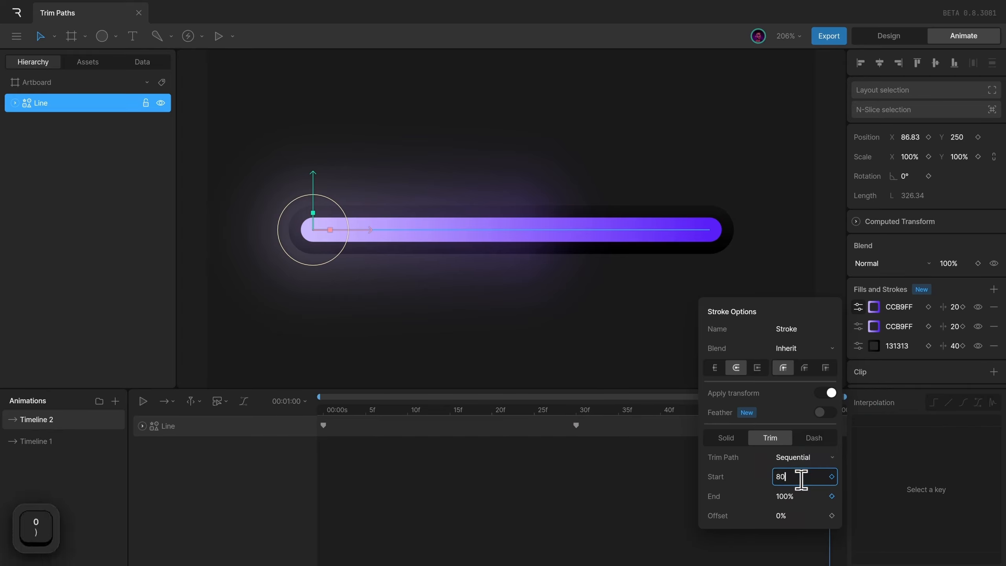
{"action": "key", "text": "Return"}
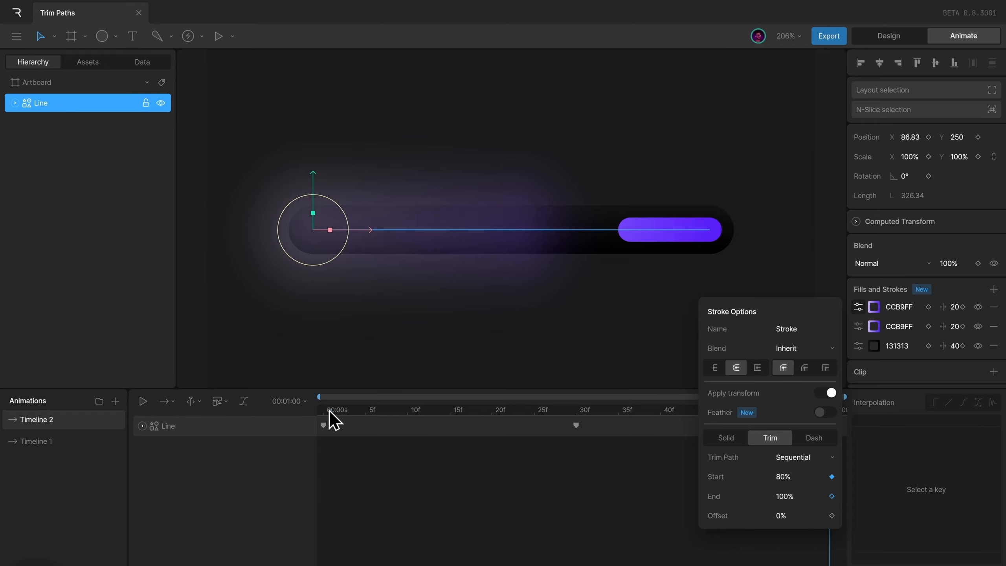
Expand the Line's Stroke keys in the timeline and key the Glow stroke's trim End at 20% on the first frame
{"action": "mouse_move", "coordinate": [329, 410]}
{"action": "left_mouse_down"}
{"action": "mouse_move", "coordinate": [887, 447]}
{"action": "mouse_move", "coordinate": [274, 433]}
{"action": "left_mouse_up"}
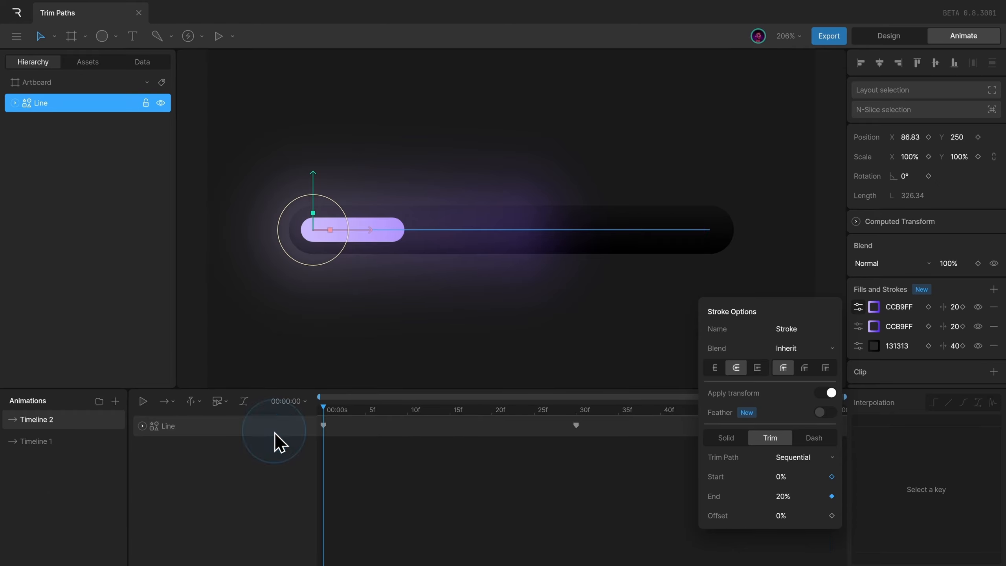
{"action": "left_click", "coordinate": [142, 427]}
{"action": "left_click", "coordinate": [154, 446]}
{"action": "left_click", "coordinate": [859, 327]}
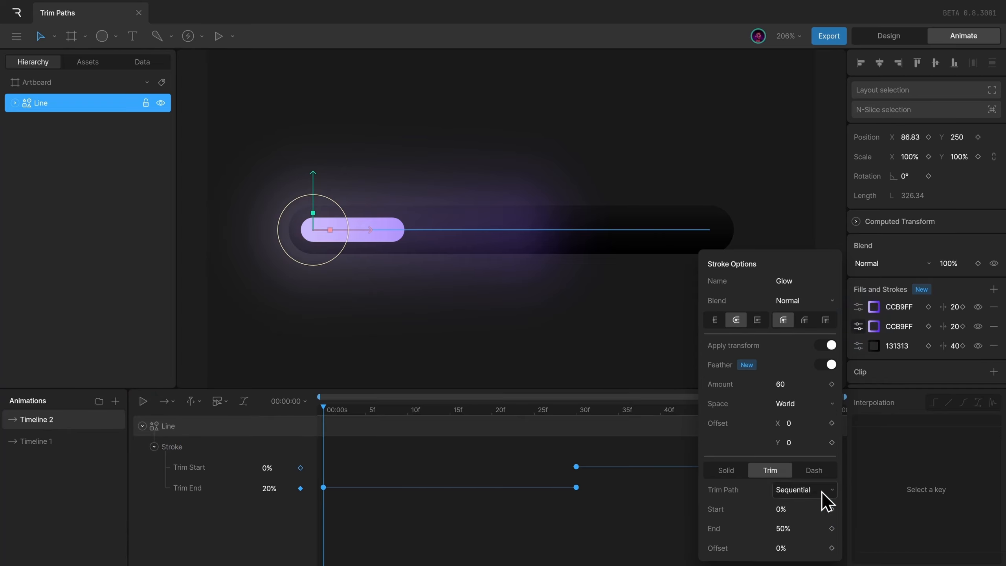
{"action": "left_click", "coordinate": [782, 528]}
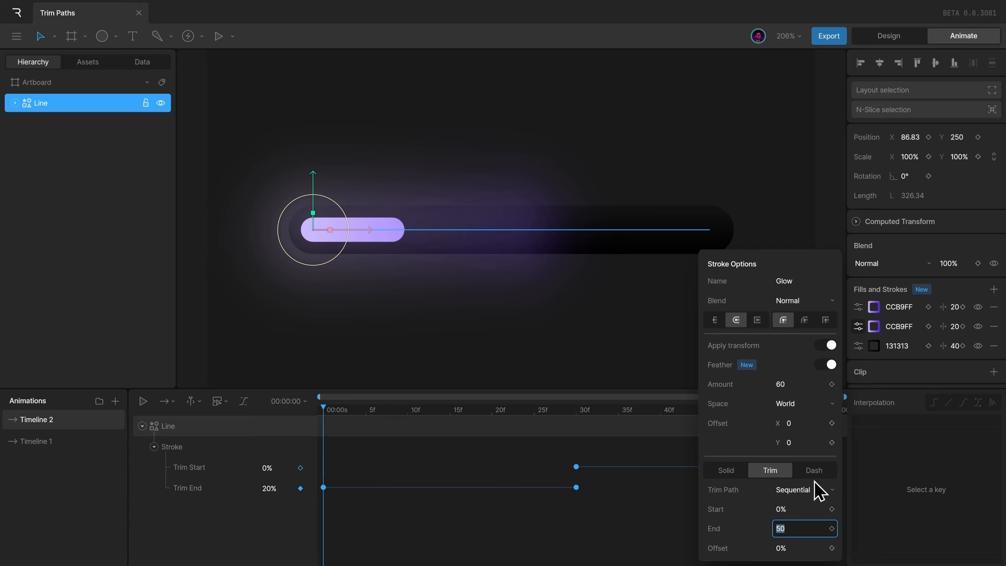
{"action": "type", "text": "20"}
{"action": "key", "text": "Return"}
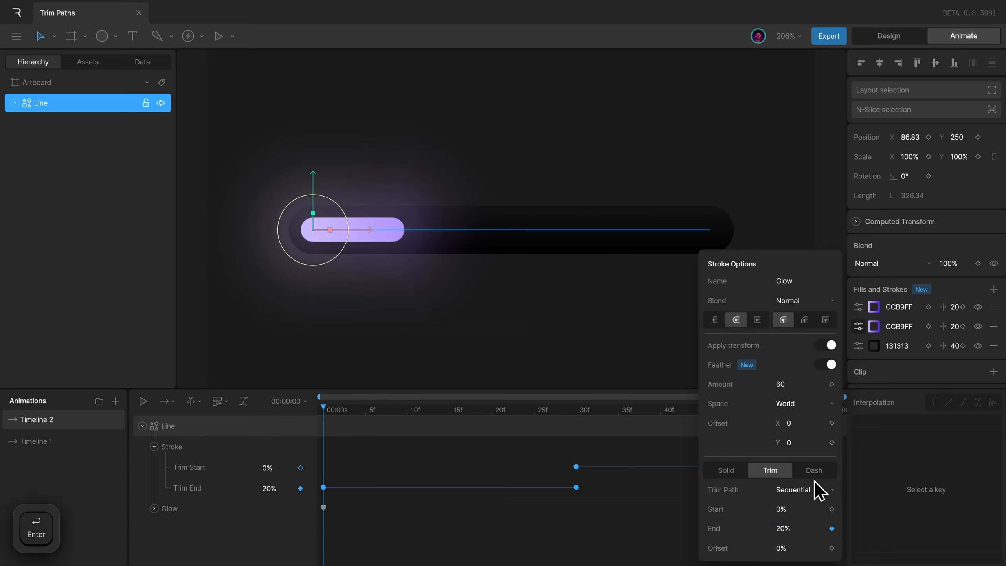
At frame 30, key the Glow stroke's trim End at 100% and its trim Start at 0%
{"action": "left_click", "coordinate": [574, 414]}
{"action": "left_click", "coordinate": [796, 529]}
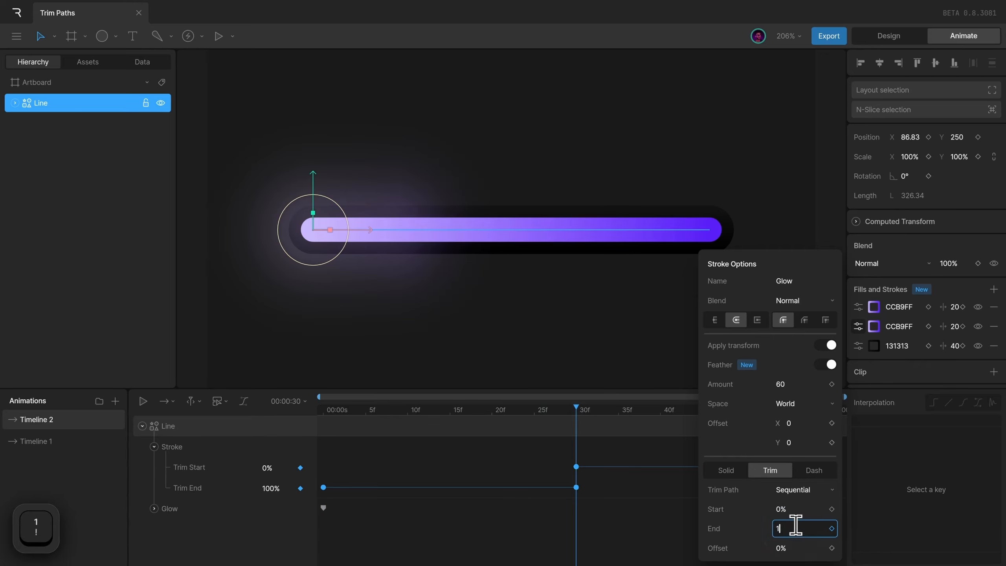
{"action": "type", "text": "100"}
{"action": "key", "text": "Return"}
{"action": "left_click", "coordinate": [831, 513]}
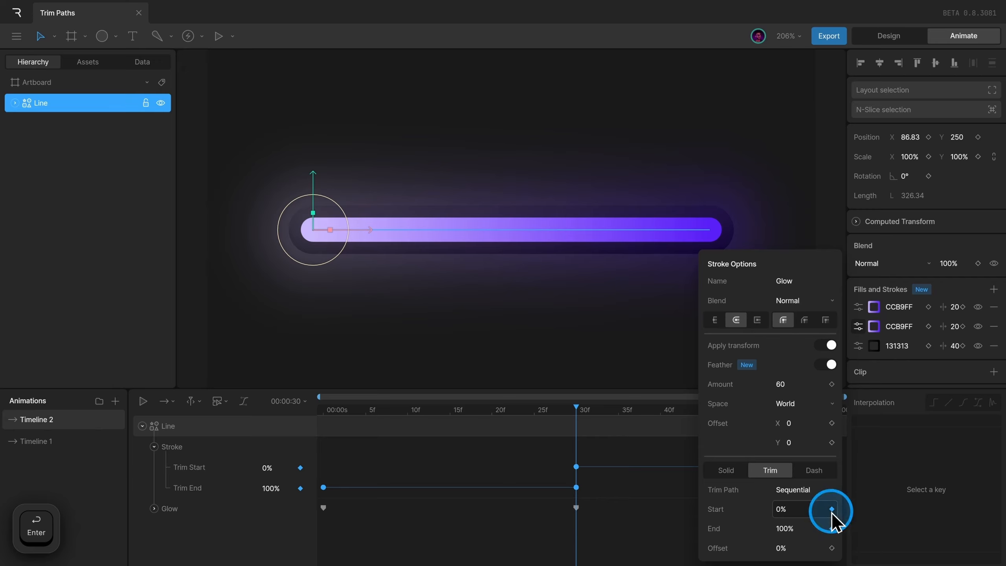
Key the Glow stroke's trim Start at 80% at 1 second
{"action": "left_click_drag", "start_coordinate": [601, 411], "coordinate": [831, 438]}
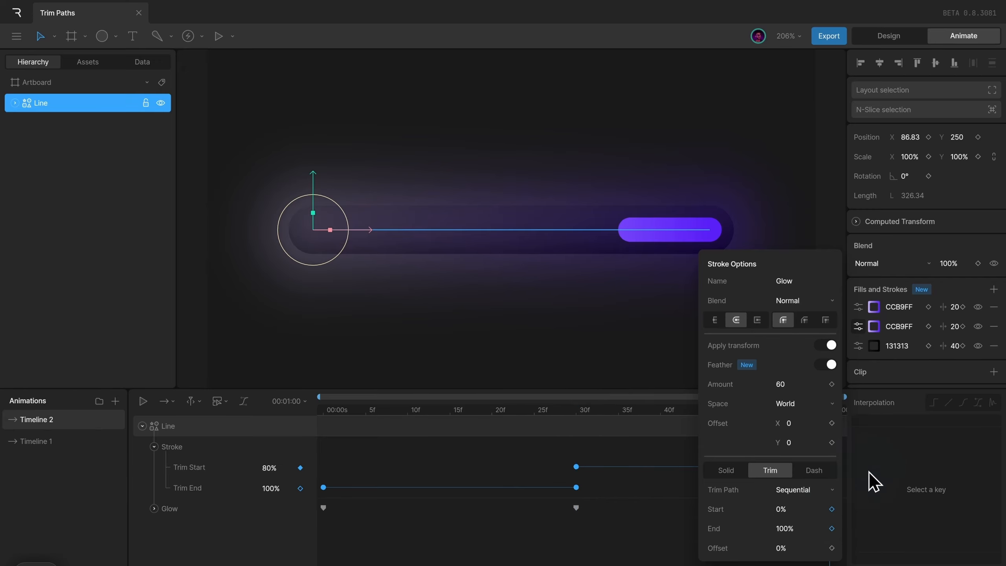
{"action": "left_click", "coordinate": [796, 509]}
{"action": "key", "text": "Return"}
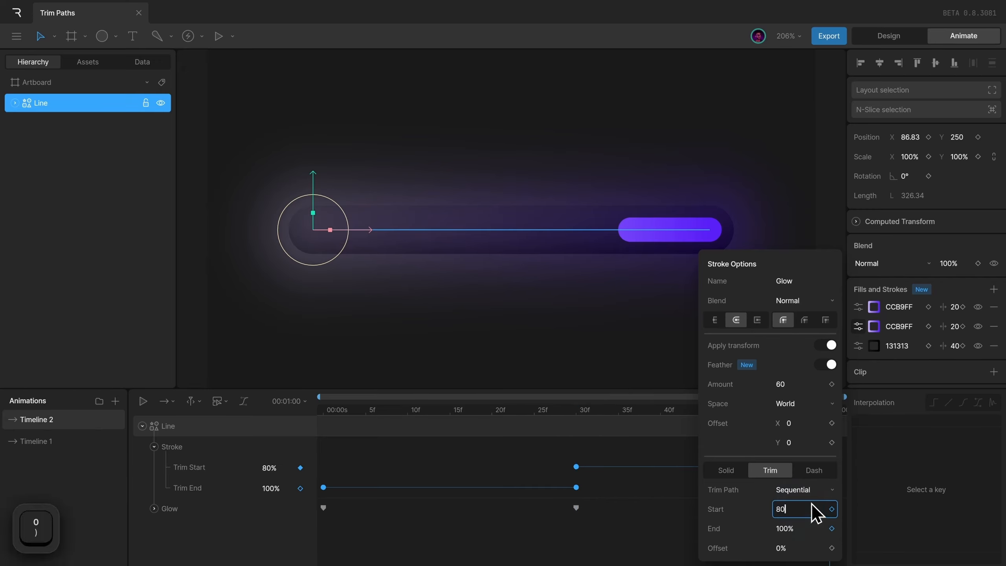
Close the stroke options and play Timeline 2 from its first frame to preview the travelling glowing segment
{"action": "left_click", "coordinate": [322, 406]}
{"action": "left_click", "coordinate": [852, 326]}
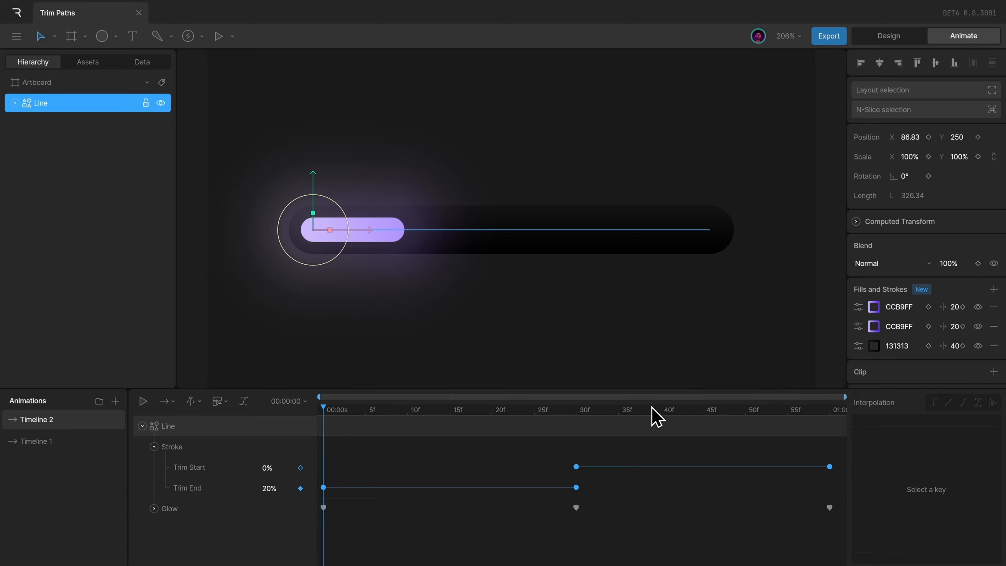
{"action": "left_click", "coordinate": [144, 402]}
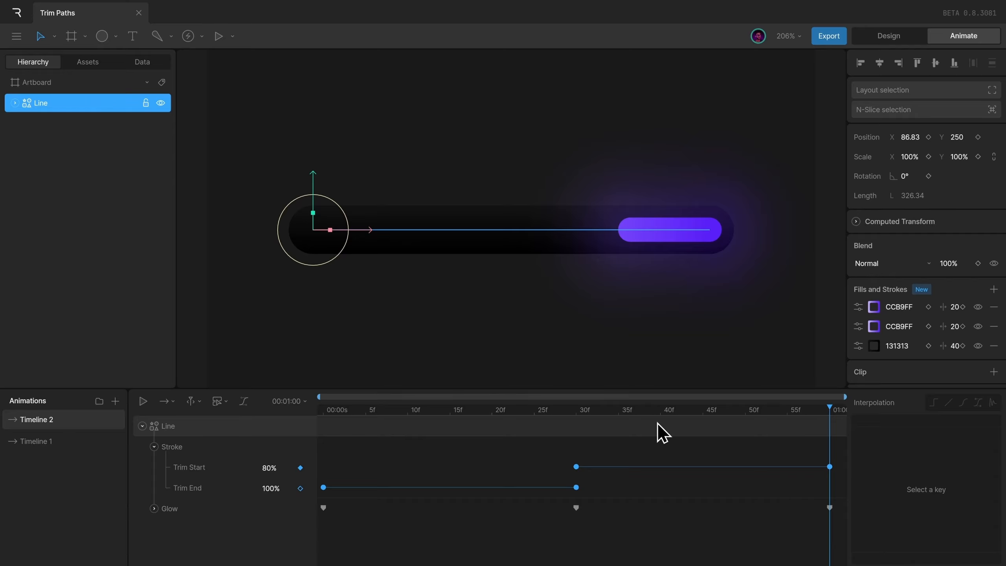
Set Timeline 2's playback mode to Ping Pong and play it from the first frame
{"action": "mouse_move", "coordinate": [332, 406]}
{"action": "left_mouse_down"}
{"action": "mouse_move", "coordinate": [750, 418]}
{"action": "mouse_move", "coordinate": [876, 435]}
{"action": "mouse_move", "coordinate": [419, 427]}
{"action": "mouse_move", "coordinate": [447, 434]}
{"action": "mouse_move", "coordinate": [927, 445]}
{"action": "mouse_move", "coordinate": [291, 427]}
{"action": "left_mouse_up"}
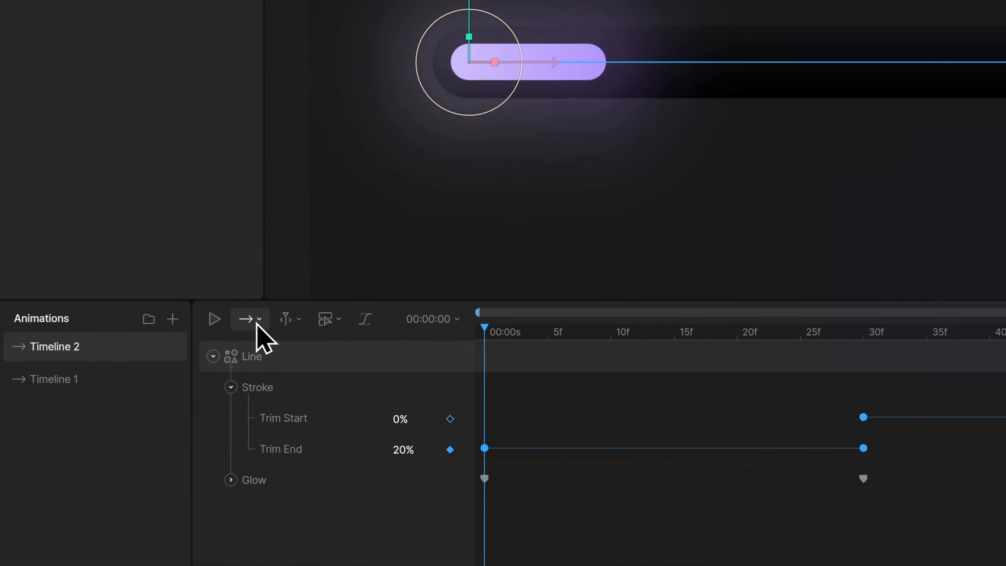
{"action": "left_click", "coordinate": [171, 402]}
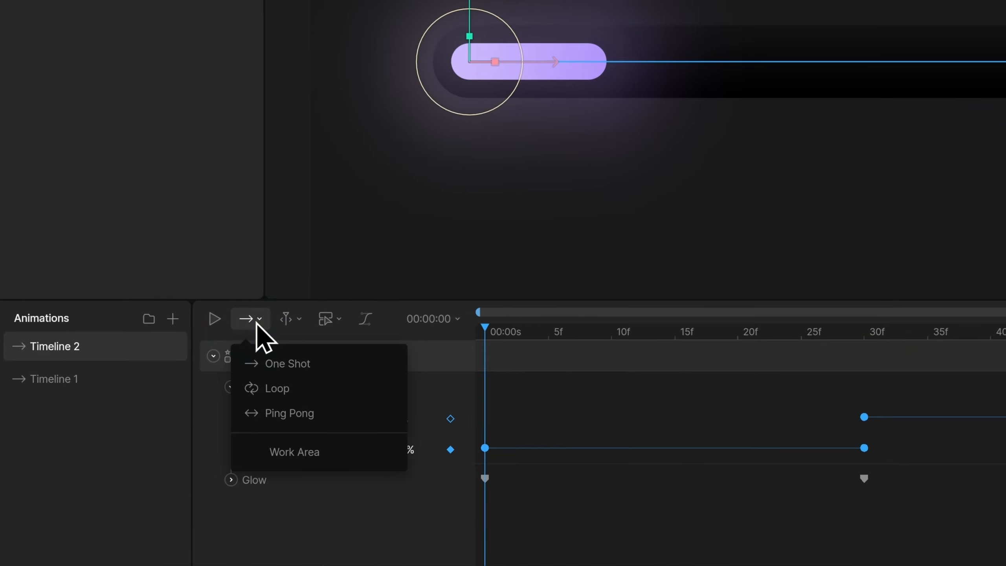
{"action": "left_click", "coordinate": [301, 418]}
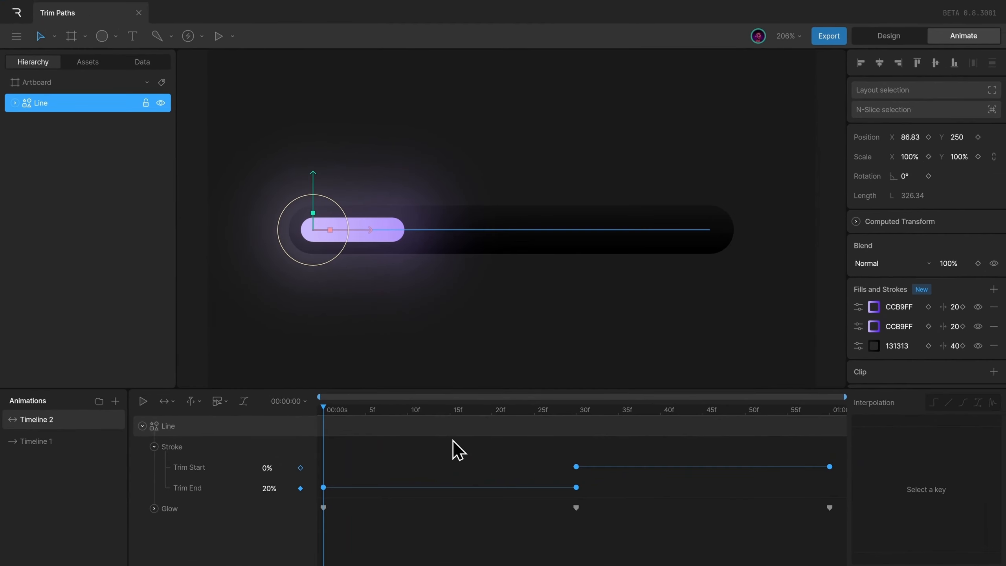
{"action": "key", "text": "space"}
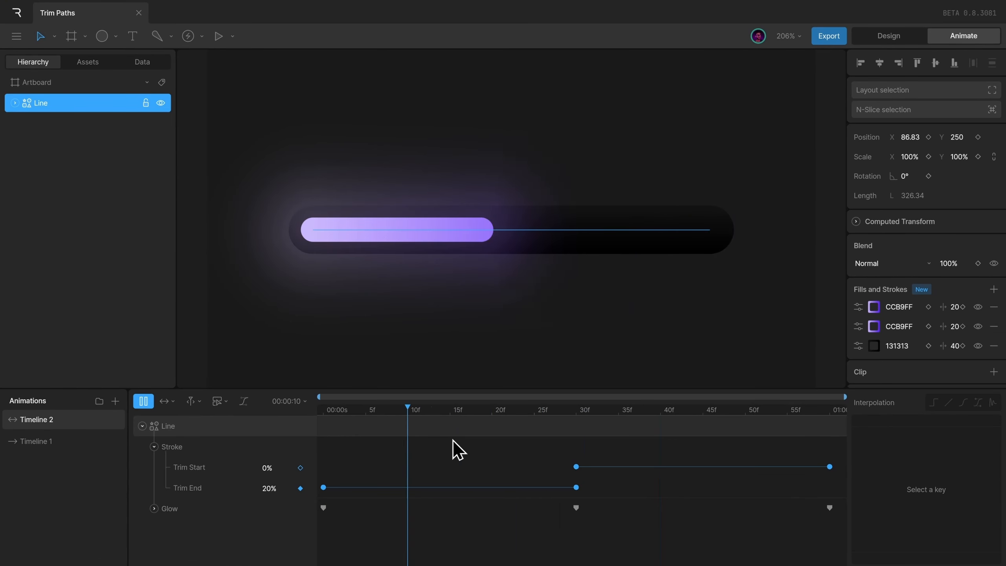
Move the first Trim End keys of Stroke and Glow to frame 5 and their last Trim Start keys to frame 55
{"action": "key", "text": "space"}
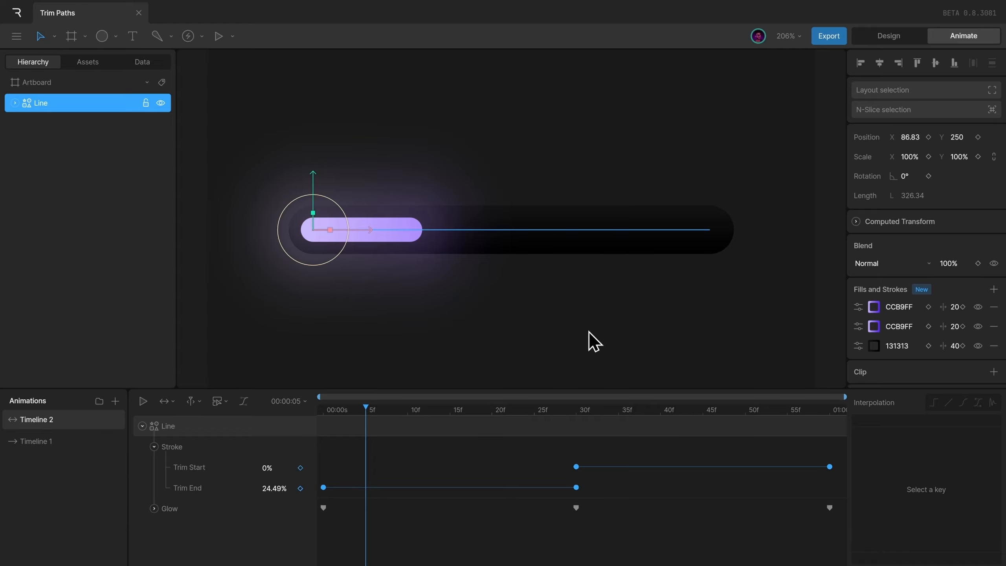
{"action": "left_click_drag", "start_coordinate": [351, 475], "coordinate": [369, 492]}
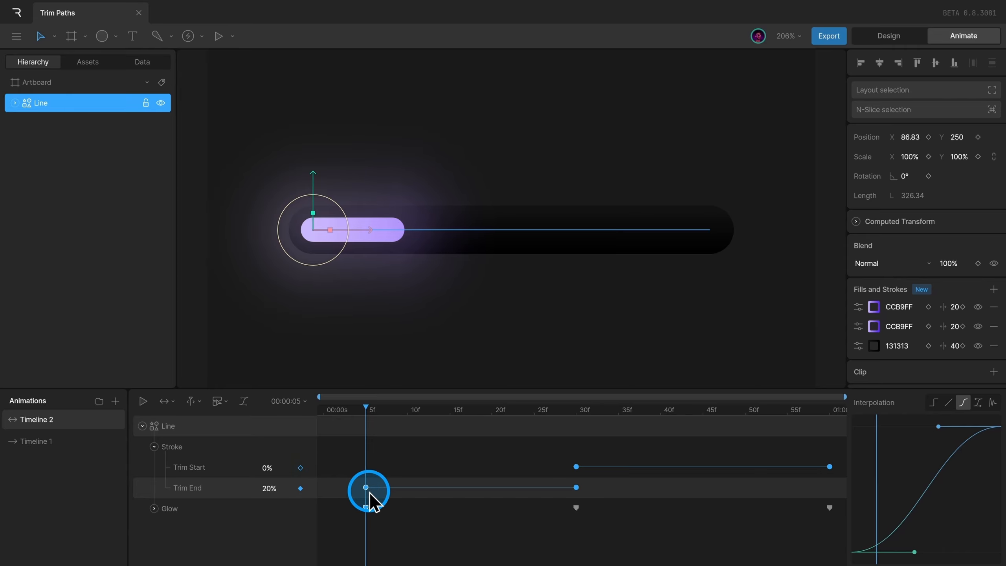
{"action": "left_click_drag", "start_coordinate": [798, 446], "coordinate": [857, 538]}
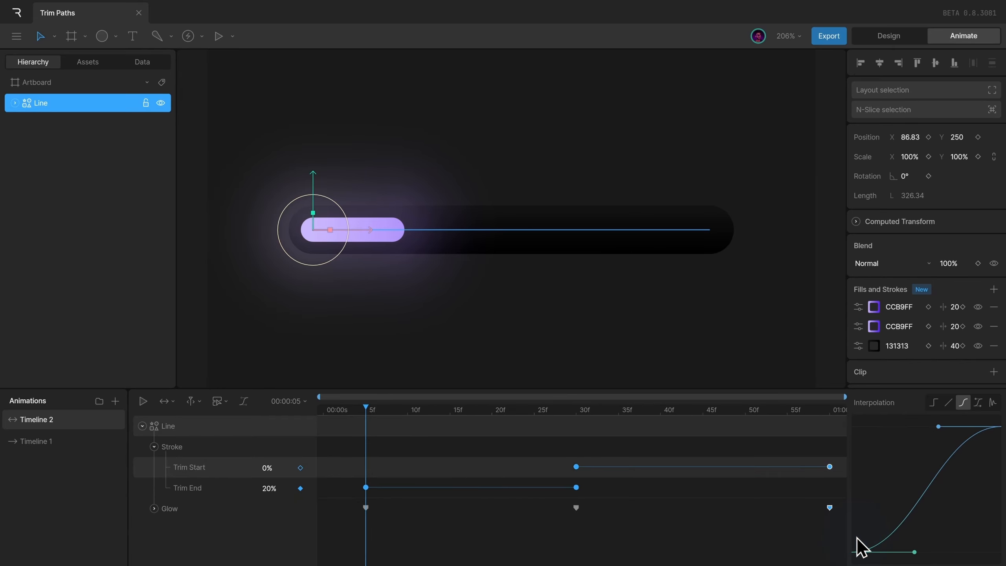
{"action": "left_click_drag", "start_coordinate": [830, 471], "coordinate": [794, 469]}
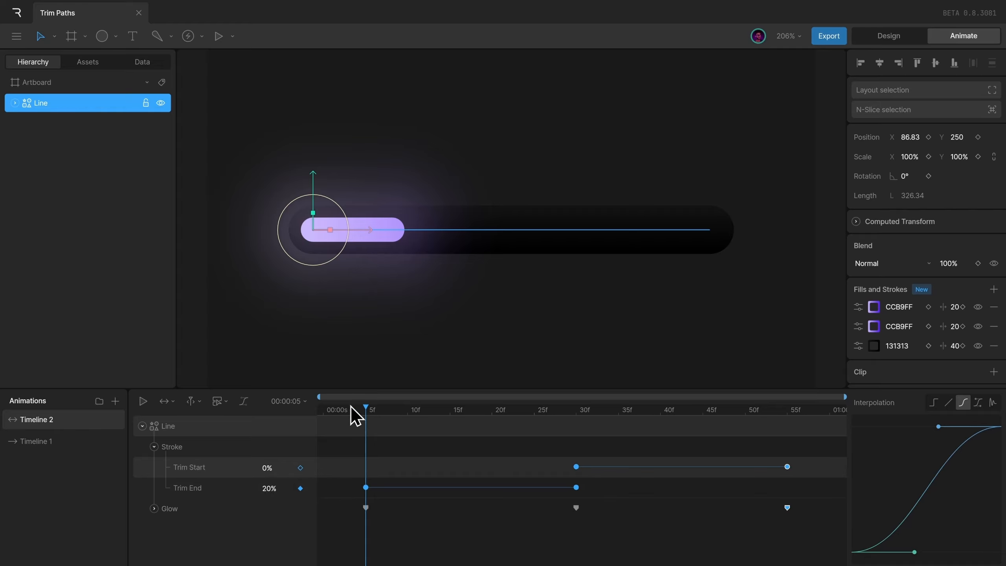
Play back Timeline 2 from frame 0, expand the Glow tracks and scrub through the animation to frame 55
{"action": "left_click_drag", "start_coordinate": [352, 411], "coordinate": [267, 411]}
{"action": "key", "text": "space"}
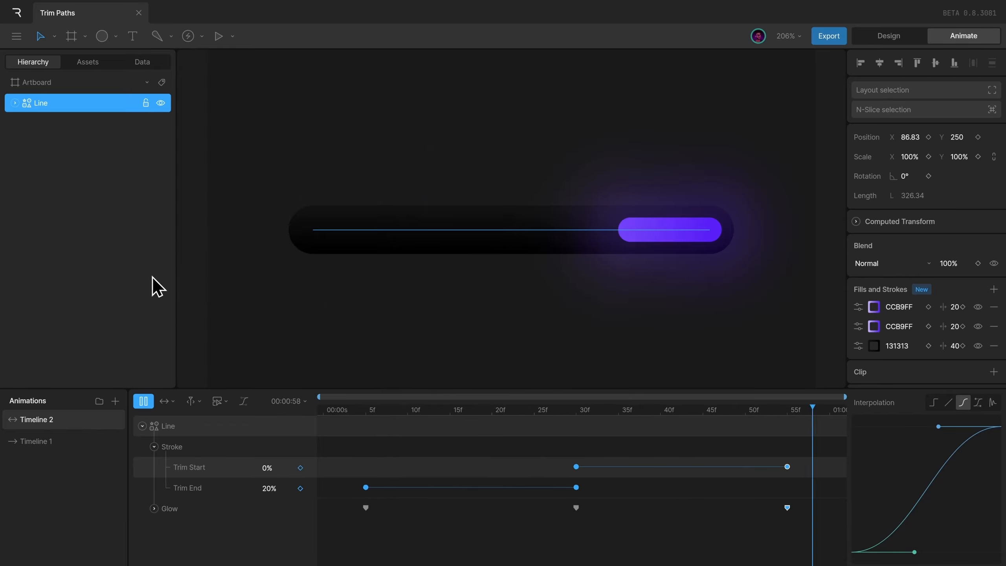
{"action": "key", "text": "space"}
{"action": "left_click", "coordinate": [154, 509]}
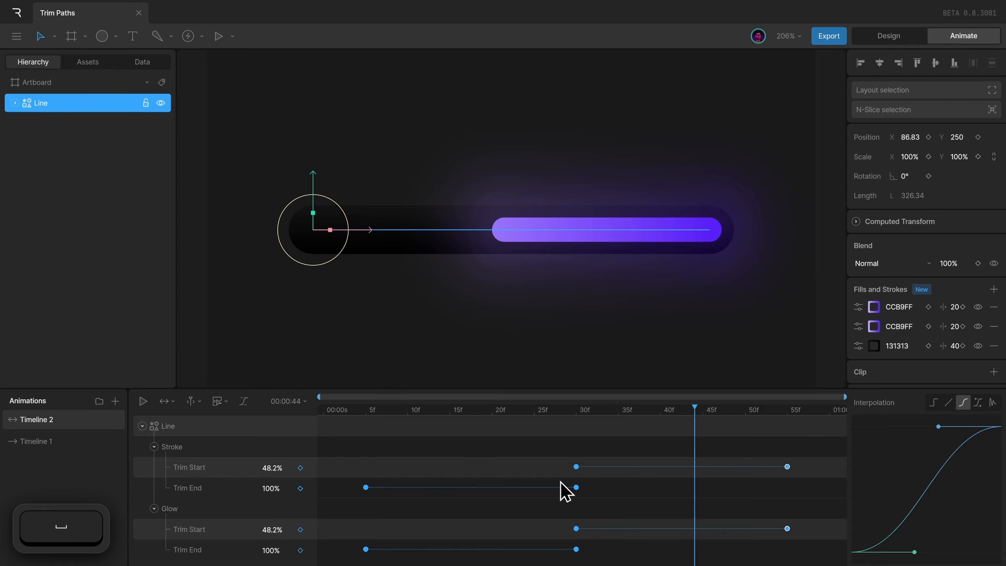
{"action": "mouse_move", "coordinate": [361, 416]}
{"action": "left_mouse_down"}
{"action": "mouse_move", "coordinate": [806, 448]}
{"action": "mouse_move", "coordinate": [364, 434]}
{"action": "mouse_move", "coordinate": [785, 459]}
{"action": "left_mouse_up"}
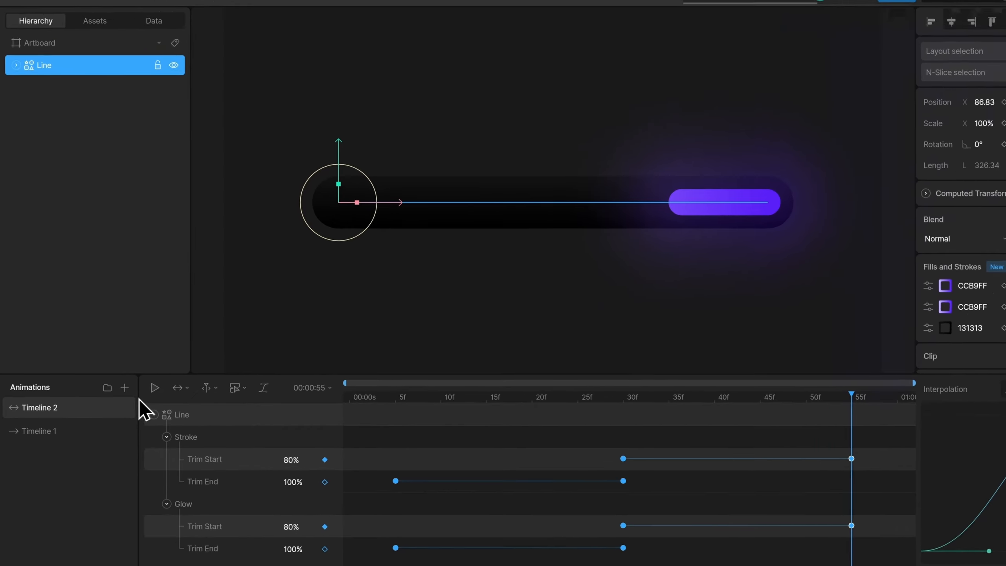
Duplicate Timeline 2 and expand the Line, Stroke and Glow tracks in the copy
{"action": "right_click", "coordinate": [87, 417]}
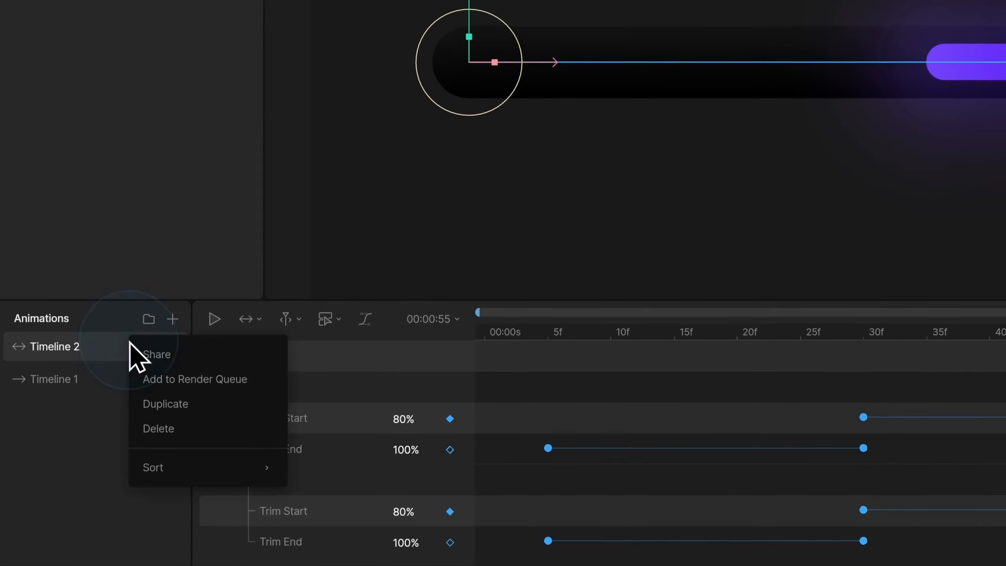
{"action": "left_click", "coordinate": [207, 404]}
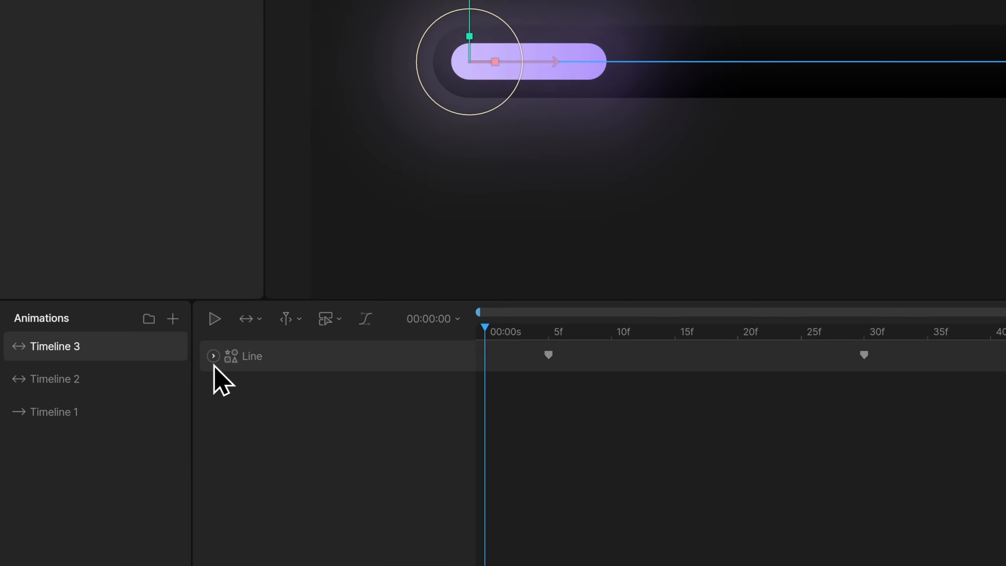
{"action": "left_click", "coordinate": [236, 365]}
{"action": "left_click", "coordinate": [231, 418]}
{"action": "left_click", "coordinate": [231, 386]}
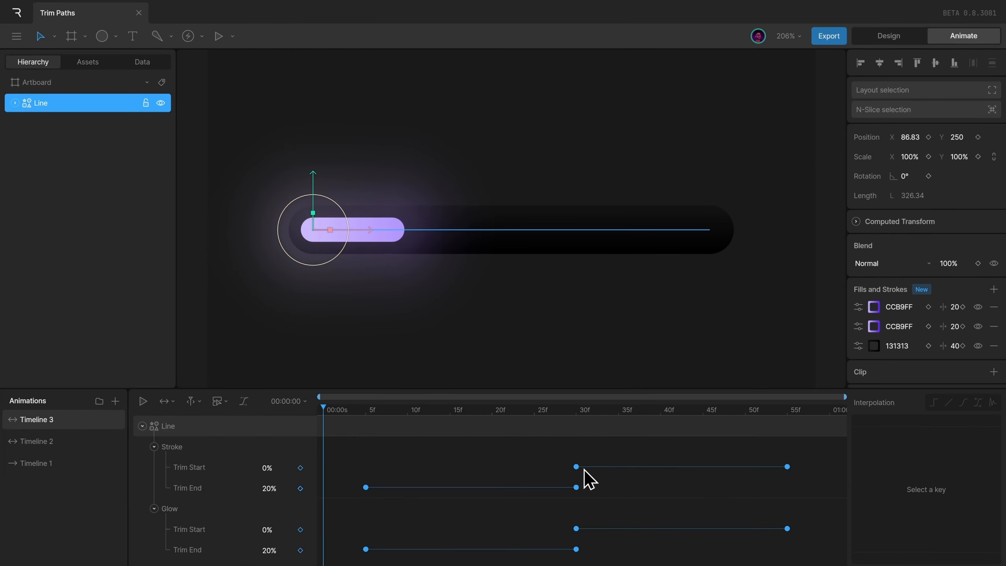
Move the first Trim Start keys of Stroke and Glow to frame 5 and their last Trim End keys to frame 55, then preview the animation
{"action": "left_click_drag", "start_coordinate": [576, 468], "coordinate": [366, 468]}
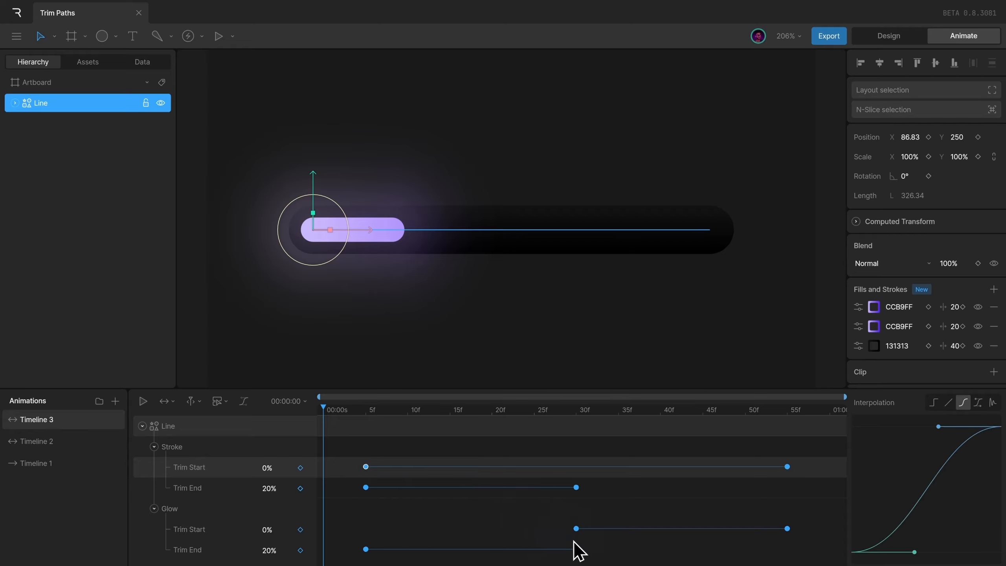
{"action": "left_click_drag", "start_coordinate": [576, 528], "coordinate": [365, 529]}
{"action": "left_click_drag", "start_coordinate": [577, 487], "coordinate": [787, 487]}
{"action": "left_click_drag", "start_coordinate": [576, 549], "coordinate": [787, 550]}
{"action": "key", "text": "space"}
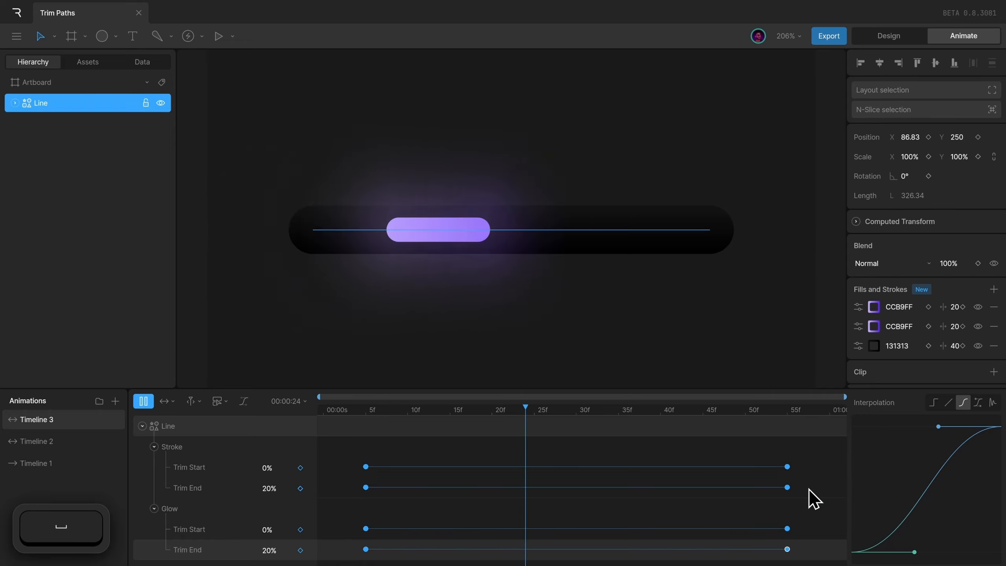
{"action": "key", "text": "space"}
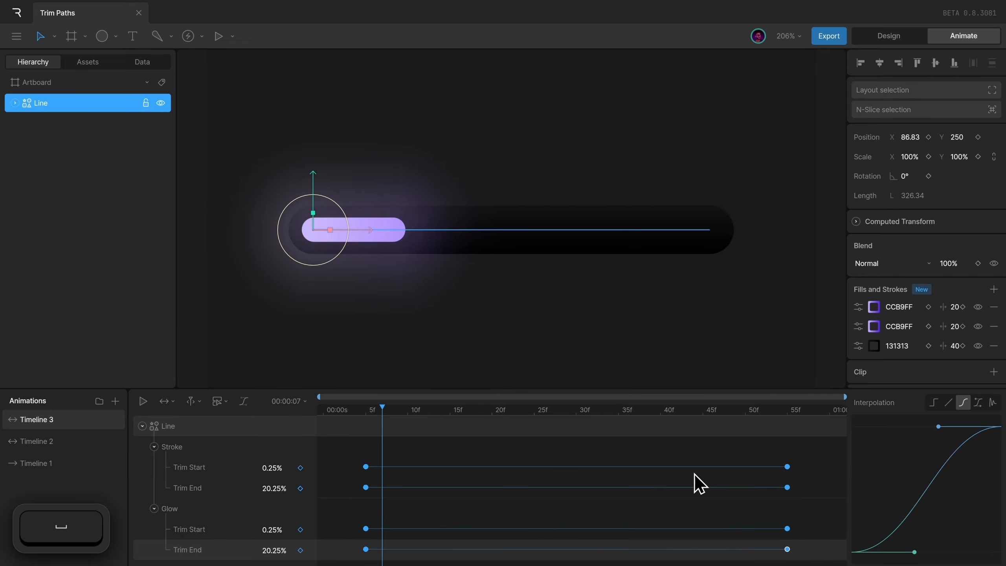
Shift the Trim Start keys of both Stroke and Glow 5 frames later, to frames 10 and 60
{"action": "left_click_drag", "start_coordinate": [400, 414], "coordinate": [365, 434]}
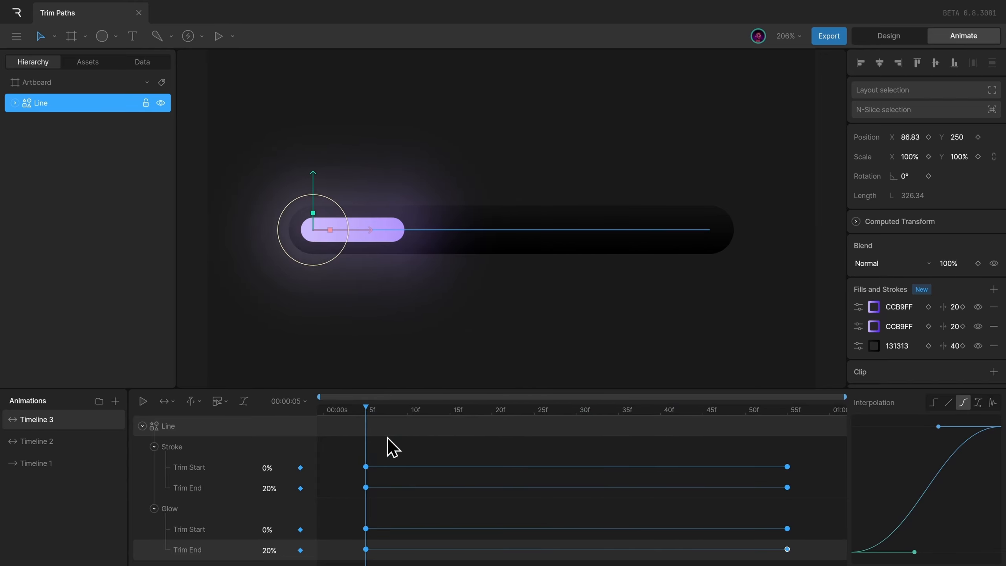
{"action": "left_click", "coordinate": [363, 459]}
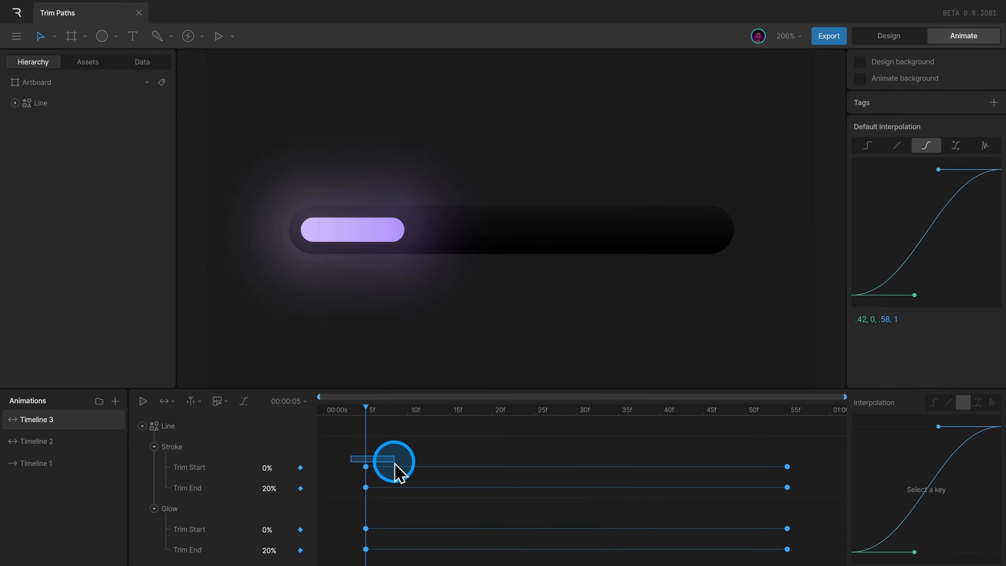
{"action": "mouse_move", "coordinate": [395, 463]}
{"action": "left_mouse_down"}
{"action": "mouse_move", "coordinate": [334, 460]}
{"action": "mouse_move", "coordinate": [580, 477]}
{"action": "mouse_move", "coordinate": [813, 477]}
{"action": "left_mouse_up"}
{"action": "left_click_drag", "start_coordinate": [370, 408], "coordinate": [449, 422]}
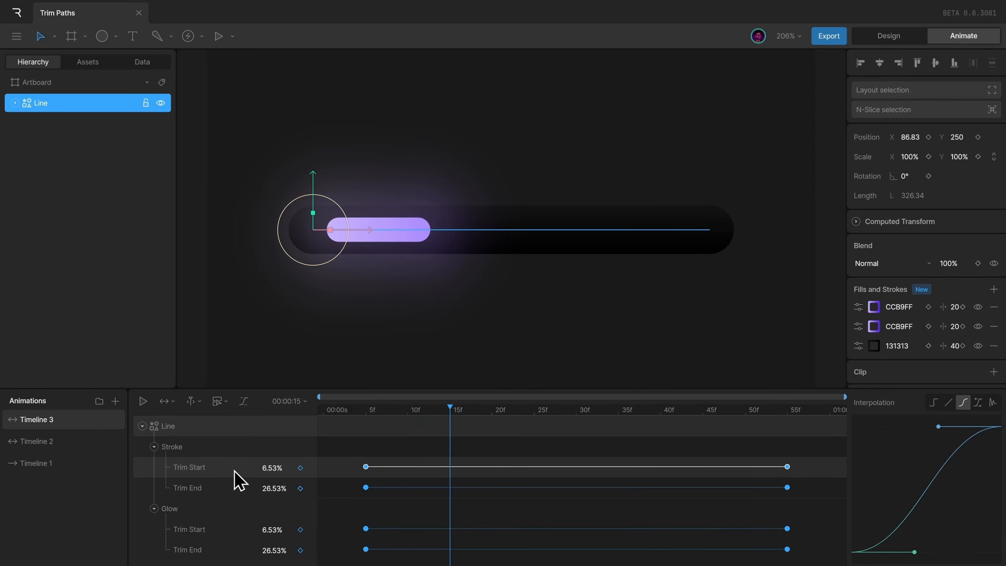
{"action": "left_click_drag", "start_coordinate": [353, 523], "coordinate": [737, 544]}
{"action": "left_click_drag", "start_coordinate": [342, 452], "coordinate": [812, 487]}
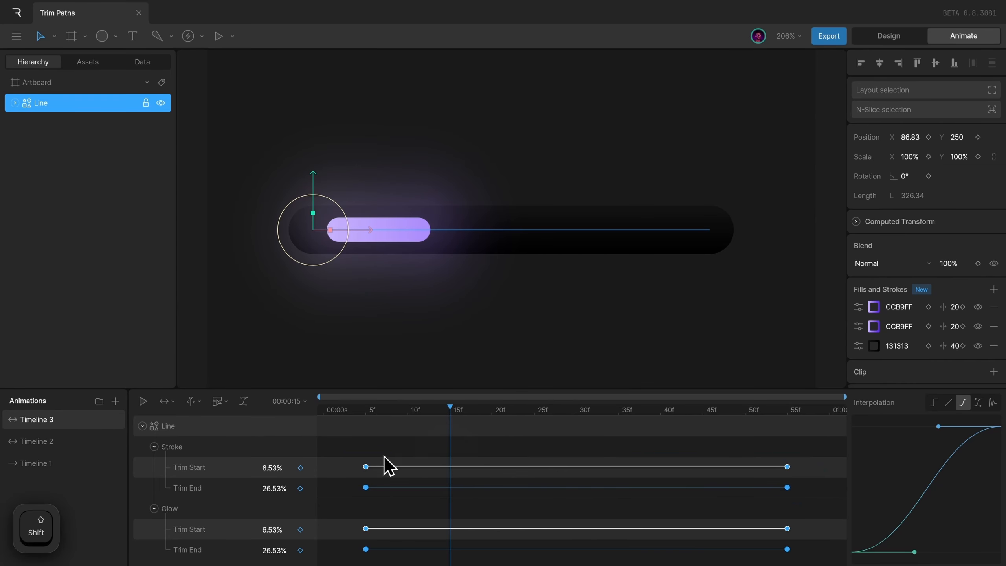
{"action": "left_click_drag", "start_coordinate": [366, 470], "coordinate": [440, 475]}
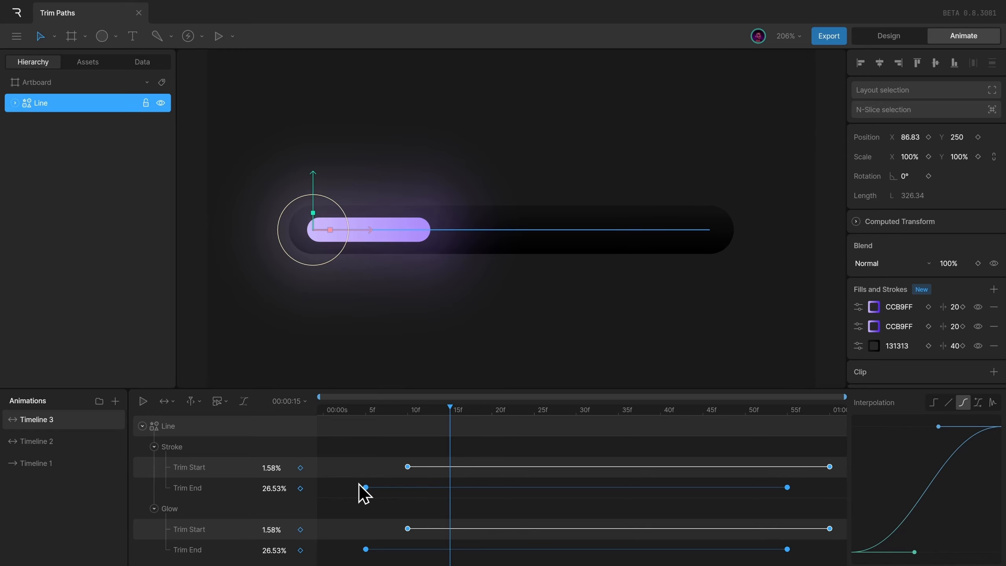
Shift the Trim End keys of both Stroke and Glow 5 frames earlier, to frames 0 and 50, and play back Timeline 3
{"action": "mouse_move", "coordinate": [358, 484]}
{"action": "left_mouse_down"}
{"action": "mouse_move", "coordinate": [589, 506]}
{"action": "mouse_move", "coordinate": [859, 506]}
{"action": "left_mouse_up"}
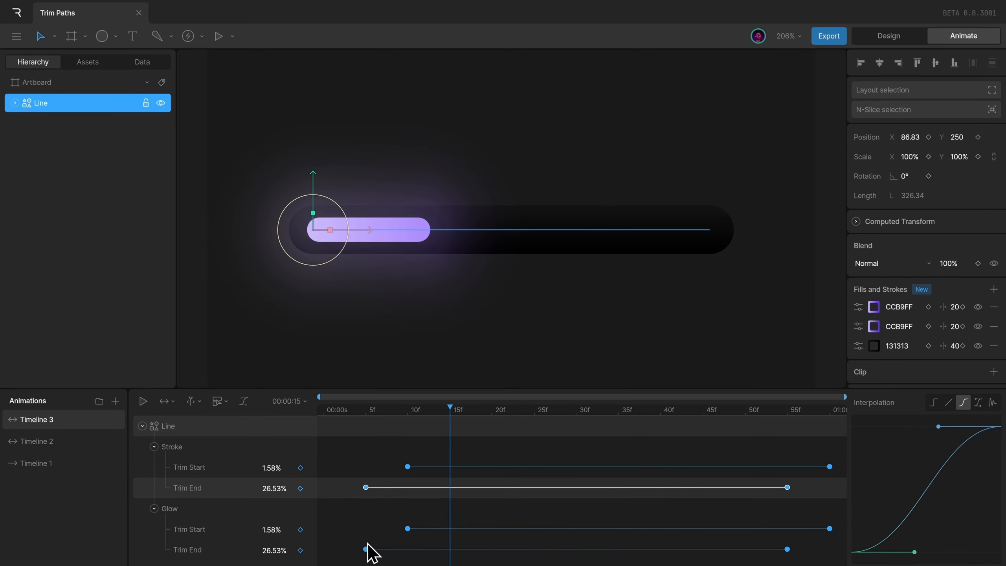
{"action": "left_click_drag", "start_coordinate": [367, 544], "coordinate": [851, 562]}
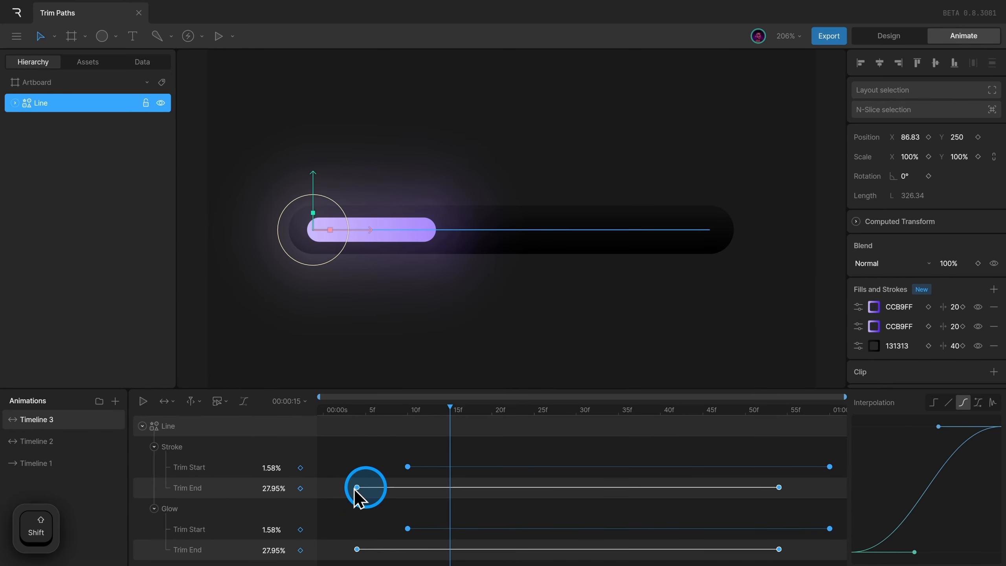
{"action": "left_click_drag", "start_coordinate": [355, 490], "coordinate": [312, 491]}
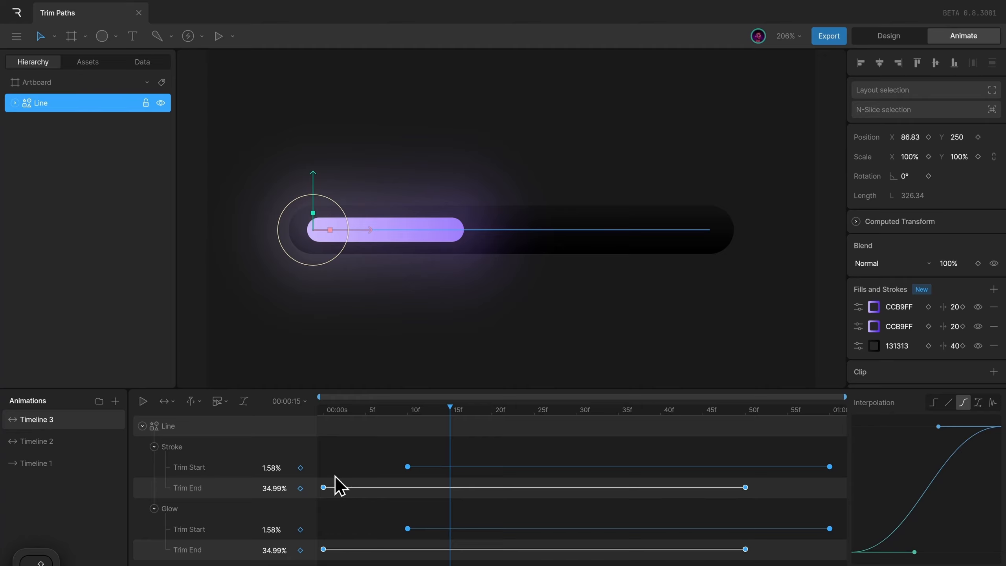
{"action": "mouse_move", "coordinate": [338, 412]}
{"action": "left_mouse_down"}
{"action": "mouse_move", "coordinate": [330, 412]}
{"action": "mouse_move", "coordinate": [410, 417]}
{"action": "mouse_move", "coordinate": [305, 419]}
{"action": "mouse_move", "coordinate": [355, 412]}
{"action": "mouse_move", "coordinate": [491, 423]}
{"action": "mouse_move", "coordinate": [241, 426]}
{"action": "left_mouse_up"}
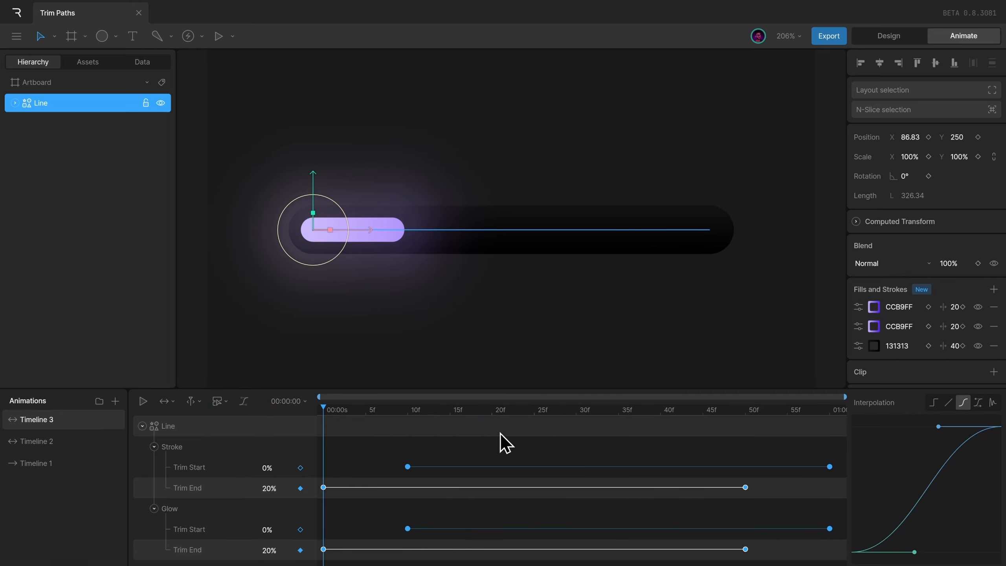
{"action": "key", "text": "space"}
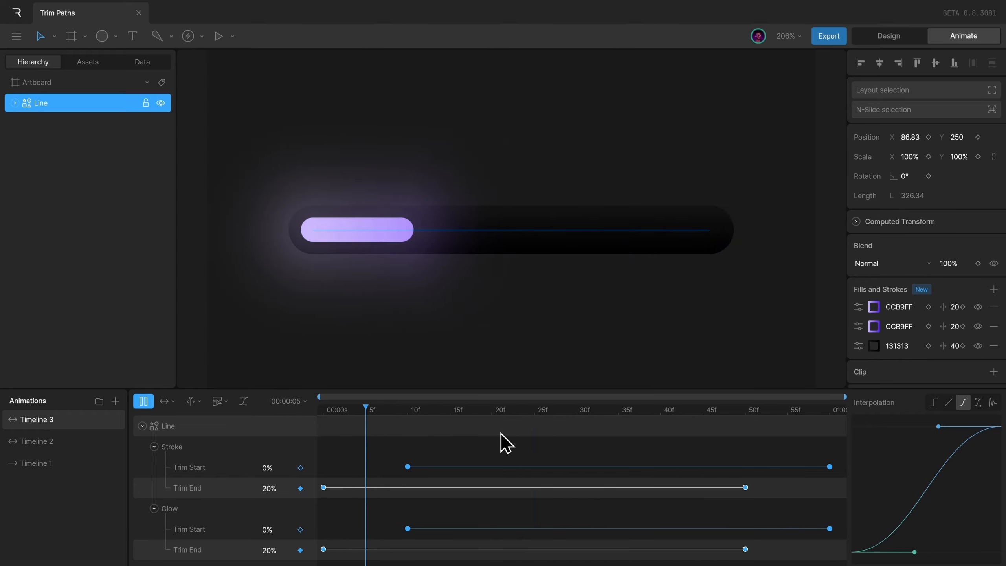
{"action": "key", "text": "space"}
Play back Timeline 1, Timeline 2 and Timeline 3 in turn to compare the line animations
{"action": "left_click", "coordinate": [22, 463]}
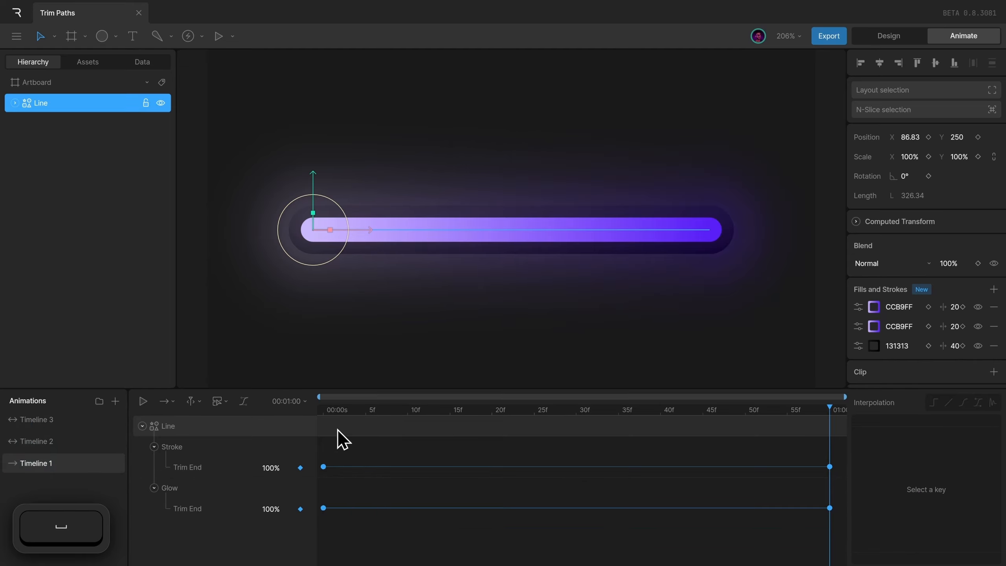
{"action": "left_click", "coordinate": [316, 407]}
{"action": "key", "text": "space"}
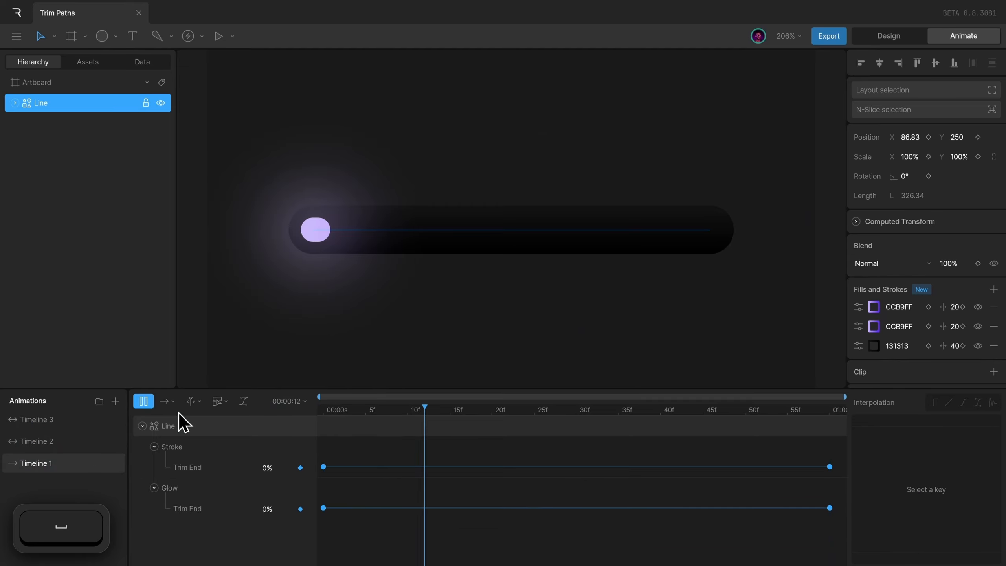
{"action": "left_click", "coordinate": [87, 441]}
{"action": "left_click", "coordinate": [340, 409]}
{"action": "key", "text": "space"}
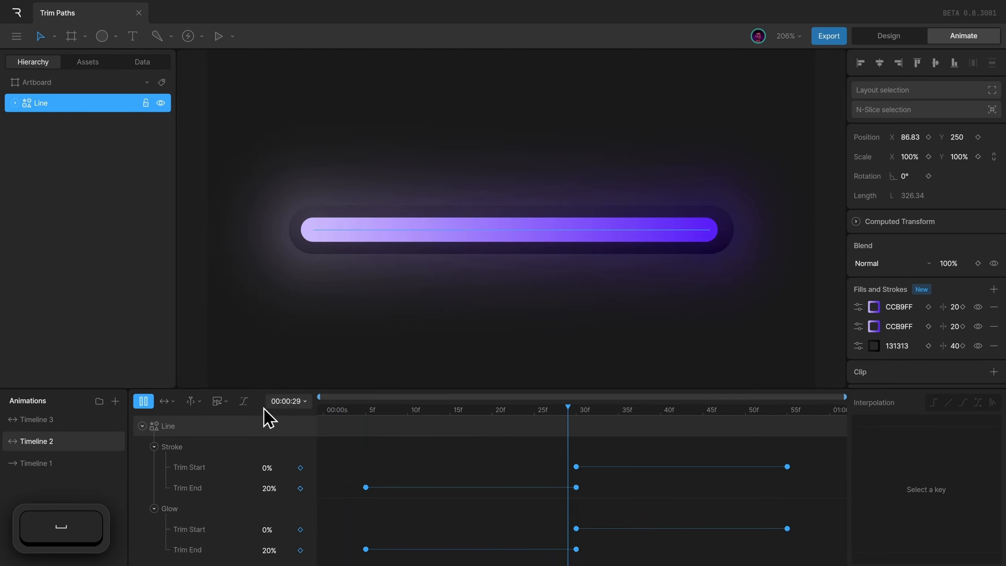
{"action": "left_click", "coordinate": [103, 420]}
{"action": "key", "text": "space"}
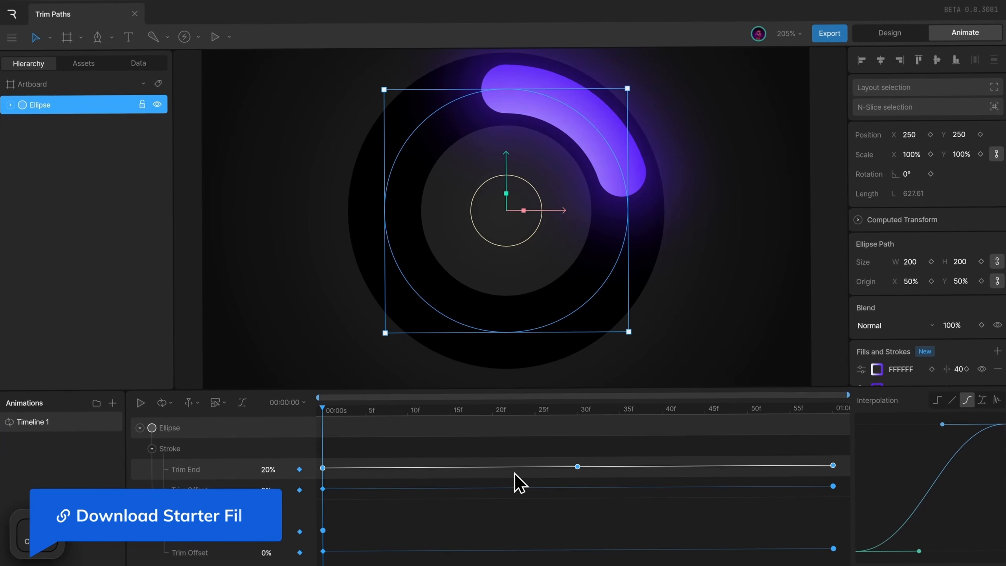
{"action": "key", "text": "ctrl+c"}
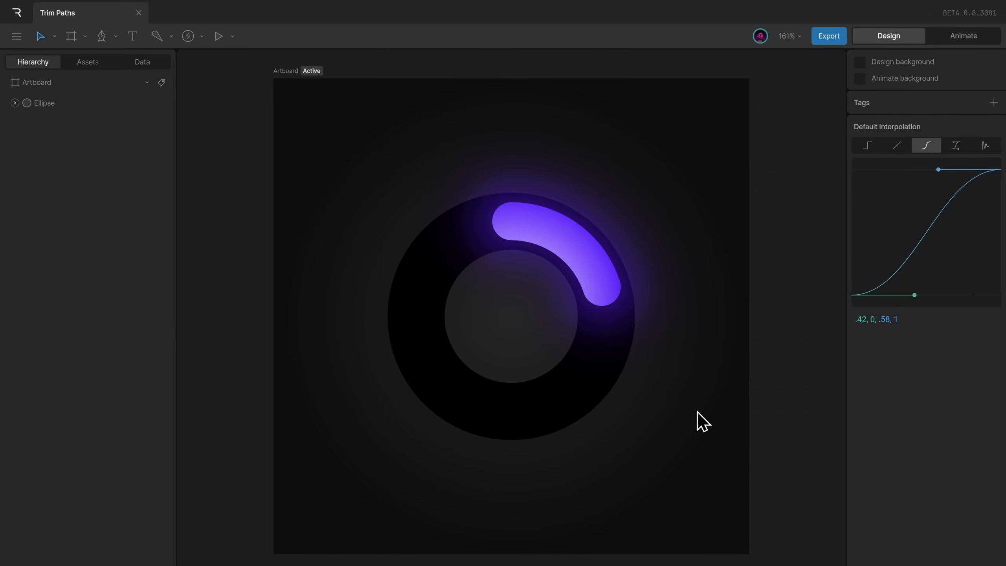
Set the trim Offset of the ellipse's FFFFFF stroke to 100%, then deselect the ellipse
{"action": "left_click", "coordinate": [582, 304]}
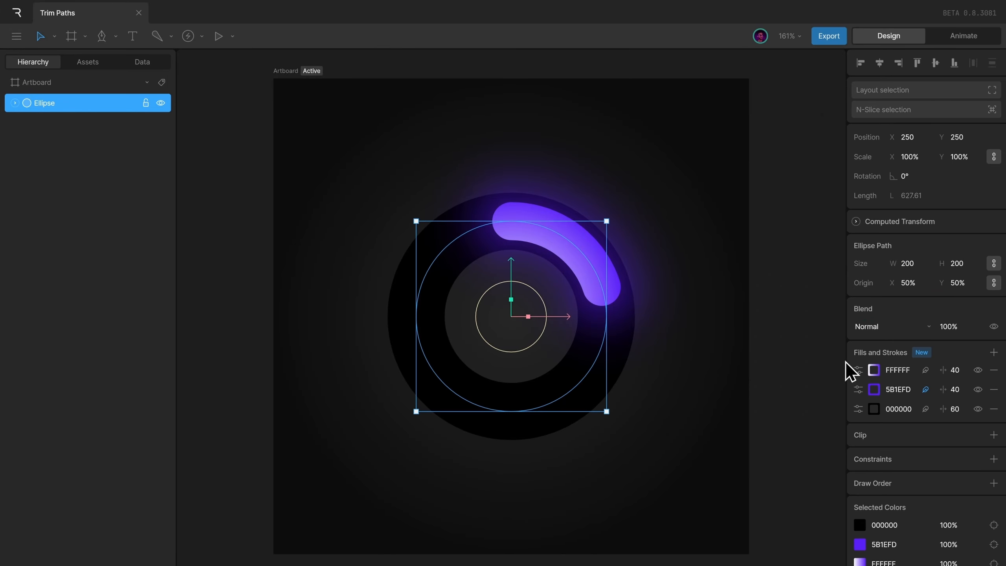
{"action": "left_click", "coordinate": [857, 370]}
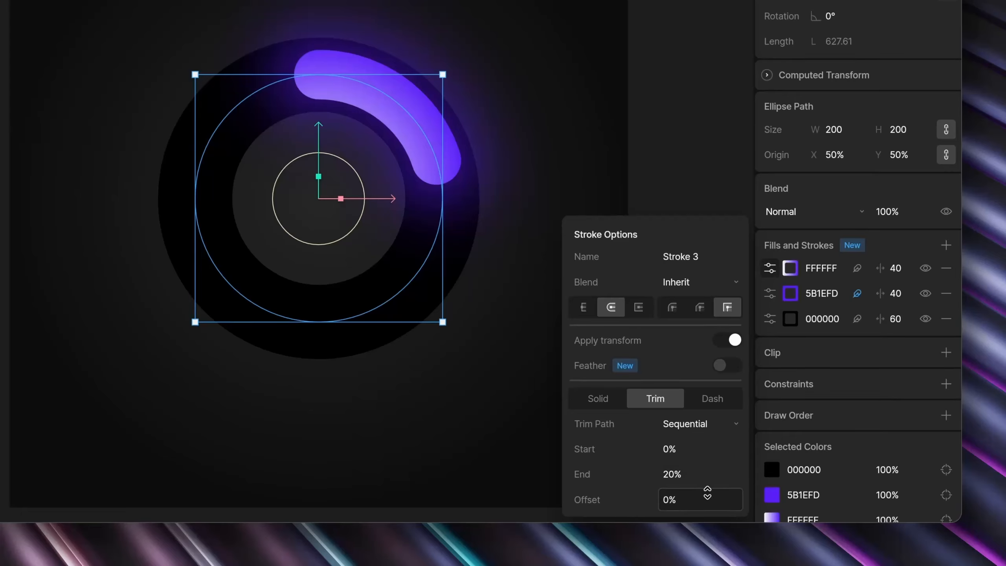
{"action": "mouse_move", "coordinate": [708, 493]}
{"action": "left_mouse_down"}
{"action": "mouse_move", "coordinate": [725, 405]}
{"action": "mouse_move", "coordinate": [738, 456]}
{"action": "mouse_move", "coordinate": [727, 191]}
{"action": "mouse_move", "coordinate": [722, 401]}
{"action": "mouse_move", "coordinate": [721, 198]}
{"action": "mouse_move", "coordinate": [707, 366]}
{"action": "mouse_move", "coordinate": [703, 171]}
{"action": "mouse_move", "coordinate": [718, 126]}
{"action": "left_mouse_up"}
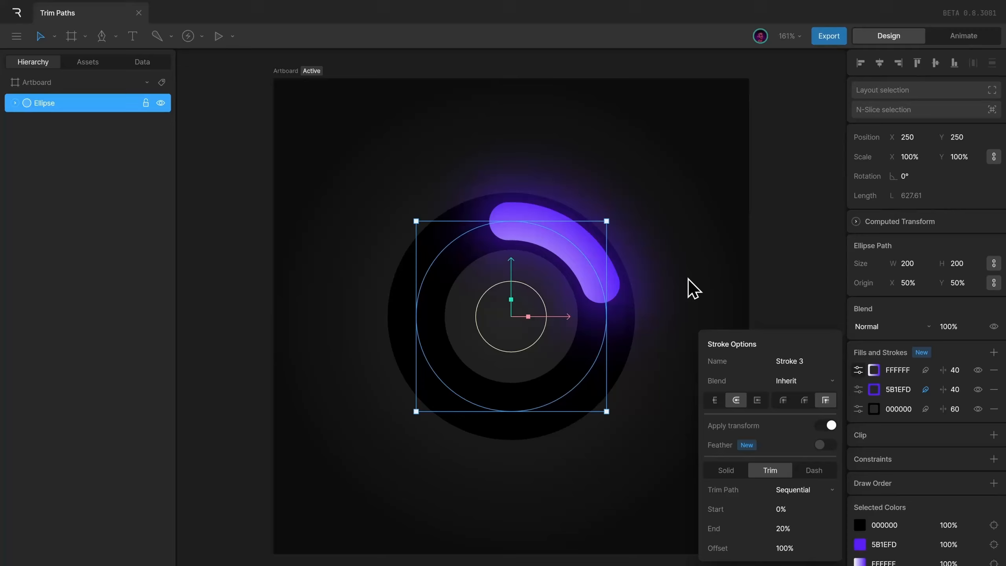
{"action": "left_click", "coordinate": [555, 175]}
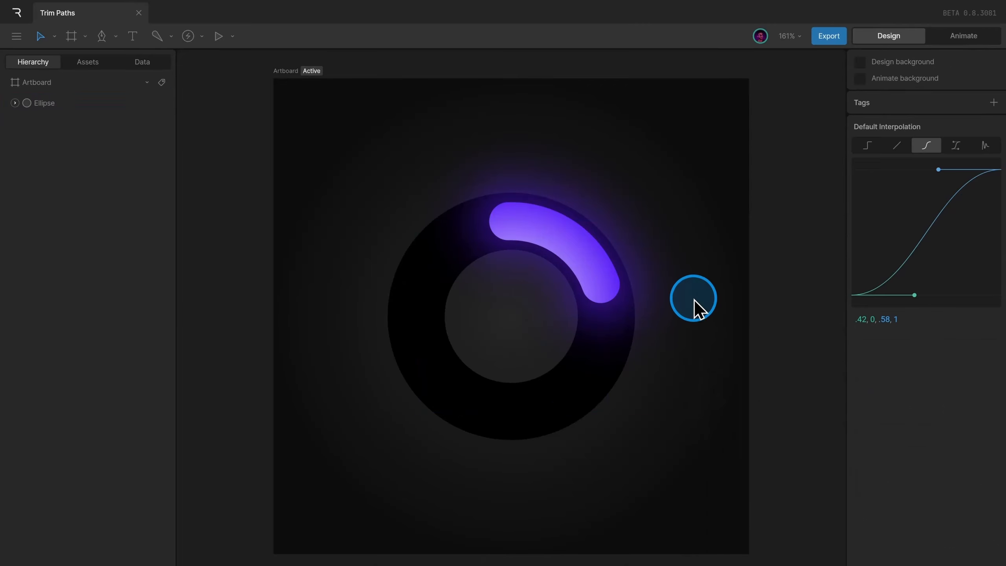
Switch to Animate mode, reset the playhead to frame 0 and select the ellipse for animating
{"action": "key", "text": "Tab"}
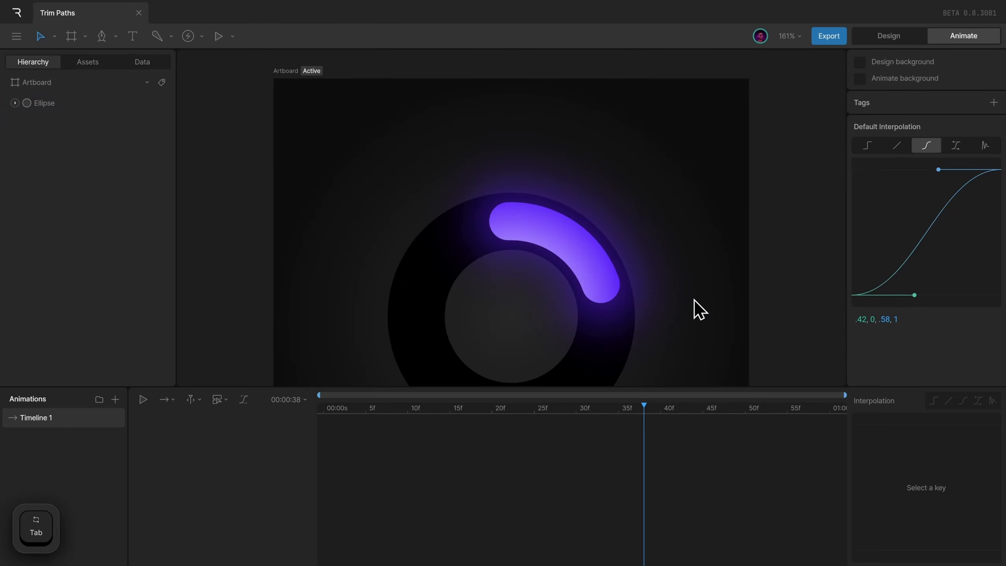
{"action": "key", "text": "f"}
{"action": "key", "text": "equal"}
{"action": "left_click_drag", "start_coordinate": [701, 327], "coordinate": [696, 295]}
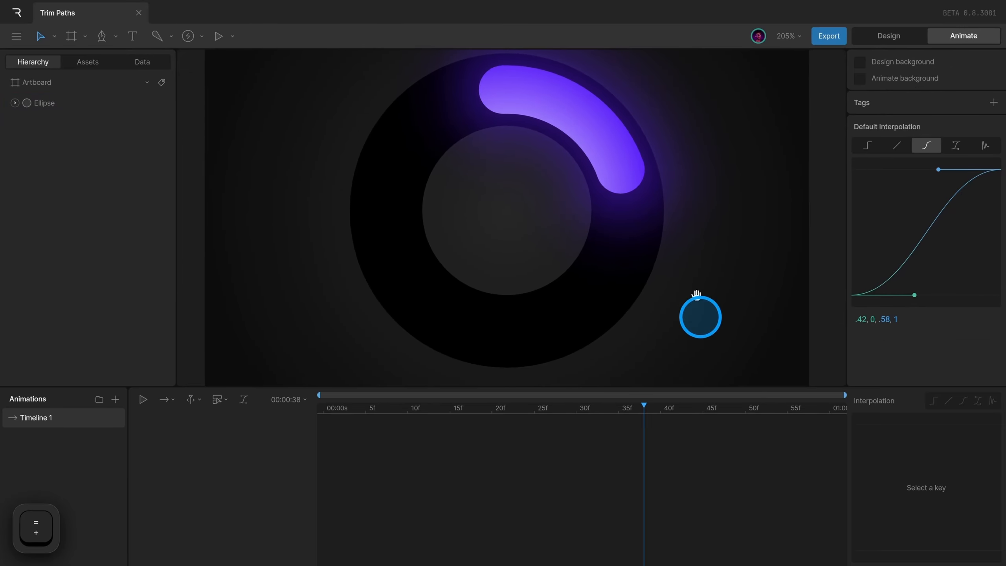
{"action": "left_click", "coordinate": [332, 409]}
{"action": "left_click", "coordinate": [572, 266]}
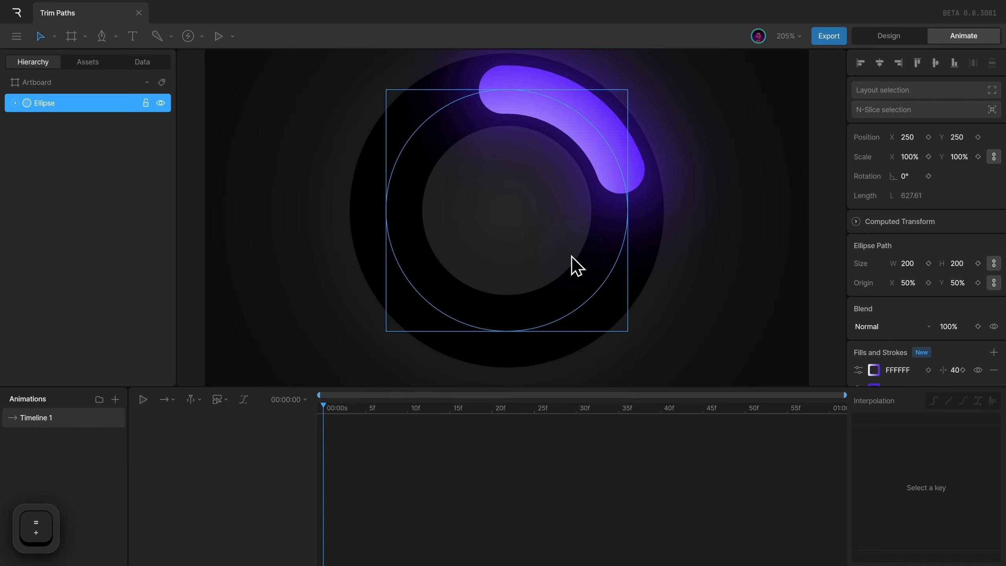
Key the trim Offset of the ellipse's FFFFFF stroke at 0% on frame 0
{"action": "scroll", "coordinate": [858, 371], "scroll_direction": "down", "scroll_amount": 3}
{"action": "left_click", "coordinate": [858, 231]}
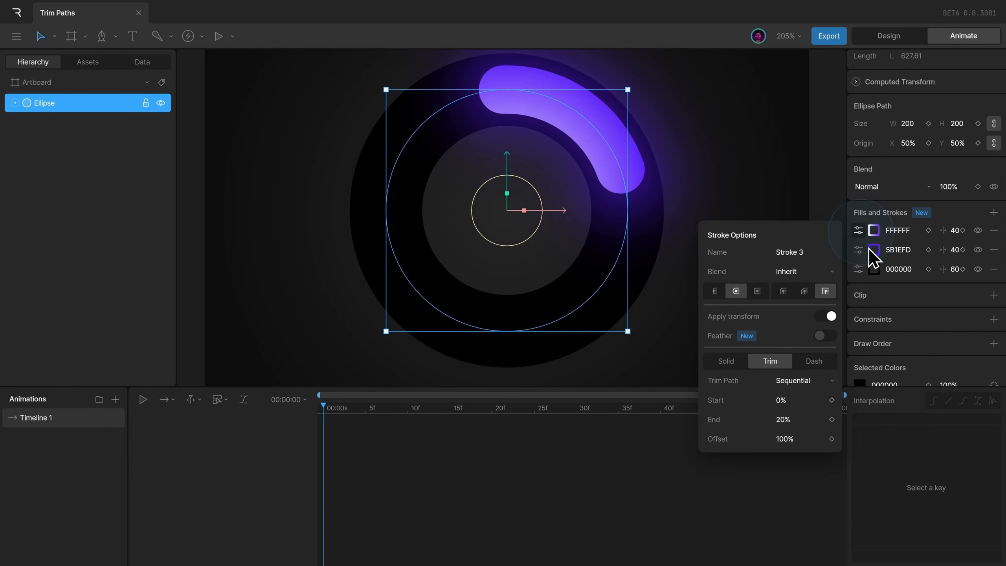
{"action": "left_click", "coordinate": [797, 435]}
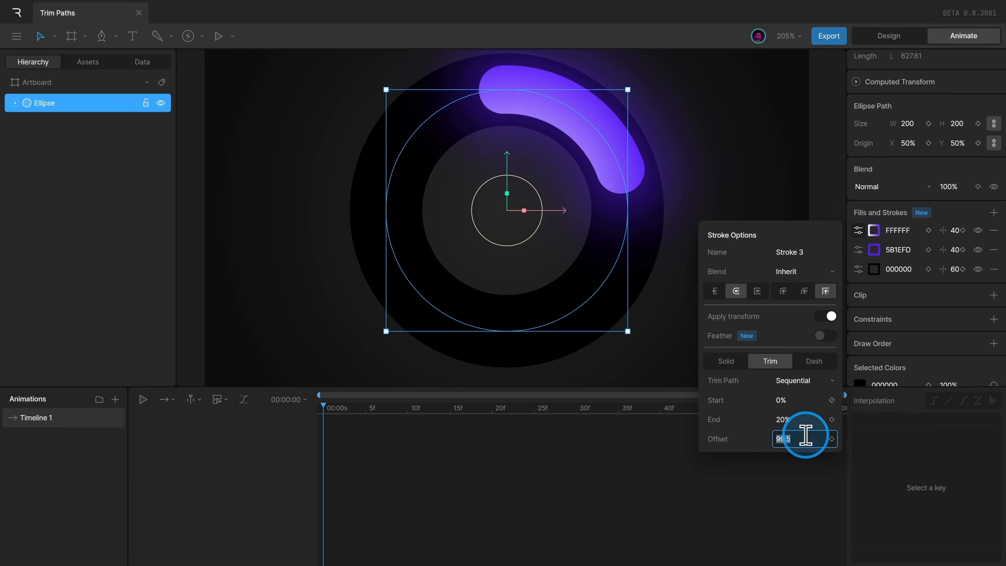
{"action": "type", "text": "0"}
{"action": "key", "text": "Return"}
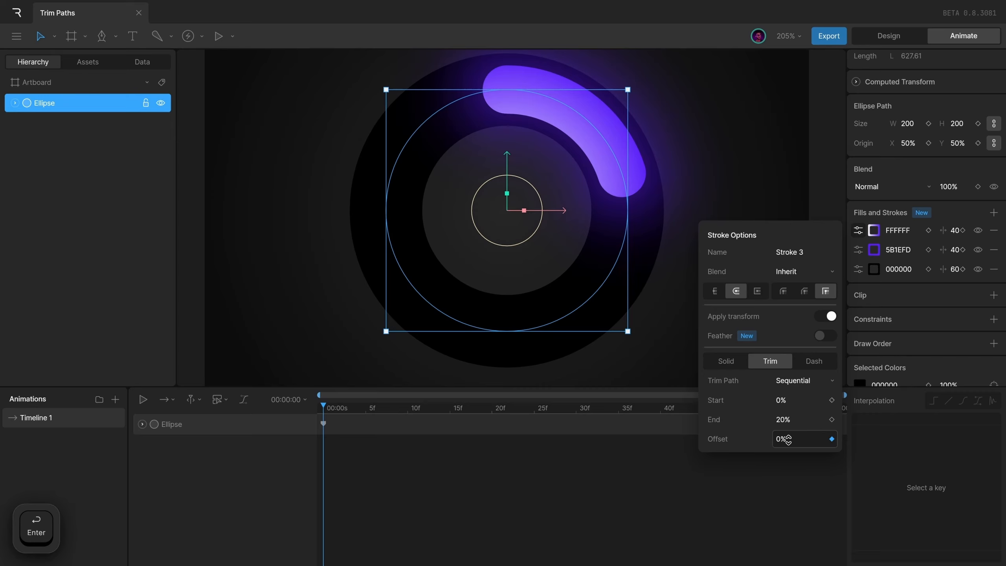
Key the FFFFFF stroke's trim Offset at 100% at 00:01:00 and play back the animation
{"action": "left_click", "coordinate": [831, 420]}
{"action": "left_click", "coordinate": [820, 438]}
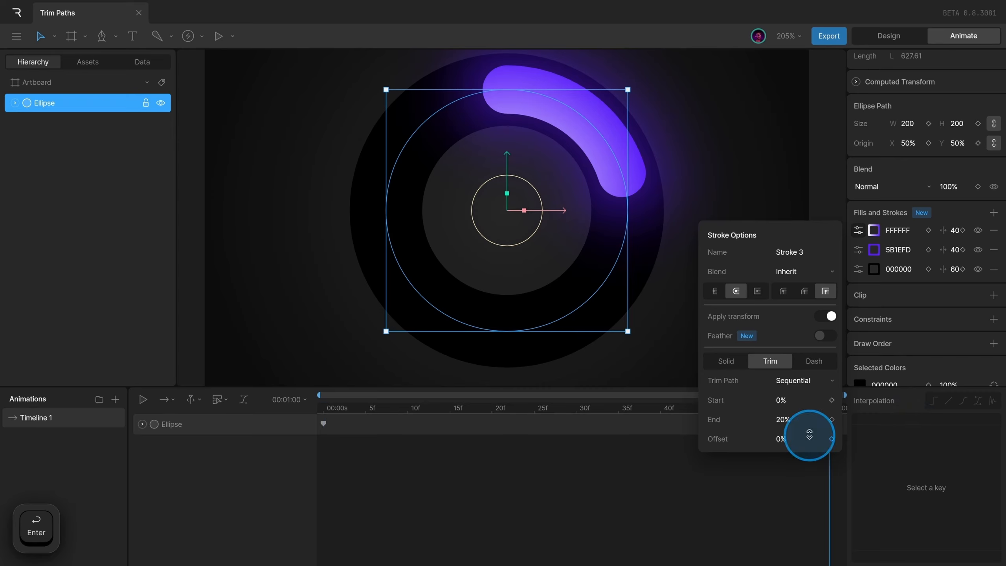
{"action": "type", "text": "100"}
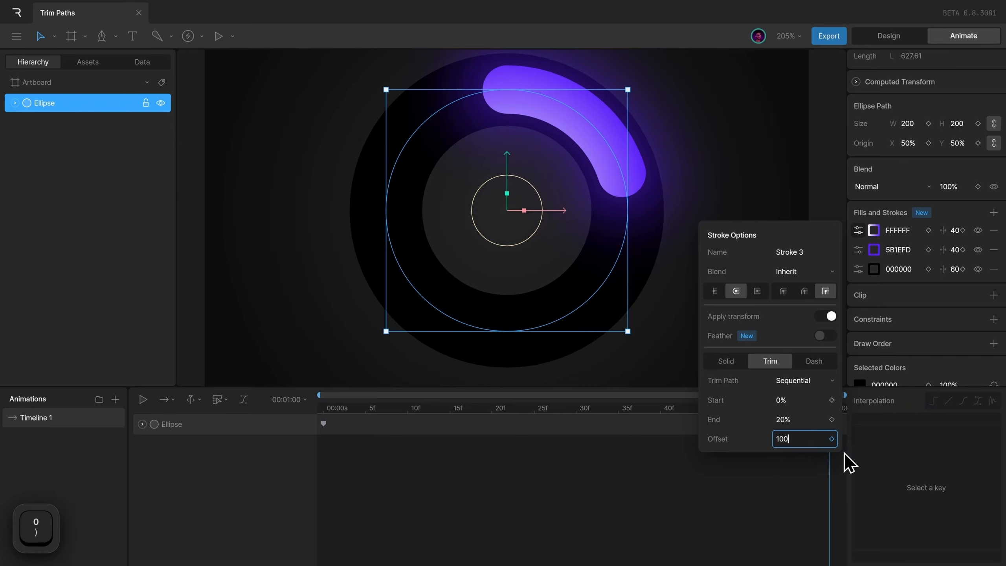
{"action": "key", "text": "Return"}
{"action": "key", "text": "space"}
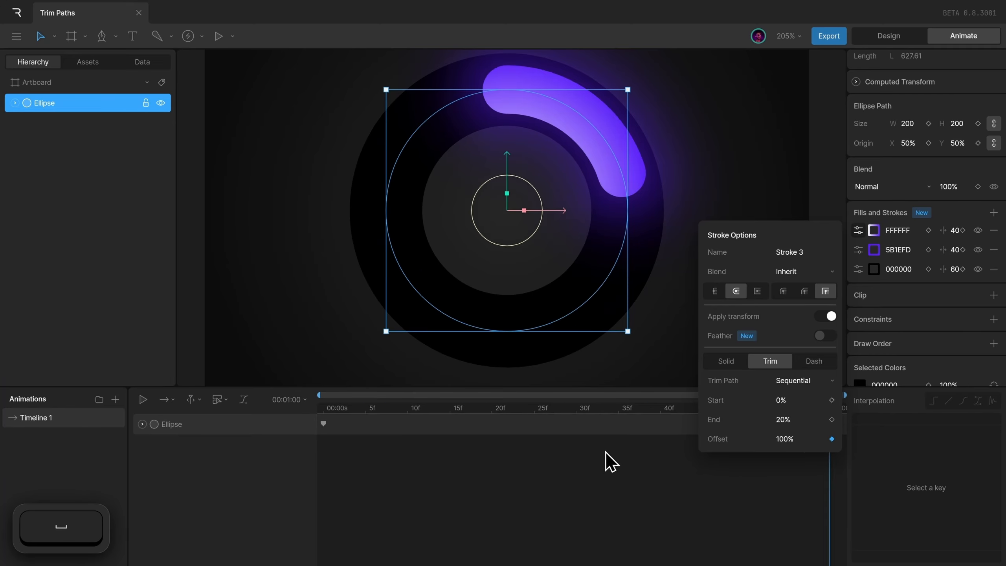
Set Timeline 1 to Loop and start playback
{"action": "left_click", "coordinate": [175, 404]}
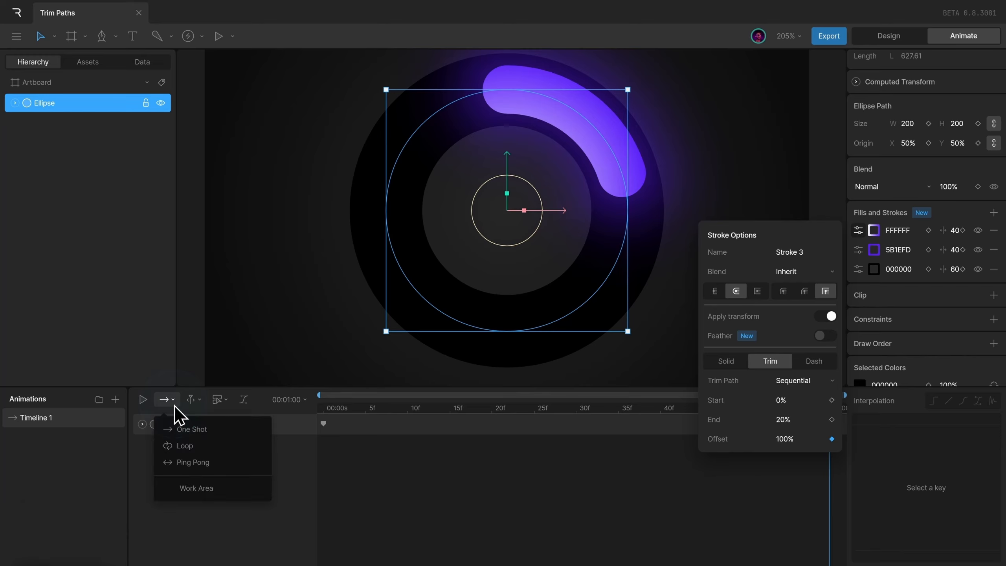
{"action": "left_click", "coordinate": [207, 444]}
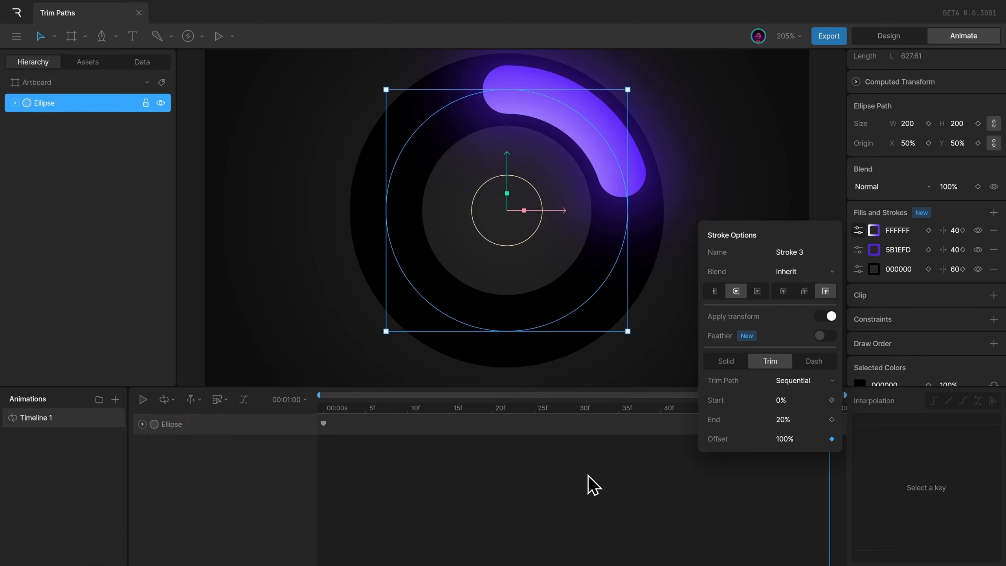
{"action": "key", "text": "space"}
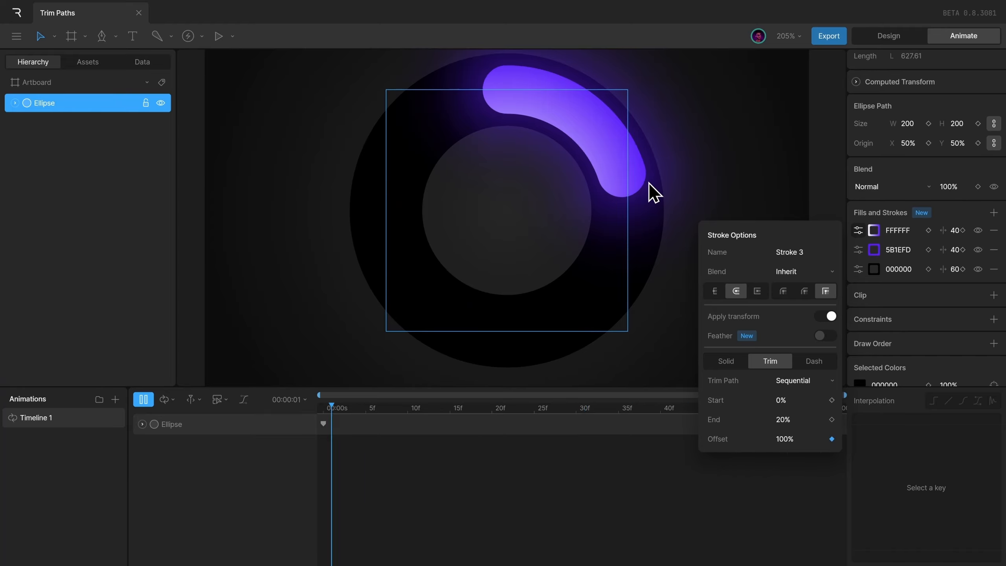
Give the FFFFFF stroke's first trim Offset key Linear interpolation, then stop playback
{"action": "left_click_drag", "start_coordinate": [374, 467], "coordinate": [279, 407]}
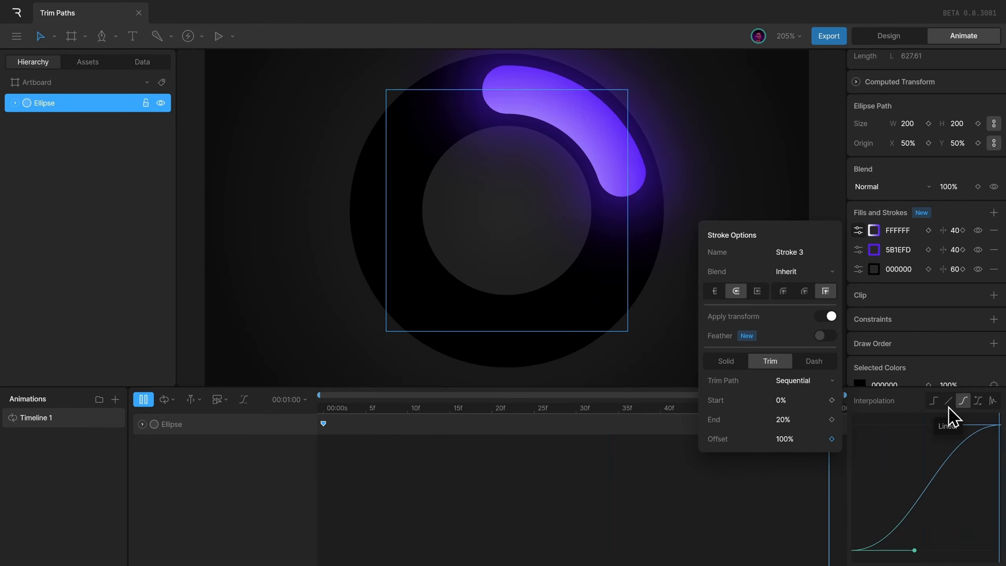
{"action": "left_click", "coordinate": [950, 403]}
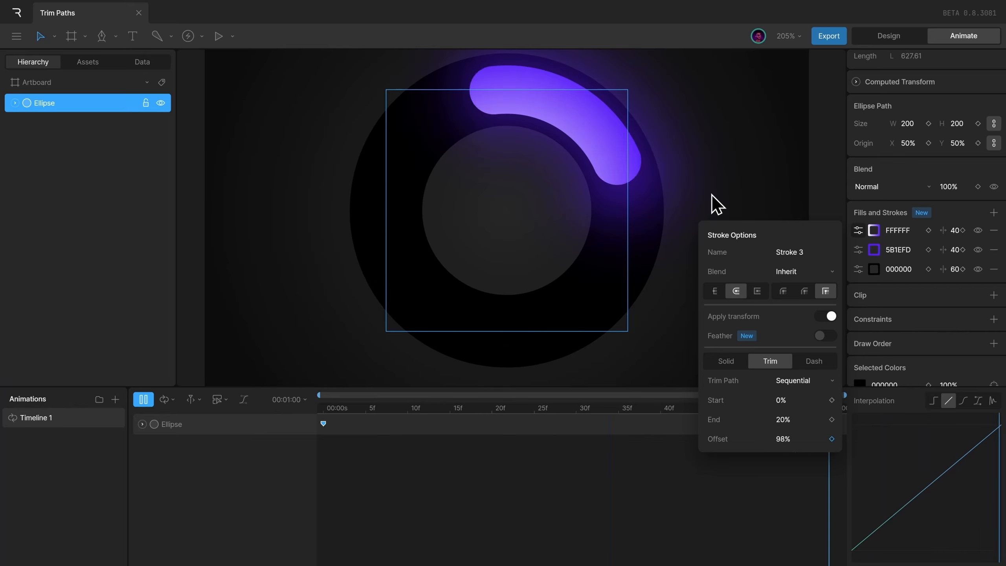
{"action": "key", "text": "space"}
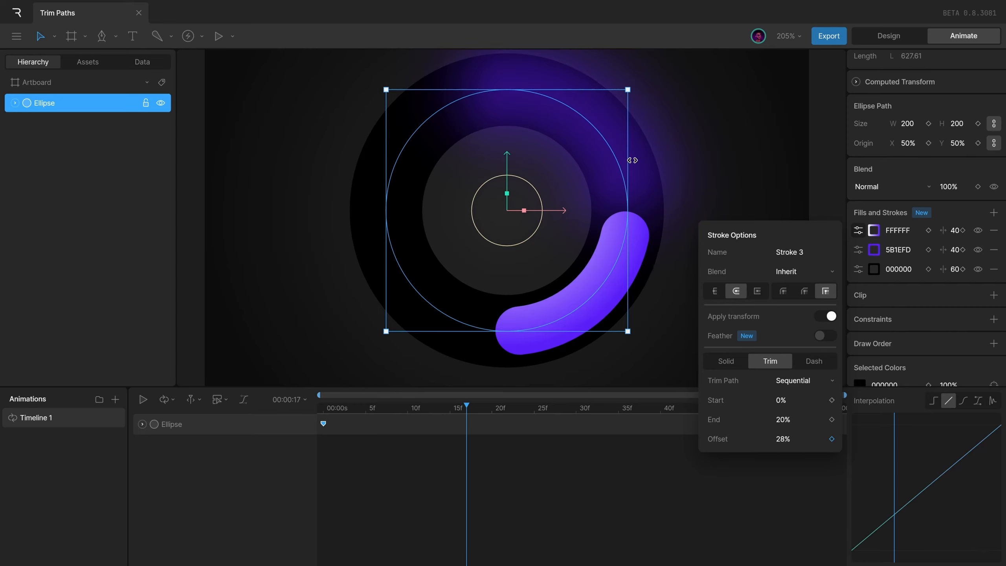
Expand the ellipse's animated stroke properties in the timeline and key the 5B1EFD stroke's trim Offset at 0% on frame 17
{"action": "left_click", "coordinate": [142, 424]}
{"action": "left_click", "coordinate": [154, 444]}
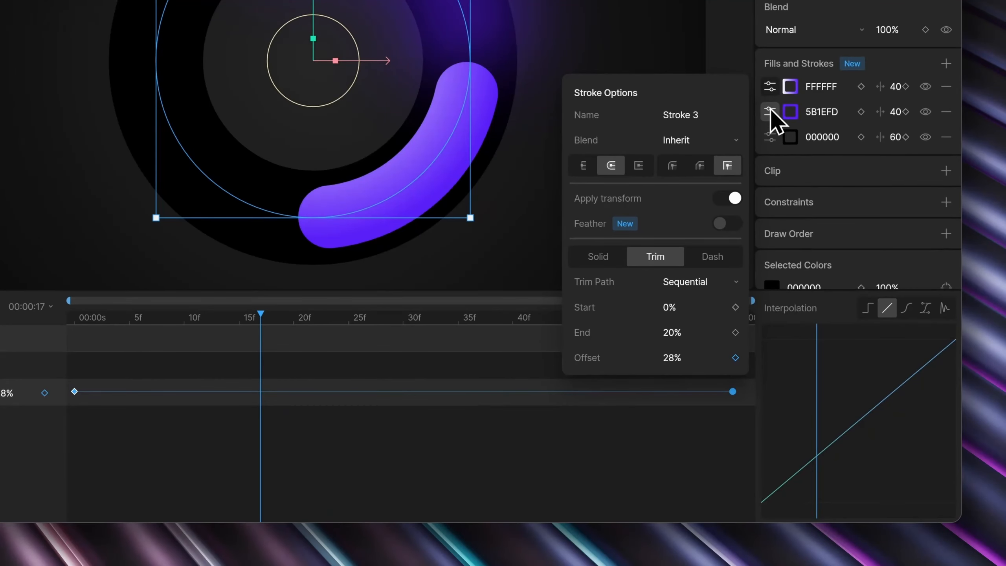
{"action": "left_click", "coordinate": [770, 110]}
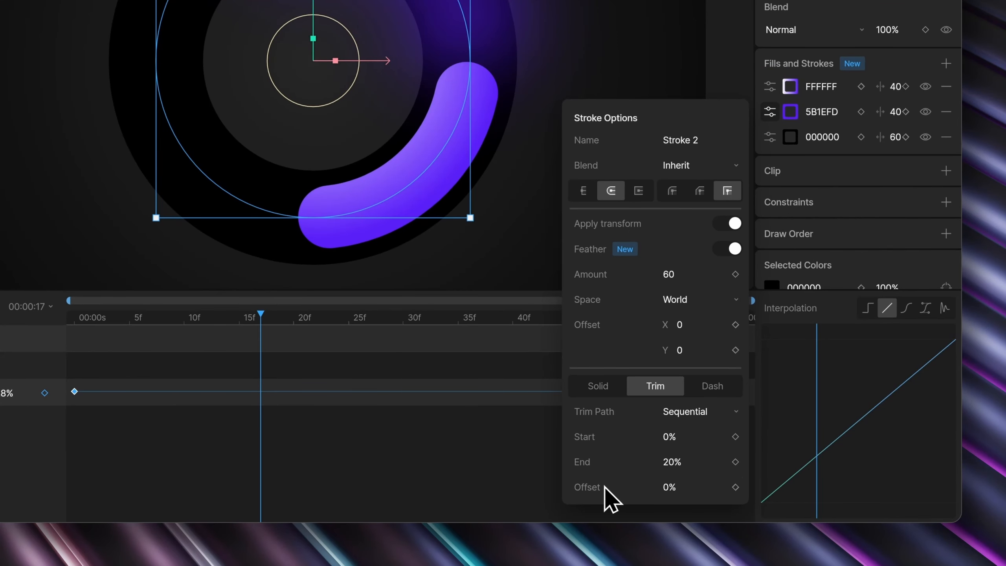
{"action": "left_click", "coordinate": [735, 487]}
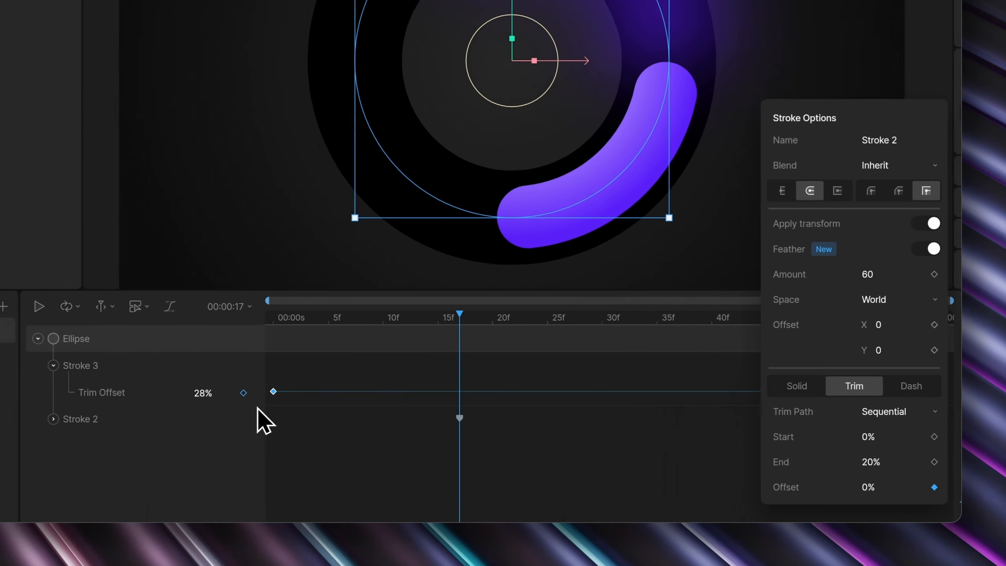
{"action": "left_click", "coordinate": [55, 419]}
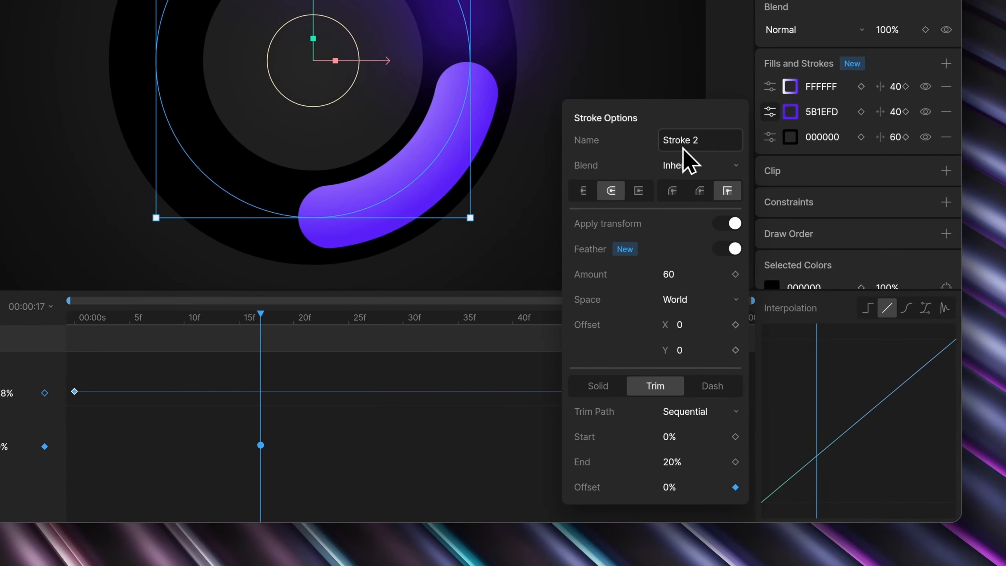
Rename the 5B1EFD stroke as Glow and the FFFFFF stroke as Stroke
{"action": "left_click", "coordinate": [722, 135]}
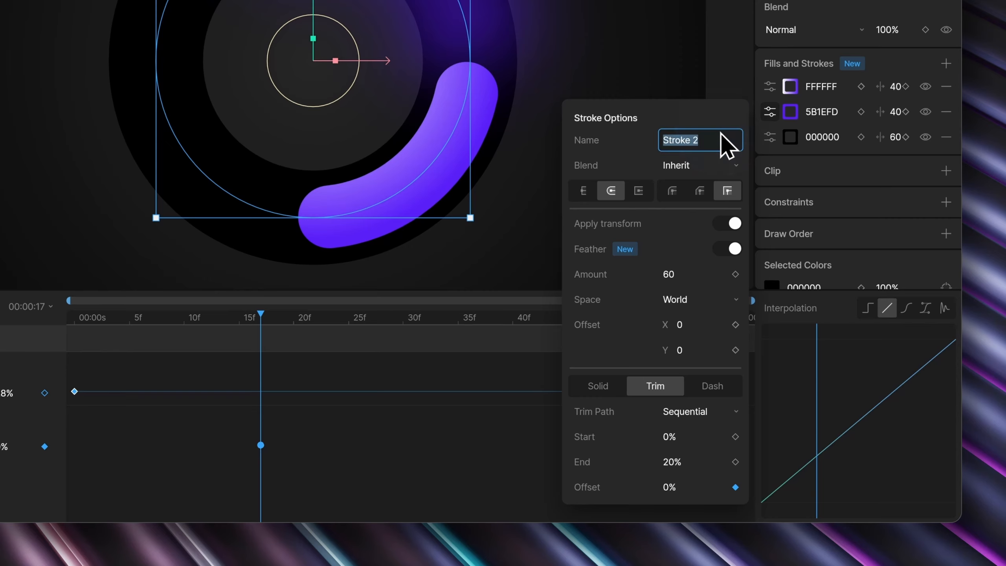
{"action": "type", "text": "Glow"}
{"action": "key", "text": "Return"}
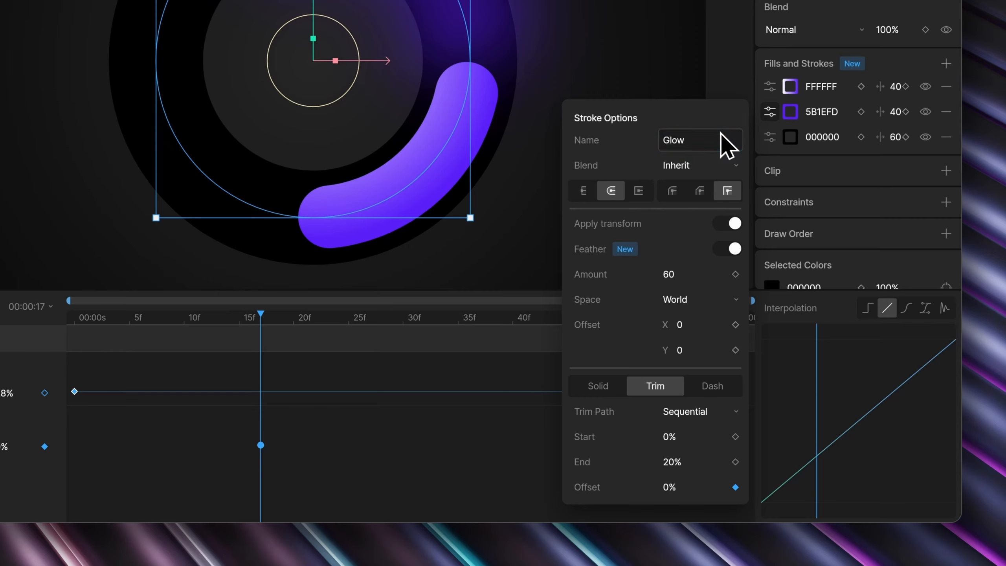
{"action": "left_click", "coordinate": [768, 87]}
{"action": "left_click", "coordinate": [730, 113]}
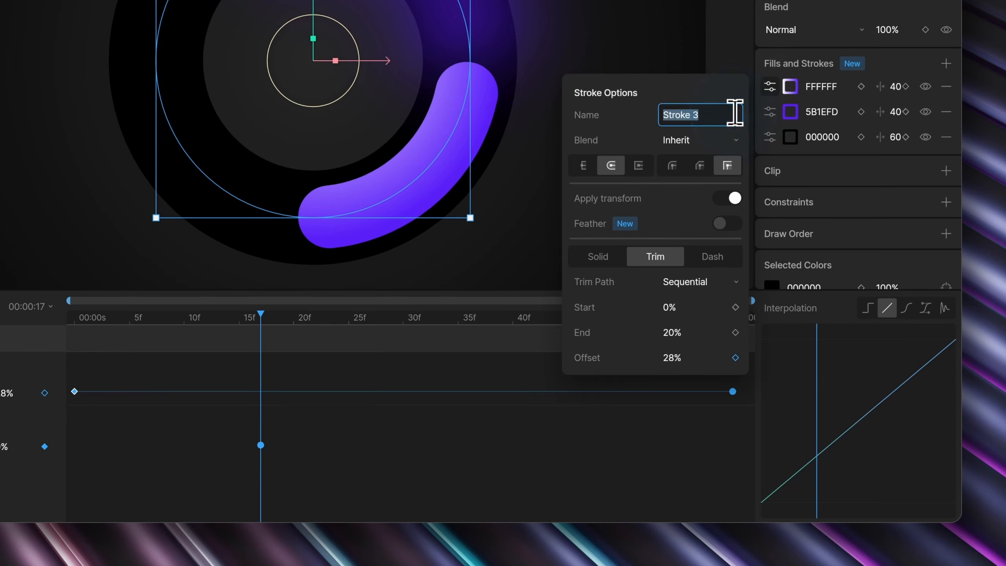
{"action": "left_click", "coordinate": [734, 114]}
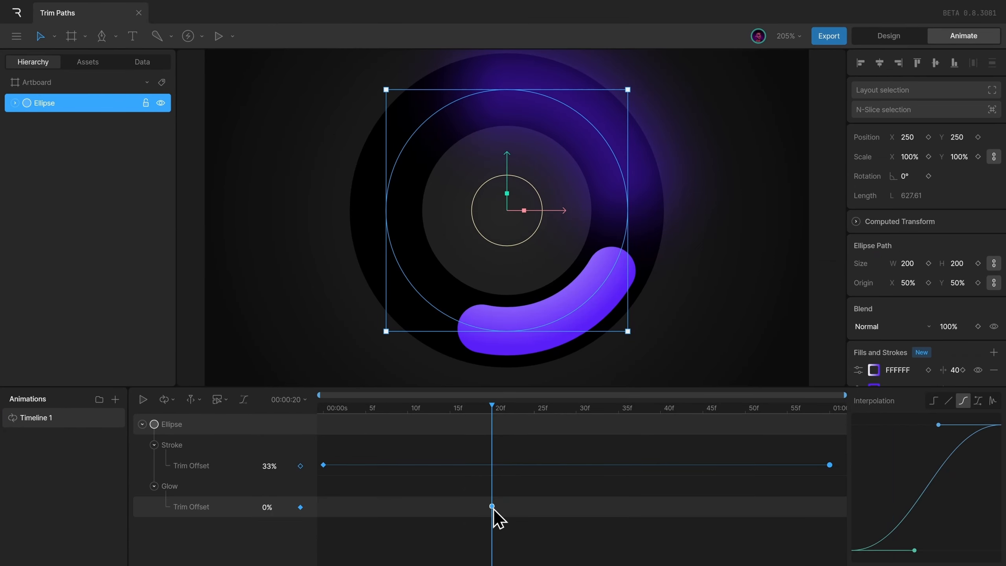
Move Glow's Trim Offset key to frame 0 and add a 100% key at 00:01:00
{"action": "left_click_drag", "start_coordinate": [493, 507], "coordinate": [300, 500]}
{"action": "left_click_drag", "start_coordinate": [495, 411], "coordinate": [915, 439]}
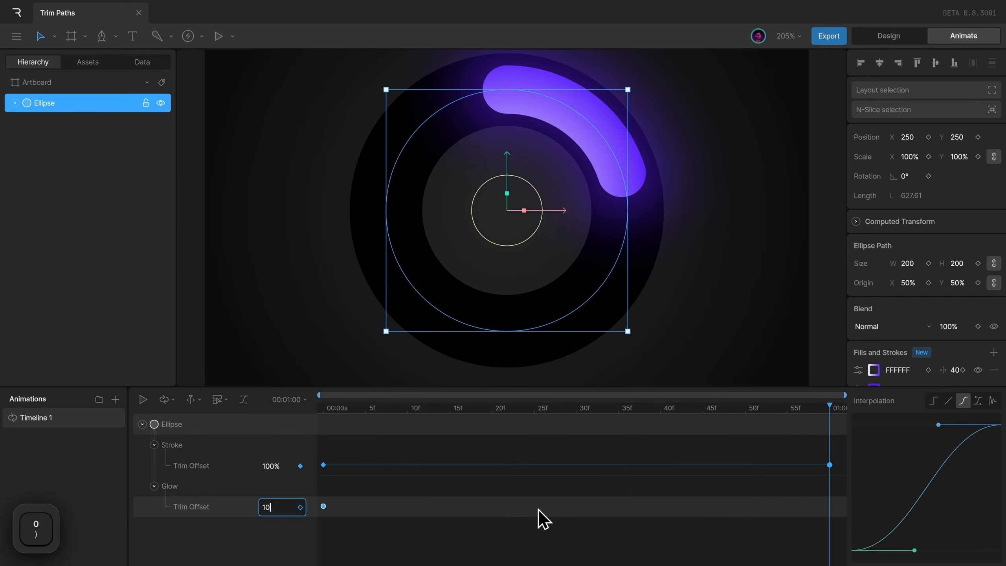
{"action": "type", "text": "0"}
{"action": "key", "text": "Return"}
{"action": "left_click", "coordinate": [284, 527]}
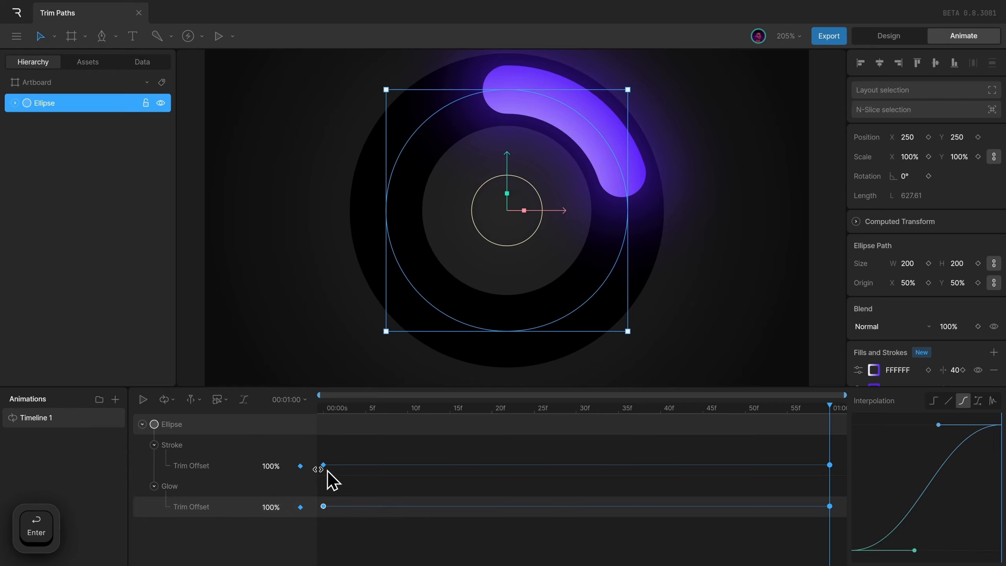
Give Glow's first Trim Offset key Linear interpolation and play back the loop
{"action": "left_click", "coordinate": [947, 402]}
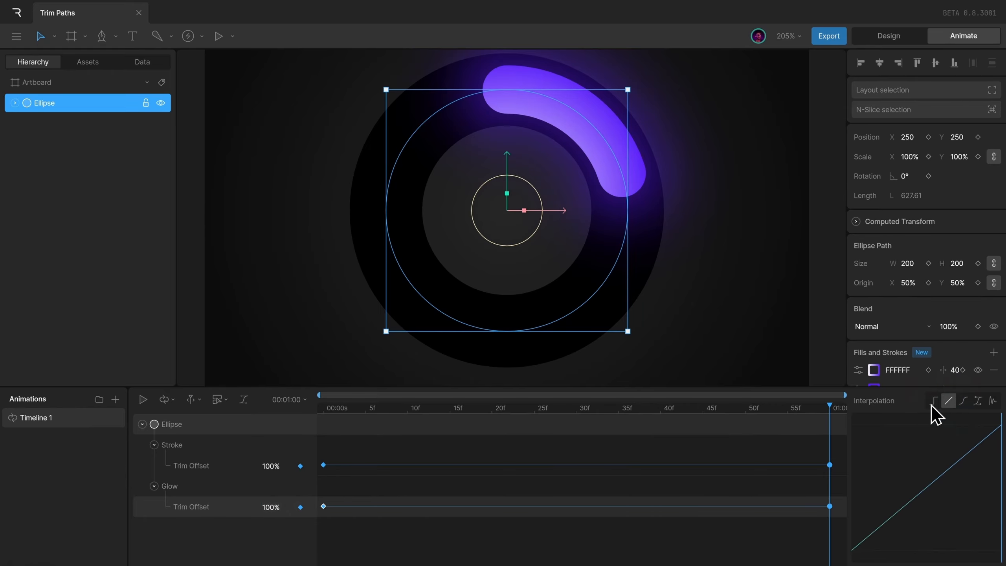
{"action": "key", "text": "space"}
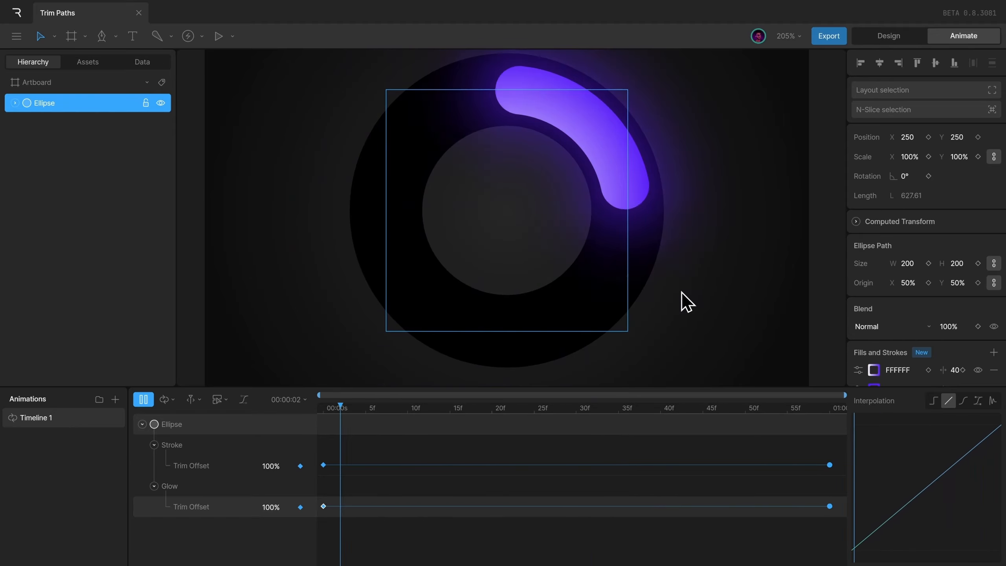
{"action": "key", "text": "space"}
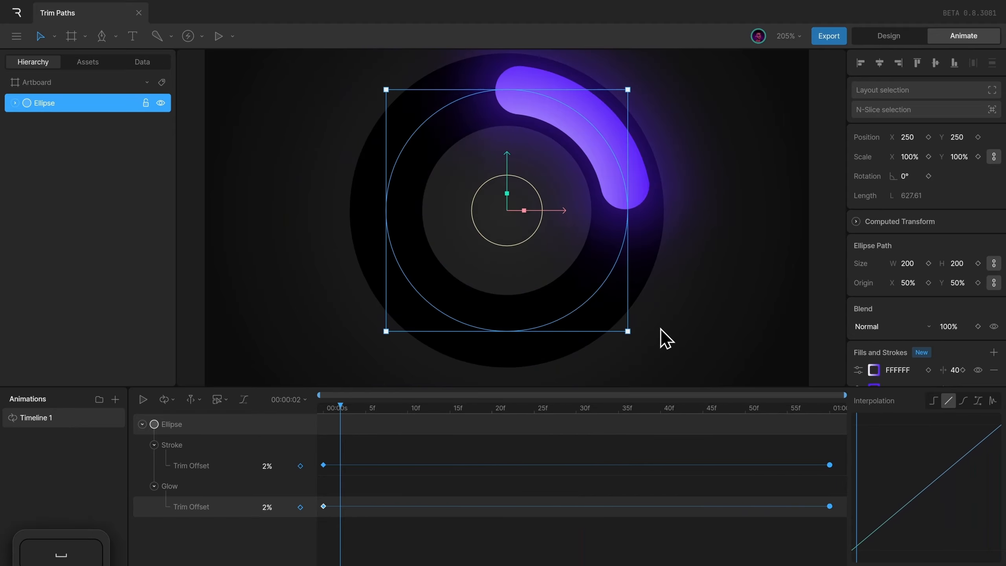
Key the trim End of the FFFFFF stroke at 20% on frame 0
{"action": "left_click", "coordinate": [323, 407]}
{"action": "scroll", "coordinate": [911, 282], "scroll_direction": "down", "scroll_amount": 5}
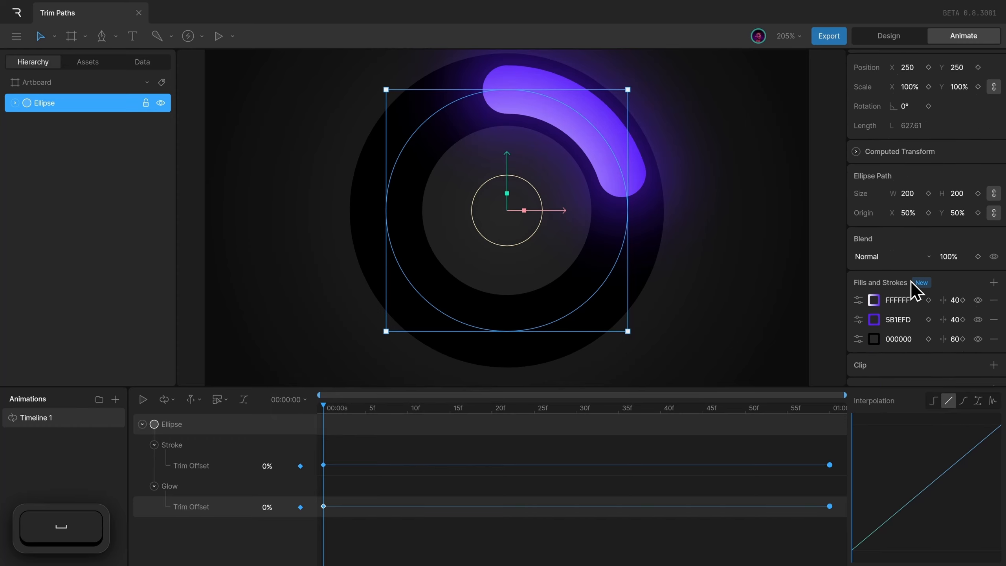
{"action": "left_click", "coordinate": [858, 214]}
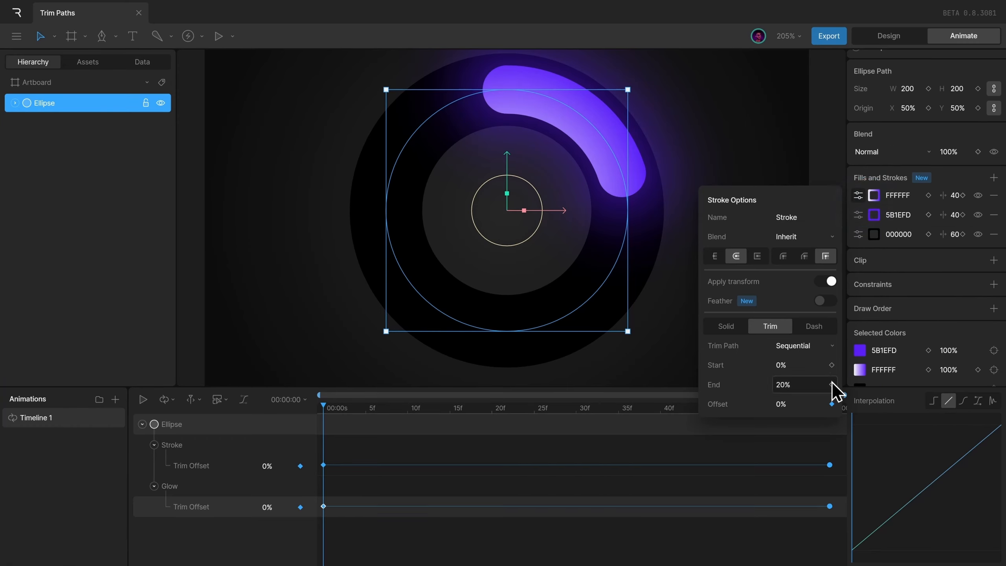
{"action": "left_click", "coordinate": [832, 385]}
Key the FFFFFF stroke's trim End at 40% on frame 30
{"action": "left_click_drag", "start_coordinate": [515, 408], "coordinate": [580, 416]}
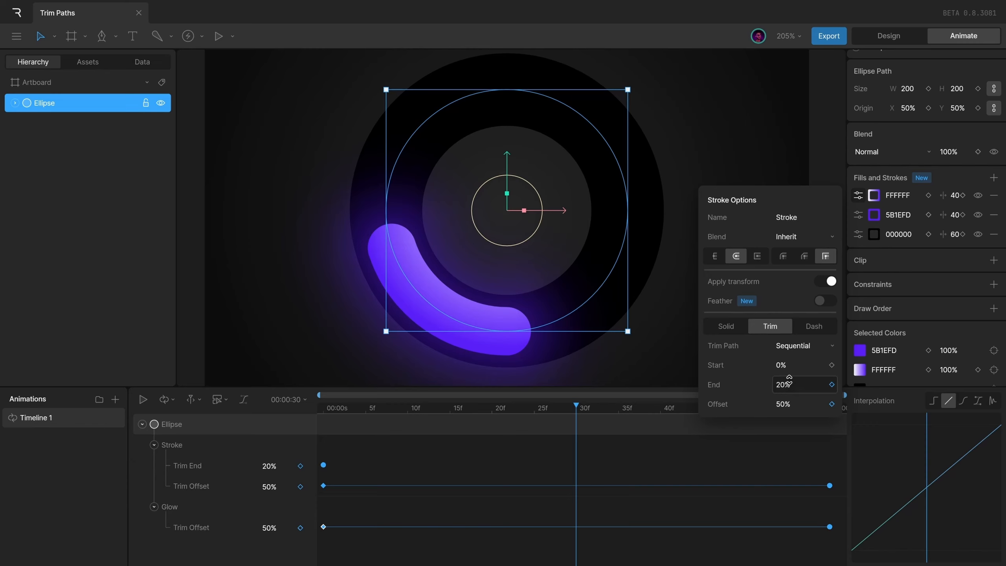
{"action": "left_click", "coordinate": [808, 393]}
{"action": "type", "text": "40"}
{"action": "key", "text": "Return"}
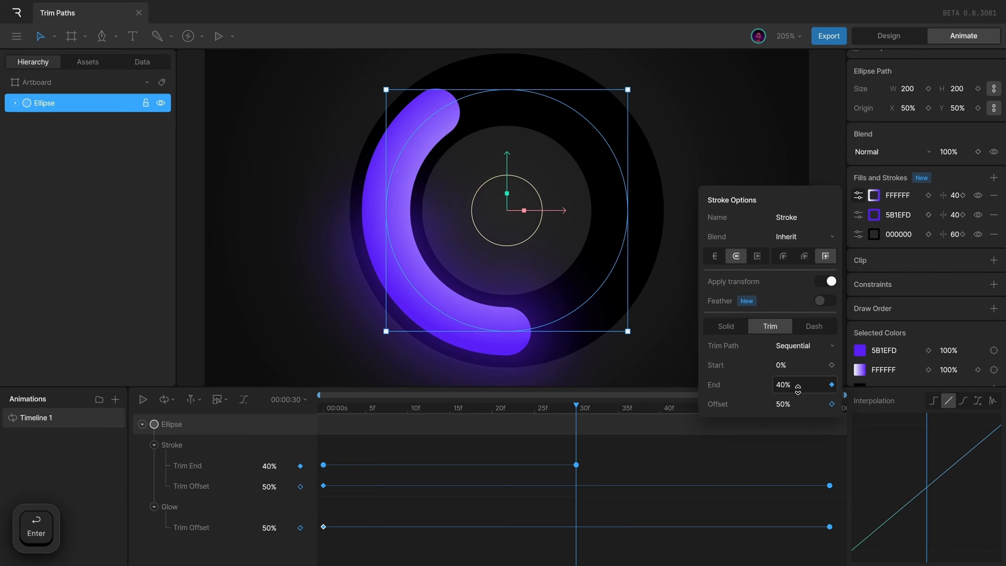
Key the FFFFFF stroke's trim End at 20% at 00:01:00 and scrub through the timeline
{"action": "left_click_drag", "start_coordinate": [587, 411], "coordinate": [861, 416]}
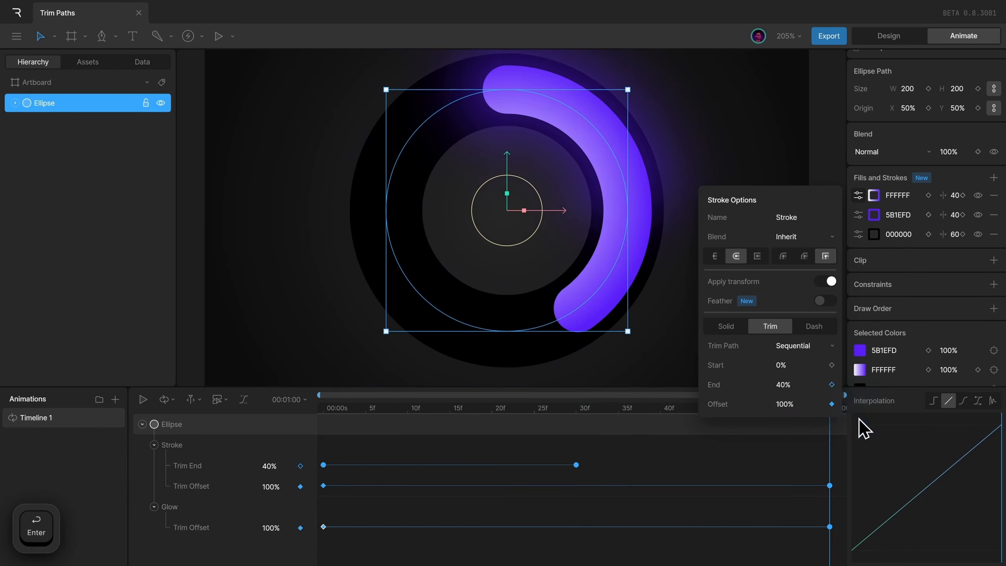
{"action": "left_click", "coordinate": [786, 383]}
{"action": "type", "text": "20"}
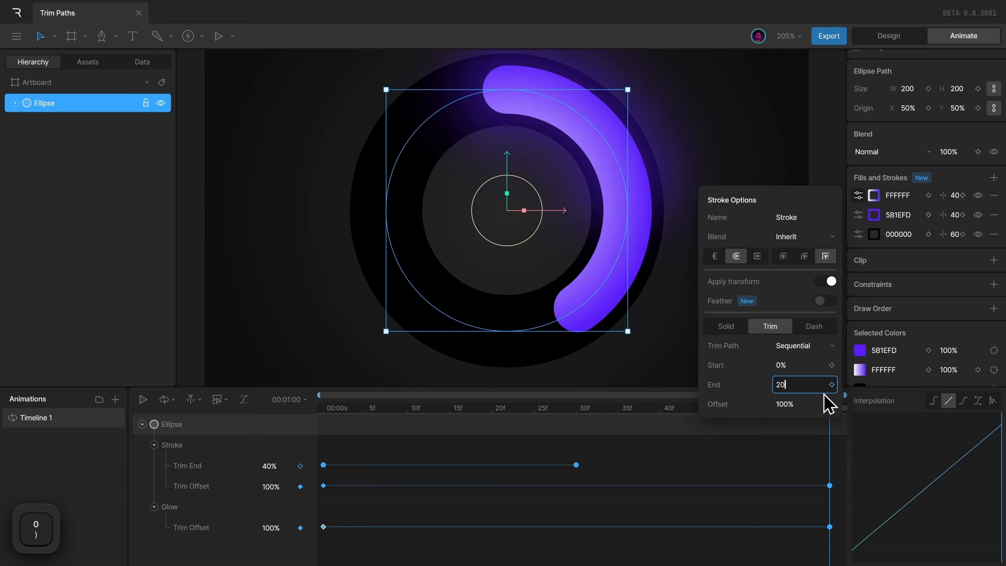
{"action": "key", "text": "Return"}
{"action": "left_click_drag", "start_coordinate": [335, 416], "coordinate": [858, 434]}
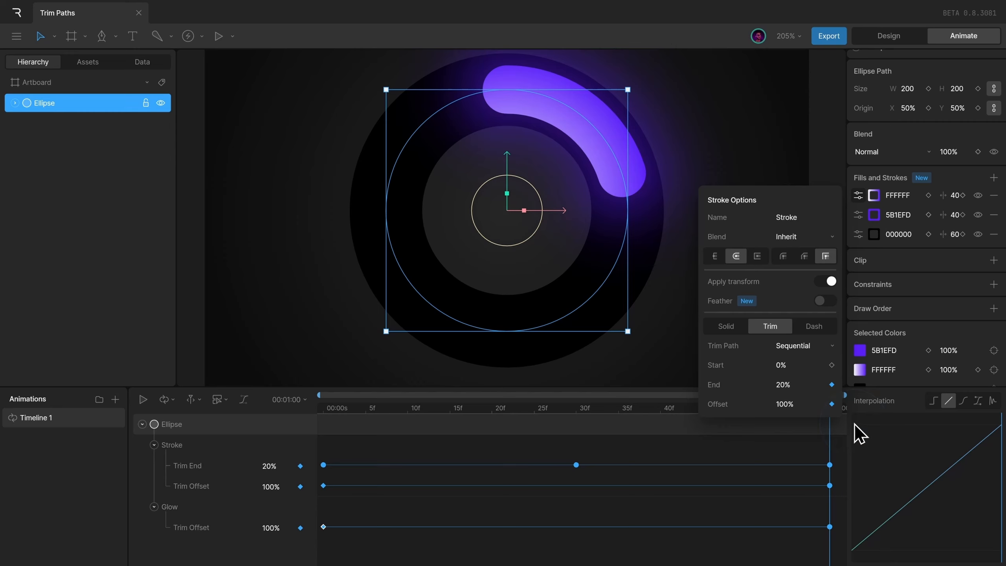
Return to frame 0 and key the trim End of the 5B1EFD Glow stroke at 20%
{"action": "left_click", "coordinate": [327, 416]}
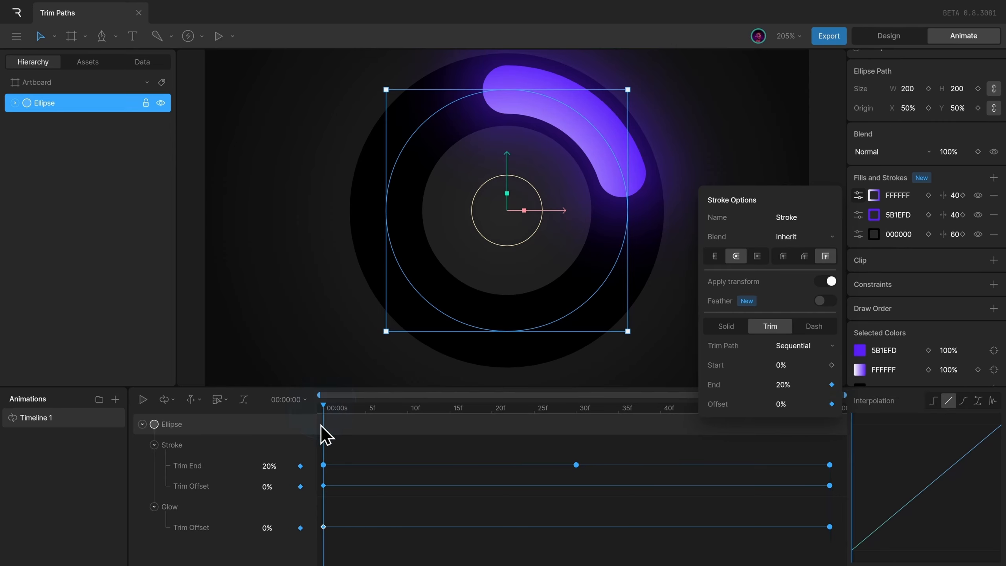
{"action": "left_click", "coordinate": [858, 216]}
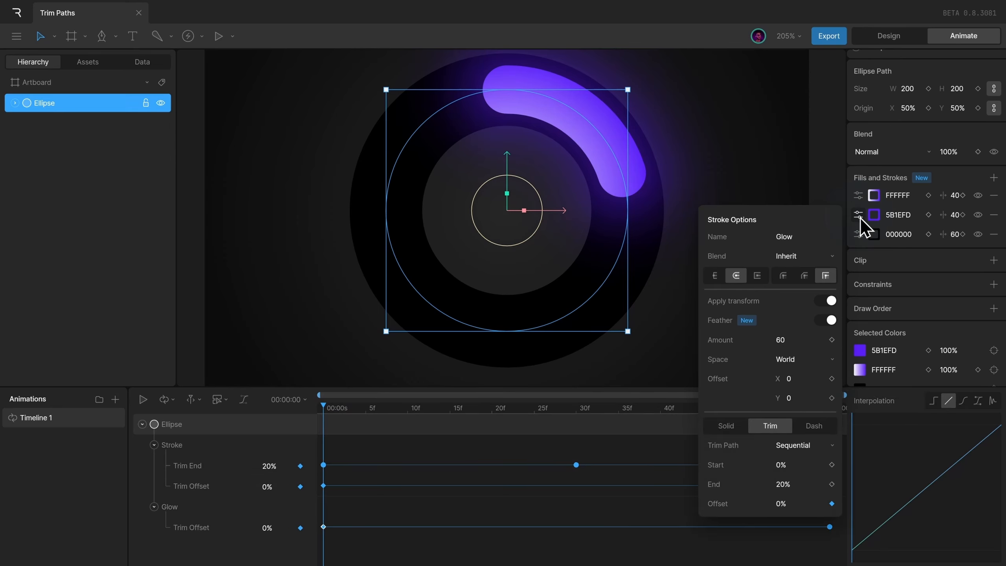
{"action": "left_click", "coordinate": [832, 484]}
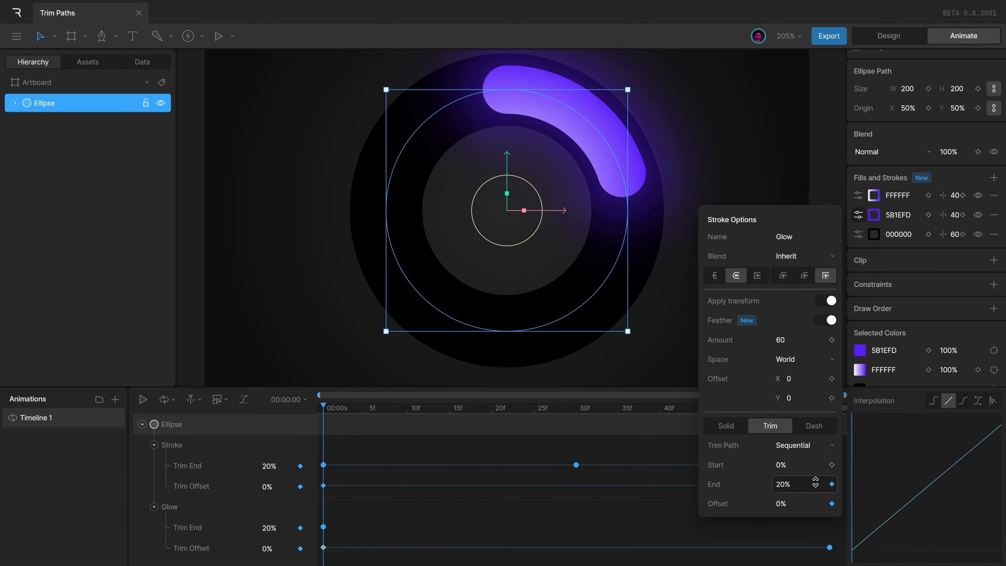
Copy the Stroke's three Trim End keys onto the Glow's Trim End at frame 0 and preview the animation
{"action": "left_click", "coordinate": [858, 214]}
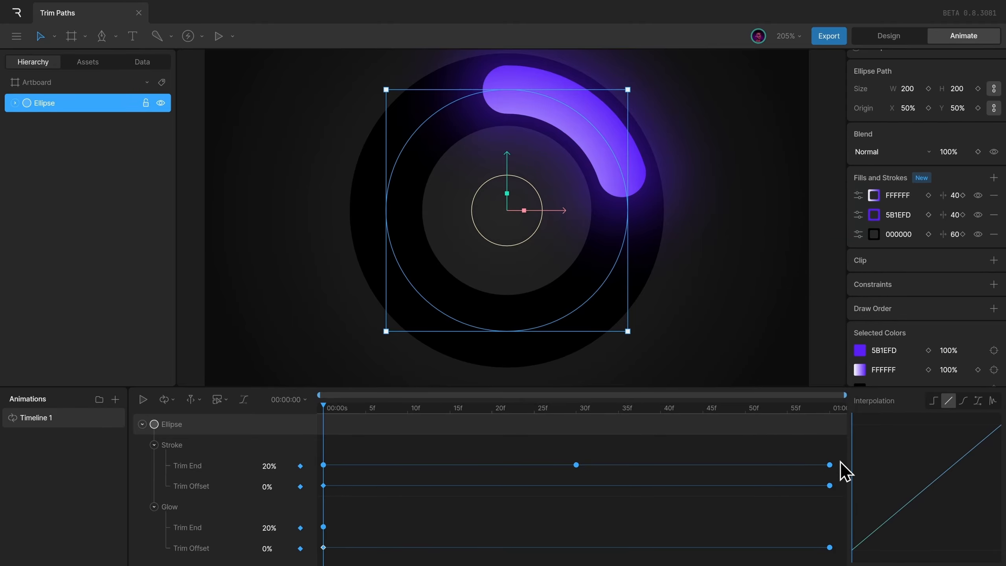
{"action": "mouse_move", "coordinate": [840, 459]}
{"action": "left_mouse_down"}
{"action": "mouse_move", "coordinate": [399, 466]}
{"action": "mouse_move", "coordinate": [306, 480]}
{"action": "left_mouse_up"}
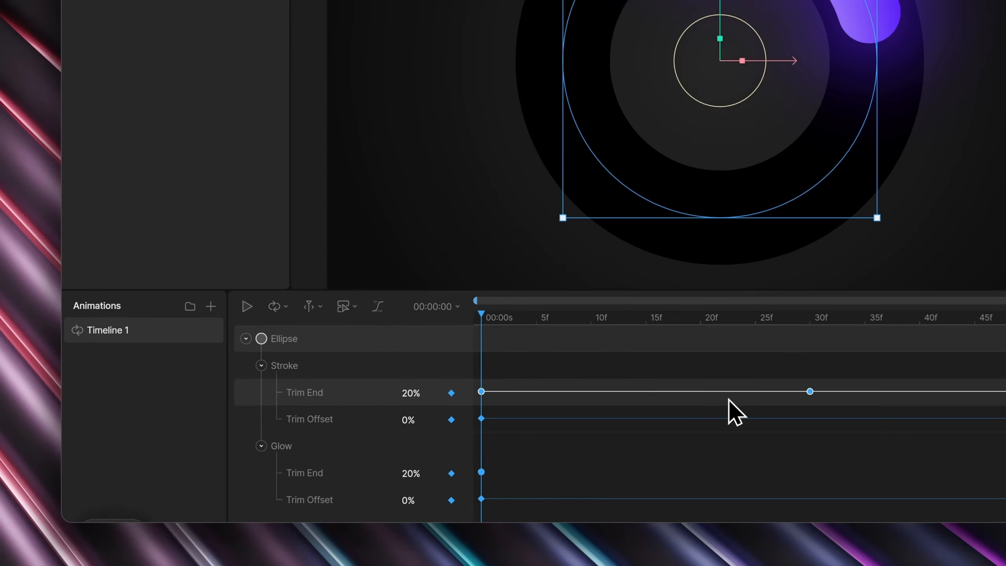
{"action": "key", "text": "ctrl+c"}
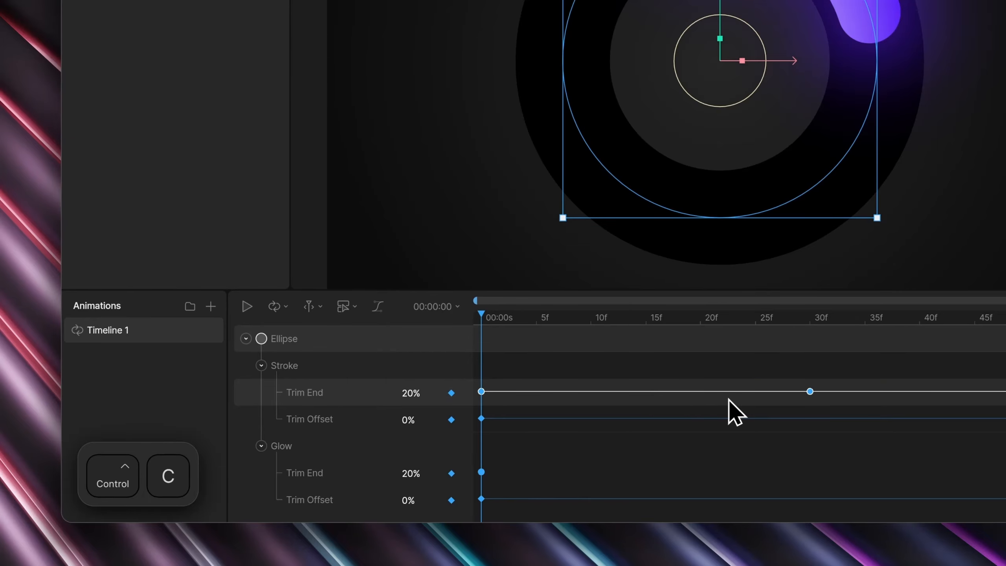
{"action": "left_click", "coordinate": [337, 476]}
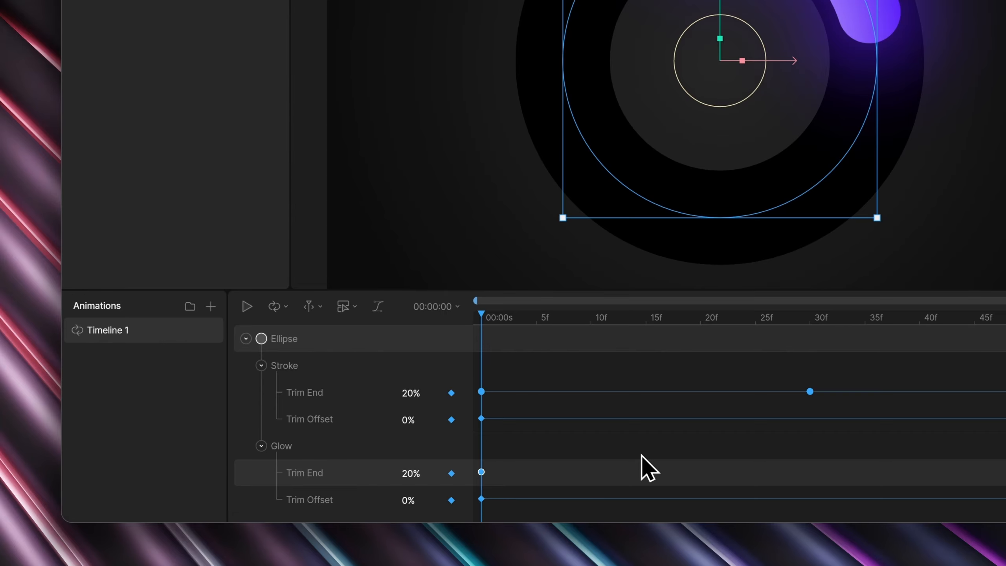
{"action": "key", "text": "ctrl+v"}
{"action": "key", "text": "space"}
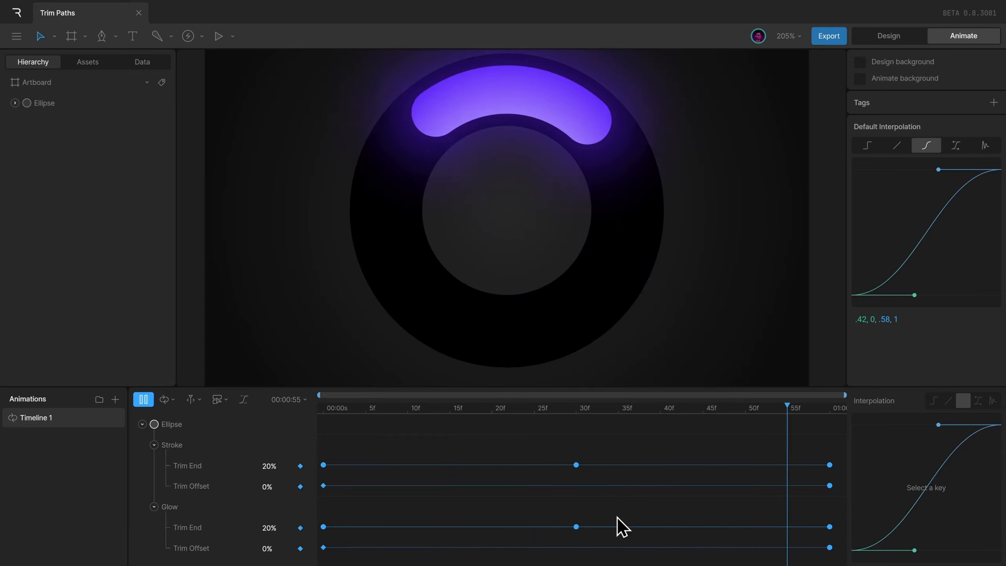
{"action": "key", "text": "space"}
Set the Trim Offset of both the Stroke and the Glow to 200% at 00:01:00 and preview the animation
{"action": "left_click_drag", "start_coordinate": [326, 408], "coordinate": [856, 454]}
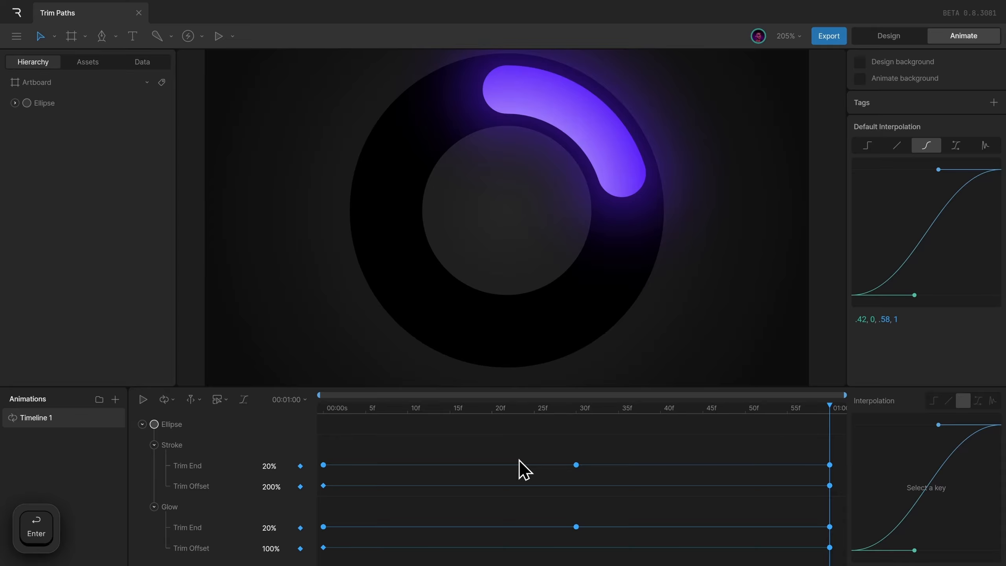
{"action": "left_click_drag", "start_coordinate": [341, 413], "coordinate": [864, 427]}
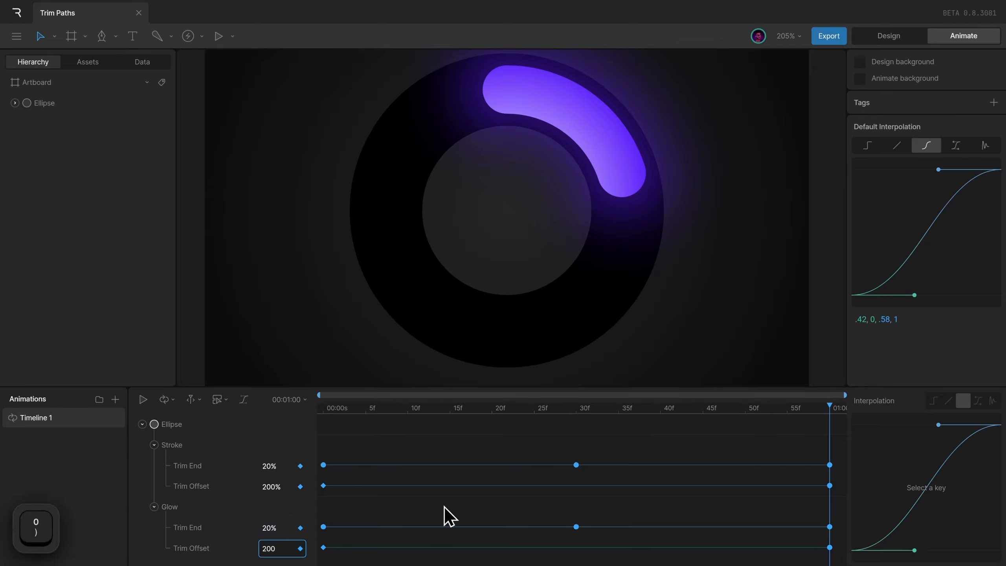
{"action": "key", "text": "space"}
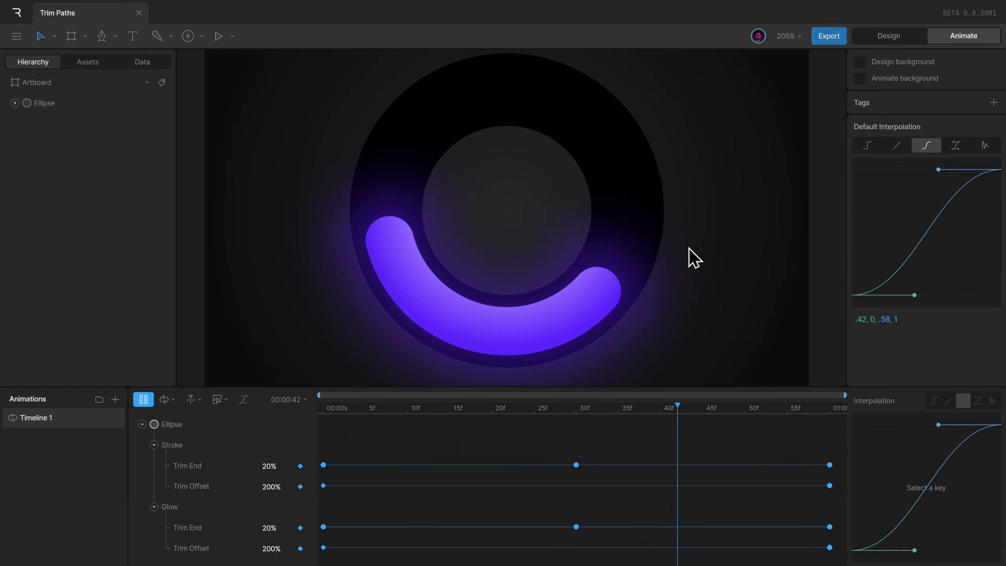
{"action": "key", "text": "space"}
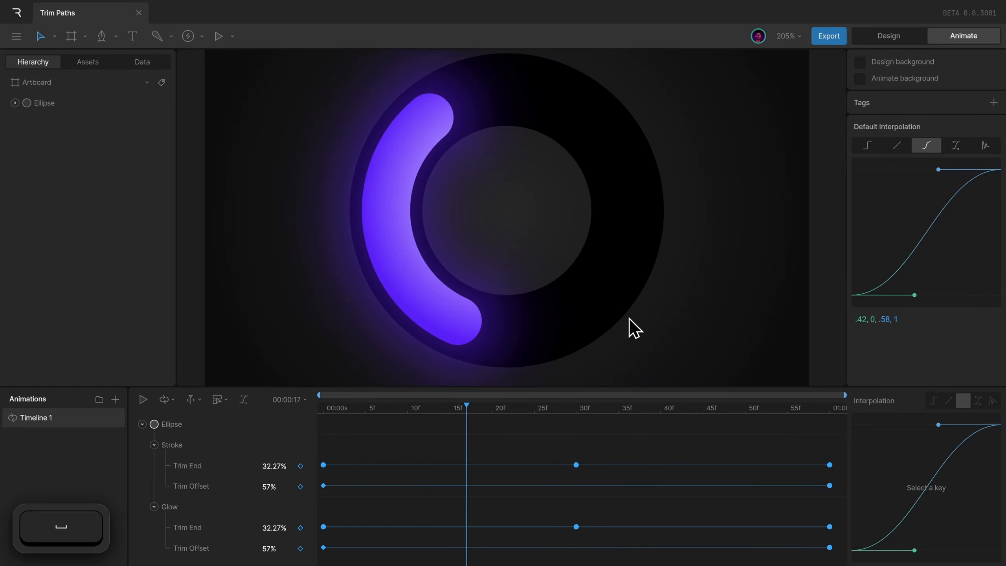
Try extending the timeline duration to 00:02:00 and moving the Stroke's last keys outward, and undo both changes
{"action": "left_click", "coordinate": [289, 399]}
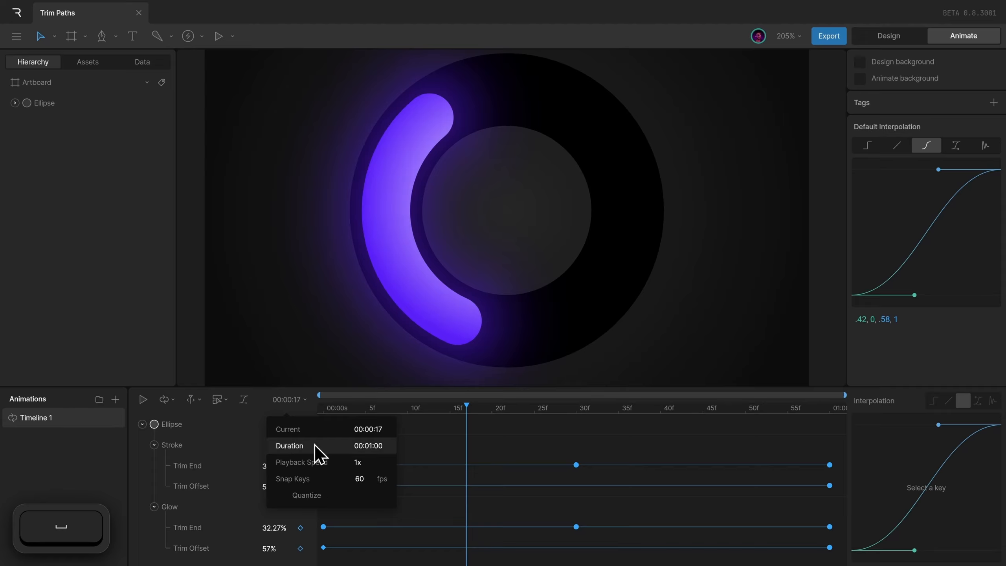
{"action": "left_click", "coordinate": [373, 443]}
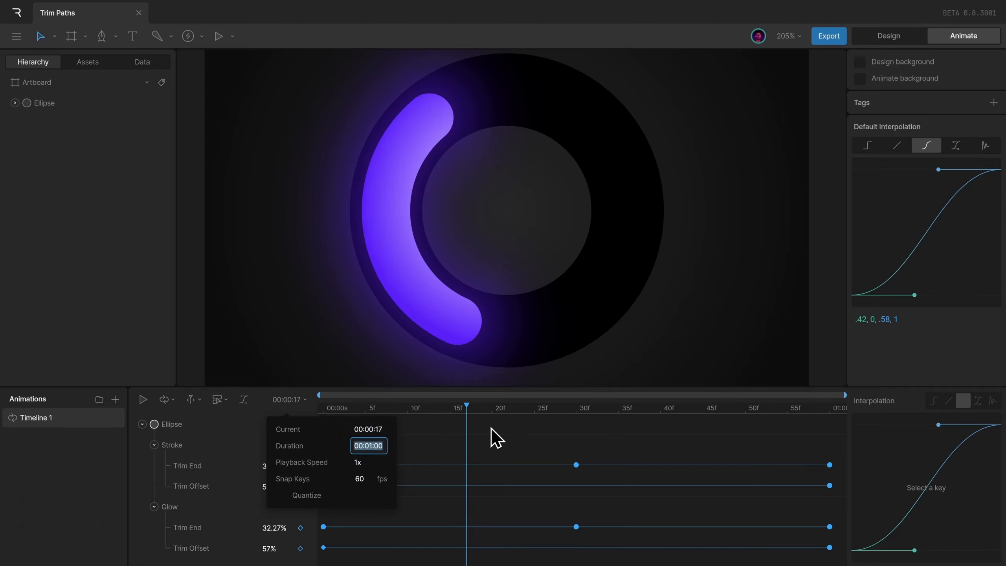
{"action": "type", "text": "2"}
{"action": "key", "text": "Return"}
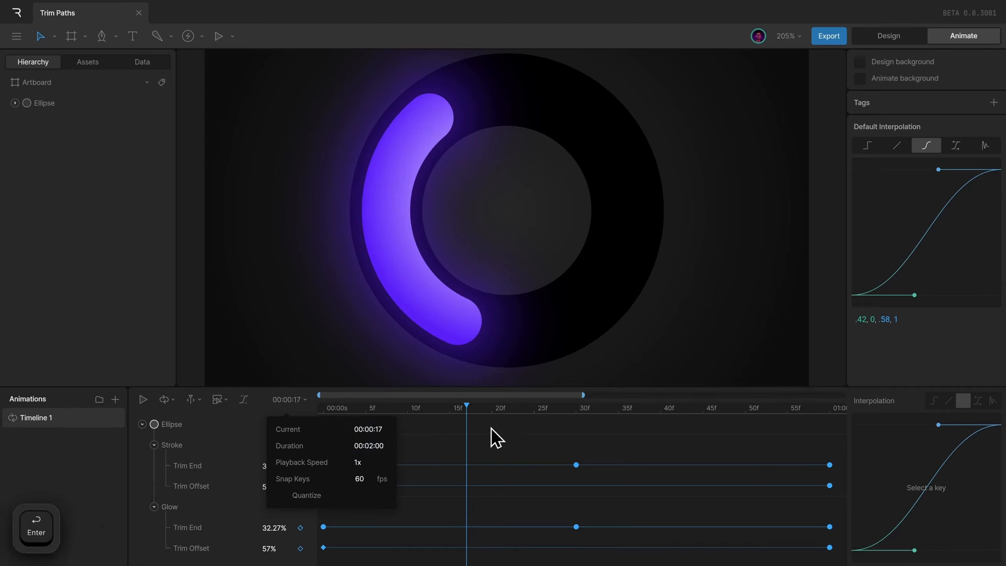
{"action": "left_click", "coordinate": [490, 428]}
{"action": "left_click_drag", "start_coordinate": [532, 396], "coordinate": [634, 403]}
{"action": "left_click_drag", "start_coordinate": [617, 443], "coordinate": [675, 499]}
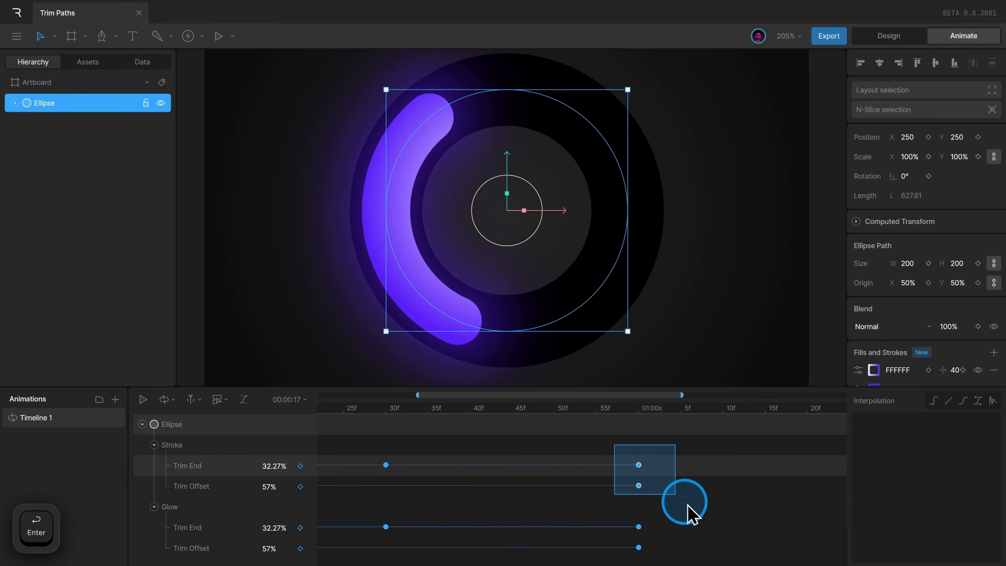
{"action": "left_click_drag", "start_coordinate": [637, 467], "coordinate": [748, 474]}
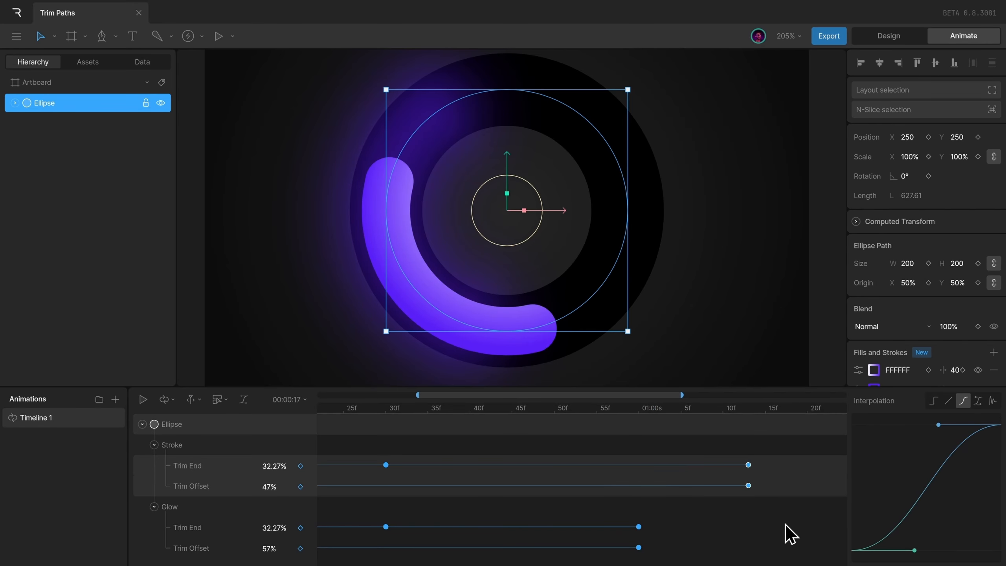
{"action": "key", "text": "ctrl+z"}
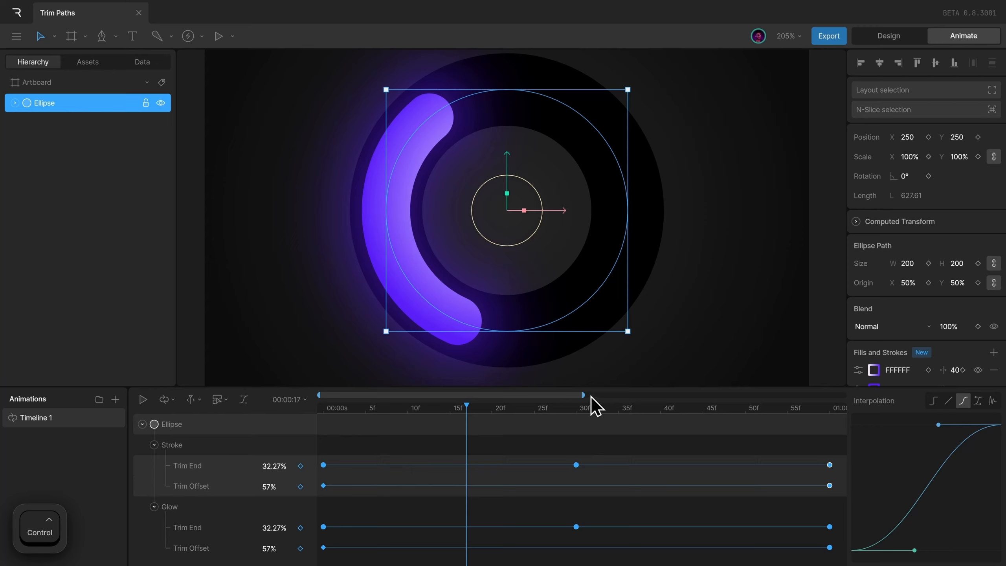
{"action": "key", "text": "ctrl+z"}
Set the timeline's playback speed to 0.5x and play the loader animation from frame 0
{"action": "left_click", "coordinate": [279, 401]}
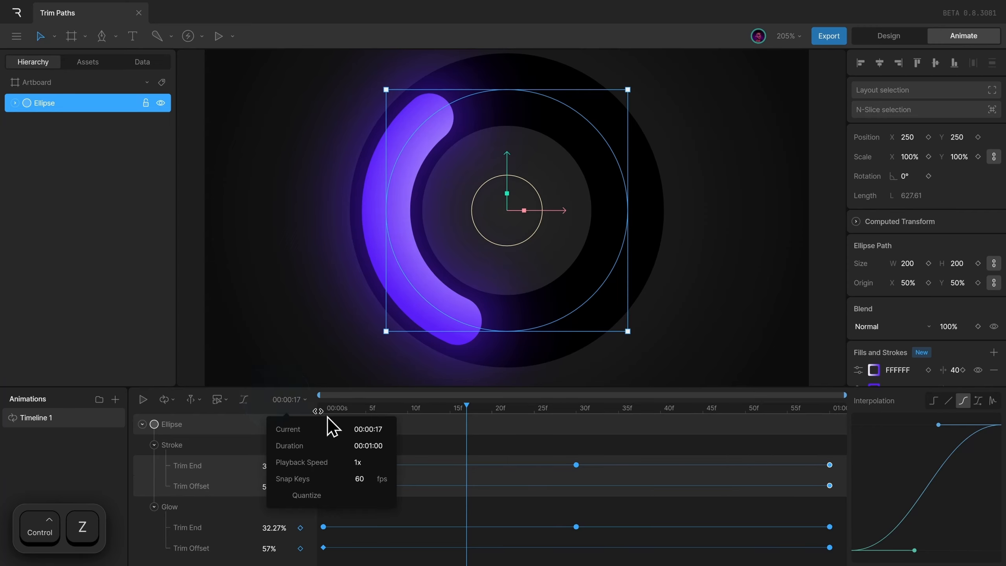
{"action": "left_click", "coordinate": [368, 462]}
{"action": "type", "text": "0.5"}
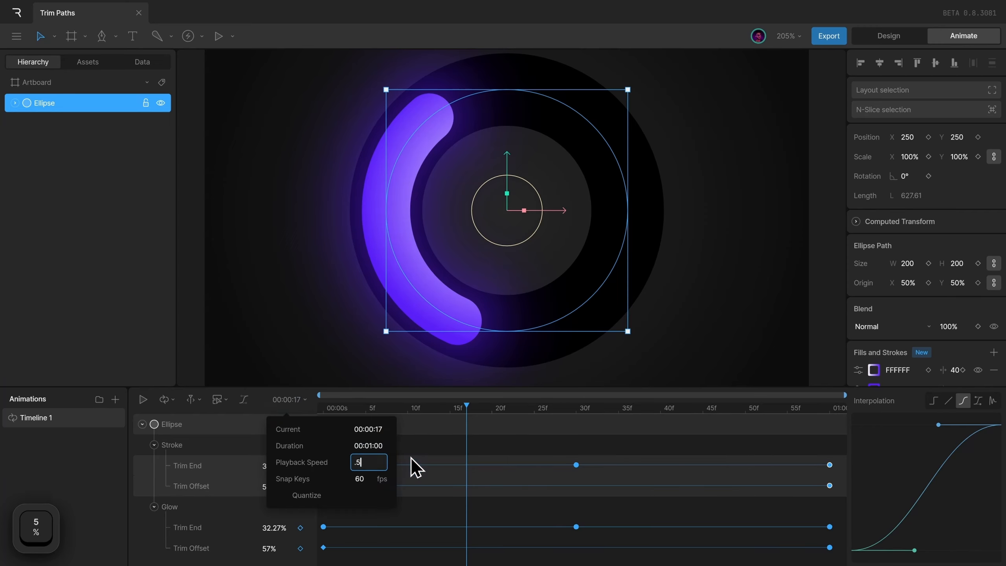
{"action": "key", "text": "Return"}
{"action": "left_click", "coordinate": [443, 425]}
{"action": "left_click_drag", "start_coordinate": [441, 408], "coordinate": [170, 406]}
{"action": "key", "text": "space"}
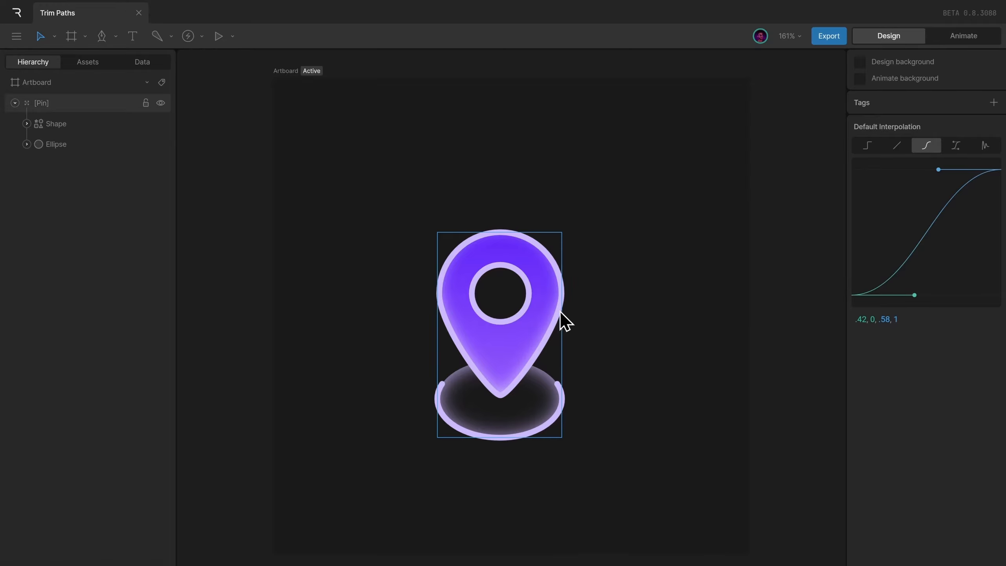
Open the stroke options of the pin's base ellipse and try shifting its trim Offset to about 144%
{"action": "left_click", "coordinate": [469, 410]}
{"action": "left_click", "coordinate": [863, 350]}
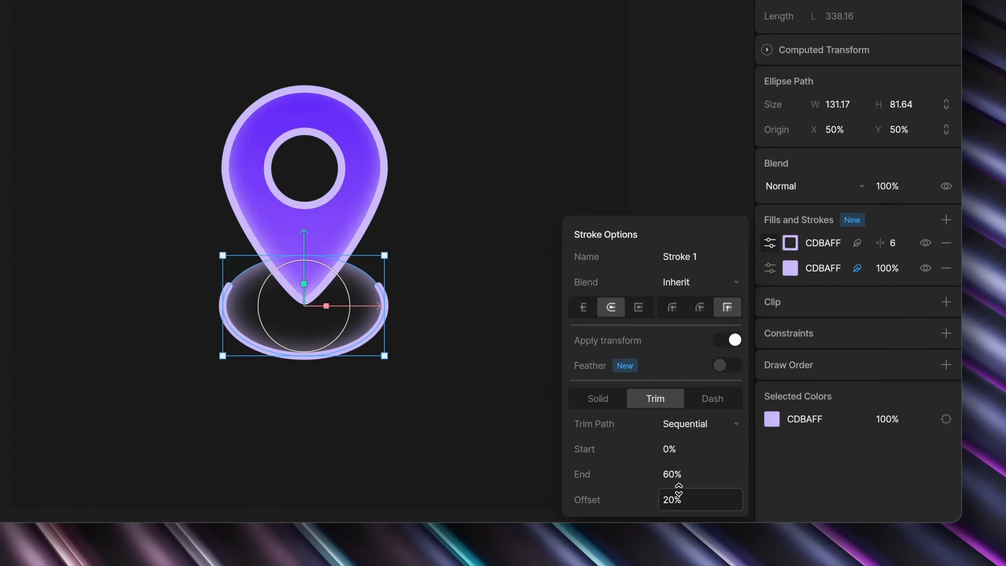
{"action": "mouse_move", "coordinate": [679, 489]}
{"action": "left_mouse_down"}
{"action": "mouse_move", "coordinate": [714, 404]}
{"action": "mouse_move", "coordinate": [734, 96]}
{"action": "mouse_move", "coordinate": [678, 425]}
{"action": "left_mouse_up"}
{"action": "left_click_drag", "start_coordinate": [707, 32], "coordinate": [687, 36]}
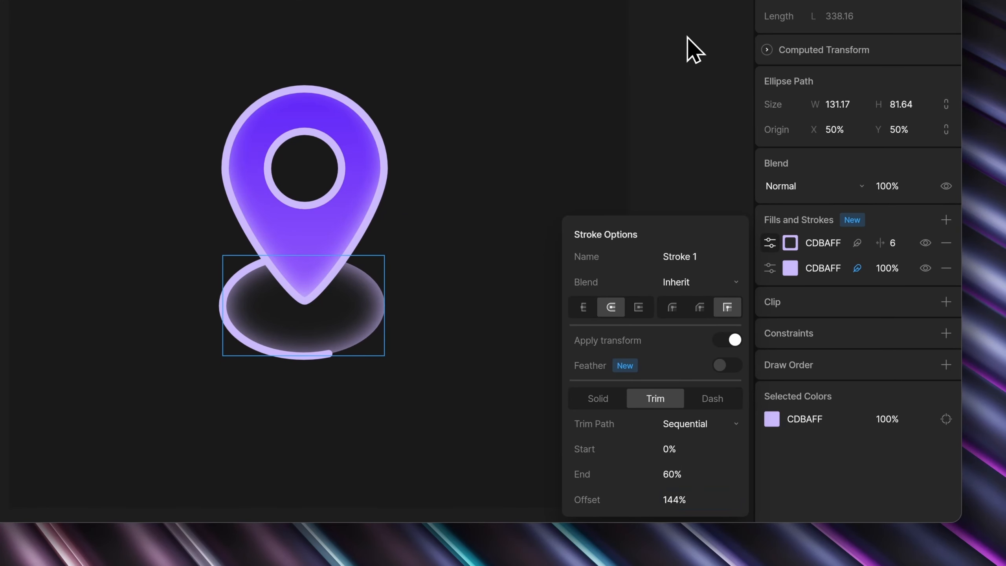
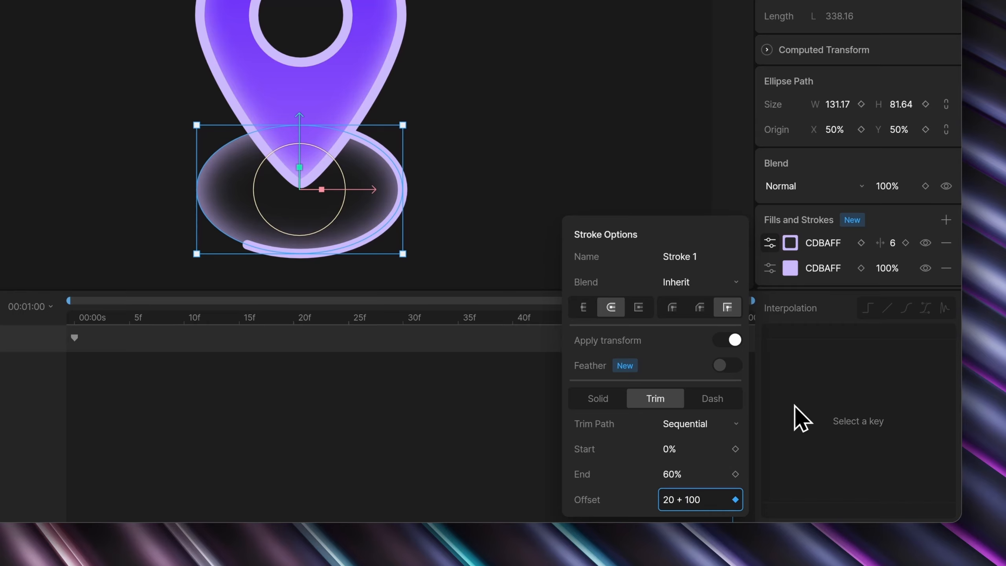
Key the base ellipse stroke's trim Offset at 20 + 100 percent on 00:01:00 and close its stroke options
{"action": "key", "text": "Return"}
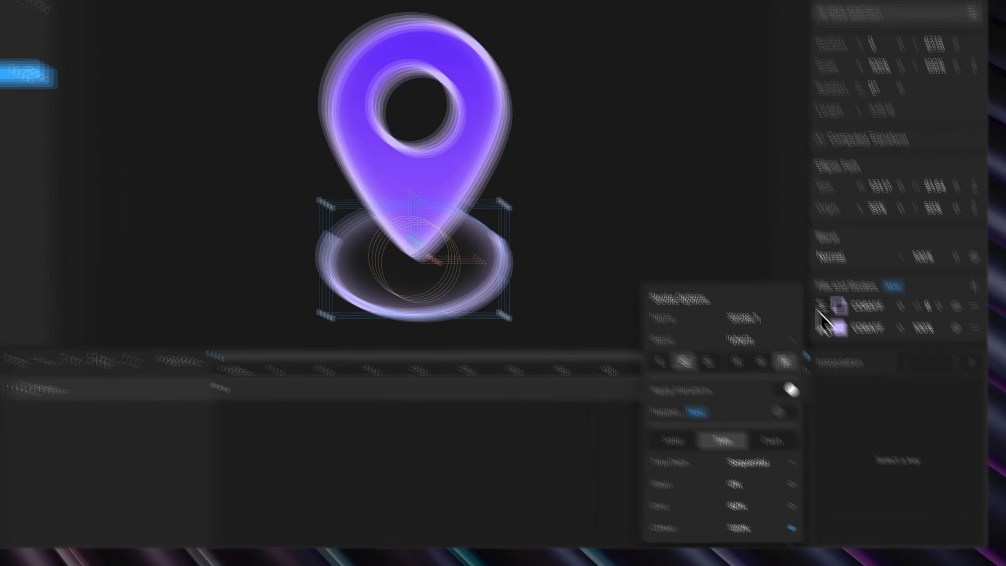
{"action": "left_click", "coordinate": [769, 242]}
{"action": "key", "text": "space"}
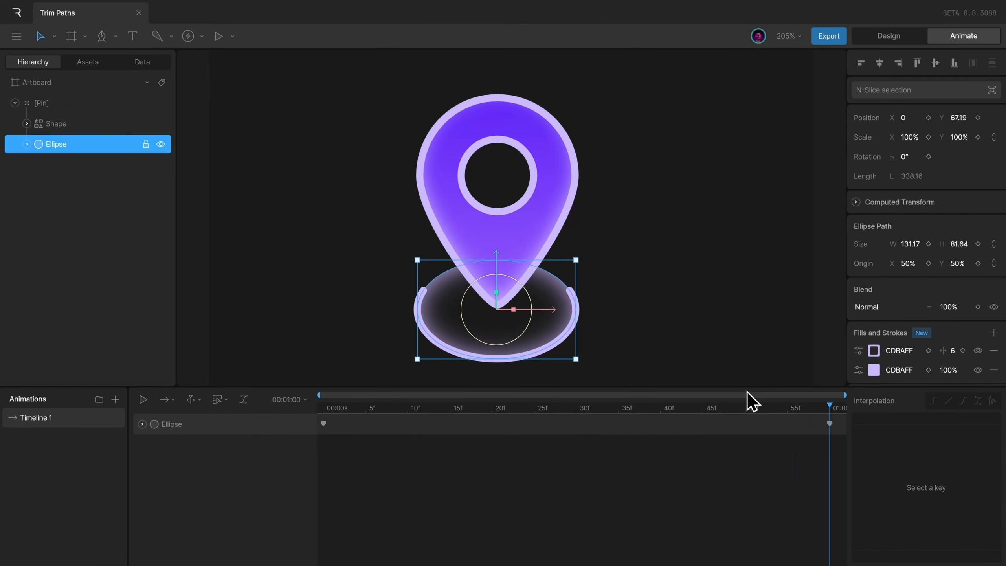
Set Timeline 1 to Loop and preview the stroke running around the base ellipse
{"action": "left_click", "coordinate": [170, 400]}
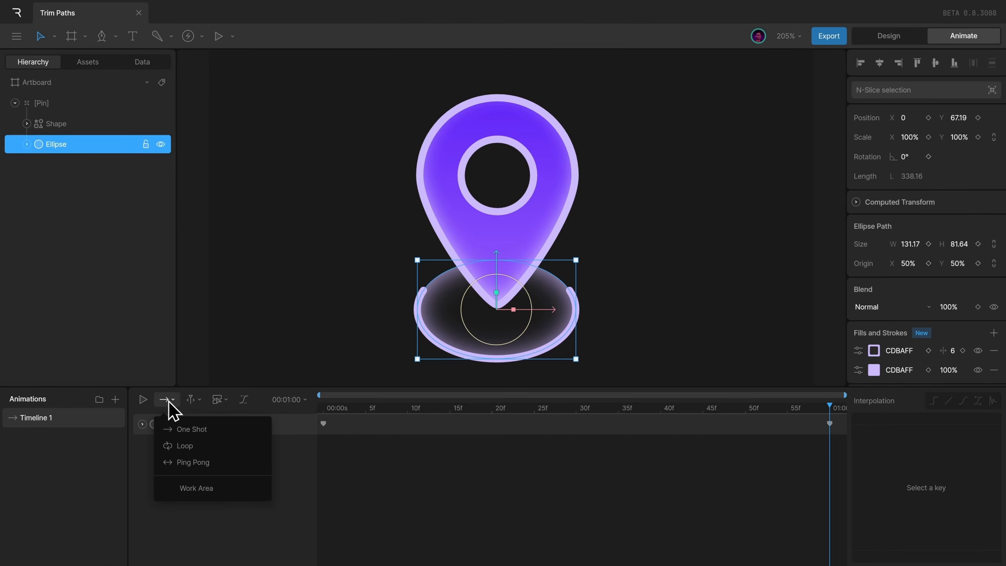
{"action": "left_click", "coordinate": [209, 446]}
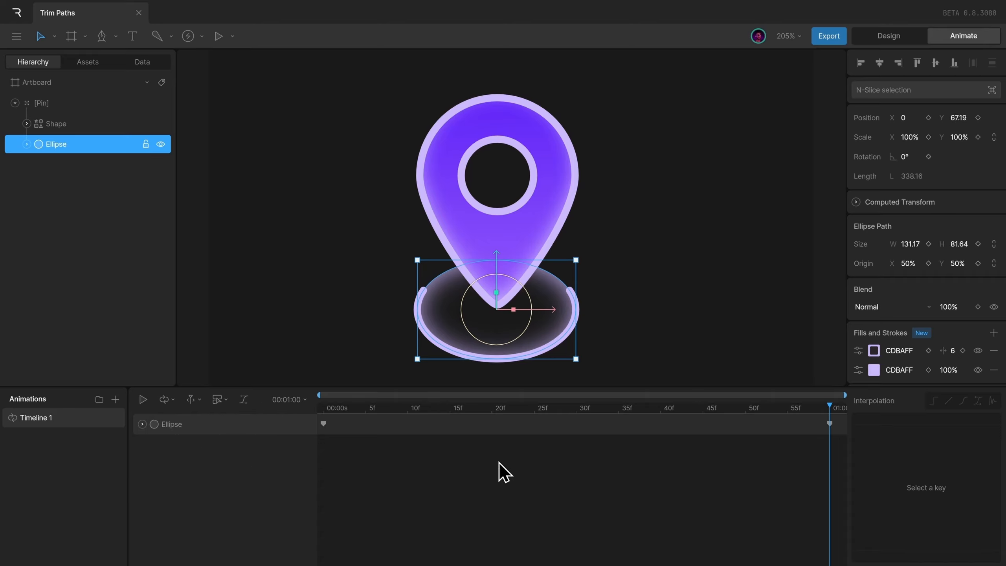
{"action": "key", "text": "space"}
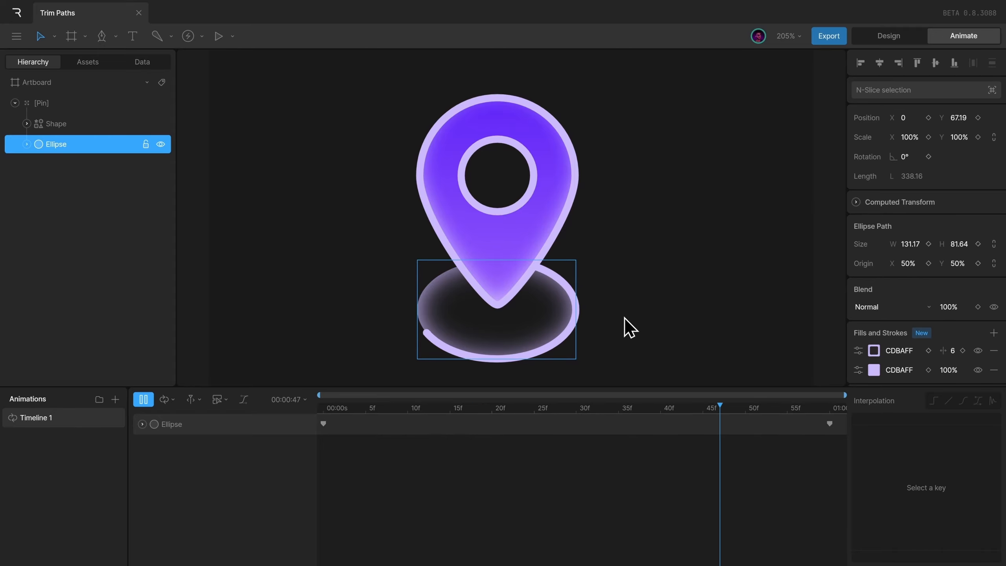
{"action": "key", "text": "space"}
Change the interpolation of the Ellipse's key at frame 0 to linear and preview the loop
{"action": "left_click", "coordinate": [323, 423]}
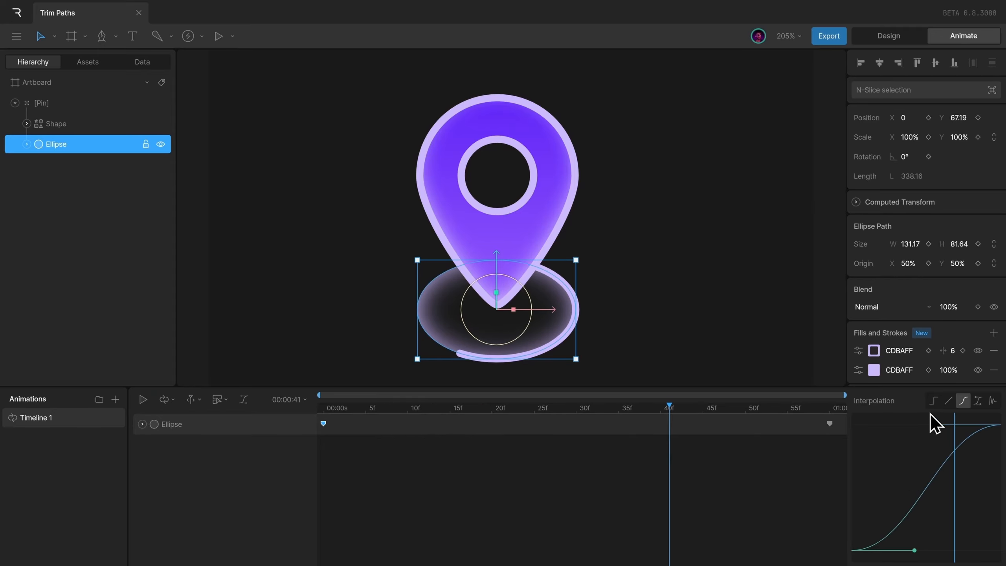
{"action": "left_click", "coordinate": [949, 402]}
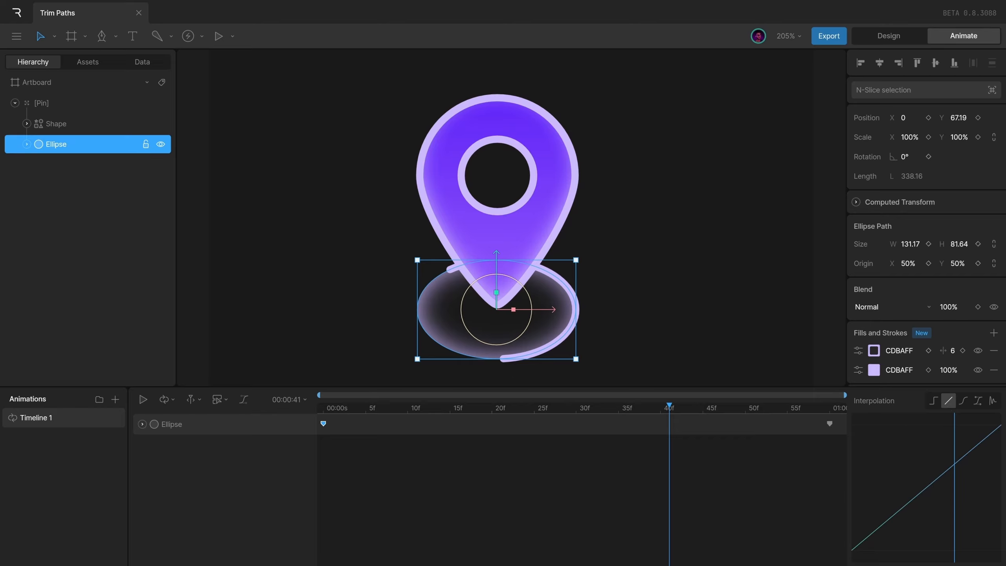
{"action": "key", "text": "space"}
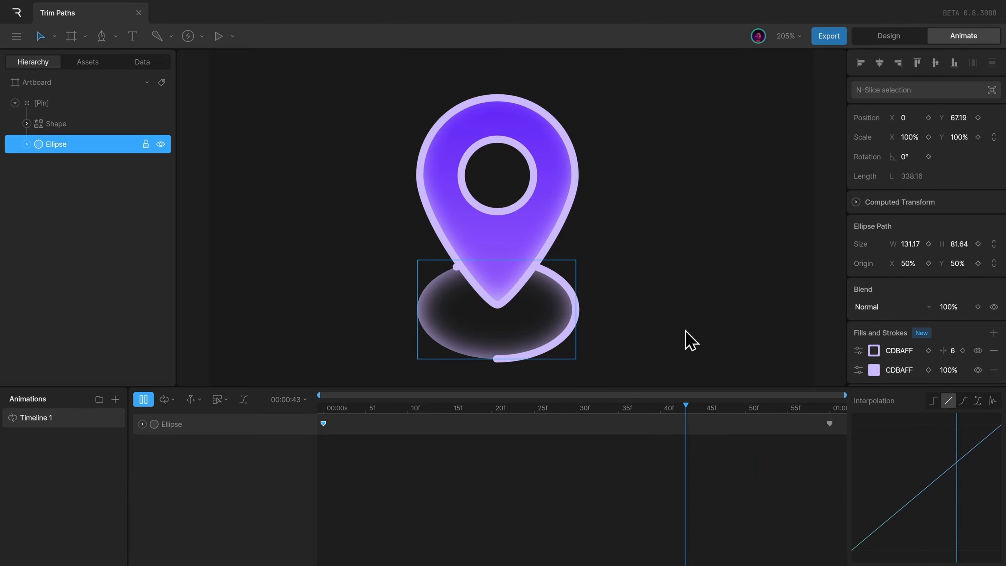
{"action": "key", "text": "space"}
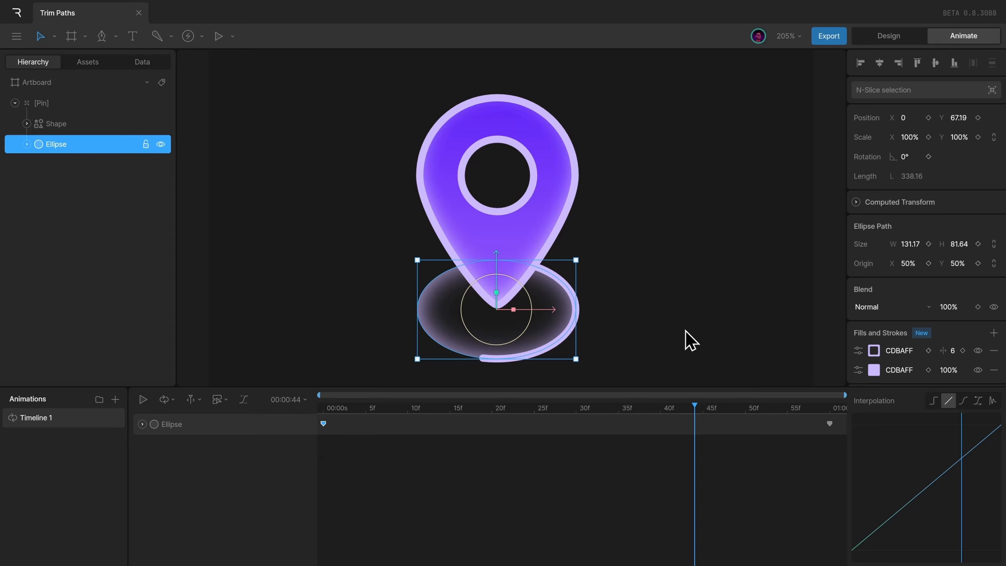
Select the pin Shape and key its current Y position at frame 0
{"action": "left_click", "coordinate": [572, 189]}
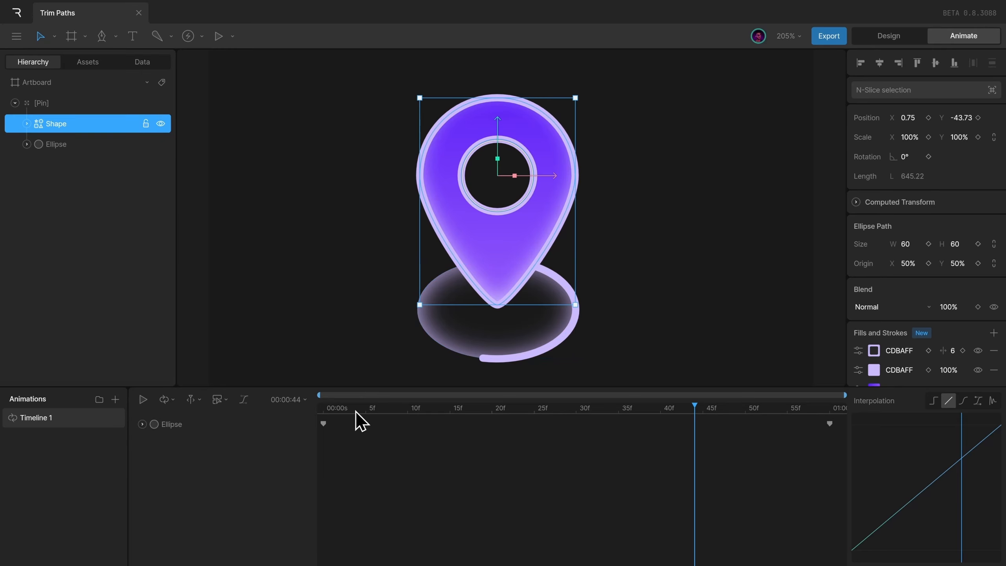
{"action": "left_click_drag", "start_coordinate": [355, 411], "coordinate": [276, 406]}
{"action": "left_click", "coordinate": [978, 117]}
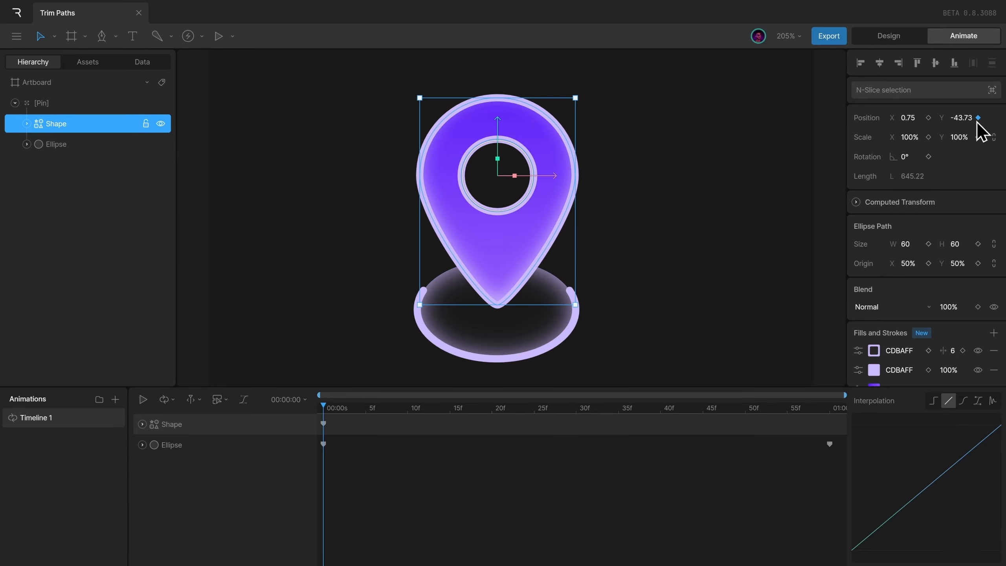
Key the pin Shape's Y position at -61 on frame 30
{"action": "left_click_drag", "start_coordinate": [559, 415], "coordinate": [576, 413]}
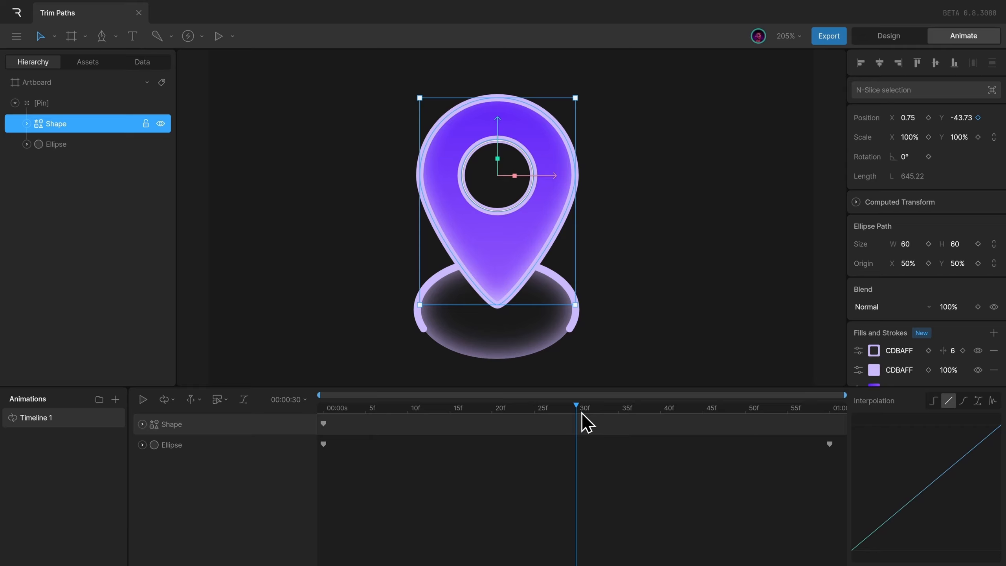
{"action": "left_click", "coordinate": [960, 118]}
{"action": "type", "text": "-69"}
{"action": "key", "text": "Return"}
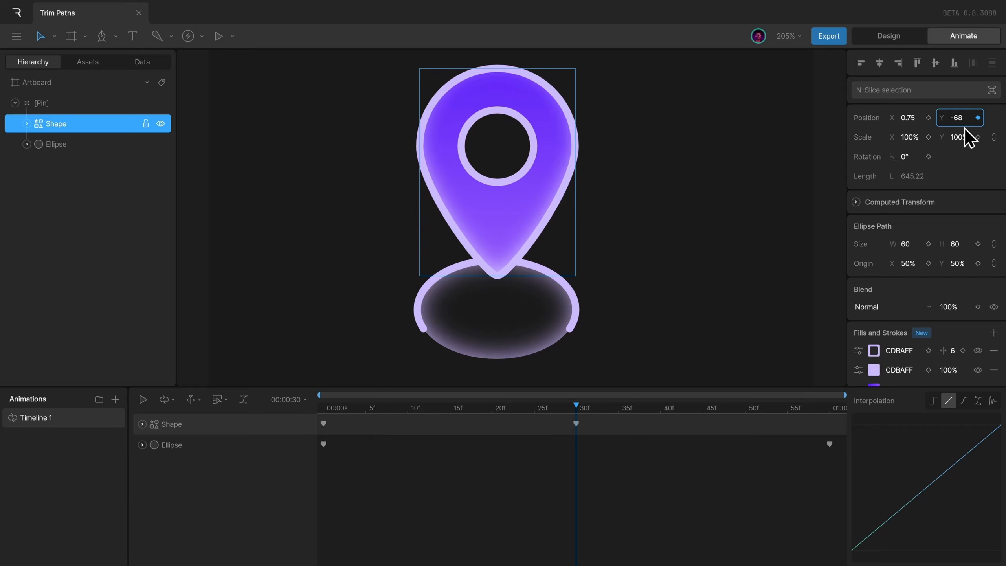
{"action": "left_click_drag", "start_coordinate": [965, 128], "coordinate": [965, 125]}
Copy the pin Shape's key from frame 0 to 00:01:00 and preview the bobbing loop
{"action": "left_click_drag", "start_coordinate": [586, 409], "coordinate": [924, 413]}
{"action": "left_click_drag", "start_coordinate": [348, 431], "coordinate": [275, 405]}
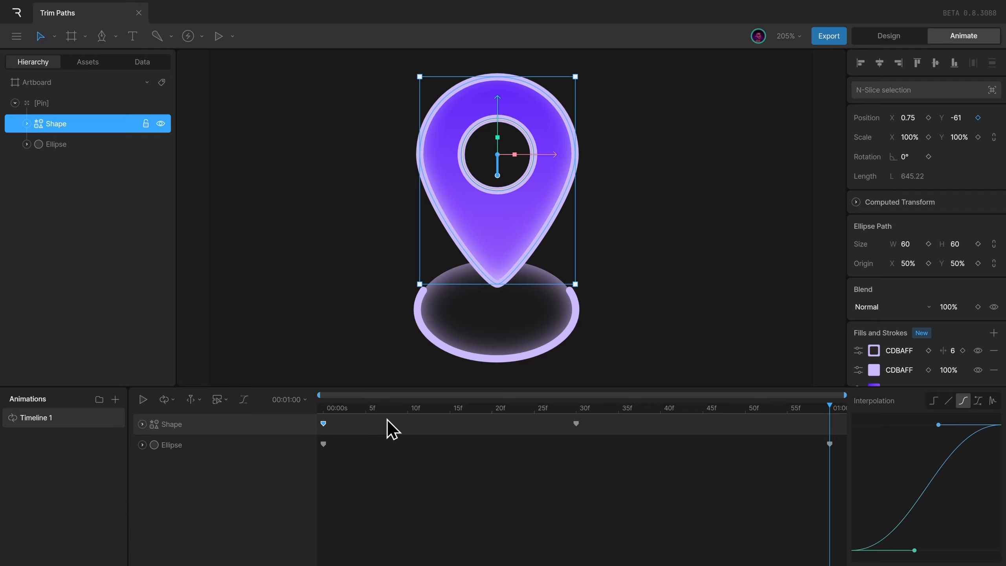
{"action": "left_click", "coordinate": [651, 476]}
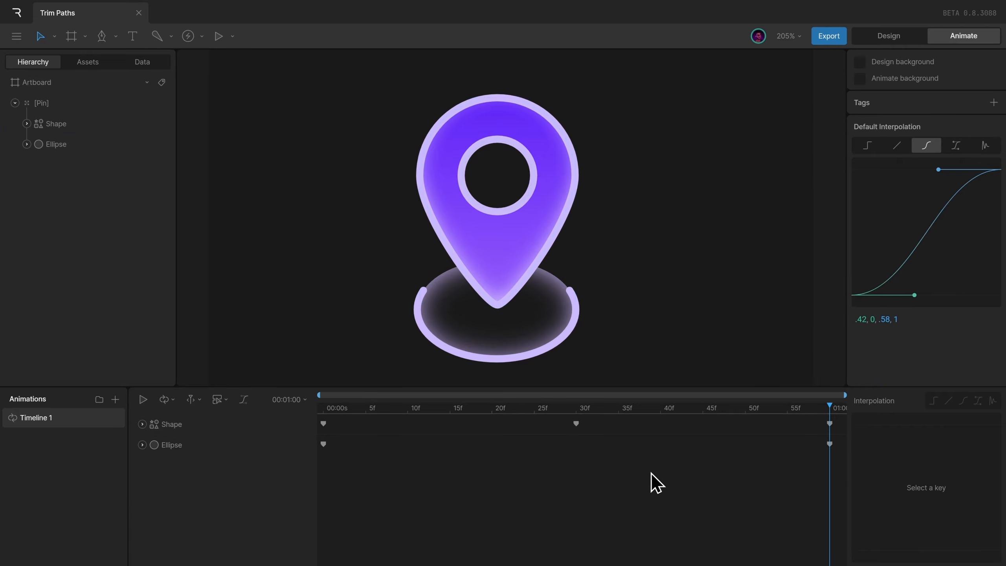
{"action": "key", "text": "space"}
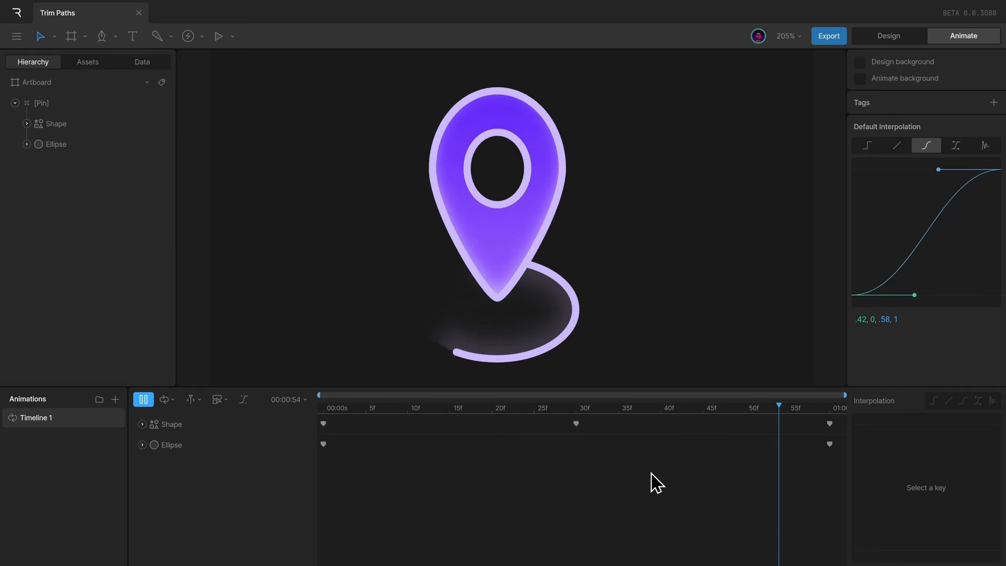
{"action": "key", "text": "space"}
Try reducing the pin Shape's X scale to -24% in Design mode, and reset it to 100%
{"action": "key", "text": "Tab"}
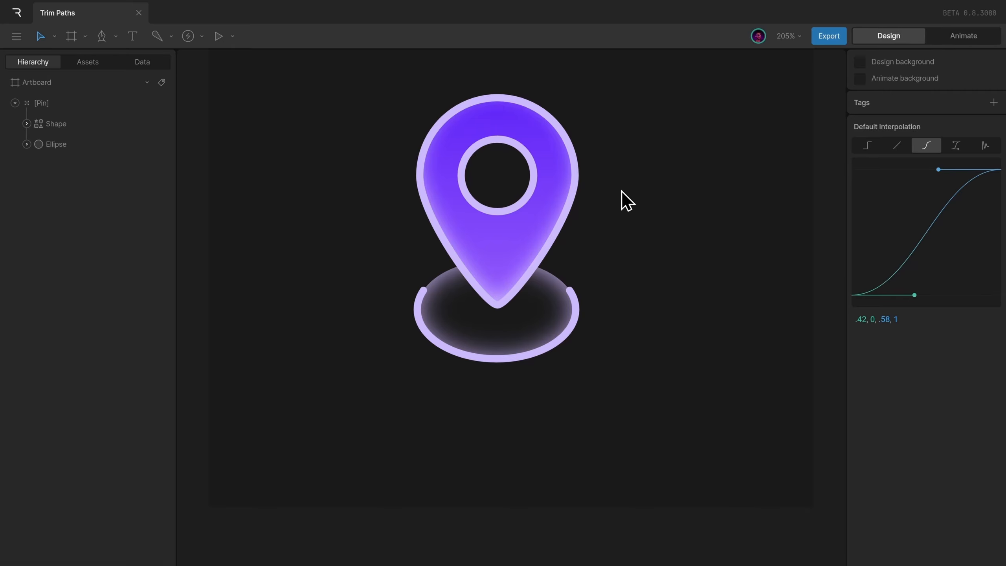
{"action": "left_click", "coordinate": [569, 186]}
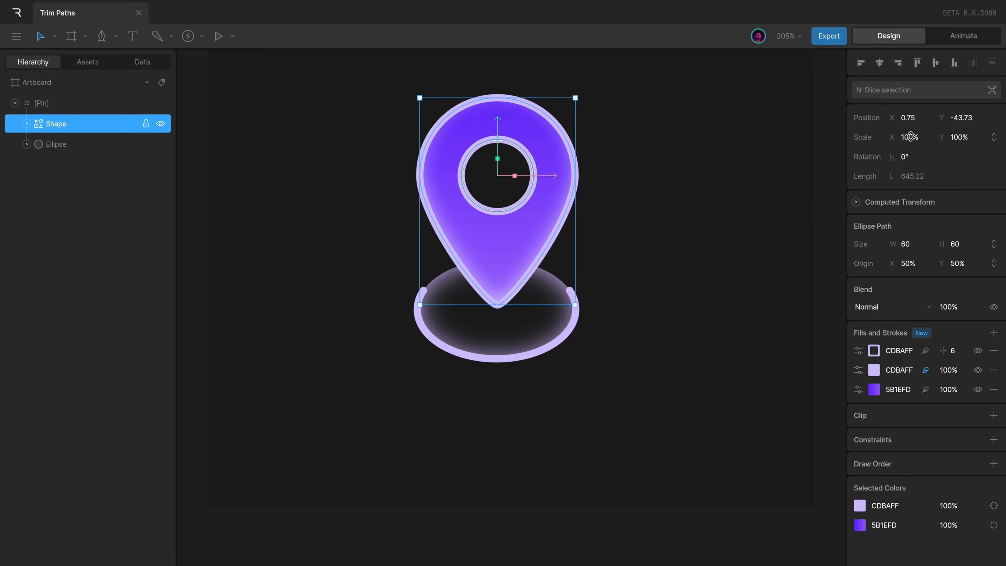
{"action": "mouse_move", "coordinate": [910, 137]}
{"action": "left_mouse_down"}
{"action": "mouse_move", "coordinate": [916, 151]}
{"action": "mouse_move", "coordinate": [919, 133]}
{"action": "mouse_move", "coordinate": [921, 156]}
{"action": "mouse_move", "coordinate": [918, 137]}
{"action": "left_mouse_up"}
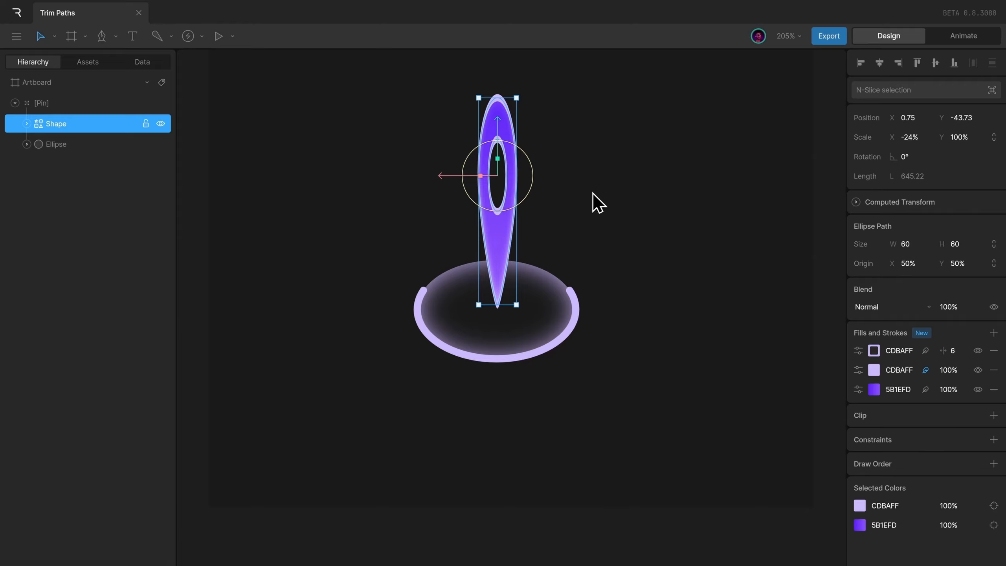
{"action": "left_click", "coordinate": [914, 137]}
{"action": "type", "text": "100"}
{"action": "key", "text": "Return"}
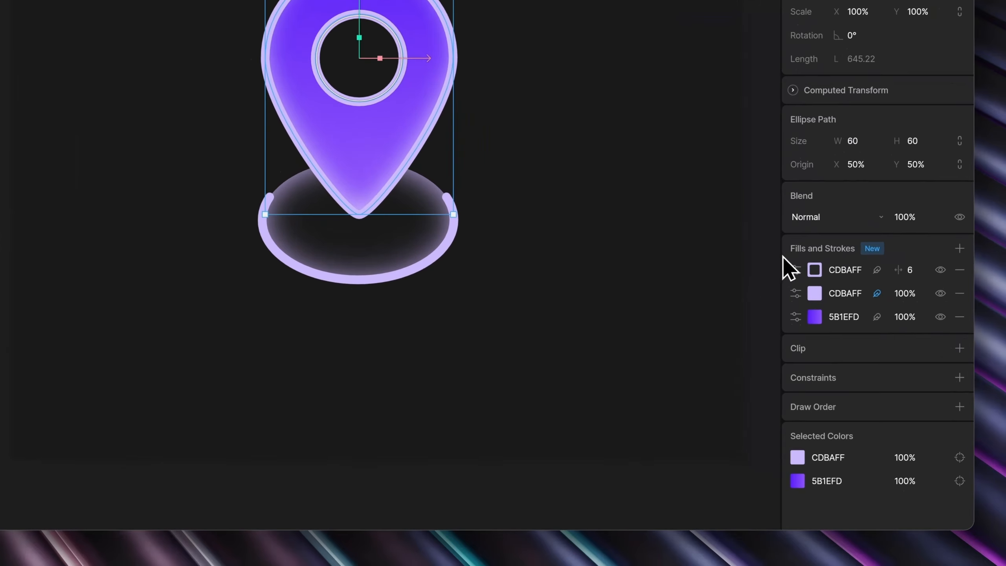
Open the pin Shape's stroke options, try an X scale of 60%, and restore it to 100%
{"action": "left_click", "coordinate": [857, 350]}
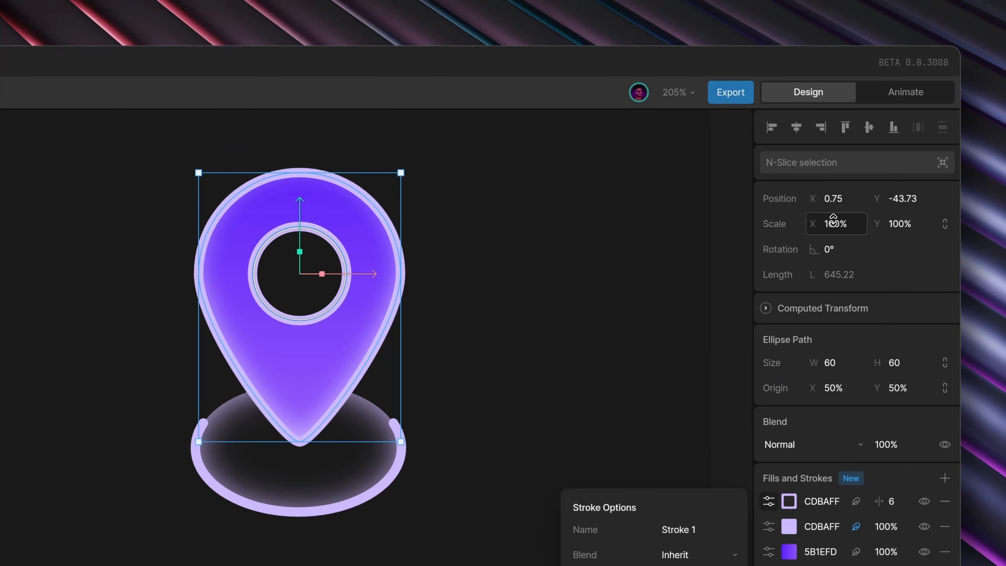
{"action": "left_click_drag", "start_coordinate": [838, 220], "coordinate": [860, 242]}
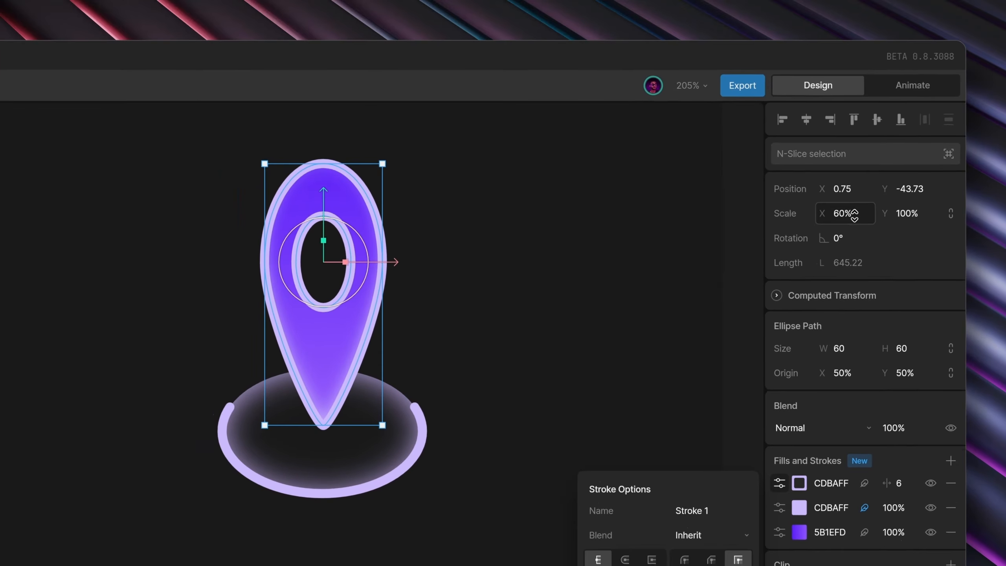
{"action": "left_click", "coordinate": [854, 216]}
{"action": "type", "text": "100"}
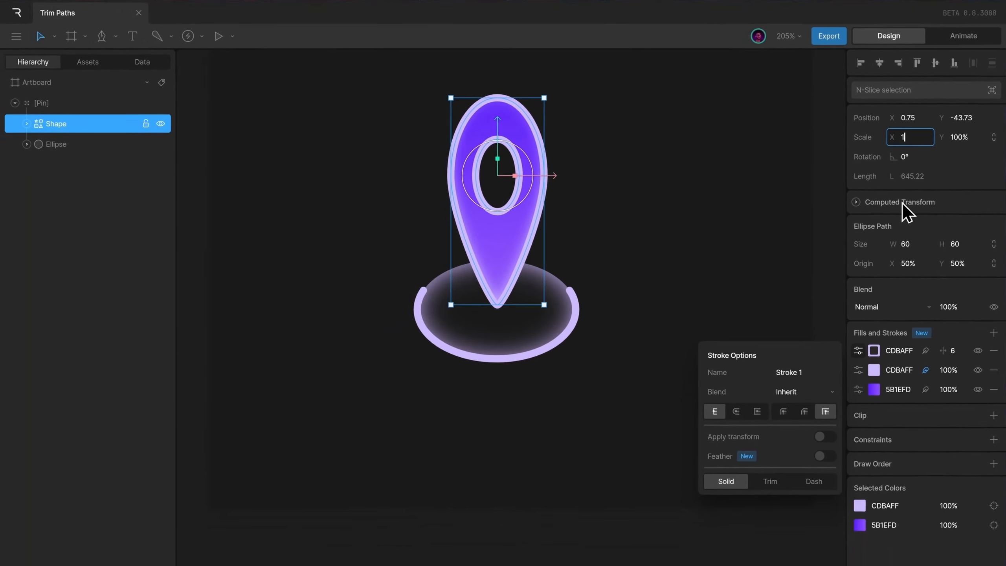
{"action": "key", "text": "Return"}
In Animate mode, key the pin Shape's X scale at 100% on frame 0
{"action": "key", "text": "Tab"}
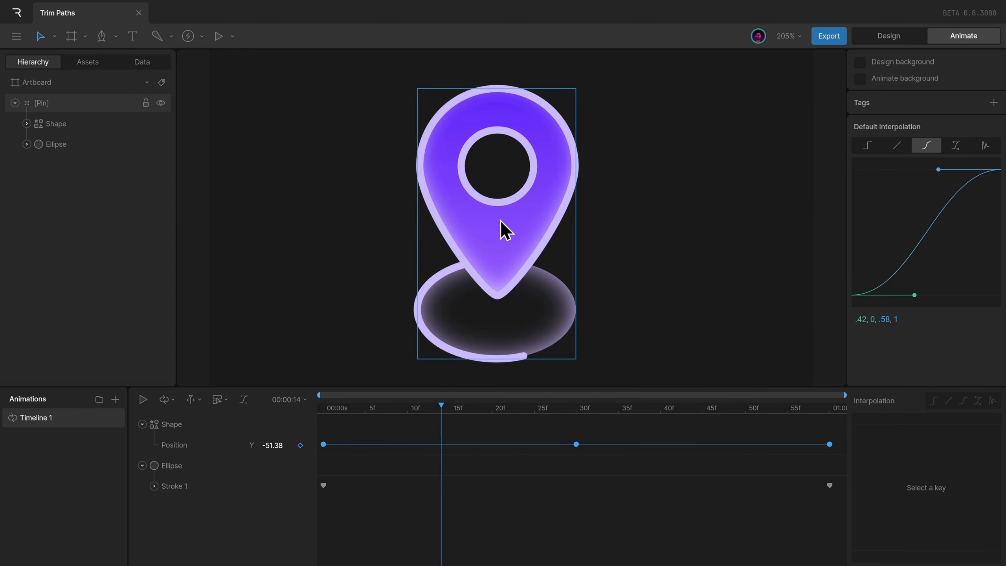
{"action": "left_click", "coordinate": [219, 423]}
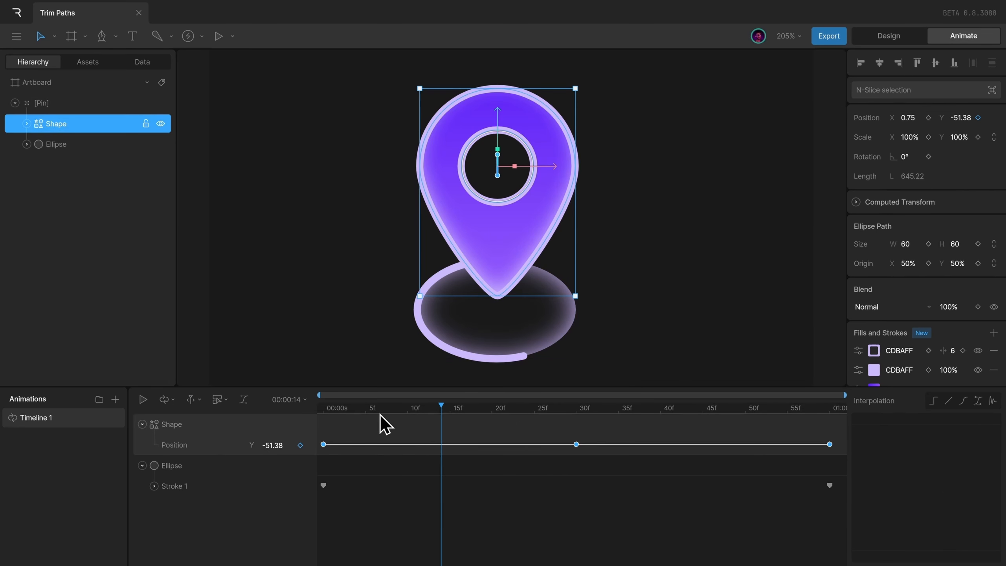
{"action": "left_click_drag", "start_coordinate": [380, 414], "coordinate": [299, 415]}
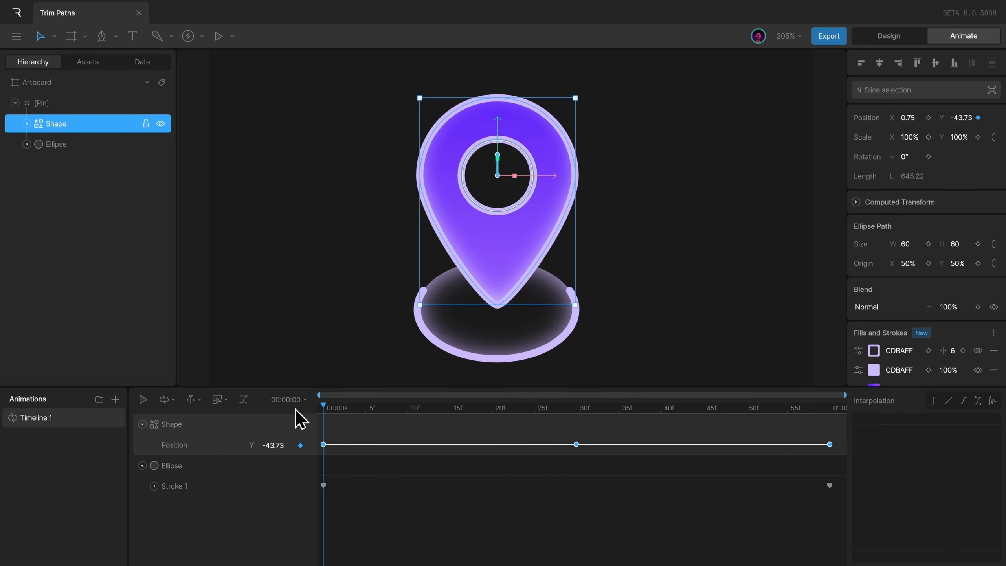
{"action": "left_click", "coordinate": [928, 137]}
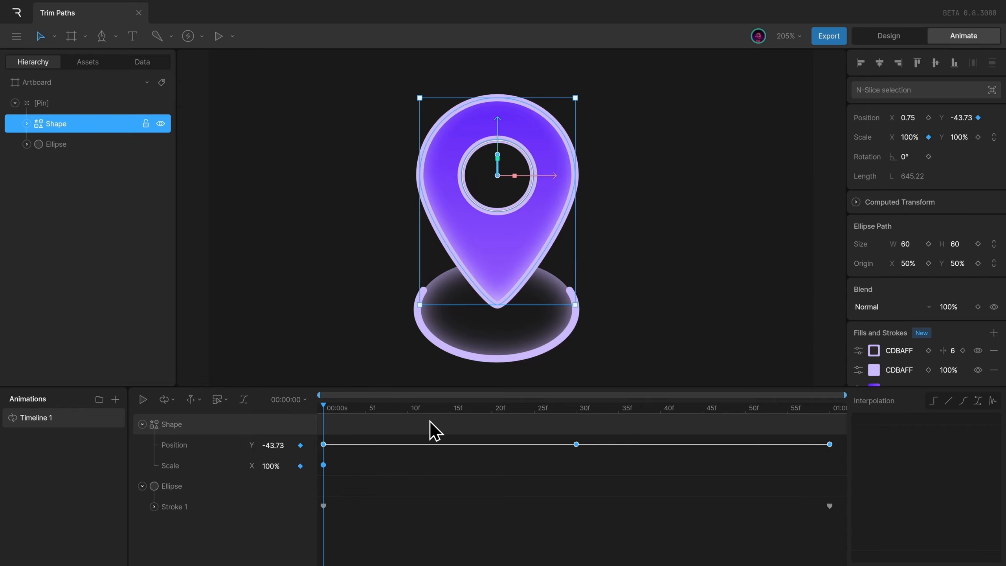
Key the pin Shape's X scale at -100% at 00:01:00 and preview the spinning pin
{"action": "left_click_drag", "start_coordinate": [315, 417], "coordinate": [830, 412]}
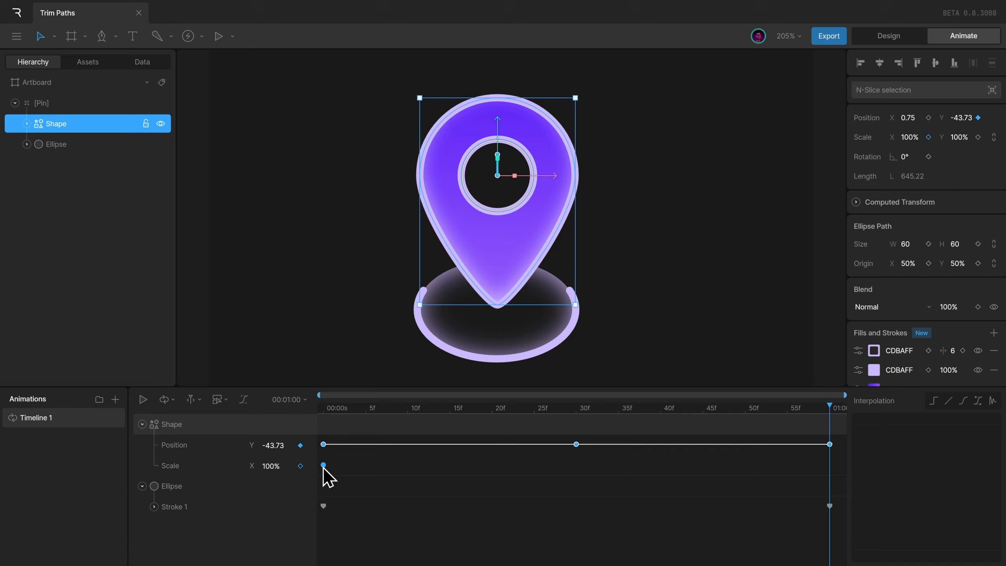
{"action": "left_click", "coordinate": [275, 463]}
{"action": "key", "text": "Return"}
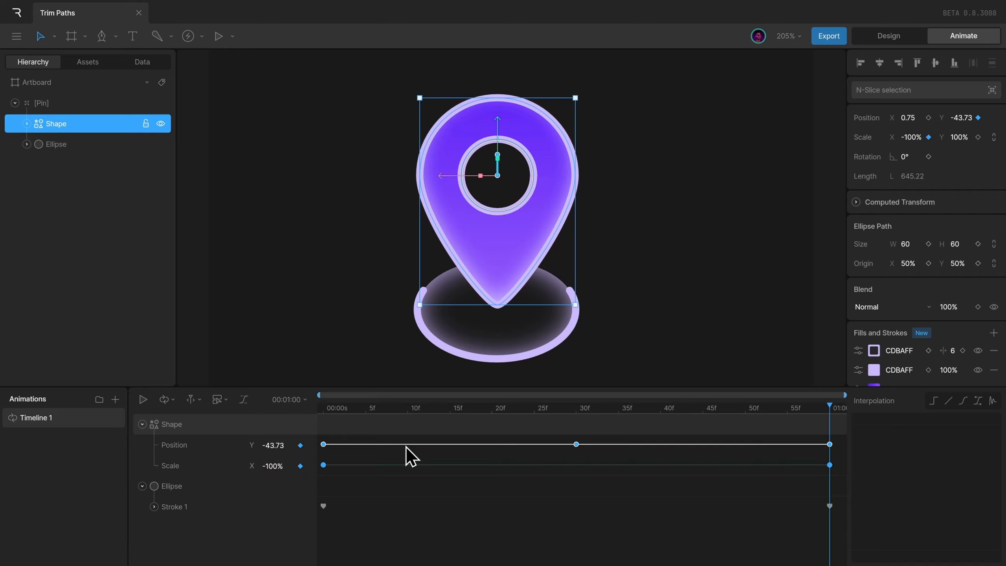
{"action": "left_click_drag", "start_coordinate": [350, 410], "coordinate": [905, 423]}
{"action": "key", "text": "space"}
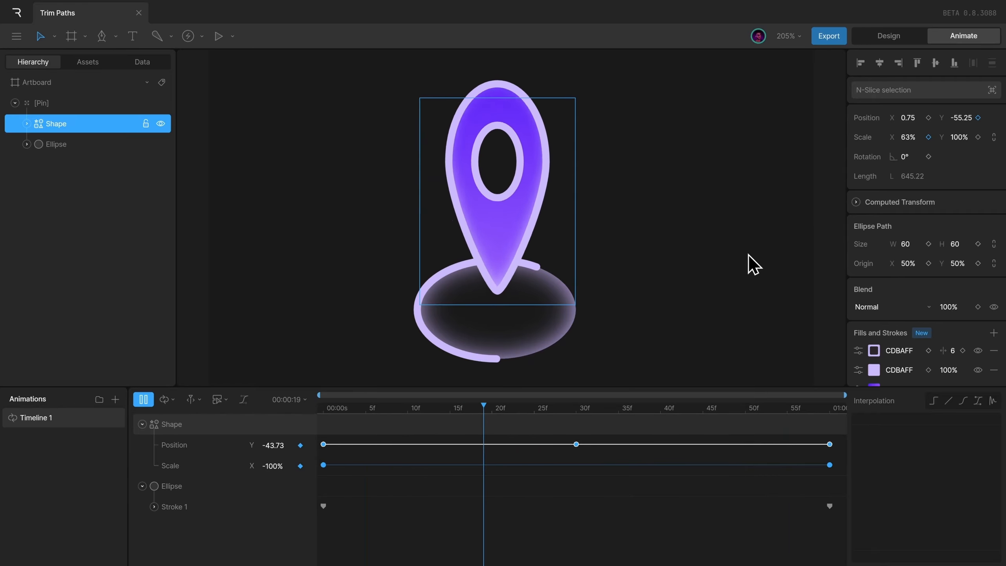
{"action": "key", "text": "space"}
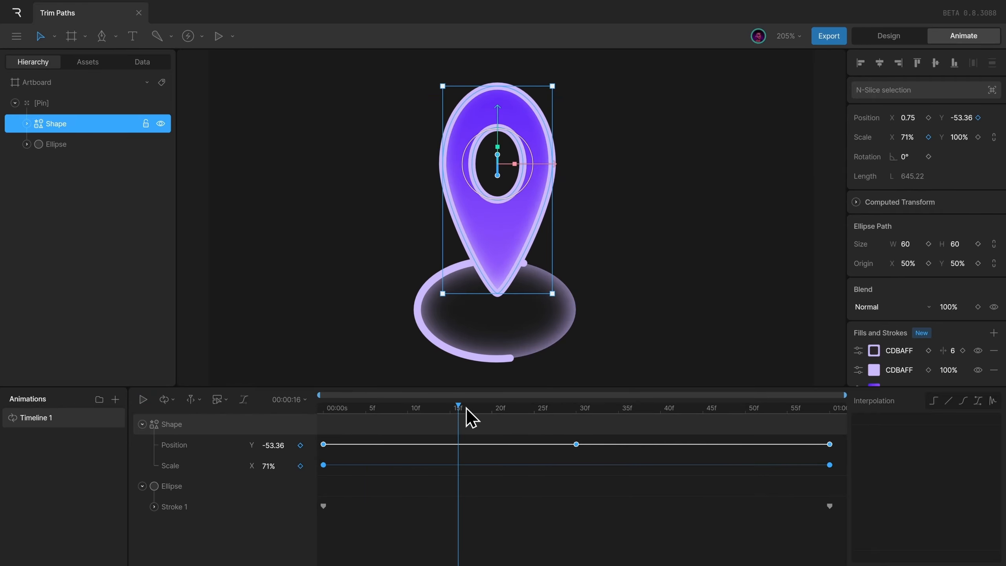
{"action": "left_click_drag", "start_coordinate": [470, 416], "coordinate": [330, 431]}
In Design mode, select the base Ellipse and hide its feathered fill
{"action": "key", "text": "Tab"}
{"action": "left_click", "coordinate": [618, 382]}
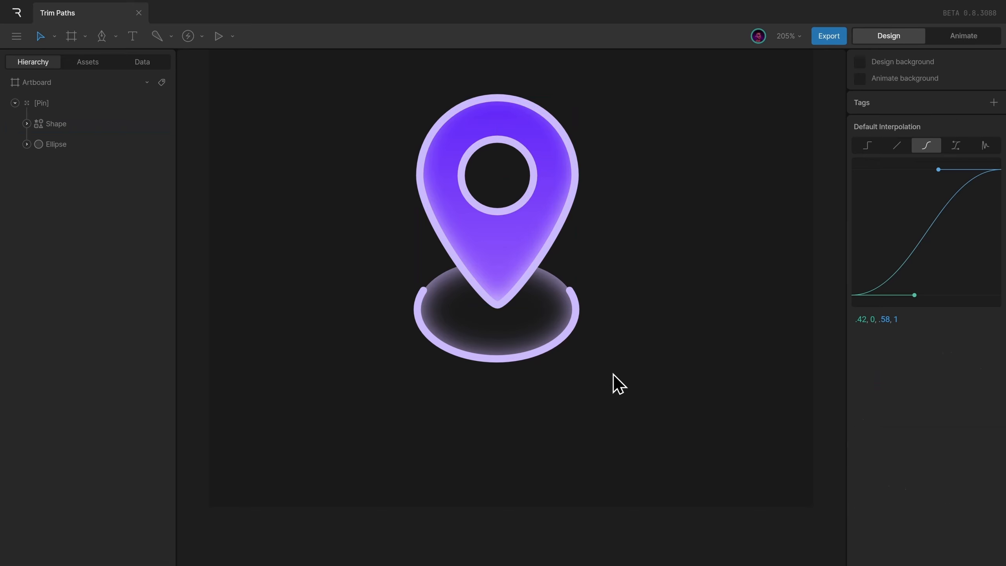
{"action": "left_click", "coordinate": [542, 327]}
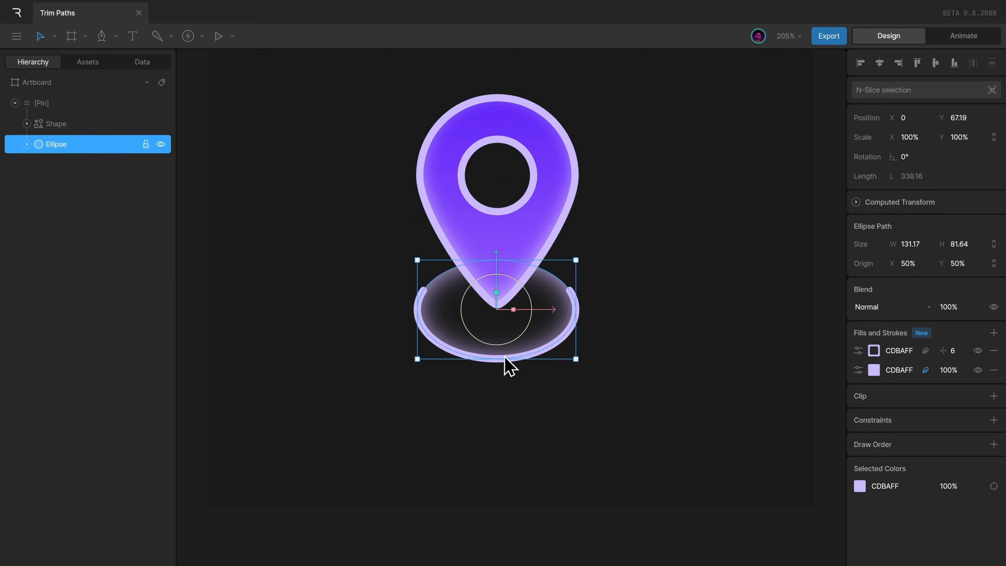
{"action": "left_click", "coordinate": [858, 370]}
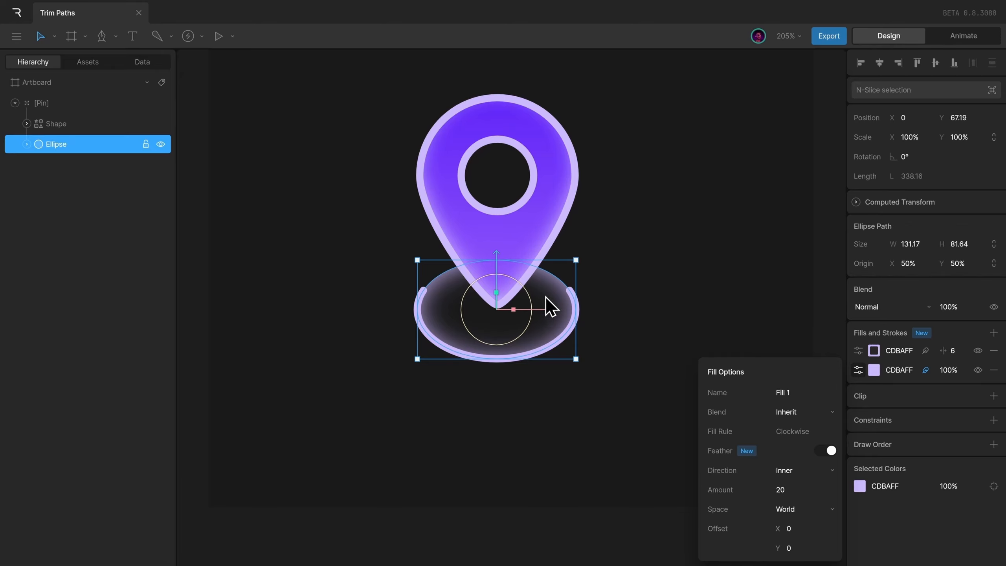
{"action": "left_click", "coordinate": [977, 370]}
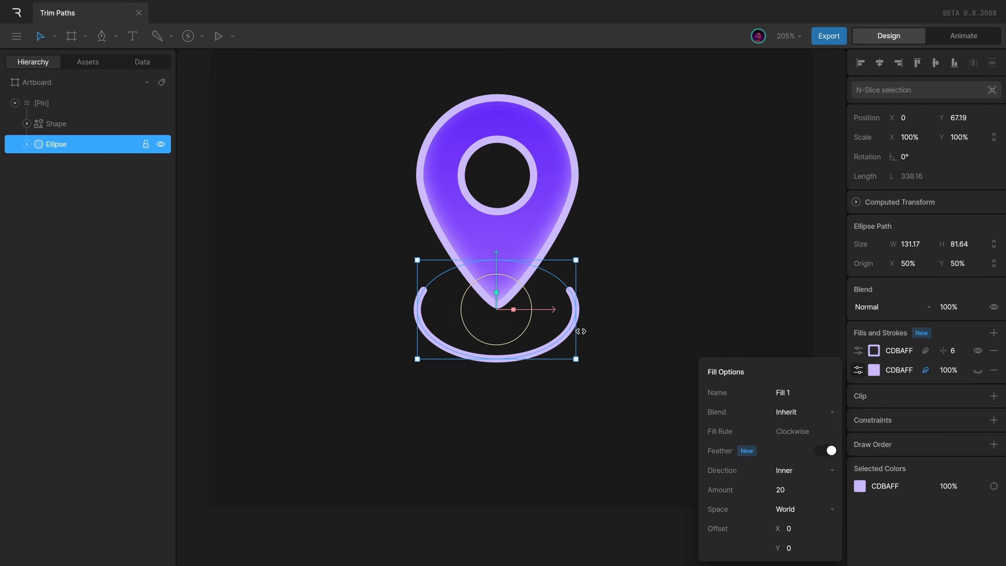
Duplicate the base Ellipse as "Inner Glow" and remove the copy's fill
{"action": "right_click", "coordinate": [72, 151]}
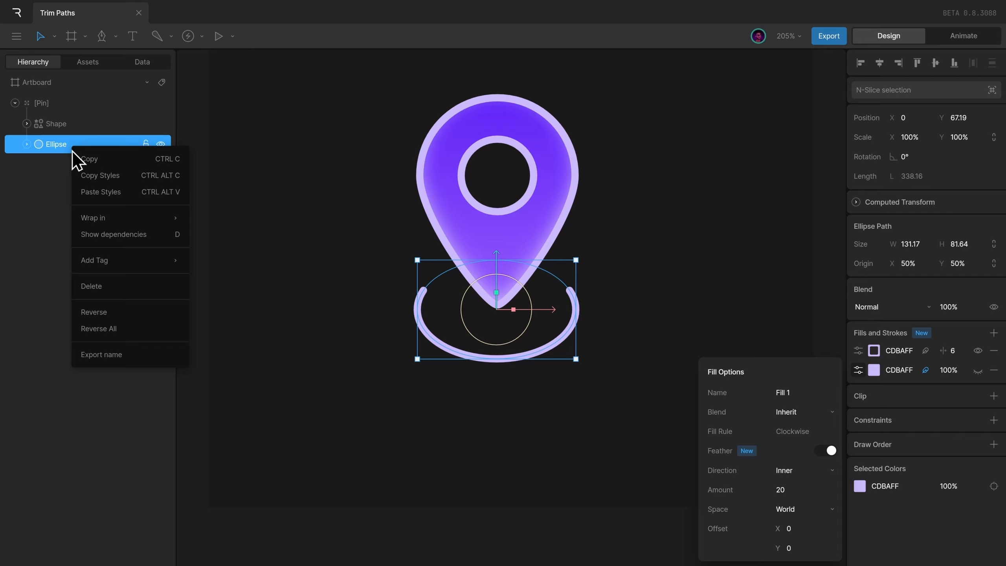
{"action": "left_click", "coordinate": [58, 150]}
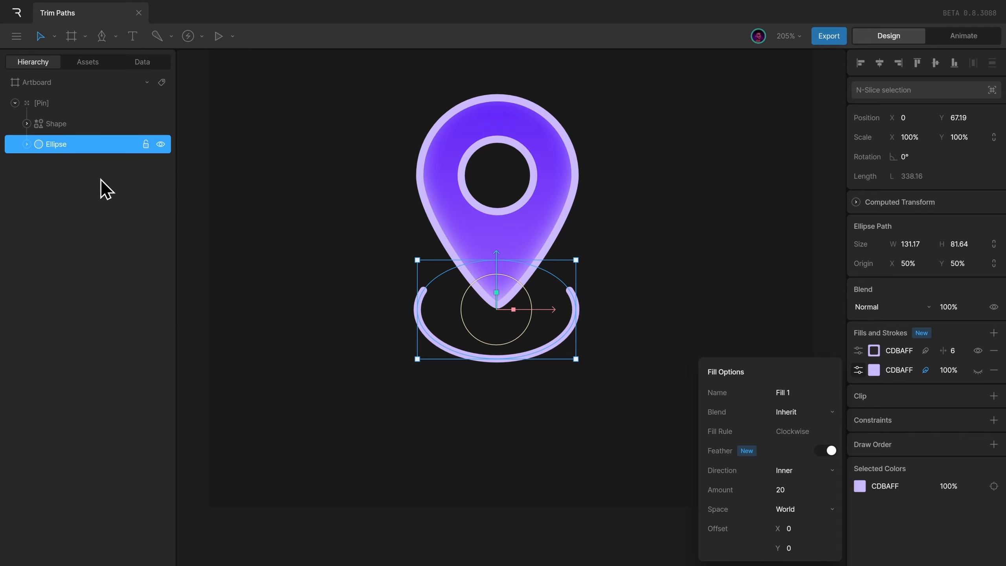
{"action": "key", "text": "ctrl+d"}
{"action": "left_click_drag", "start_coordinate": [87, 151], "coordinate": [110, 174]}
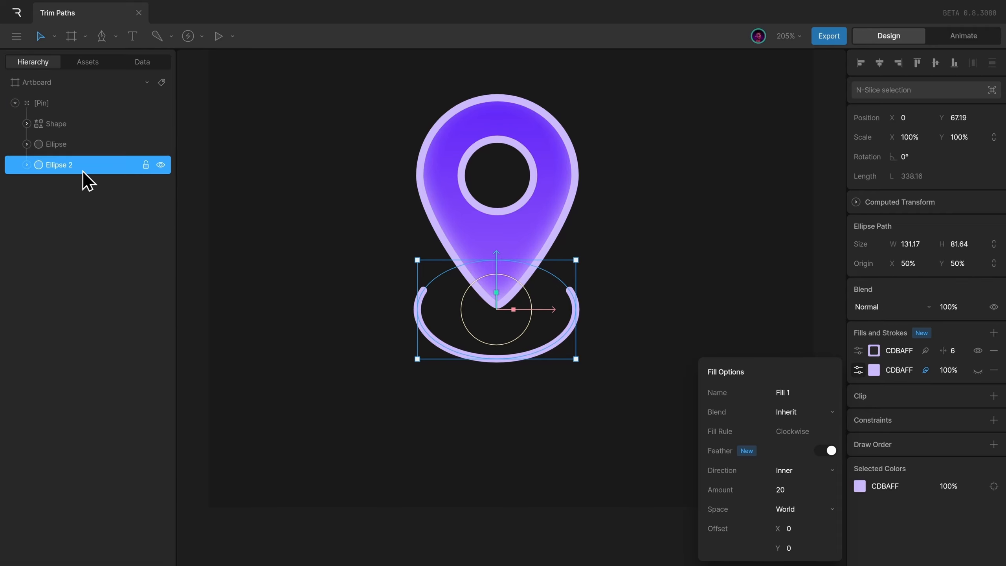
{"action": "type", "text": "Inner Glow"}
{"action": "left_click", "coordinate": [994, 370]}
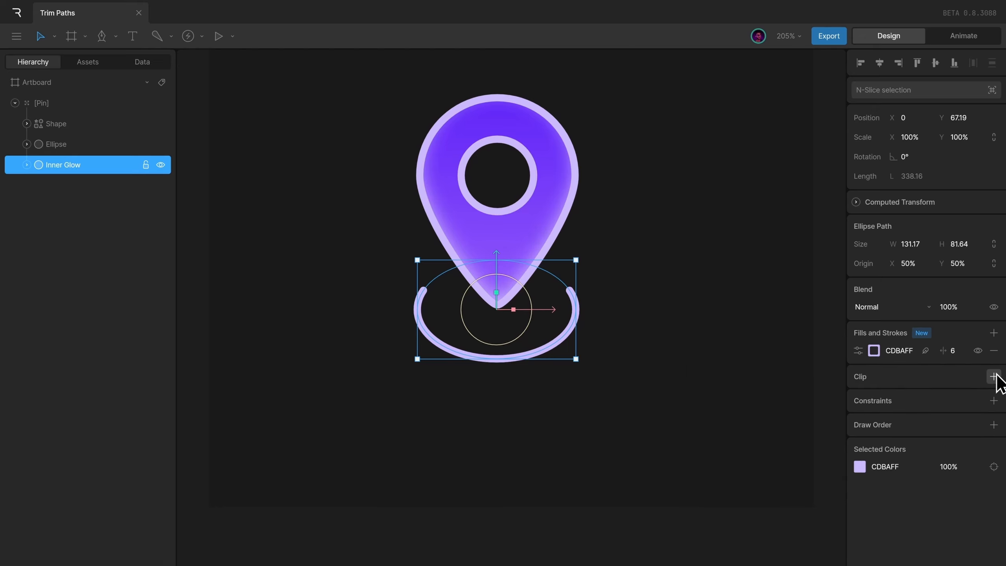
Enable Feather on the Inner Glow stroke and set its amount to 25
{"action": "left_click", "coordinate": [925, 350]}
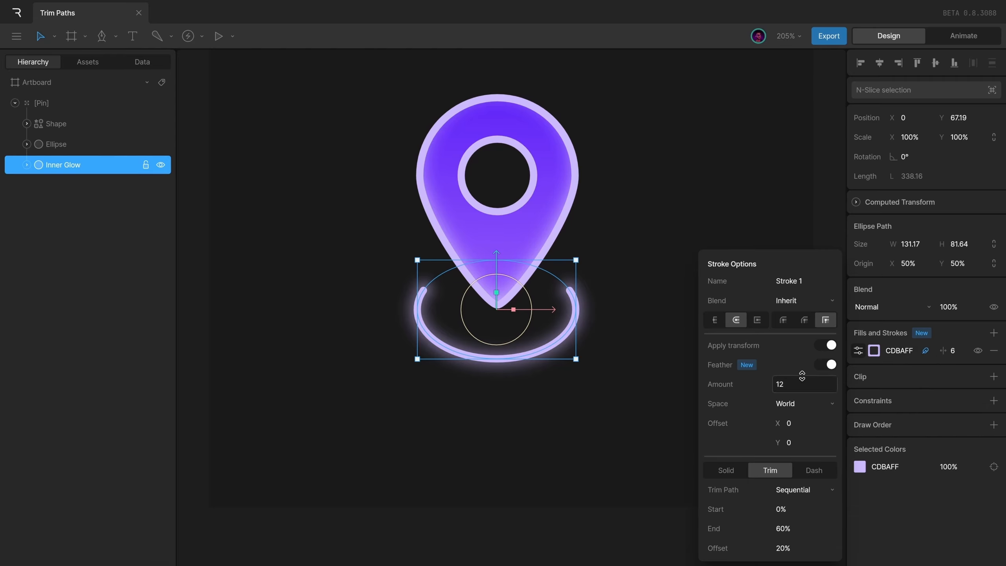
{"action": "type", "text": "25"}
{"action": "key", "text": "Return"}
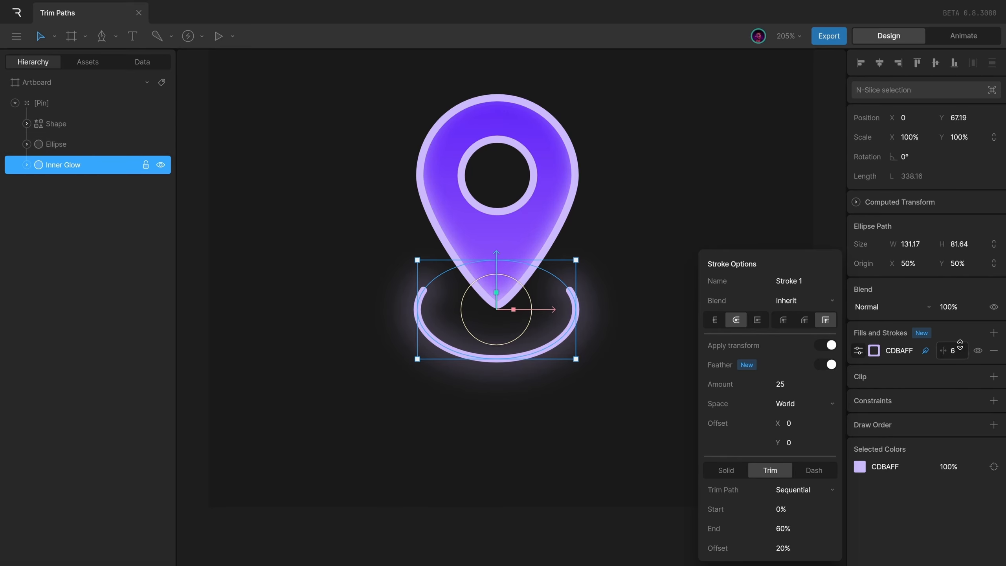
Clip Inner Glow using the base Ellipse as the clipping source, and clear the selection
{"action": "left_click", "coordinate": [993, 376]}
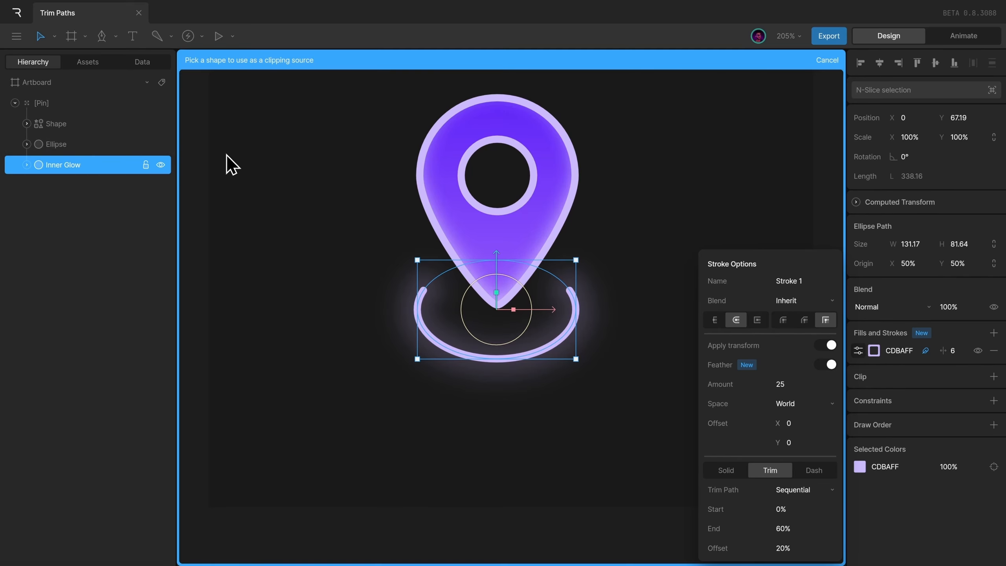
{"action": "left_click", "coordinate": [102, 150]}
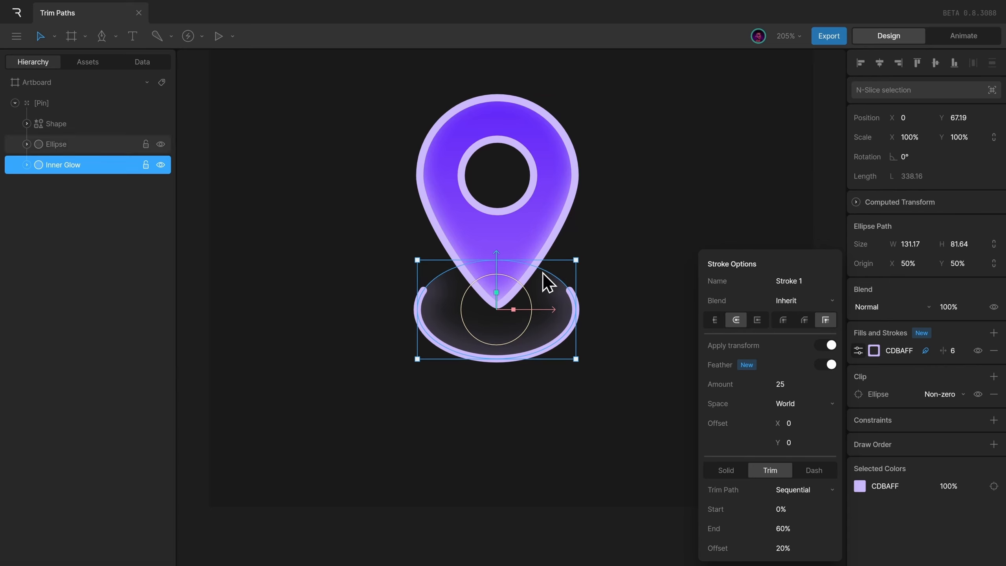
{"action": "left_click", "coordinate": [632, 304]}
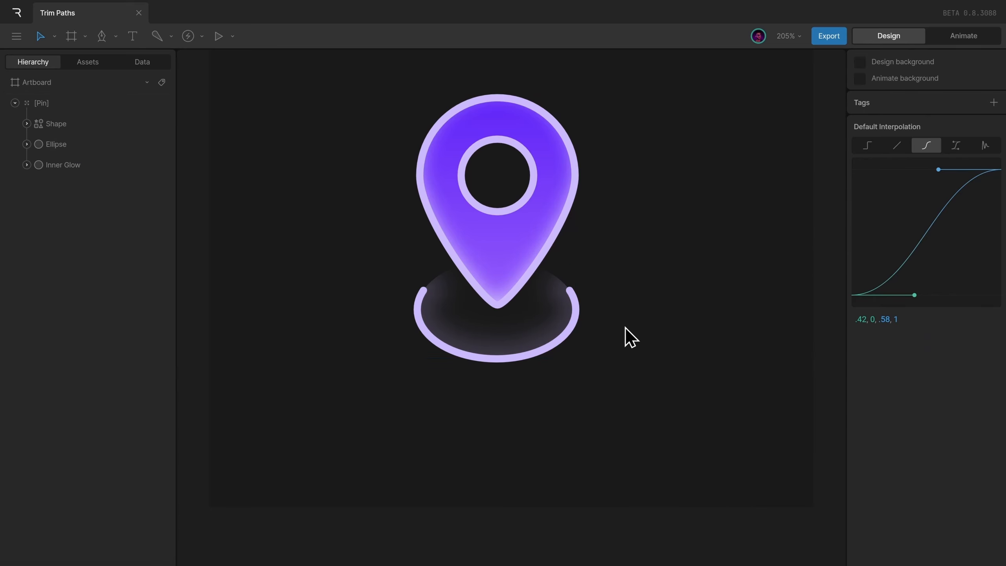
Review the Ellipse's stroke trim settings and key the Inner Glow stroke's trim offset at 20% on frame 0
{"action": "left_click", "coordinate": [551, 332]}
{"action": "left_click", "coordinate": [858, 350]}
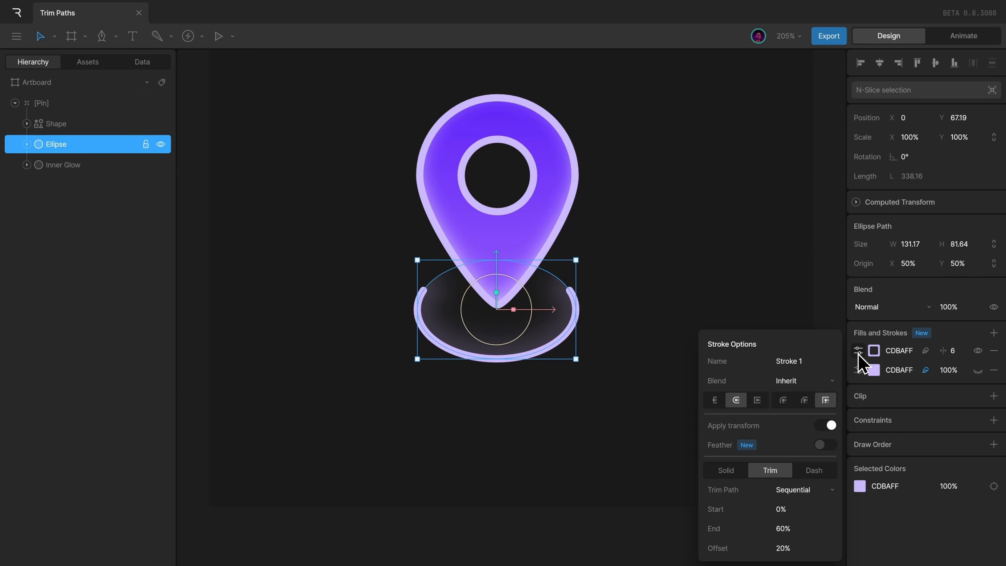
{"action": "left_click", "coordinate": [83, 170]}
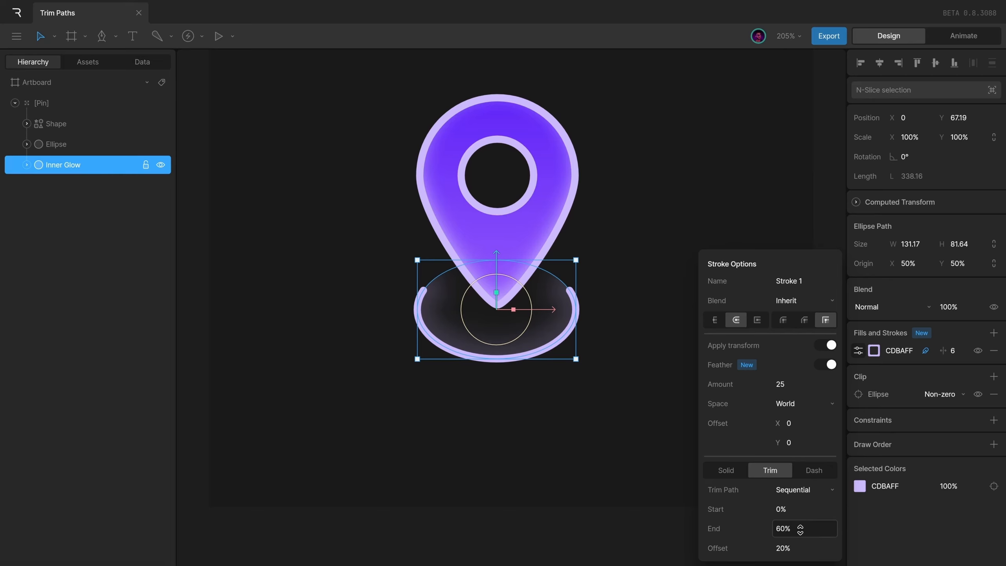
{"action": "mouse_move", "coordinate": [821, 547]}
{"action": "left_mouse_down"}
{"action": "mouse_move", "coordinate": [834, 432]}
{"action": "mouse_move", "coordinate": [838, 492]}
{"action": "mouse_move", "coordinate": [831, 445]}
{"action": "left_mouse_up"}
{"action": "key", "text": "Tab"}
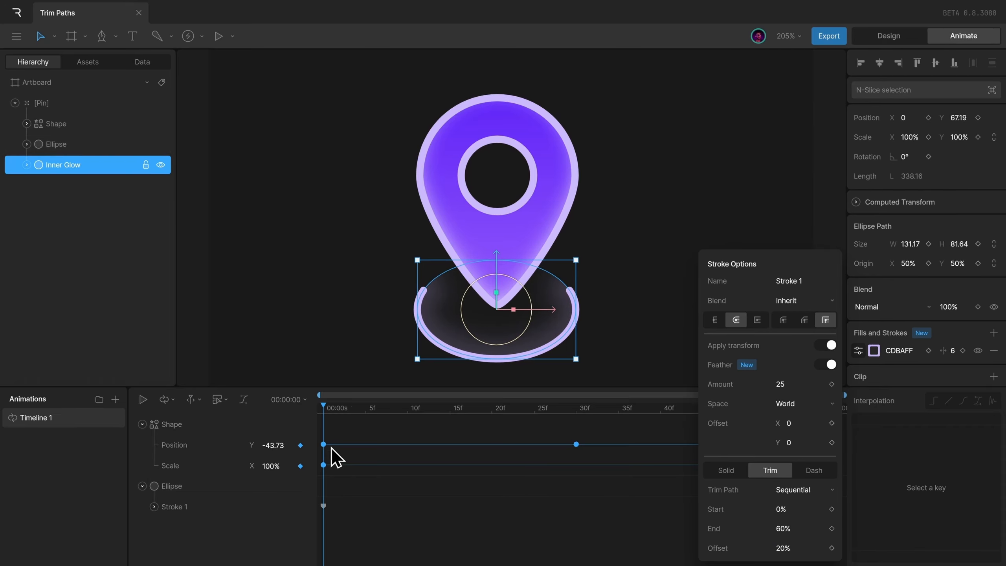
{"action": "left_click", "coordinate": [831, 548]}
Key the Inner Glow stroke's trim offset at 120% on the one-second mark and preview the animation
{"action": "left_click_drag", "start_coordinate": [332, 408], "coordinate": [905, 442]}
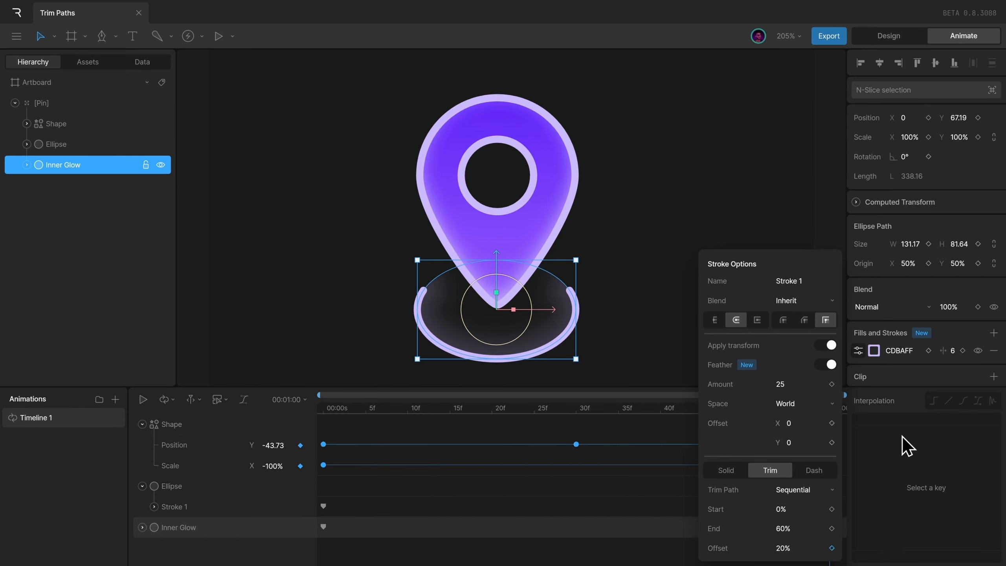
{"action": "left_click", "coordinate": [804, 547]}
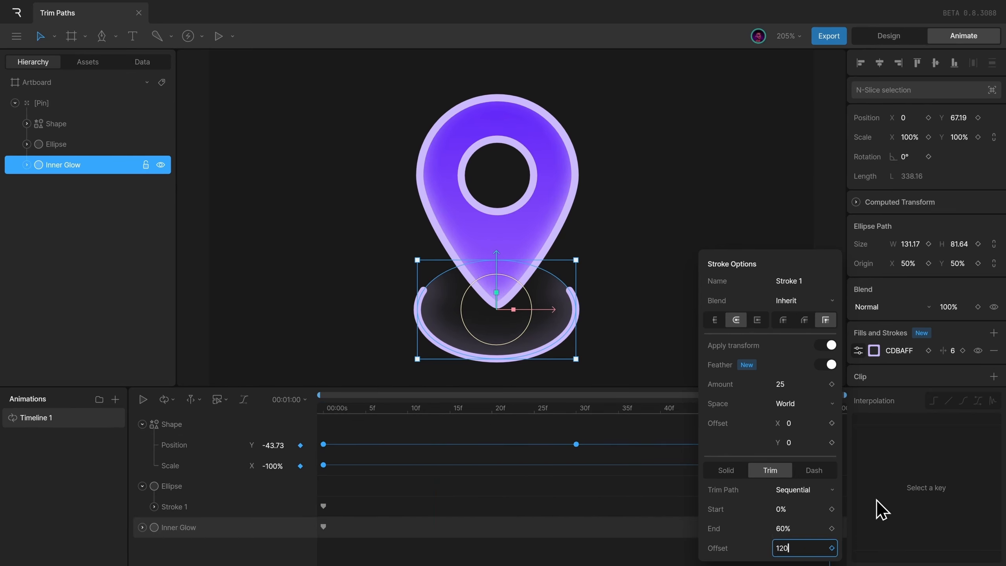
{"action": "key", "text": "Return"}
{"action": "left_click", "coordinate": [857, 349]}
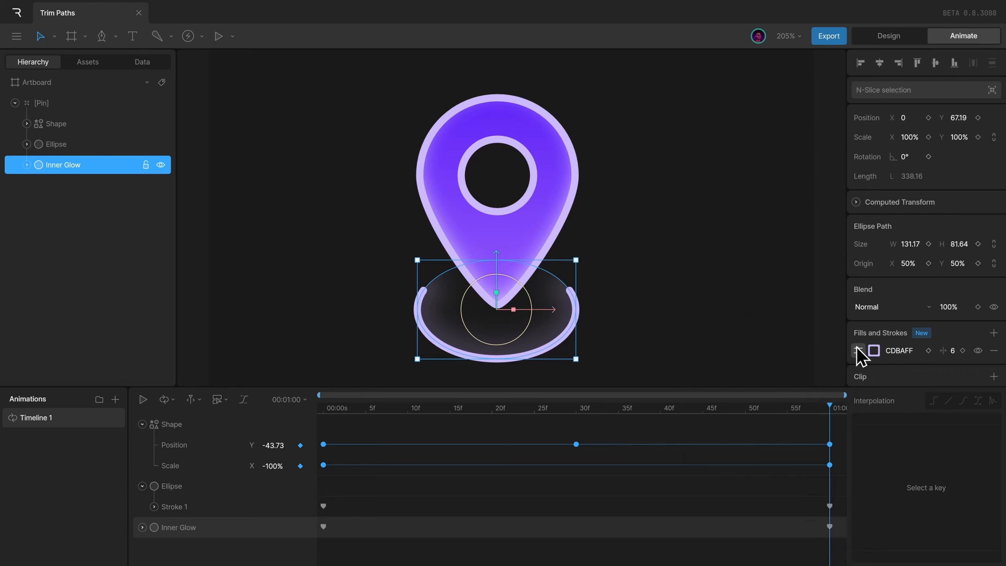
{"action": "left_click", "coordinate": [669, 247]}
{"action": "key", "text": "space"}
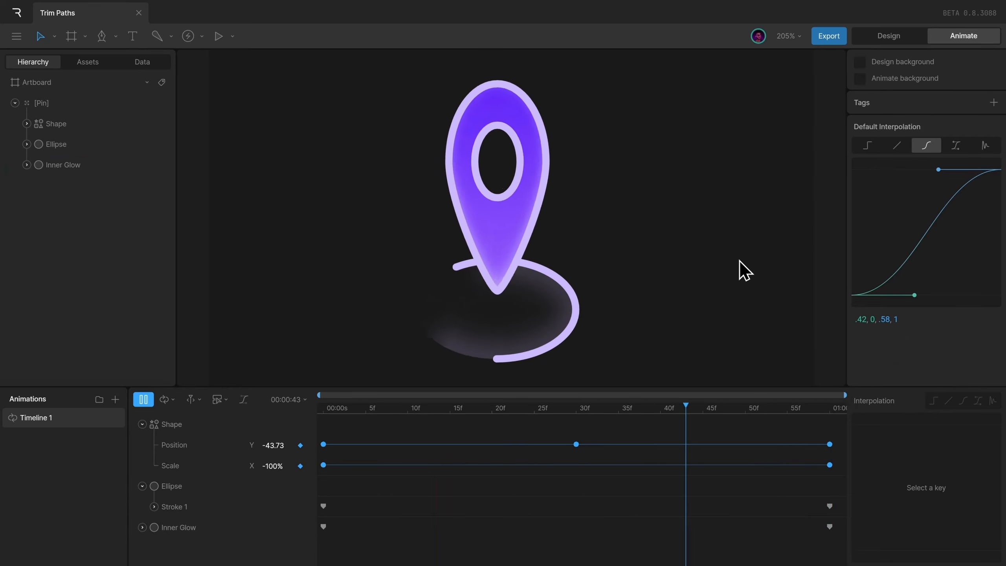
{"action": "key", "text": "space"}
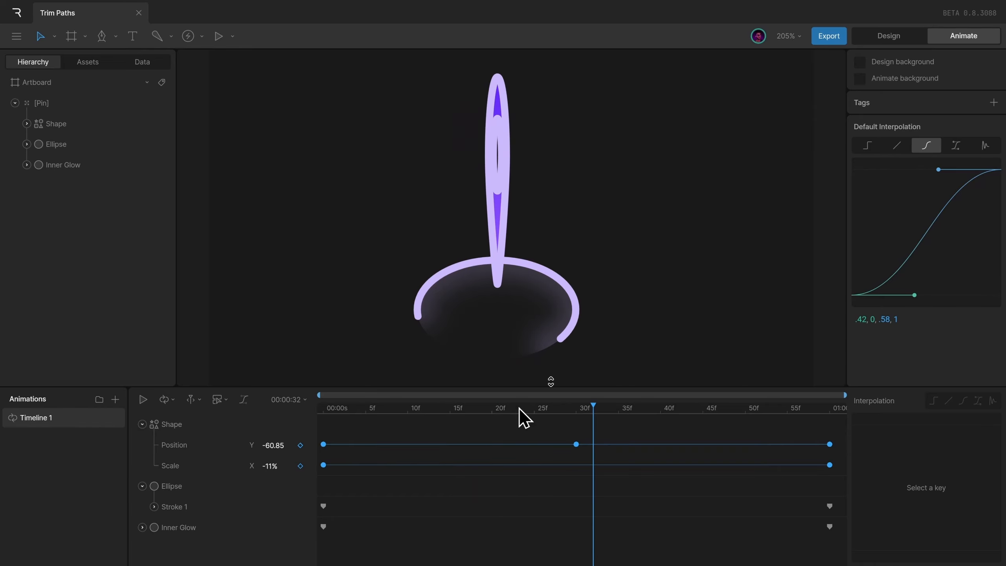
Switch the Inner Glow key on frame 0 to linear interpolation and replay the animation
{"action": "left_click", "coordinate": [323, 526]}
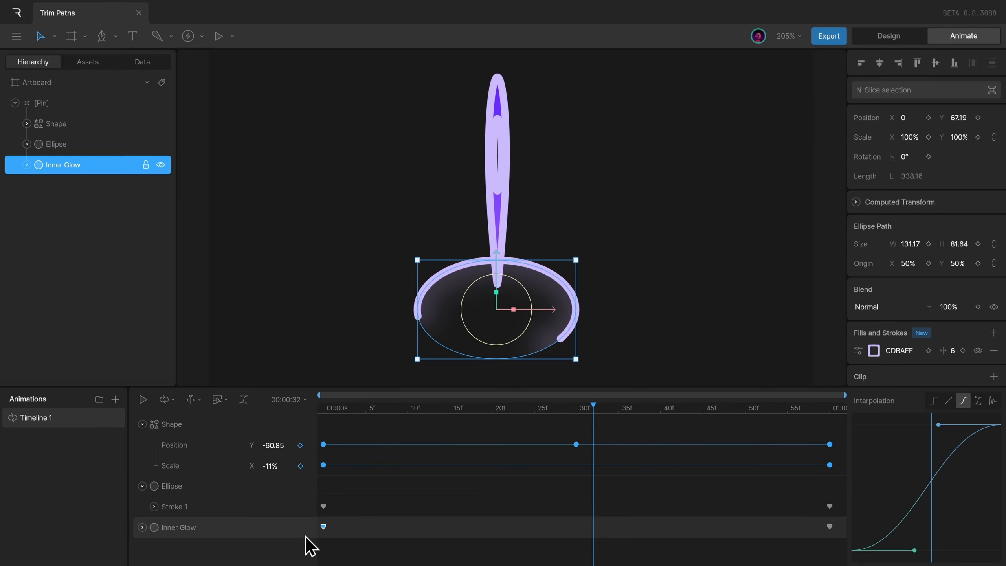
{"action": "left_click", "coordinate": [949, 402]}
{"action": "left_click", "coordinate": [731, 338]}
{"action": "key", "text": "space"}
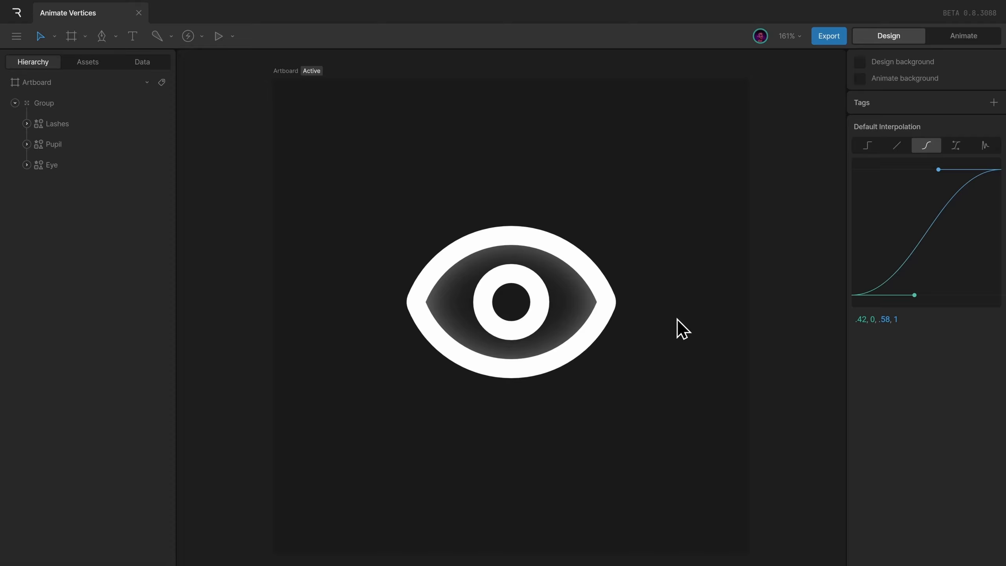
Open the Eye shape's path for vertex editing and select the vertex at the middle of the upper lid
{"action": "left_click", "coordinate": [576, 269]}
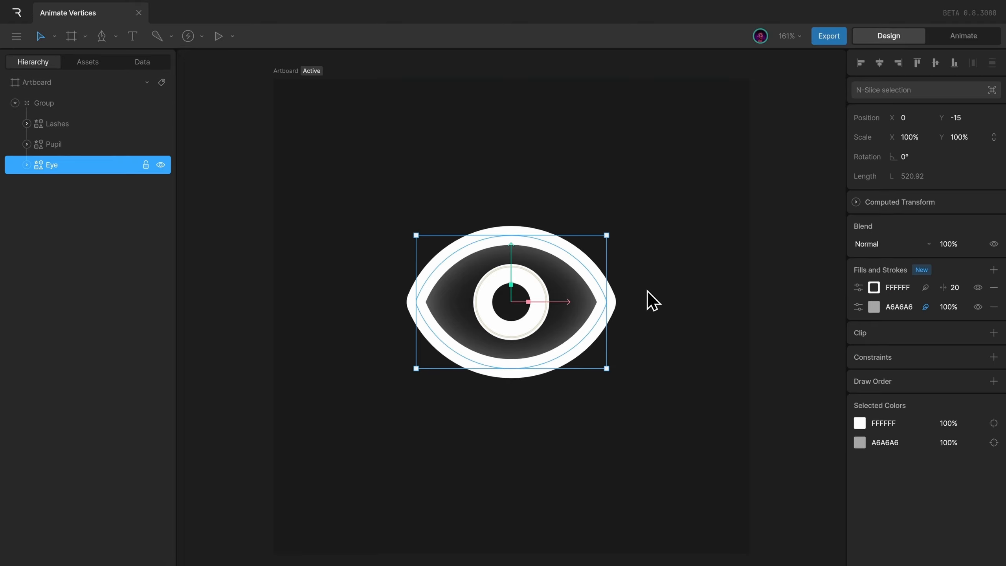
{"action": "key", "text": "Return"}
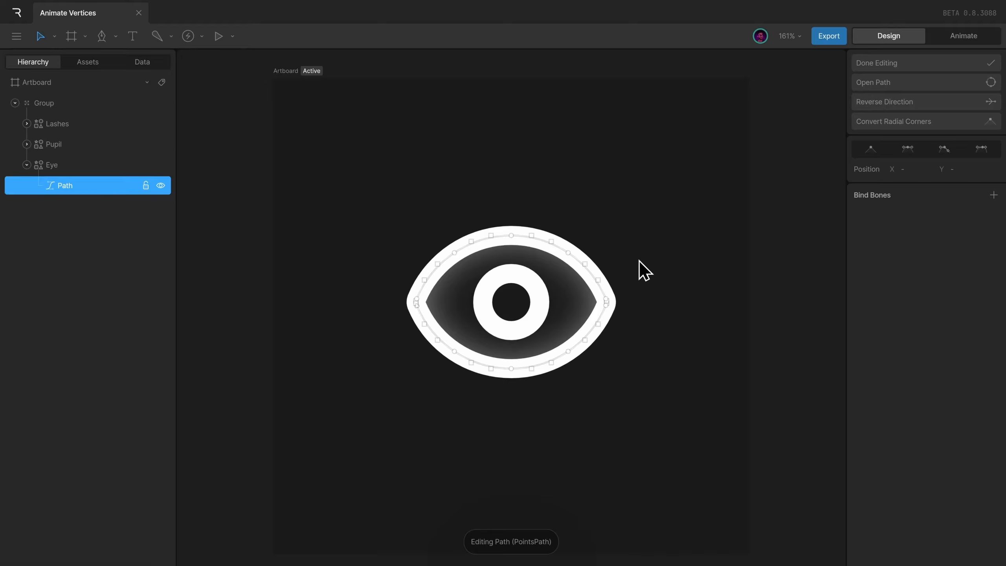
{"action": "left_click_drag", "start_coordinate": [499, 214], "coordinate": [522, 265]}
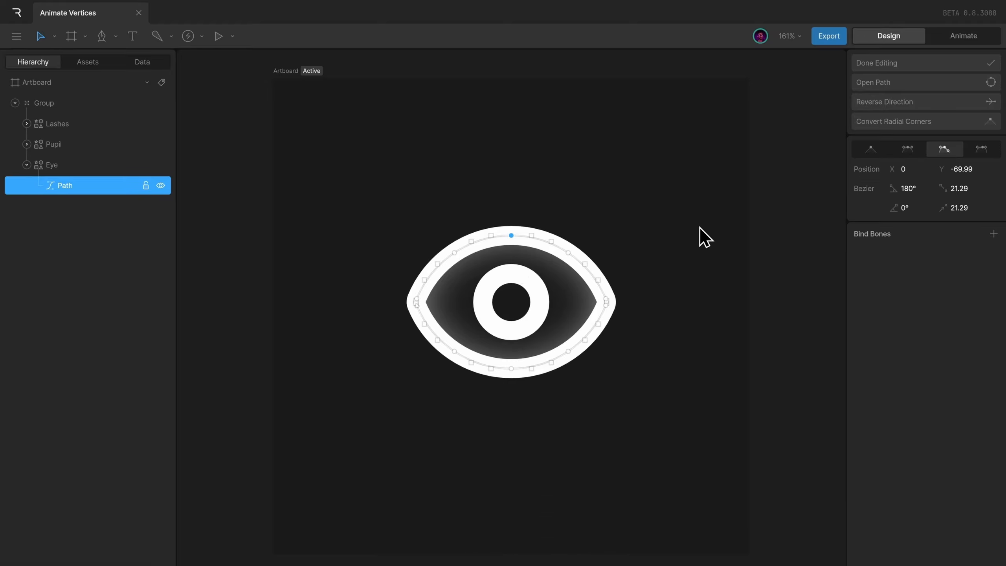
{"action": "key", "text": "Tab"}
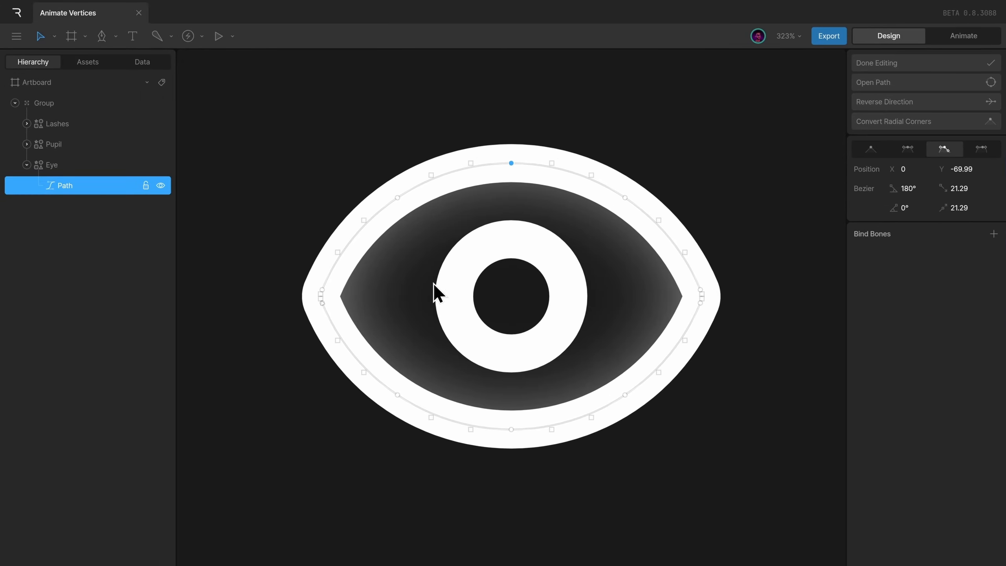
Examine the Eye path's vertices by selecting the upper, lower, right-corner and left-corner points in turn
{"action": "left_click_drag", "start_coordinate": [380, 184], "coordinate": [718, 152]}
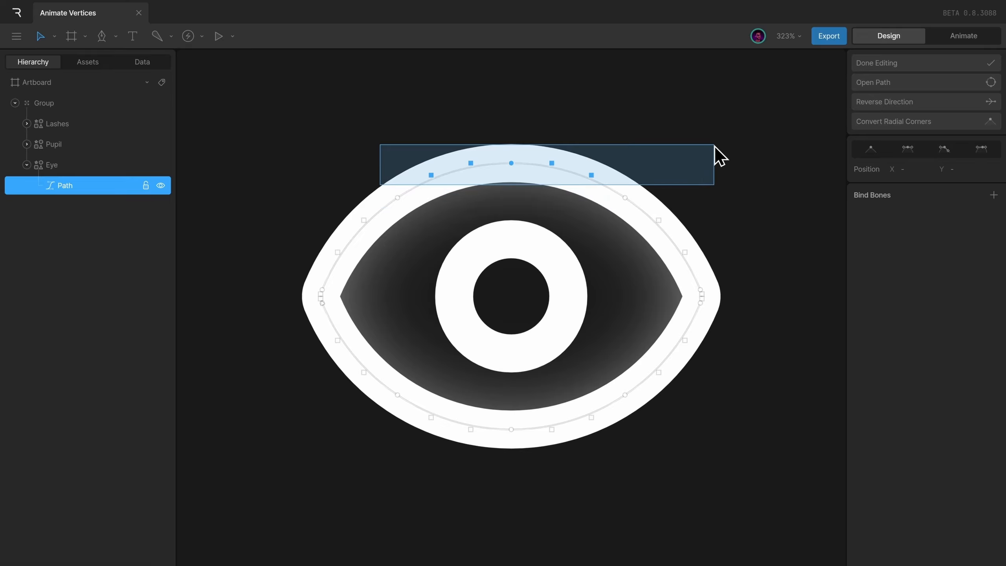
{"action": "left_click_drag", "start_coordinate": [370, 368], "coordinate": [704, 479]}
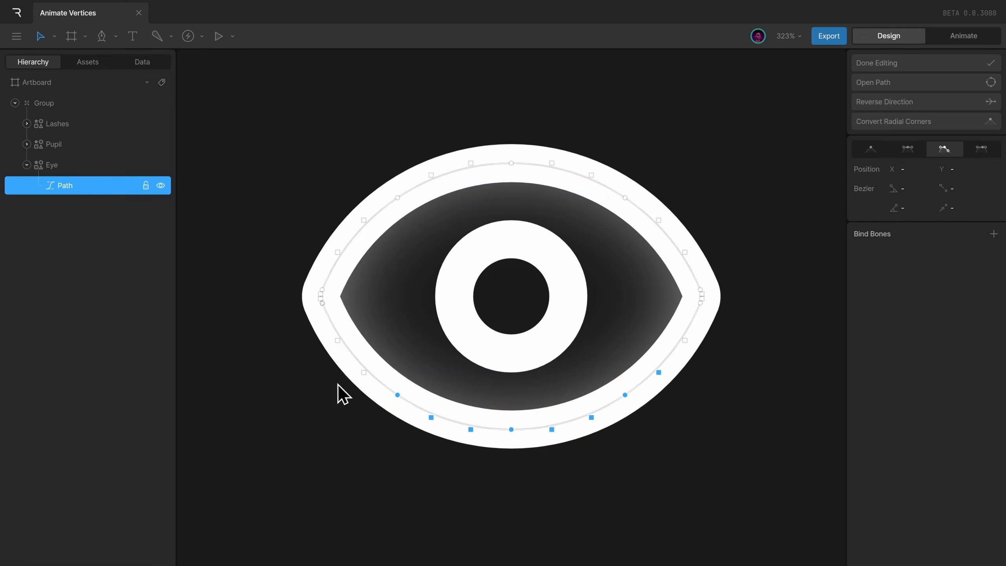
{"action": "left_click", "coordinate": [701, 296]}
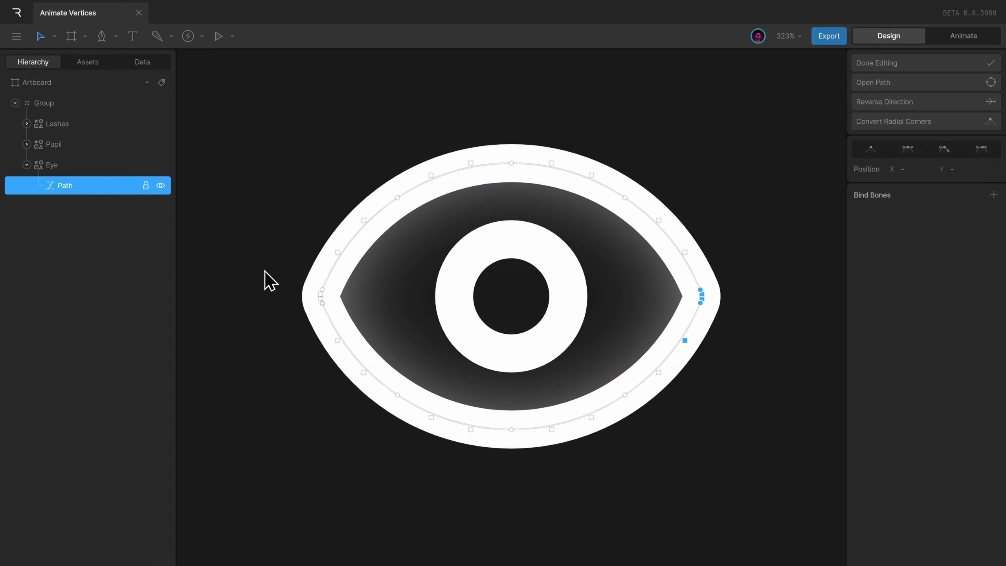
{"action": "left_click", "coordinate": [321, 296]}
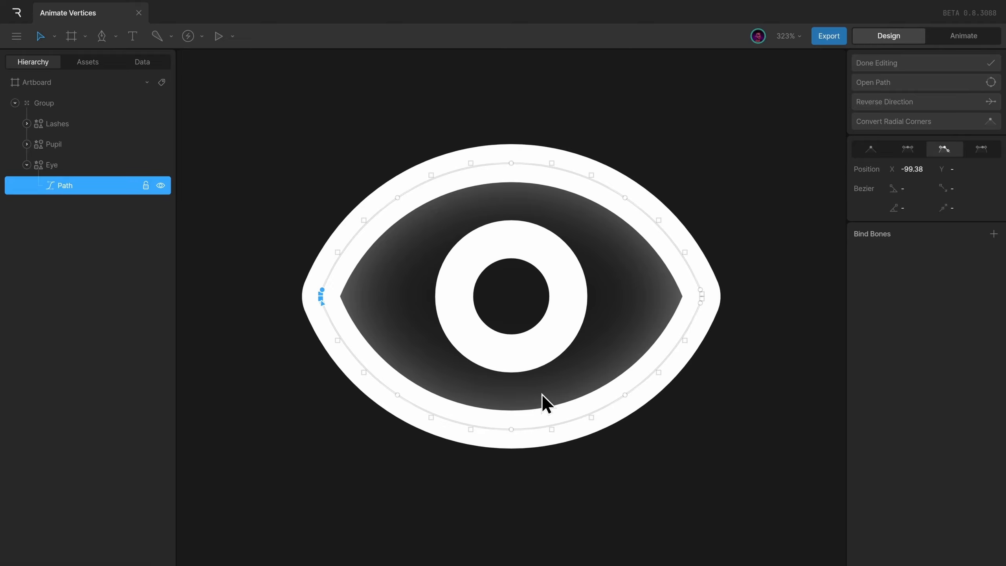
Try to close the eye by lowering the three upper-lid vertices and reshaping their Bezier handles
{"action": "left_click_drag", "start_coordinate": [347, 151], "coordinate": [635, 207]}
{"action": "left_click_drag", "start_coordinate": [513, 168], "coordinate": [517, 394]}
{"action": "left_click", "coordinate": [521, 327]}
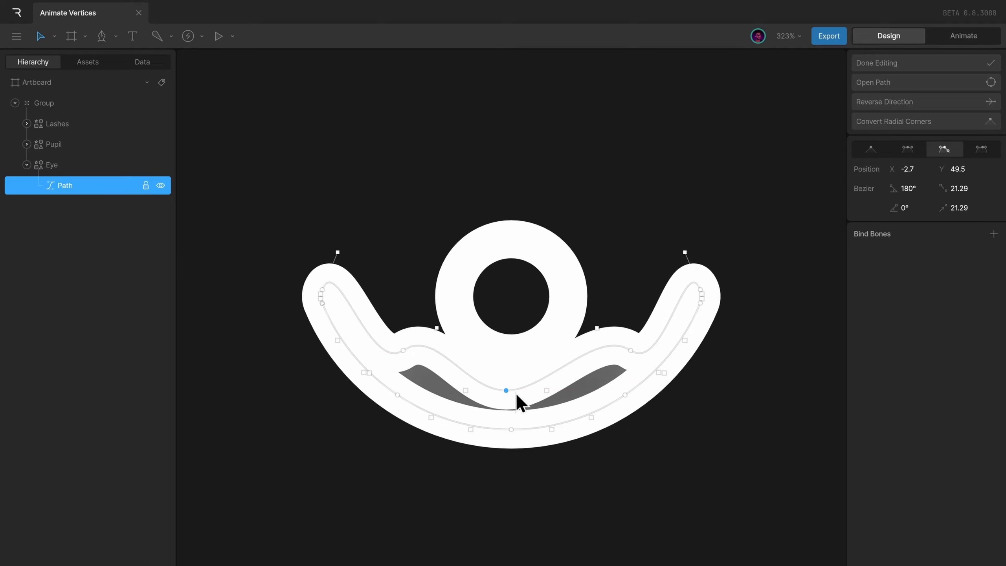
{"action": "left_click_drag", "start_coordinate": [597, 337], "coordinate": [591, 373]}
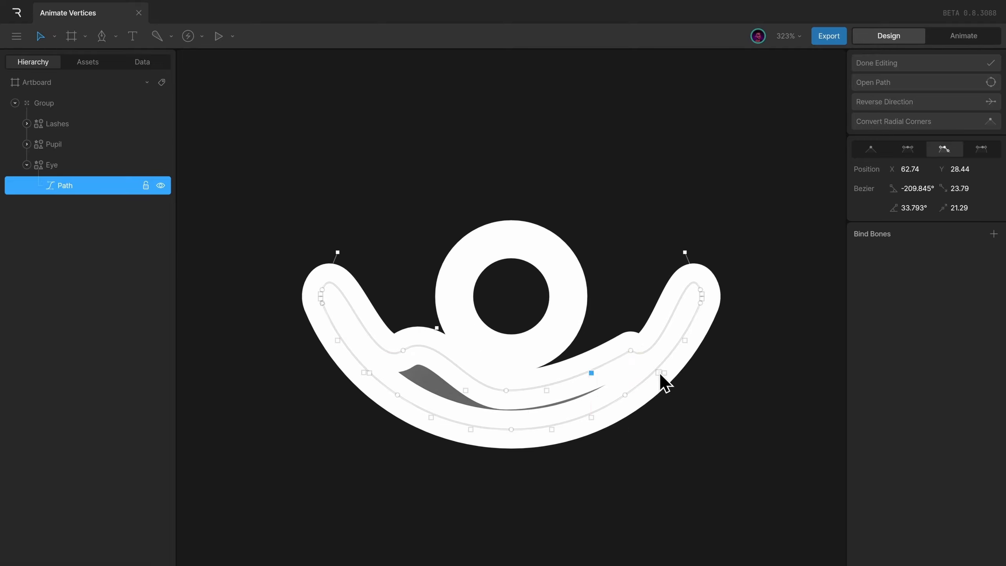
{"action": "left_click_drag", "start_coordinate": [659, 374], "coordinate": [669, 328]}
{"action": "left_click_drag", "start_coordinate": [404, 349], "coordinate": [370, 350]}
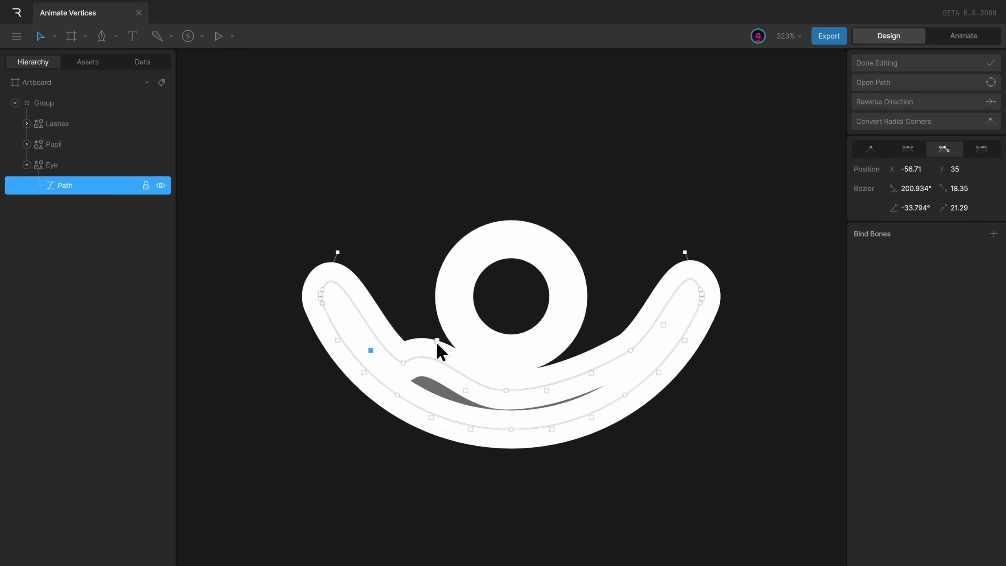
{"action": "left_click_drag", "start_coordinate": [437, 341], "coordinate": [431, 379]}
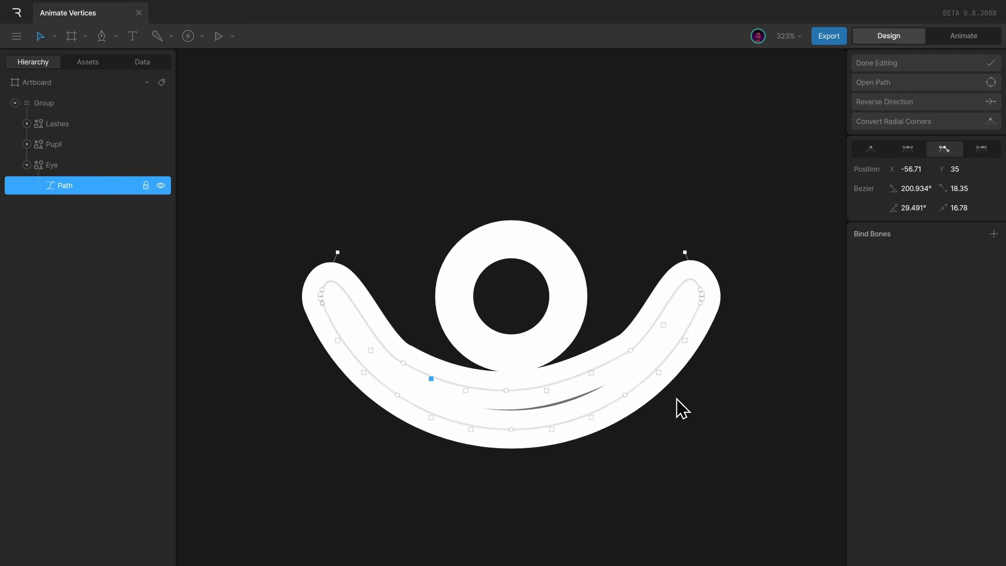
Undo the upper-lid vertex moves and handle adjustments on the Eye path
{"action": "key", "text": "ctrl+z"}
{"action": "key", "text": "ctrl+z"}
{"action": "key", "text": "ctrl+z"}
{"action": "key", "text": "ctrl+z"}
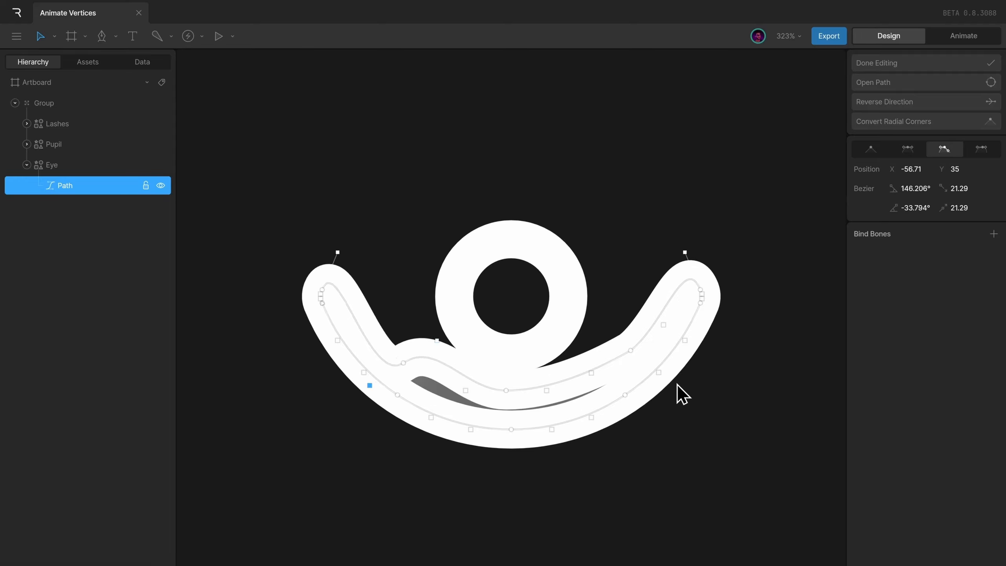
{"action": "key", "text": "ctrl+z"}
{"action": "key", "text": "ctrl+z"}
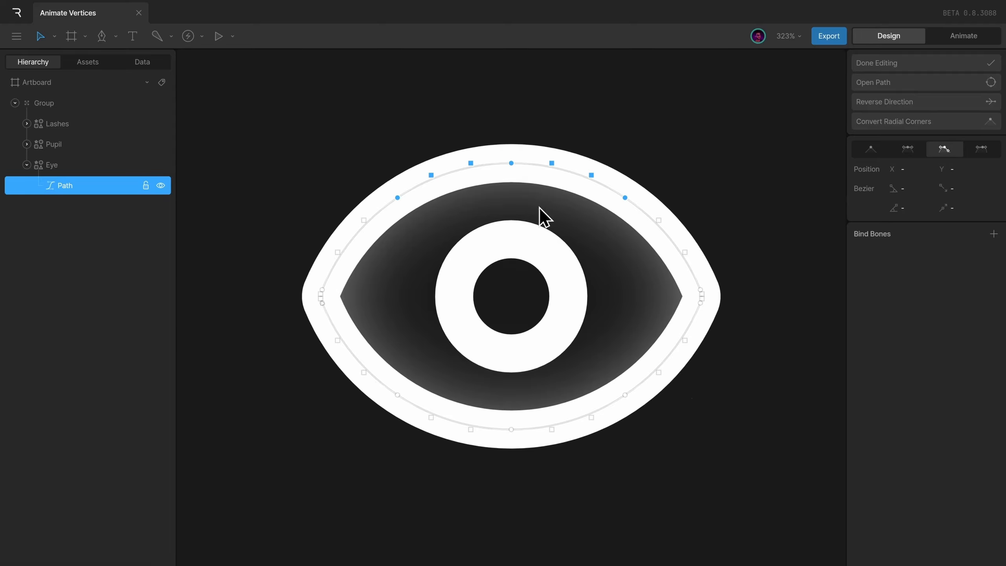
Delete the two vertices flanking the Eye path's top vertex and give that vertex mirrored handles with length 59
{"action": "left_click_drag", "start_coordinate": [367, 186], "coordinate": [655, 209]}
{"action": "key", "text": "Delete"}
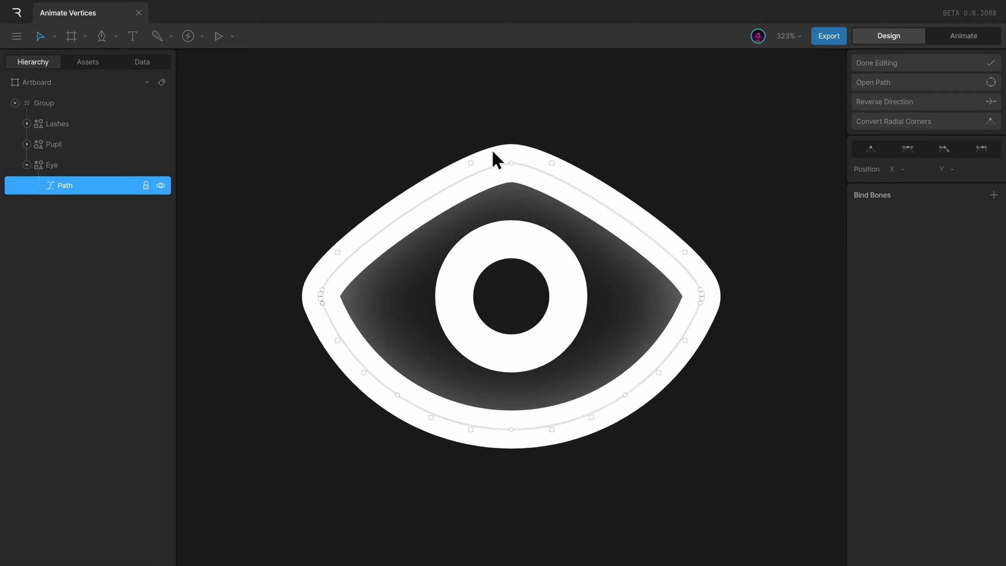
{"action": "left_click", "coordinate": [511, 162]}
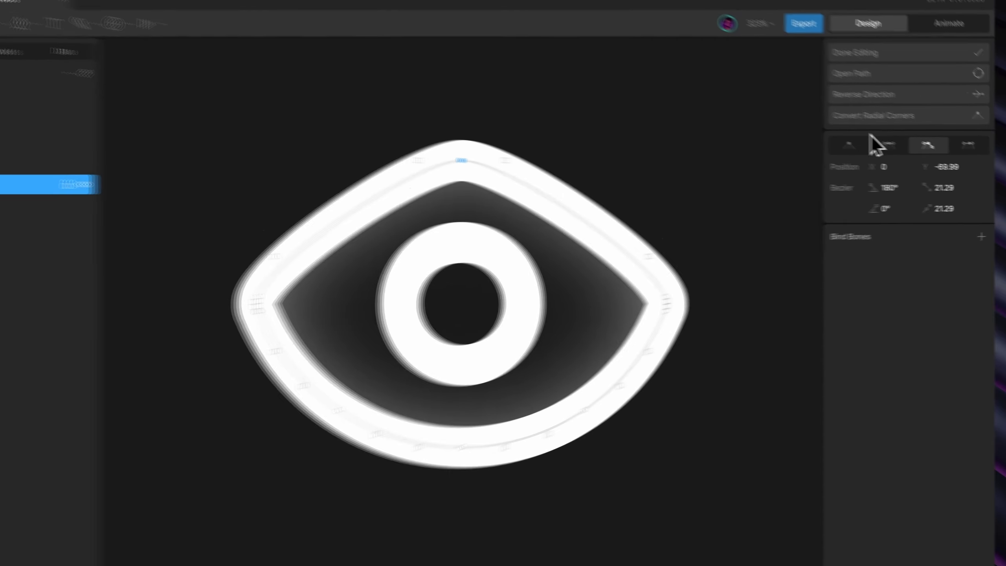
{"action": "left_click", "coordinate": [907, 149]}
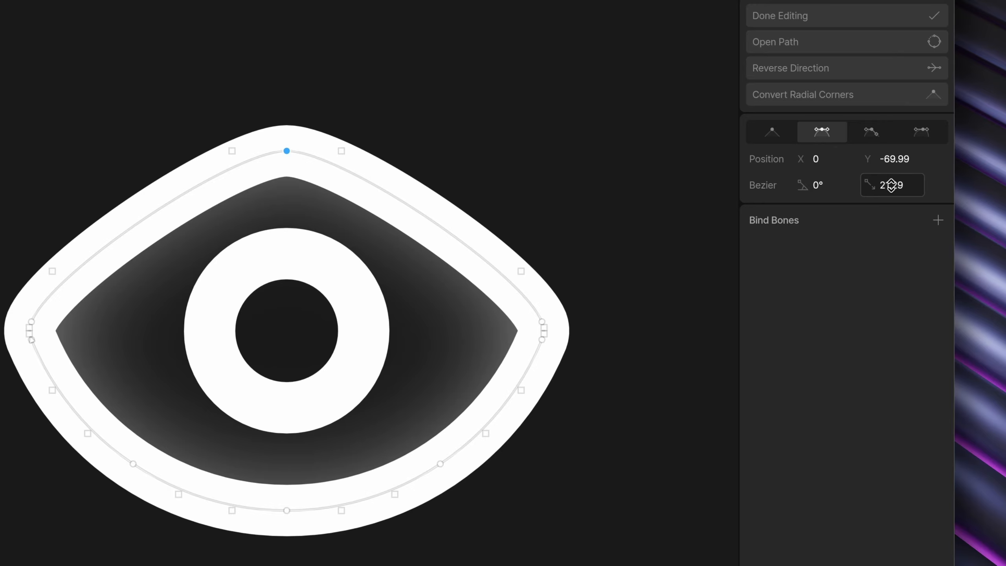
{"action": "left_click_drag", "start_coordinate": [892, 185], "coordinate": [900, 158]}
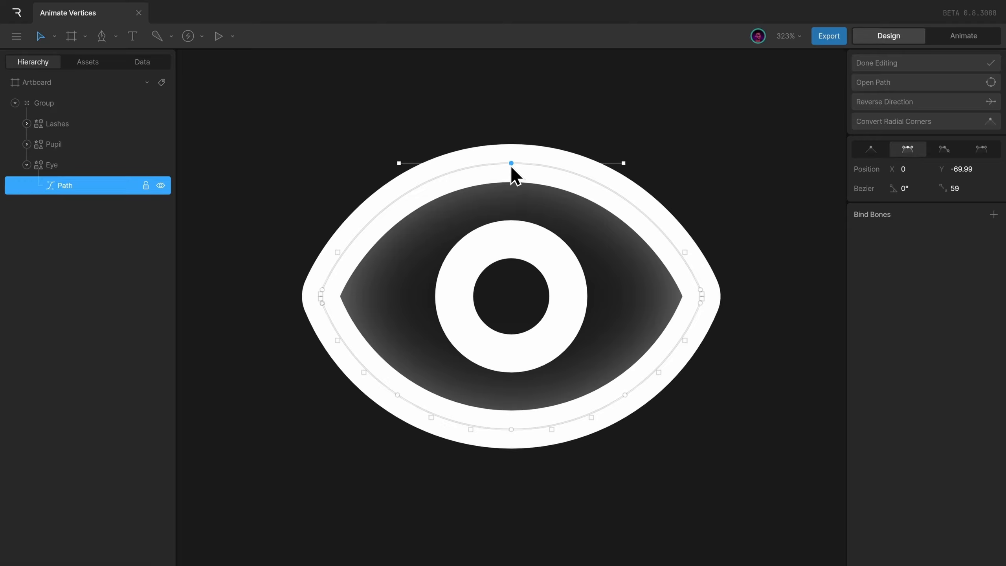
Try closing the eye by lowering the top vertex to Y 67.5, and undo the move and the upper-lid simplification
{"action": "left_click_drag", "start_coordinate": [511, 163], "coordinate": [511, 424]}
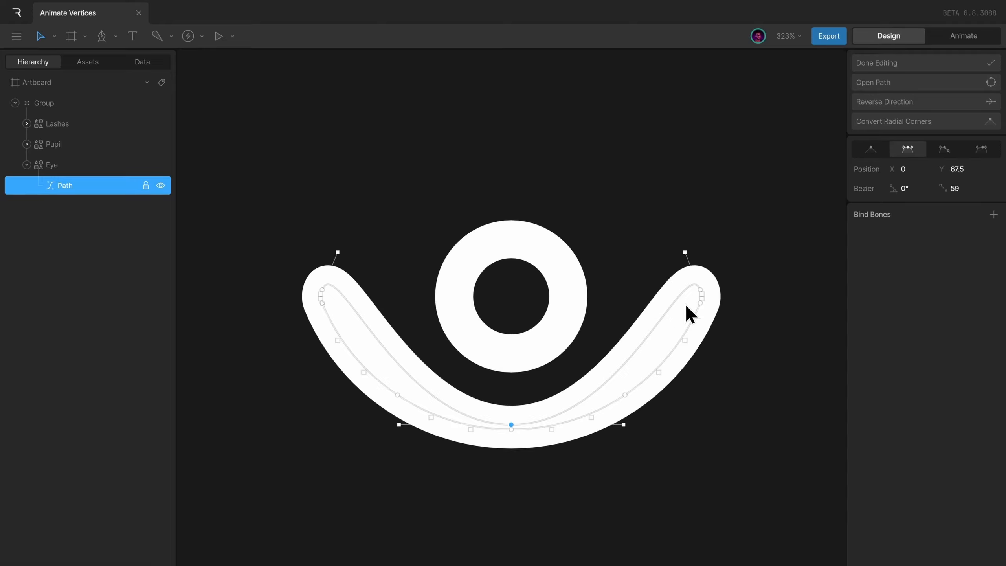
{"action": "key", "text": "ctrl+z"}
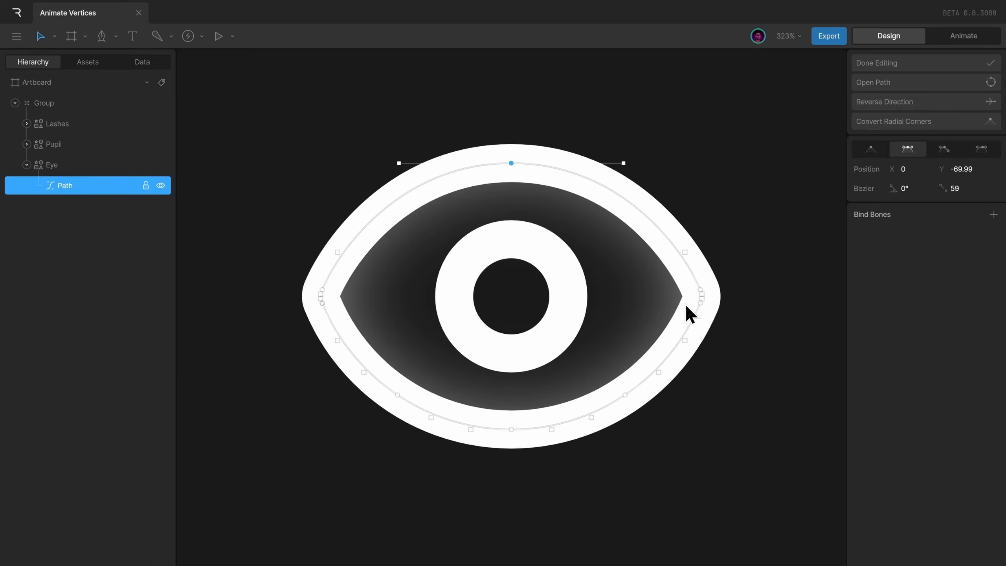
{"action": "key", "text": "ctrl+z"}
{"action": "key", "text": "ctrl+z"}
{"action": "key", "text": "ctrl+z"}
{"action": "key", "text": "ctrl+z"}
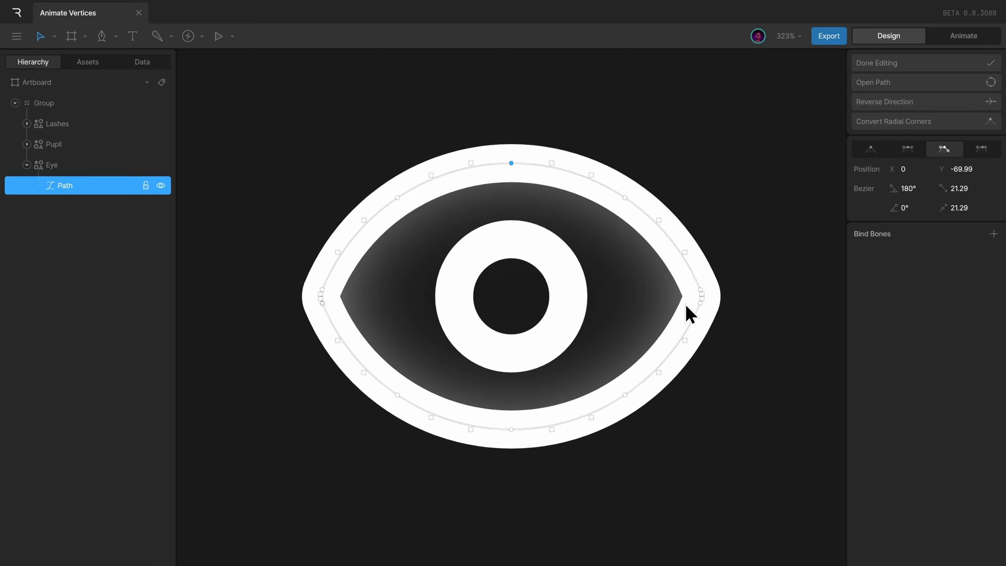
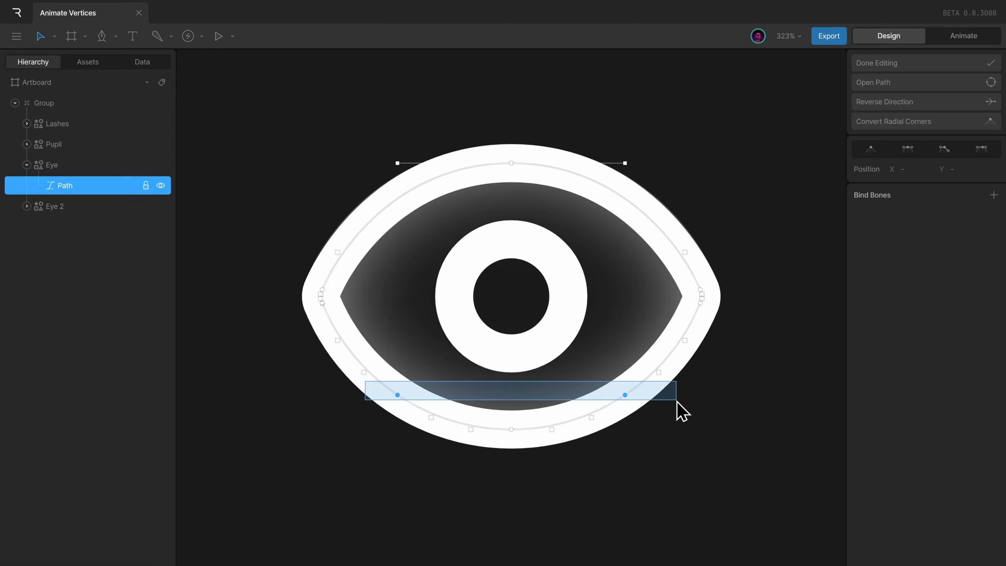
Delete the two vertices flanking the Eye path's bottom vertex and switch the bottom vertex to mirrored handles
{"action": "key", "text": "Delete"}
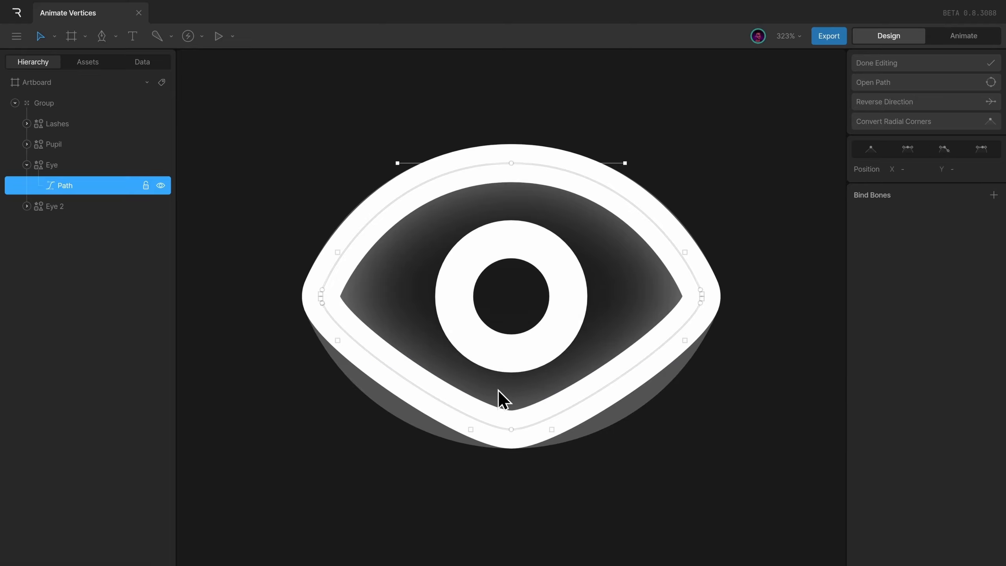
{"action": "left_click_drag", "start_coordinate": [519, 446], "coordinate": [518, 446]}
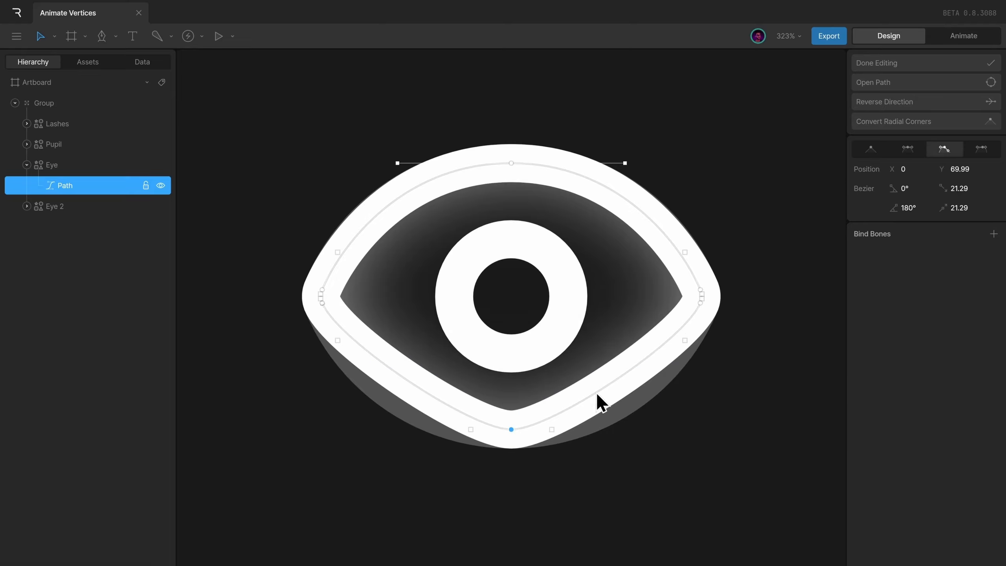
{"action": "left_click", "coordinate": [906, 154]}
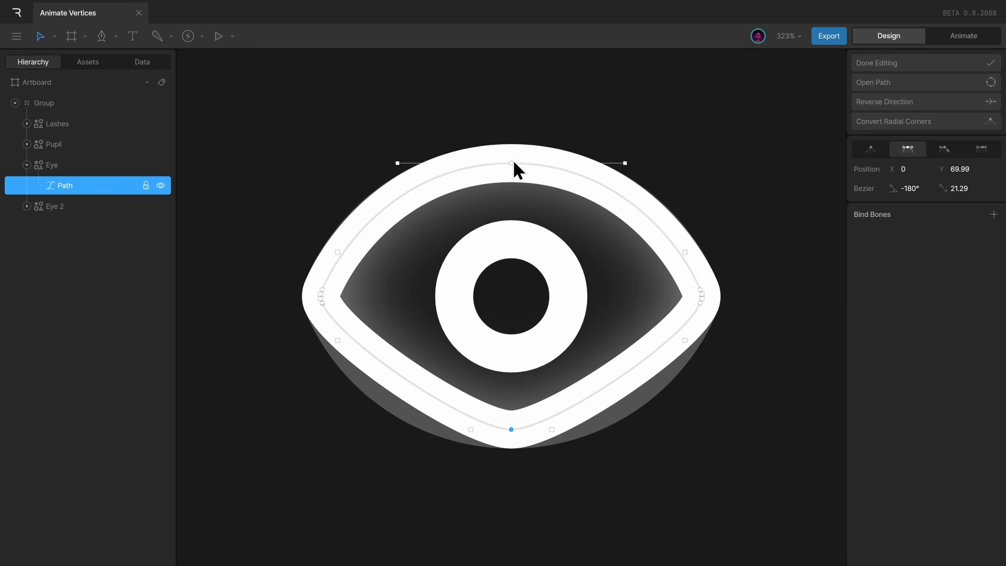
Set the mirrored handle length of the Eye path's top and bottom vertices to 68
{"action": "left_click_drag", "start_coordinate": [497, 135], "coordinate": [542, 196]}
{"action": "left_click", "coordinate": [965, 191]}
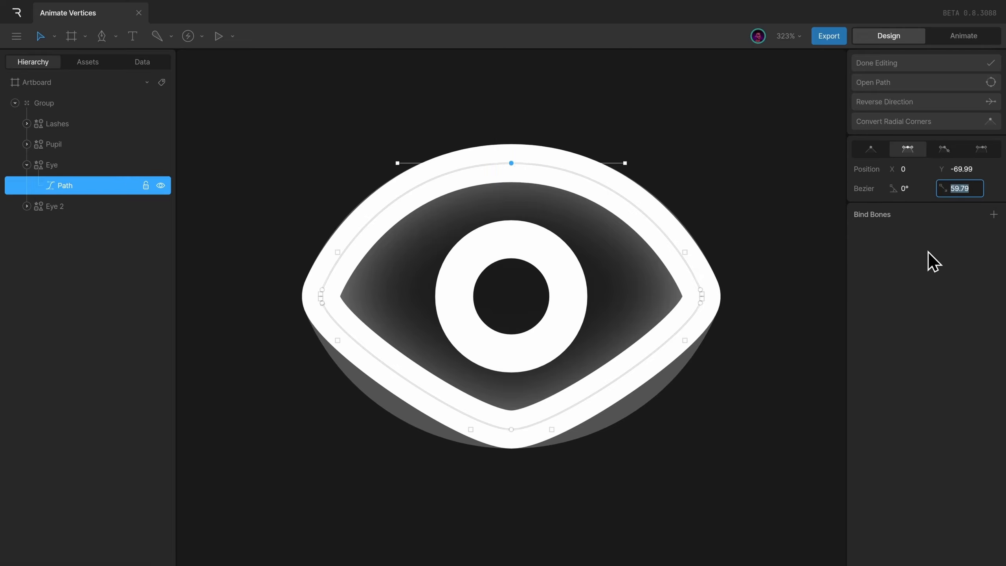
{"action": "key", "text": "Return"}
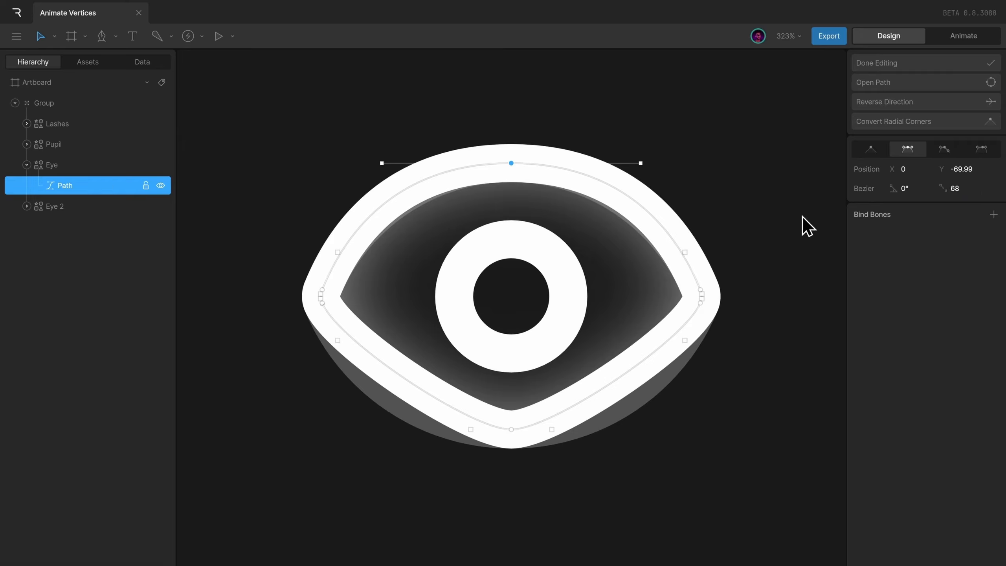
{"action": "left_click_drag", "start_coordinate": [485, 395], "coordinate": [536, 455]}
{"action": "left_click", "coordinate": [955, 191]}
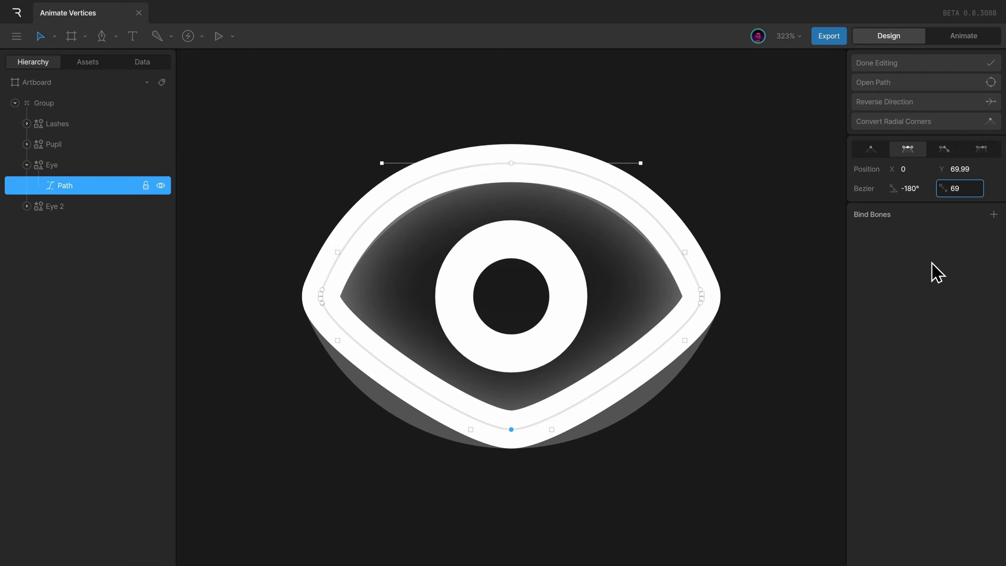
{"action": "key", "text": "BackSpace"}
{"action": "type", "text": "8"}
{"action": "key", "text": "Return"}
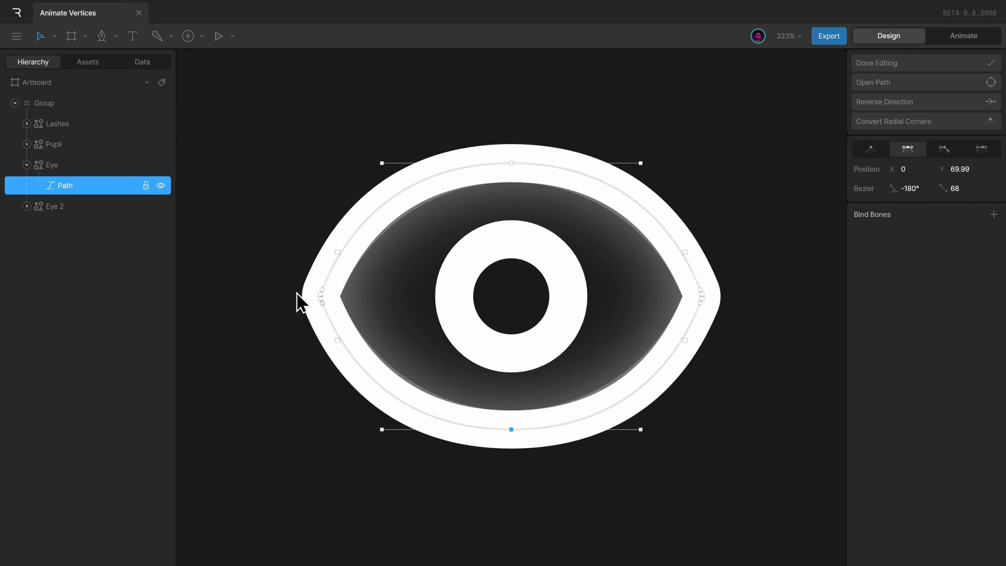
Add a Pen vertex midway between the two existing vertices at both the left and right corners of the Eye path
{"action": "scroll", "coordinate": [297, 292], "scroll_direction": "up", "scroll_amount": 10}
{"action": "left_click_drag", "start_coordinate": [277, 208], "coordinate": [389, 356]}
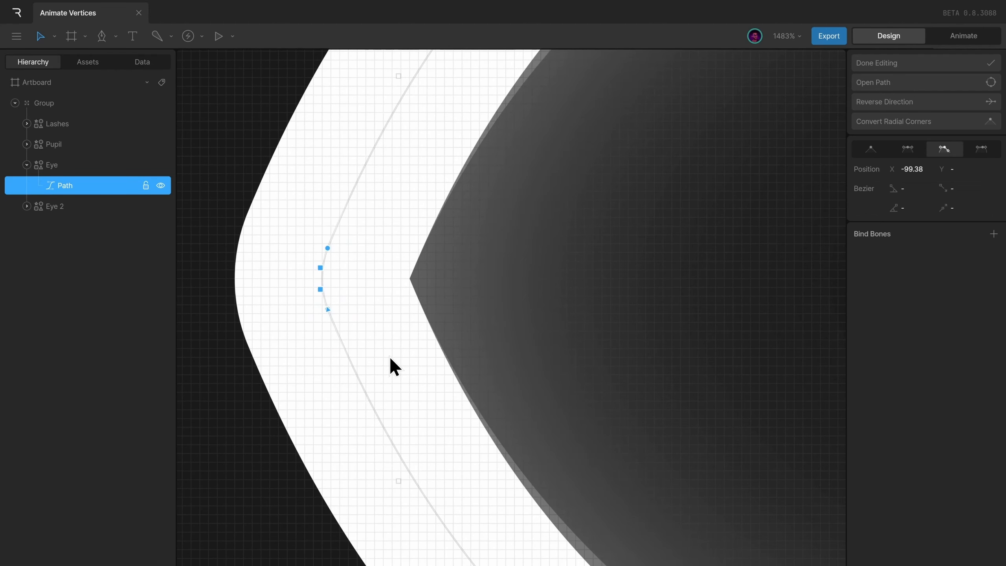
{"action": "left_click", "coordinate": [418, 284]}
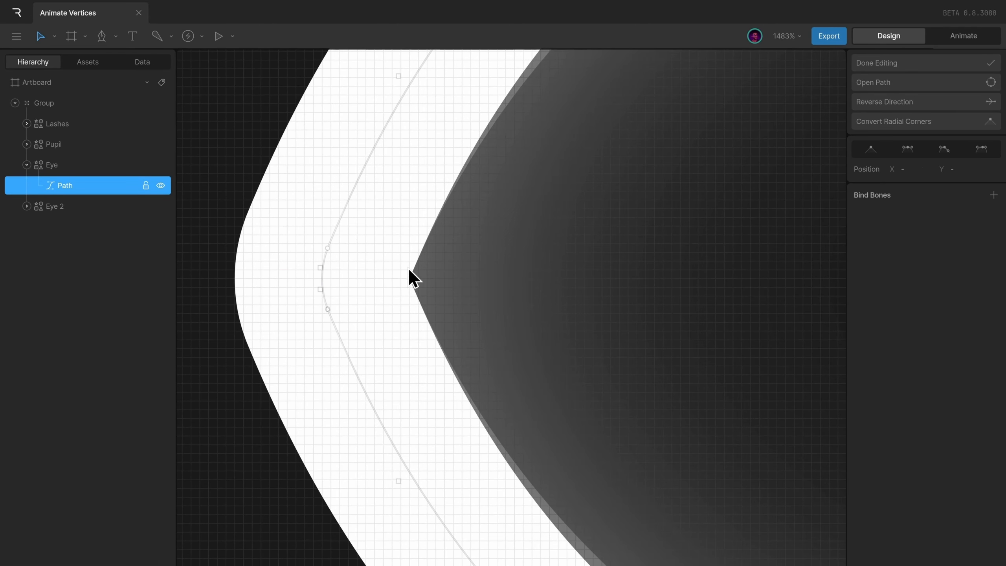
{"action": "left_click", "coordinate": [329, 248]}
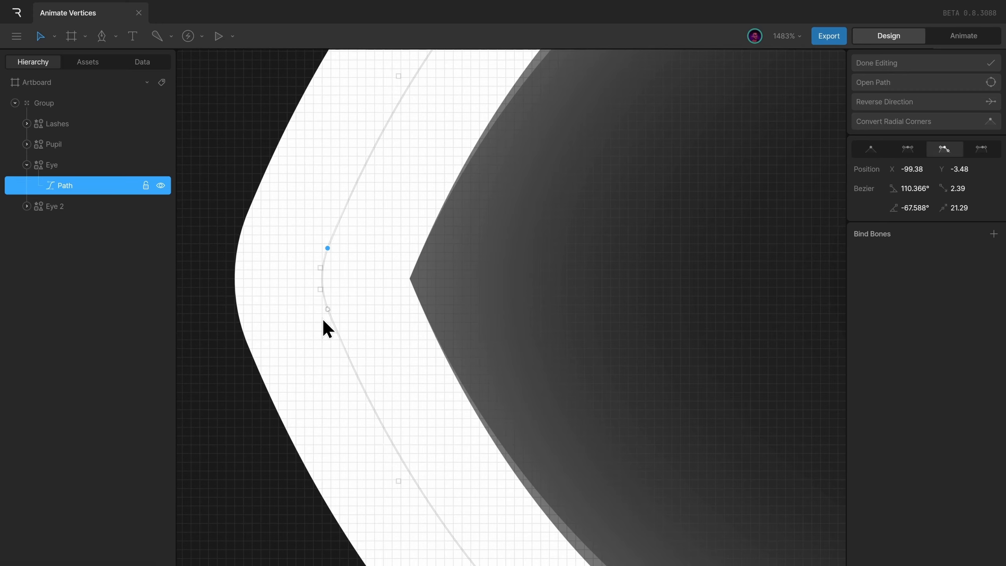
{"action": "left_click", "coordinate": [328, 308]}
{"action": "key", "text": "p"}
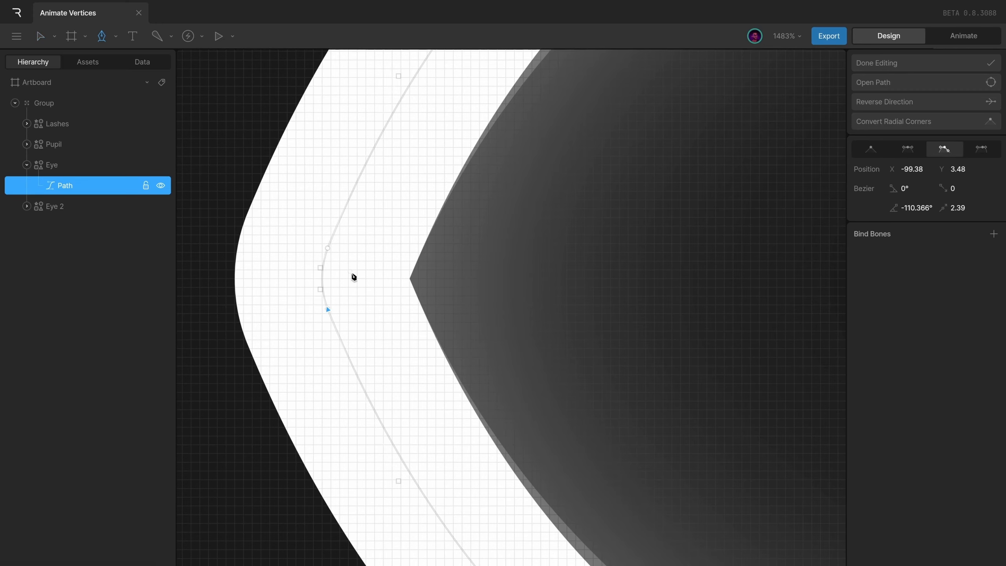
{"action": "left_click", "coordinate": [321, 279]}
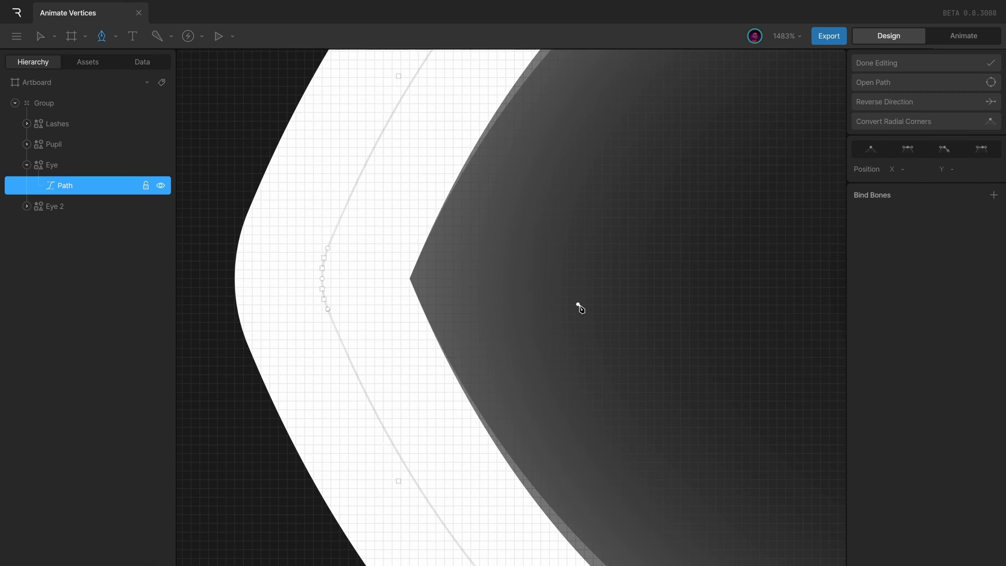
{"action": "scroll", "coordinate": [577, 302], "scroll_direction": "down", "scroll_amount": 5}
{"action": "left_click_drag", "start_coordinate": [690, 293], "coordinate": [206, 304]}
{"action": "scroll", "coordinate": [666, 295], "scroll_direction": "up", "scroll_amount": 10}
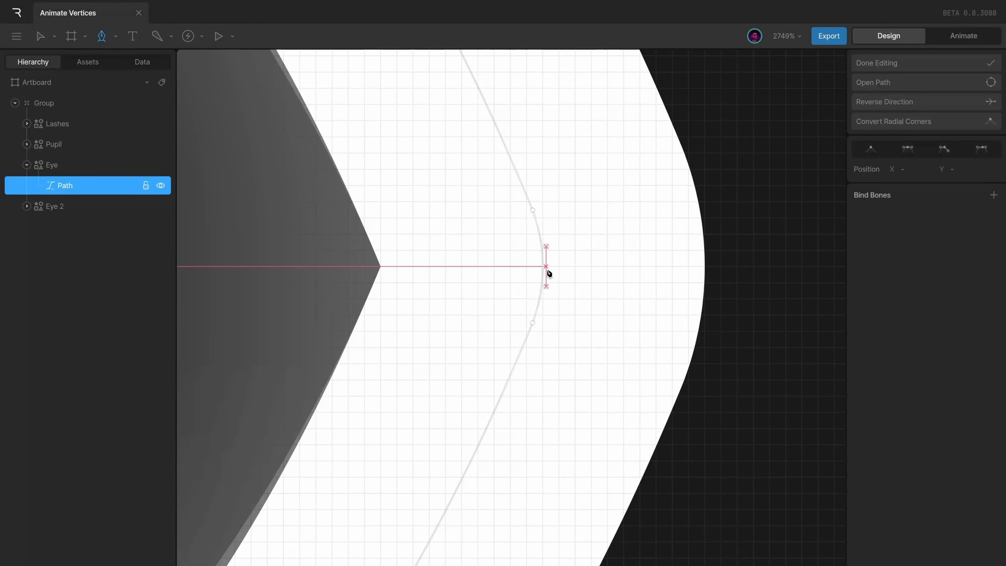
{"action": "left_click", "coordinate": [544, 267]}
Delete the vertices flanking the middle vertex at both corners of the Eye path, leaving one vertex per corner
{"action": "left_click_drag", "start_coordinate": [570, 216], "coordinate": [571, 217]}
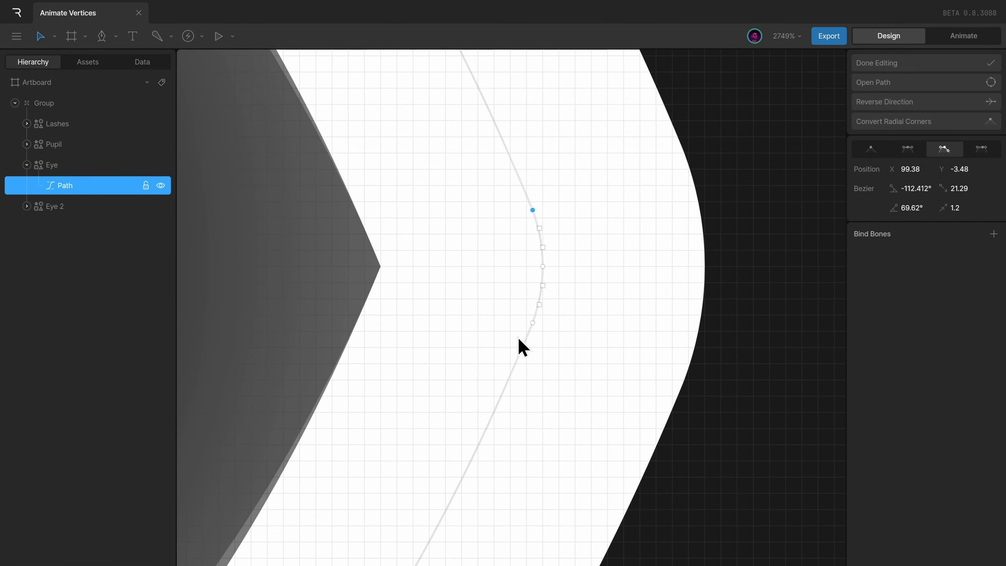
{"action": "left_click", "coordinate": [532, 323], "text": "shift"}
{"action": "scroll", "coordinate": [591, 342], "scroll_direction": "down", "scroll_amount": 5}
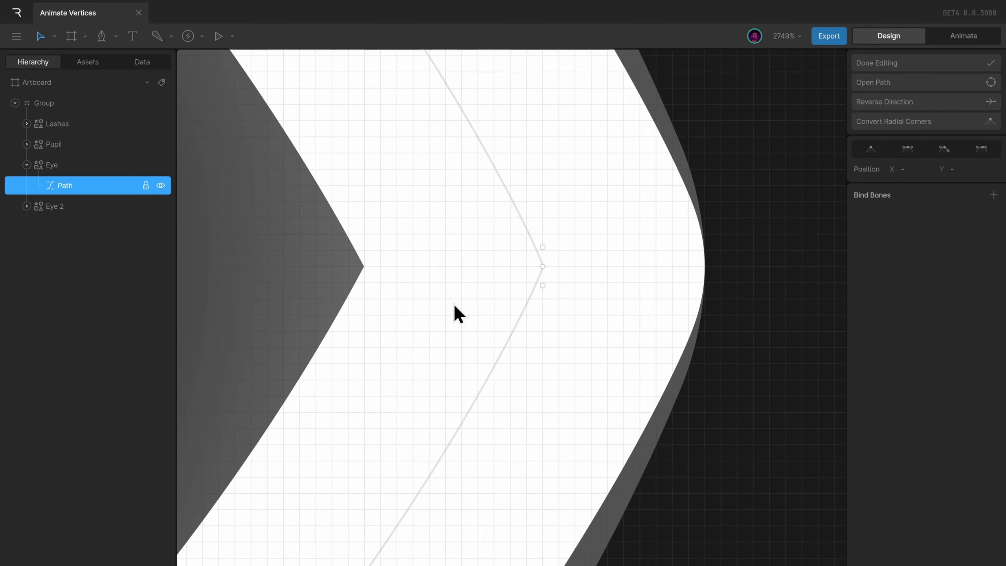
{"action": "scroll", "coordinate": [454, 303], "scroll_direction": "down", "scroll_amount": 7}
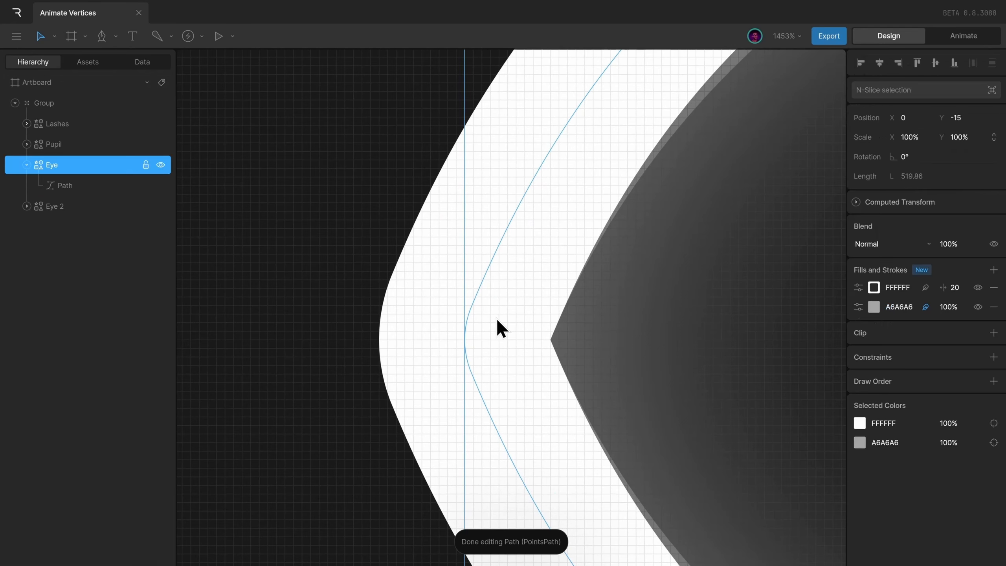
{"action": "left_click", "coordinate": [463, 307]}
{"action": "key", "text": "Delete"}
{"action": "left_click_drag", "start_coordinate": [450, 389], "coordinate": [505, 368]}
{"action": "key", "text": "Delete"}
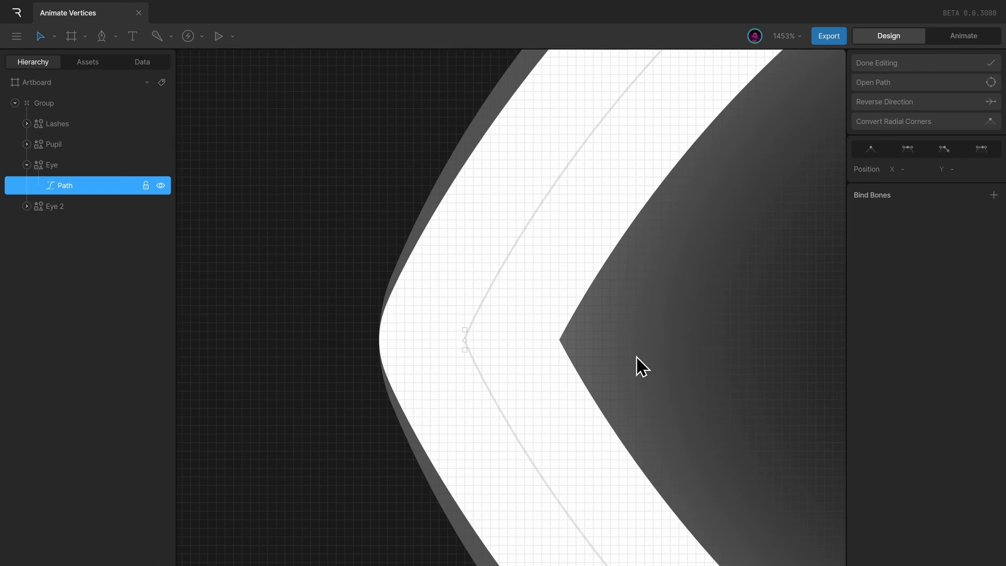
Switch the Eye path's left and right corner vertices to mirrored handles with length 10
{"action": "scroll", "coordinate": [637, 358], "scroll_direction": "down", "scroll_amount": 12}
{"action": "left_click_drag", "start_coordinate": [636, 366], "coordinate": [413, 310]}
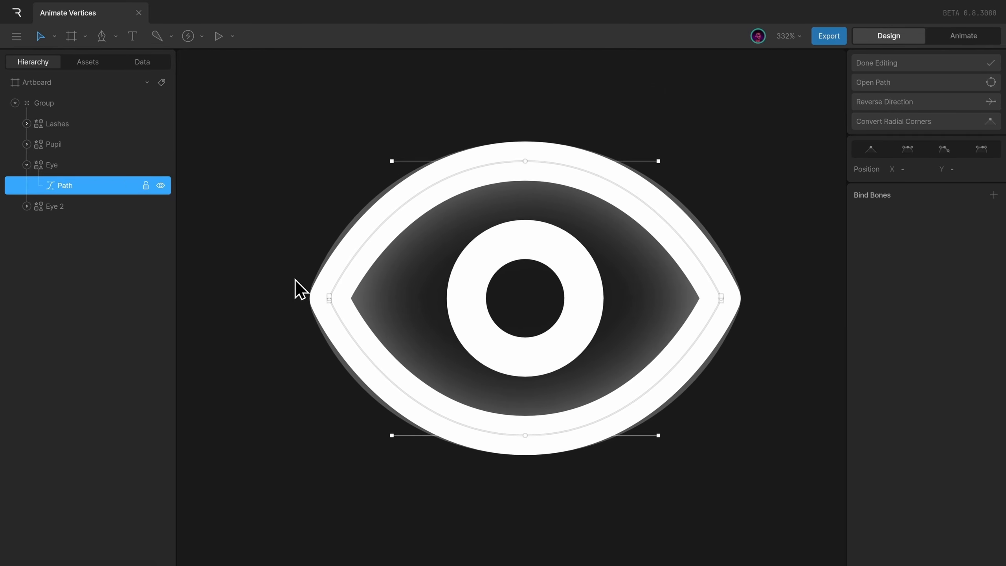
{"action": "left_click_drag", "start_coordinate": [295, 278], "coordinate": [778, 328]}
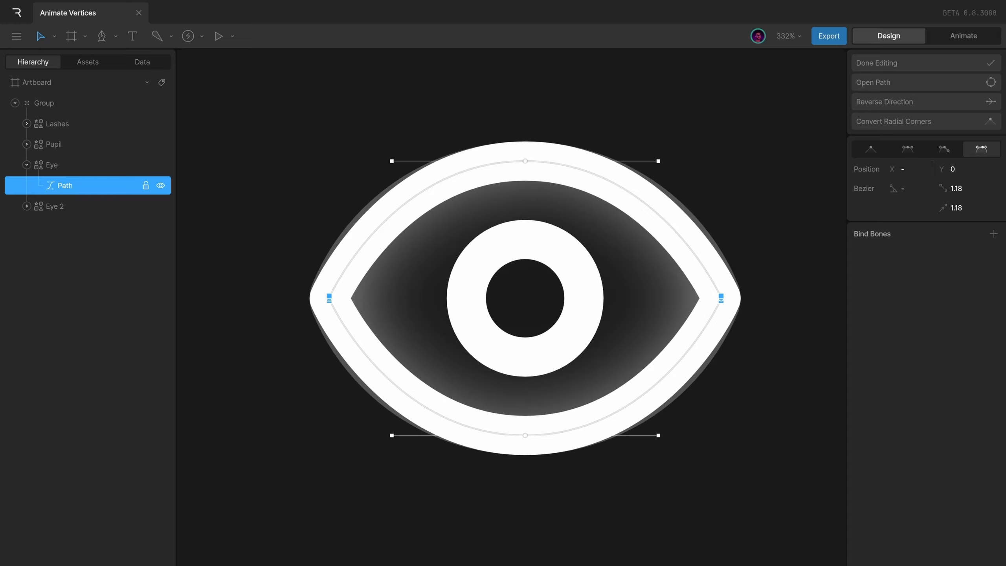
{"action": "left_click", "coordinate": [918, 154]}
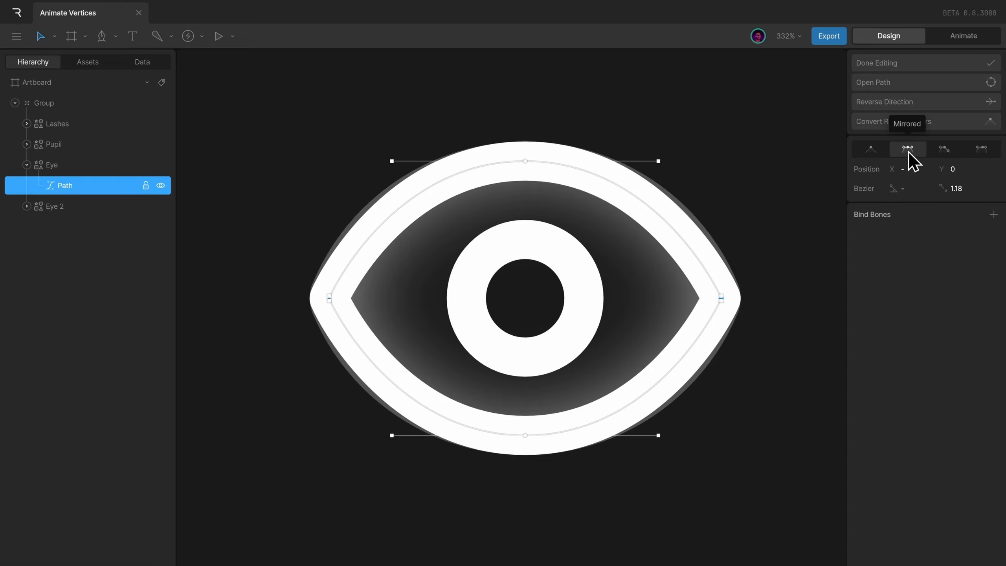
{"action": "left_click_drag", "start_coordinate": [968, 194], "coordinate": [971, 187]}
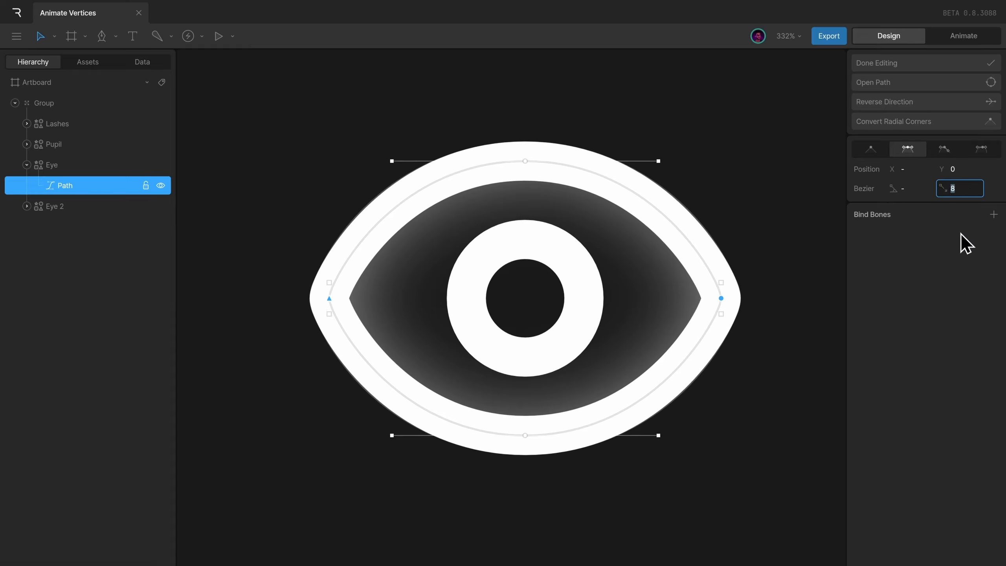
{"action": "key", "text": "Return"}
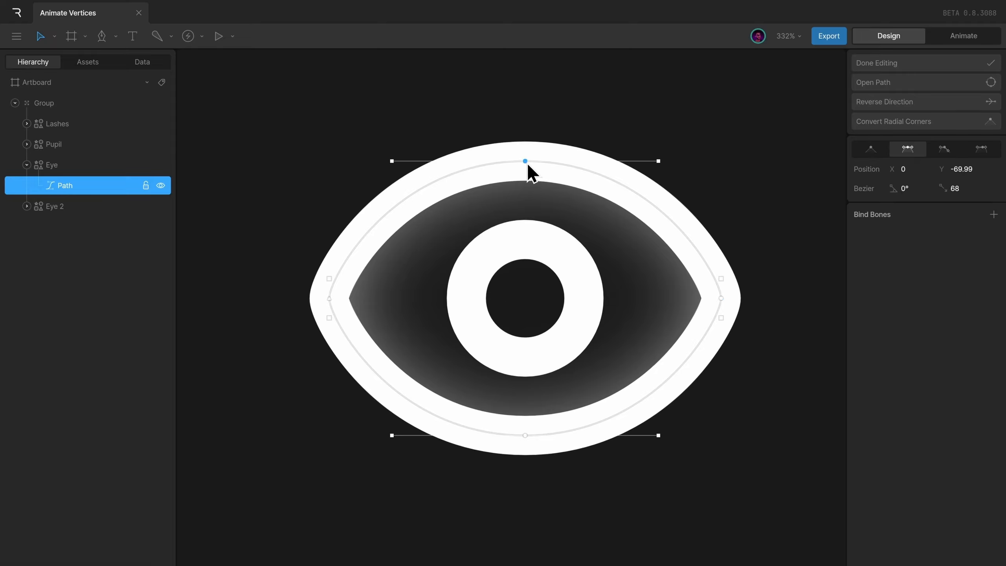
Try closing the eye by lowering the top vertex to Y 69.99, and undo the move
{"action": "left_click_drag", "start_coordinate": [526, 162], "coordinate": [525, 437]}
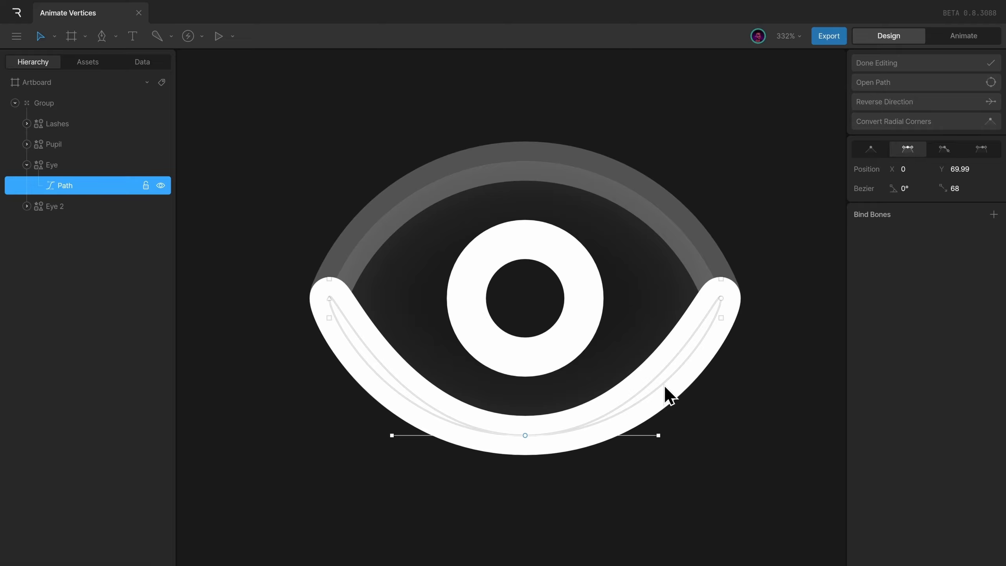
{"action": "key", "text": "ctrl+z"}
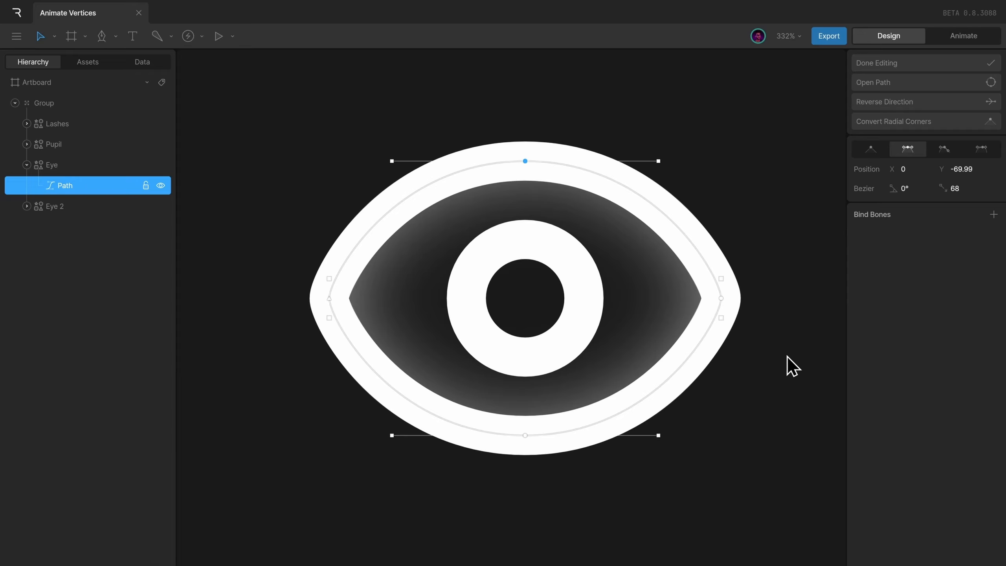
Finish editing the Eye path, delete the Eye 2 reference shape and collapse the Eye shape in the hierarchy
{"action": "key", "text": "Escape"}
{"action": "left_click", "coordinate": [71, 207]}
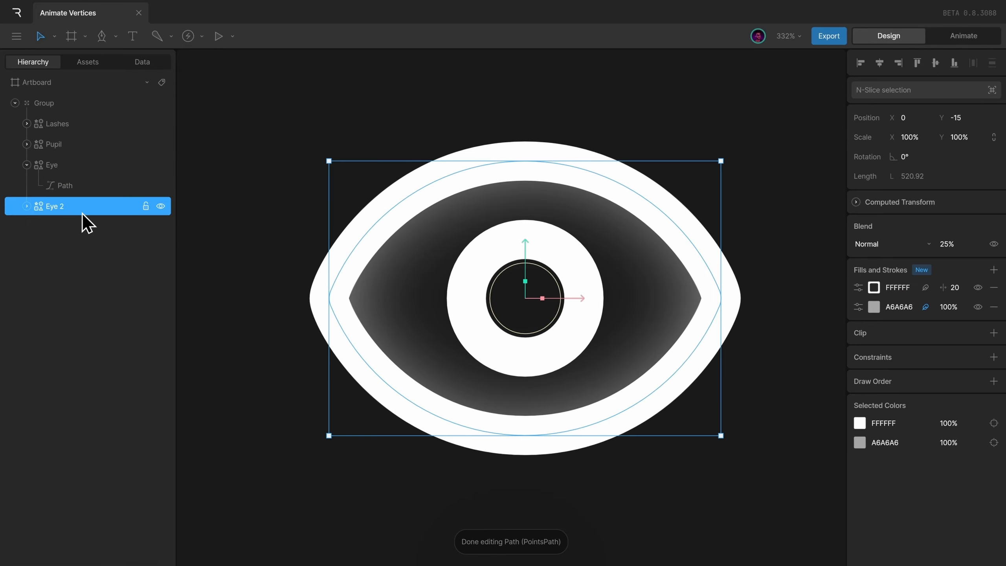
{"action": "key", "text": "Delete"}
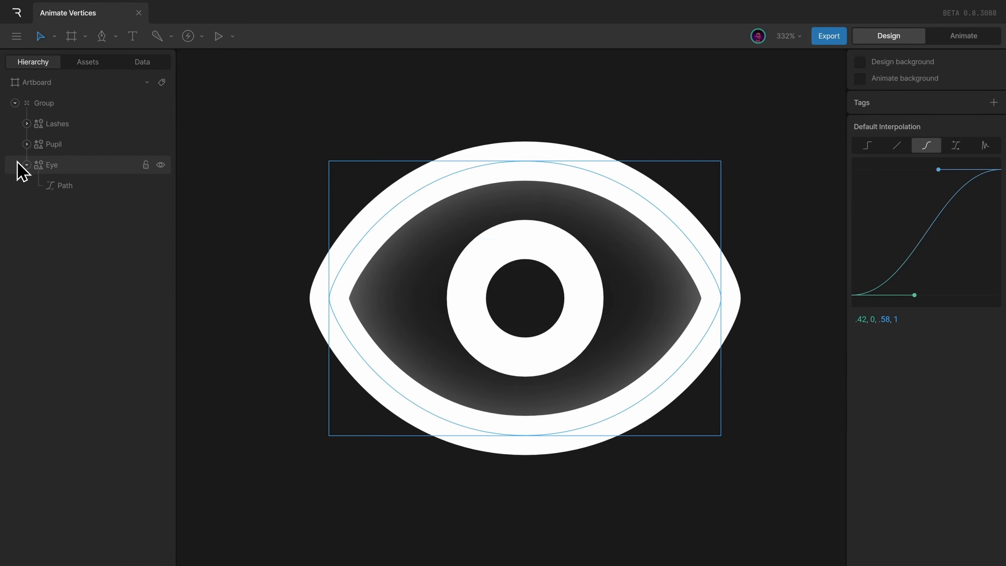
{"action": "left_click", "coordinate": [30, 167]}
{"action": "left_click", "coordinate": [765, 320]}
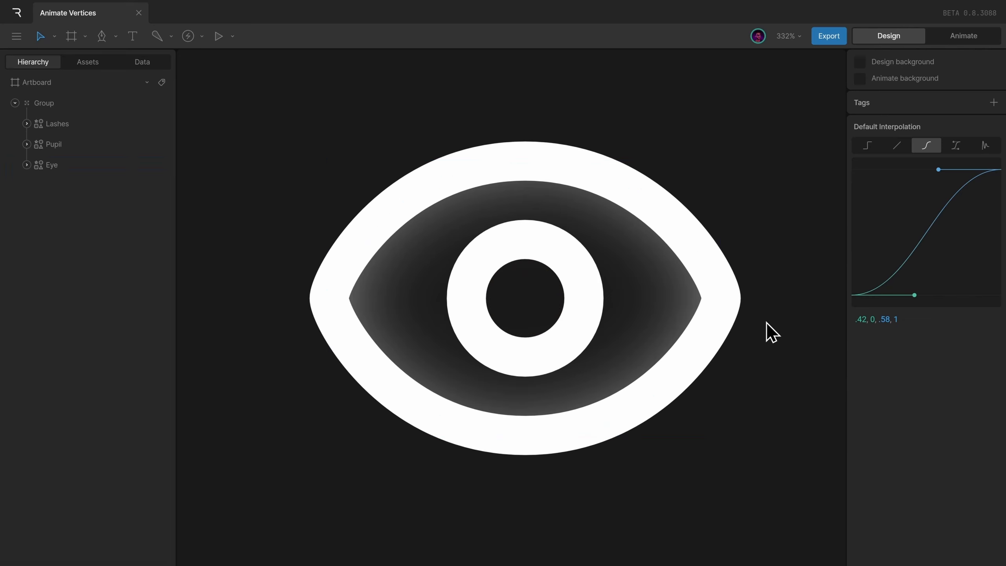
In Animate mode, key the X and Y position of the Eye path's top vertex at frame 0 of Timeline 1
{"action": "left_click_drag", "start_coordinate": [765, 318], "coordinate": [759, 234]}
{"action": "key", "text": "Tab"}
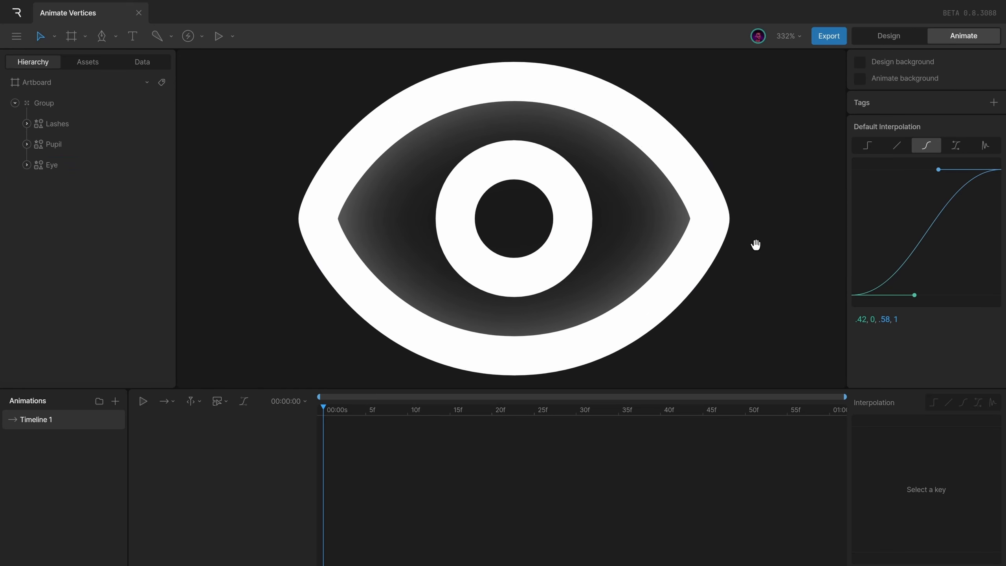
{"action": "left_click", "coordinate": [72, 162]}
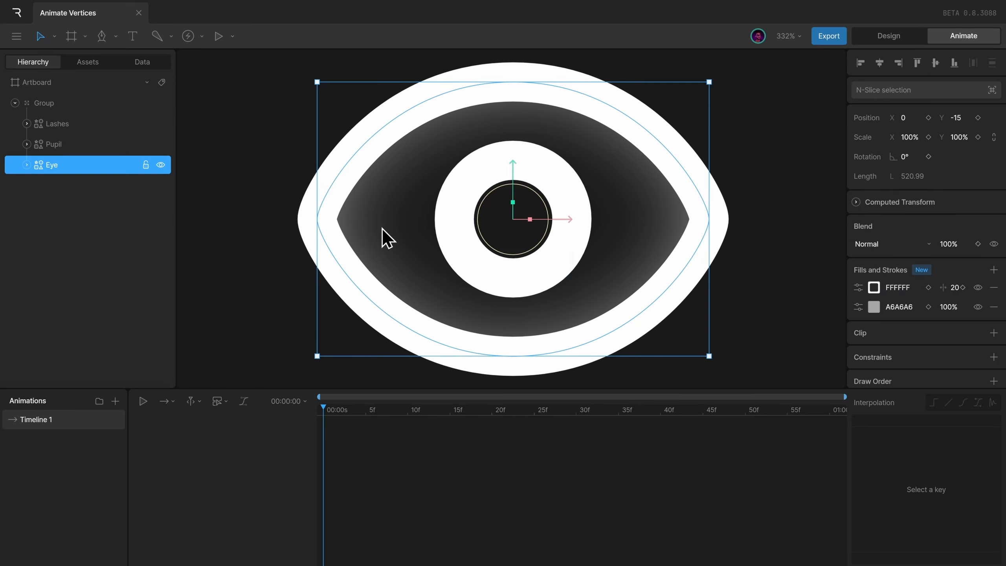
{"action": "double_click", "coordinate": [667, 242]}
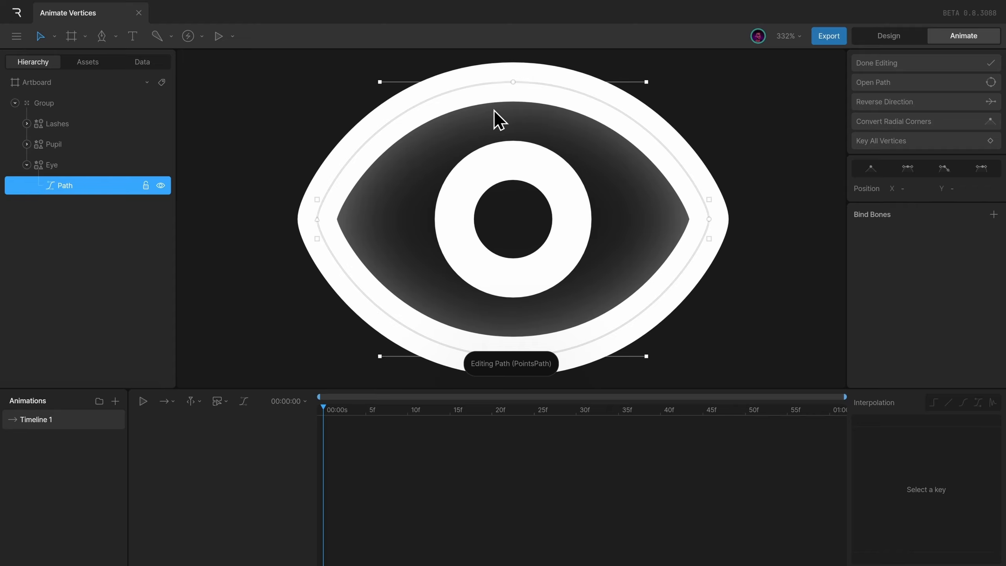
{"action": "left_click_drag", "start_coordinate": [493, 110], "coordinate": [568, 75]}
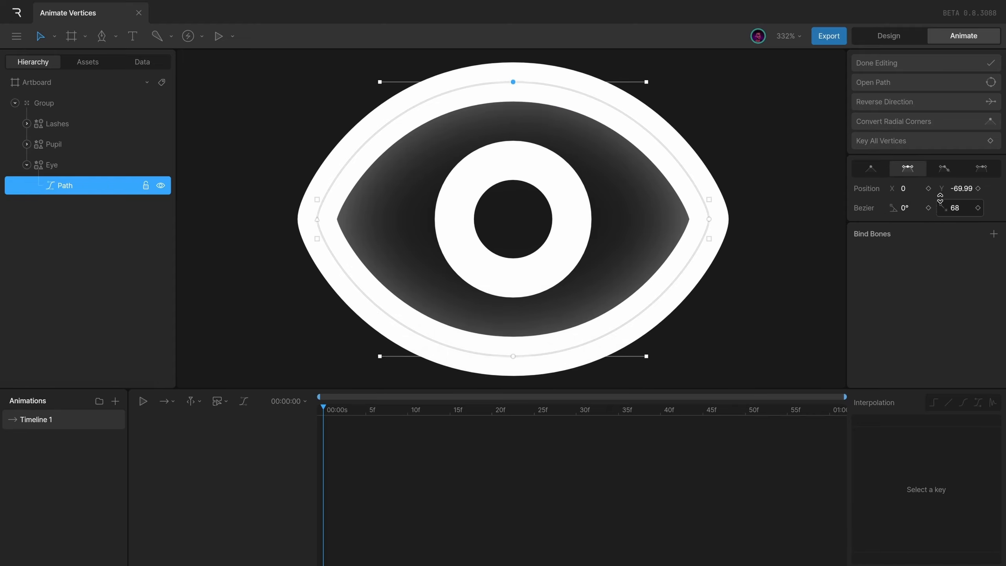
{"action": "left_click", "coordinate": [979, 189]}
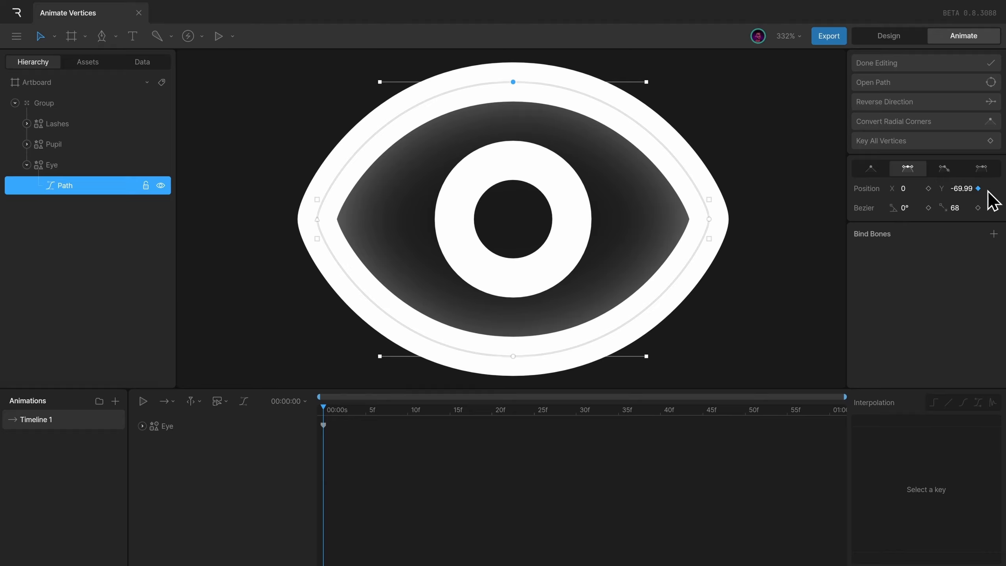
{"action": "left_click", "coordinate": [928, 188]}
At frame 30, lower the Eye path's top vertex onto the bottom vertex at Y 69.99
{"action": "left_click_drag", "start_coordinate": [338, 411], "coordinate": [579, 434]}
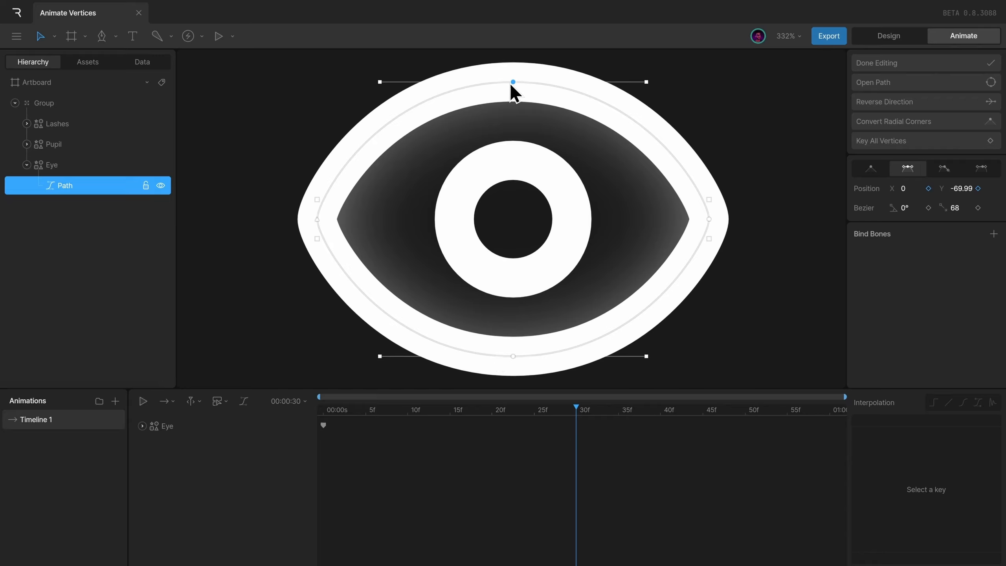
{"action": "left_click_drag", "start_coordinate": [512, 82], "coordinate": [512, 359]}
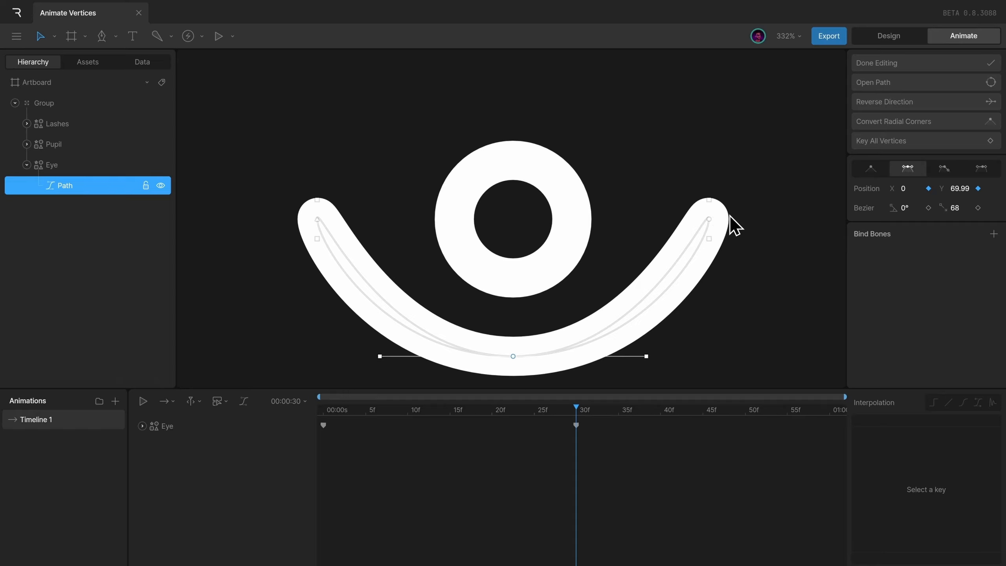
Key the handle length of the Eye path's two corner vertices at frame 0
{"action": "left_click_drag", "start_coordinate": [724, 215], "coordinate": [692, 224]}
{"action": "left_click_drag", "start_coordinate": [281, 204], "coordinate": [319, 221]}
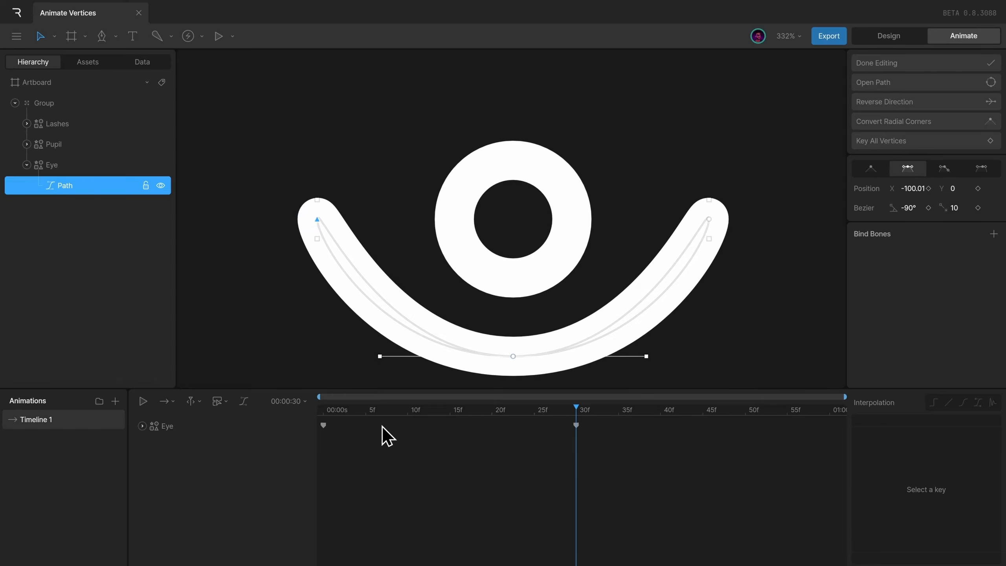
{"action": "left_click_drag", "start_coordinate": [370, 410], "coordinate": [251, 408]}
{"action": "left_click_drag", "start_coordinate": [291, 216], "coordinate": [824, 234]}
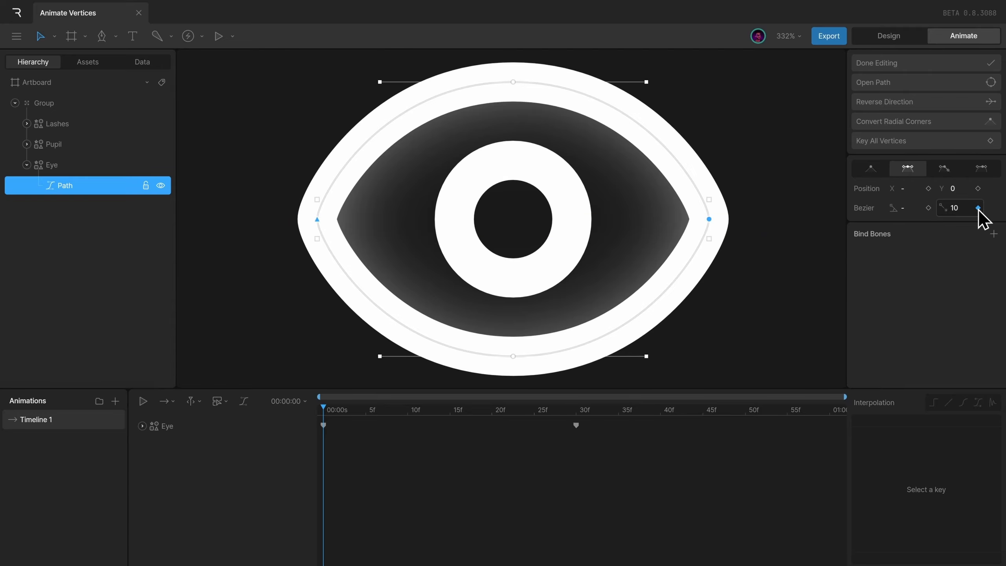
At frame 30, set the handle length of the Eye path's two corner vertices to 2
{"action": "left_click_drag", "start_coordinate": [394, 415], "coordinate": [576, 426]}
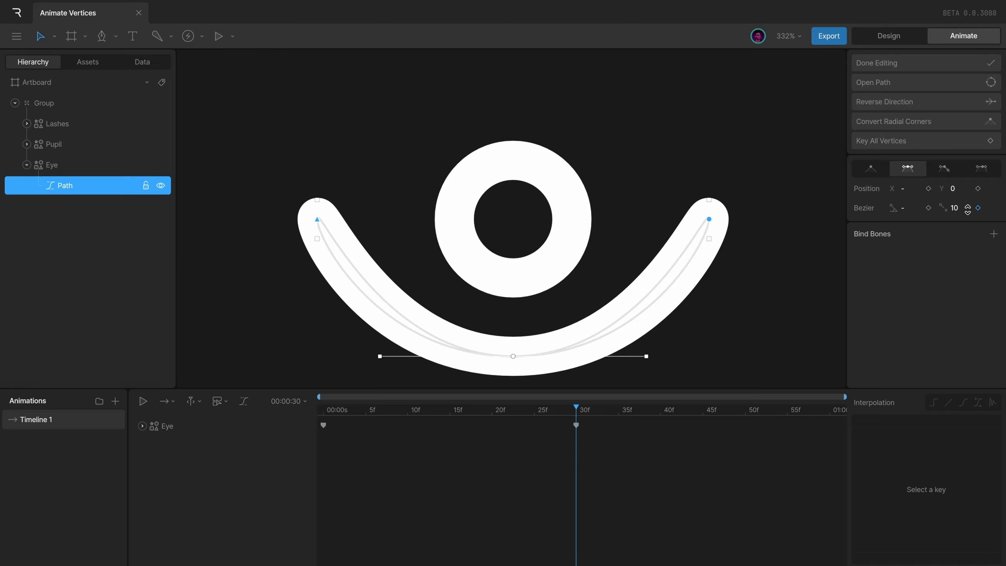
{"action": "left_click", "coordinate": [967, 208]}
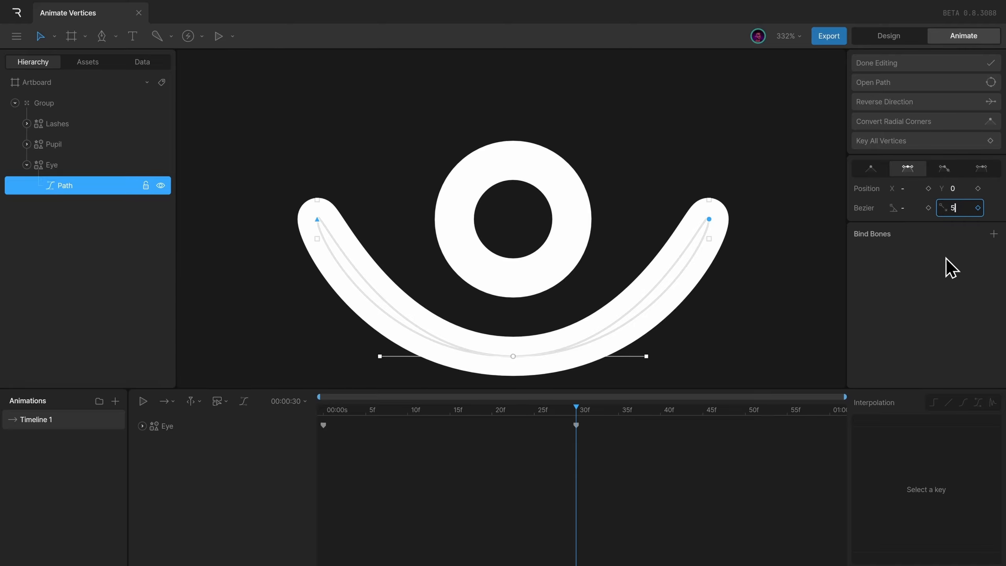
{"action": "key", "text": "Return"}
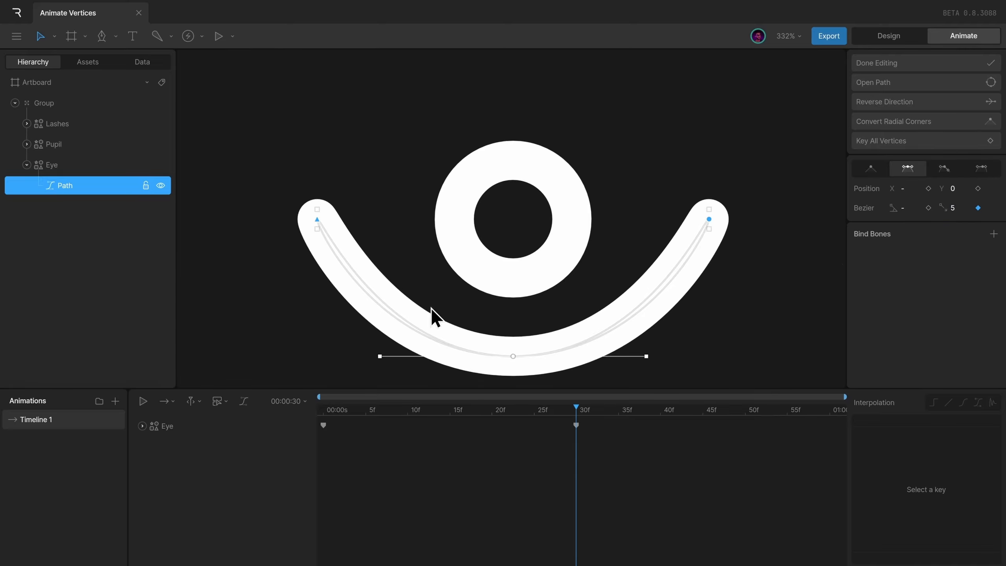
{"action": "left_click", "coordinate": [958, 208]}
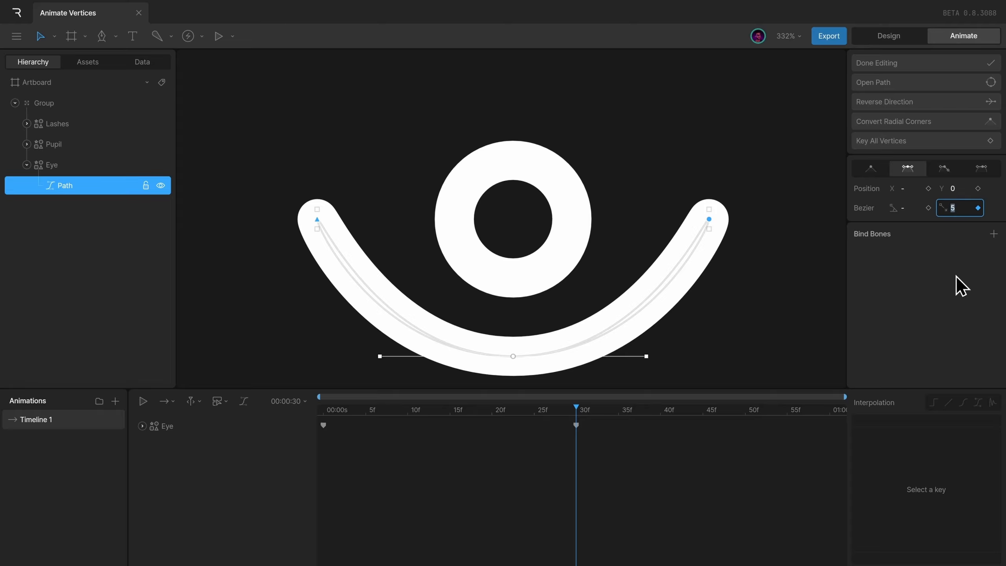
{"action": "key", "text": "Down"}
{"action": "key", "text": "Down"}
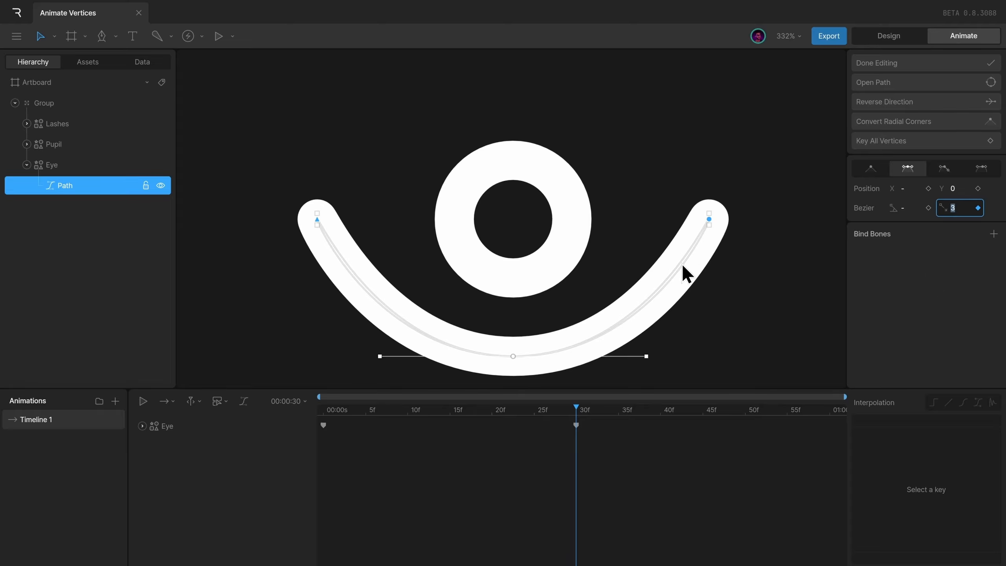
{"action": "key", "text": "Down"}
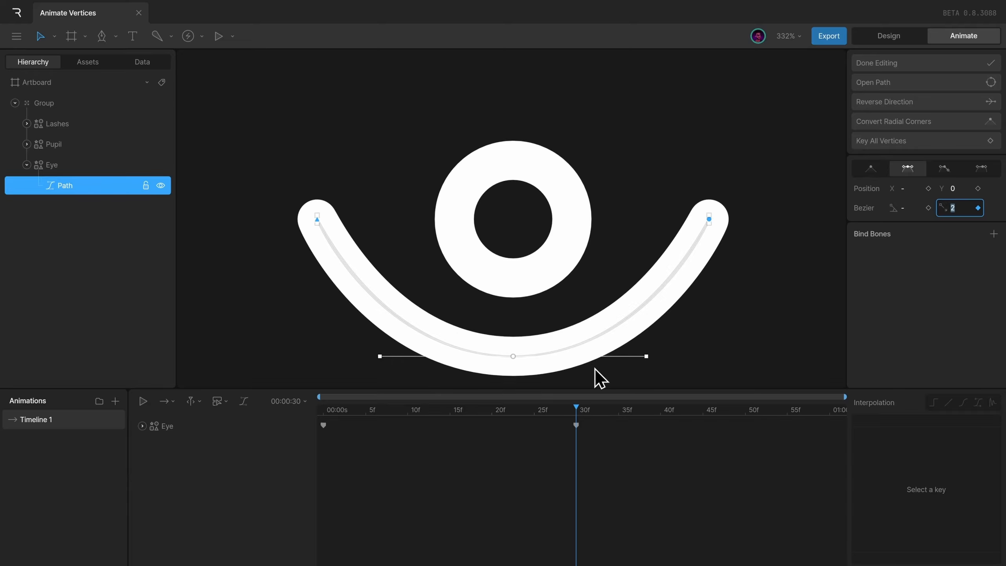
Scrub Timeline 1 back to frame 0 and finish editing the Eye path
{"action": "left_click", "coordinate": [574, 405]}
{"action": "left_click_drag", "start_coordinate": [349, 412], "coordinate": [314, 424]}
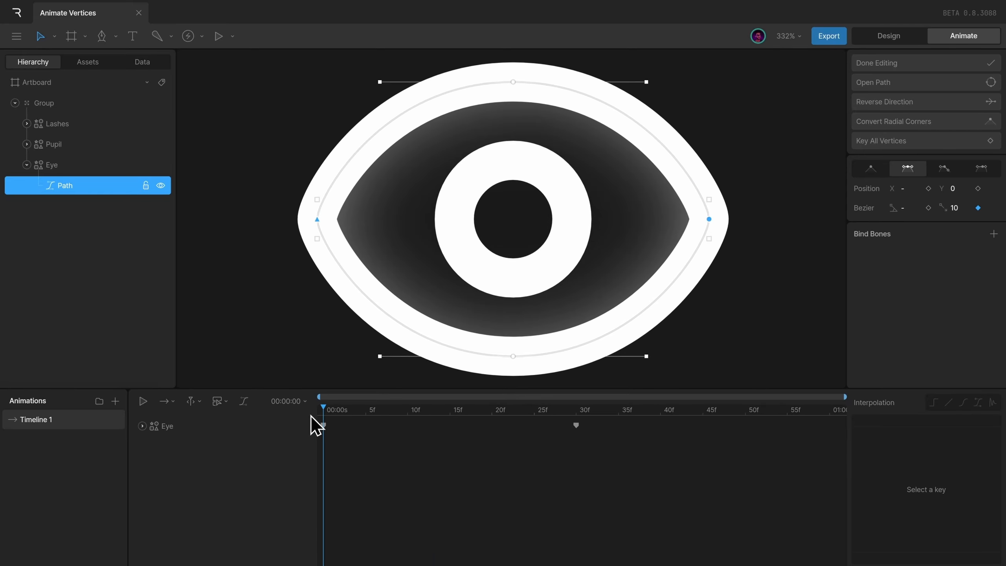
{"action": "left_click", "coordinate": [903, 67]}
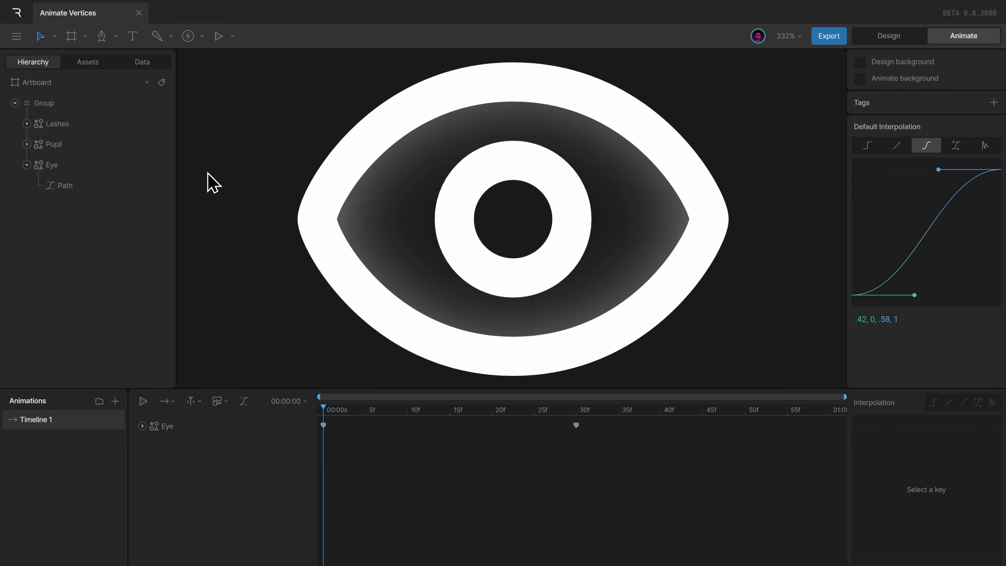
Clip the Pupil shape with the Eye shape and check the clipping by scrubbing to frame 30
{"action": "left_click", "coordinate": [65, 145]}
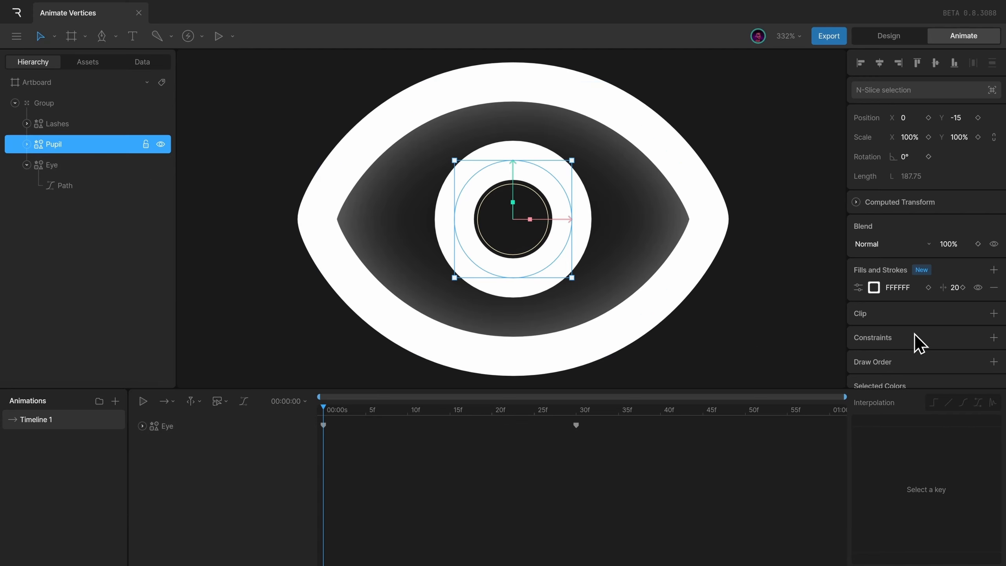
{"action": "left_click", "coordinate": [994, 313]}
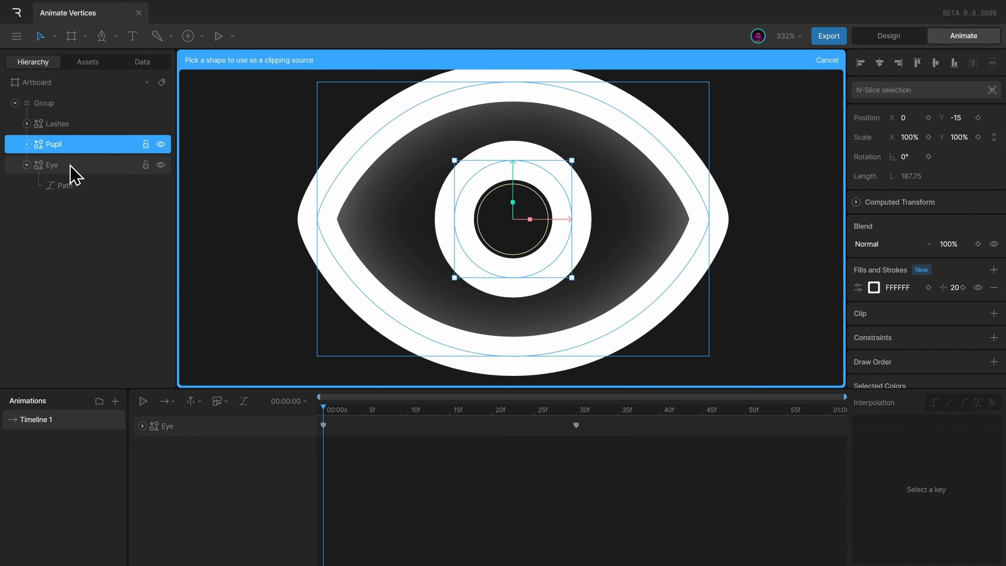
{"action": "left_click", "coordinate": [89, 170]}
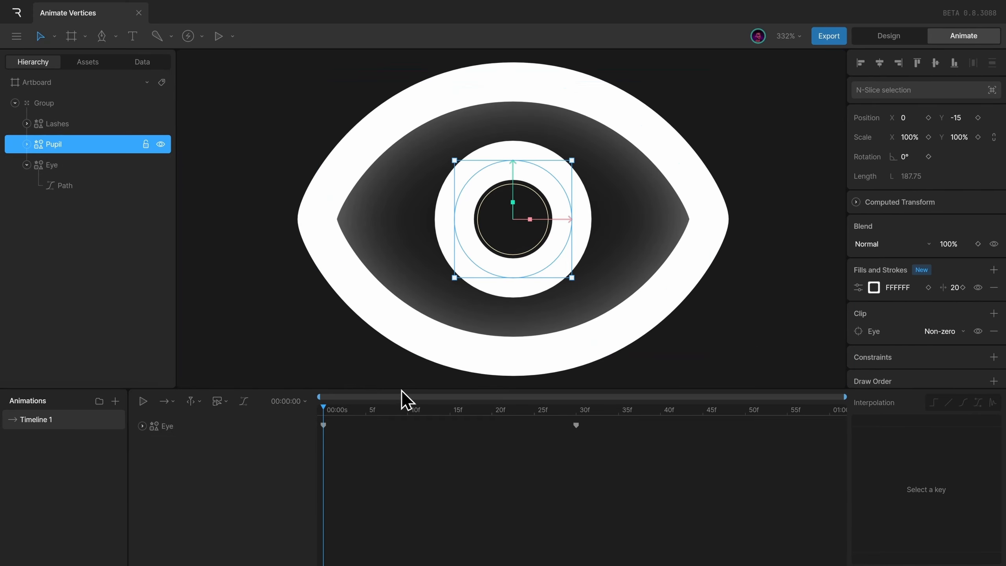
{"action": "left_click_drag", "start_coordinate": [338, 414], "coordinate": [578, 450]}
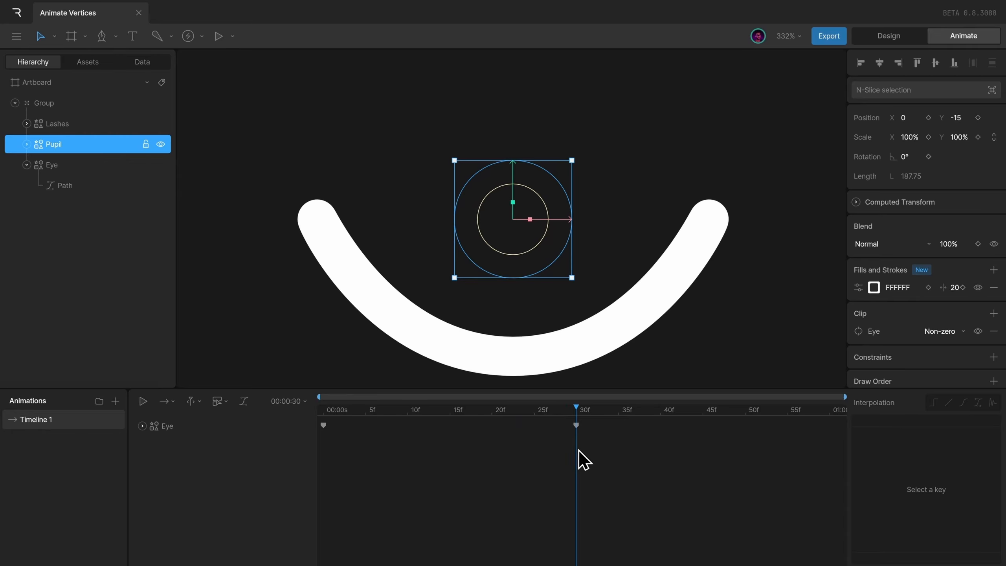
In Design mode, set the trim path end of the Lashes stroke to 100%
{"action": "left_click", "coordinate": [643, 328]}
{"action": "key", "text": "Tab"}
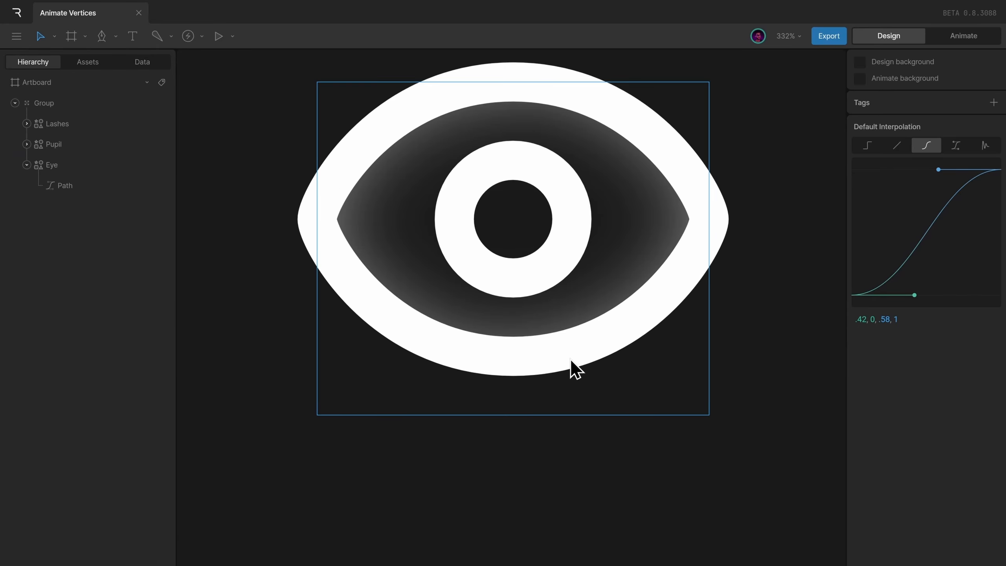
{"action": "left_click", "coordinate": [55, 124]}
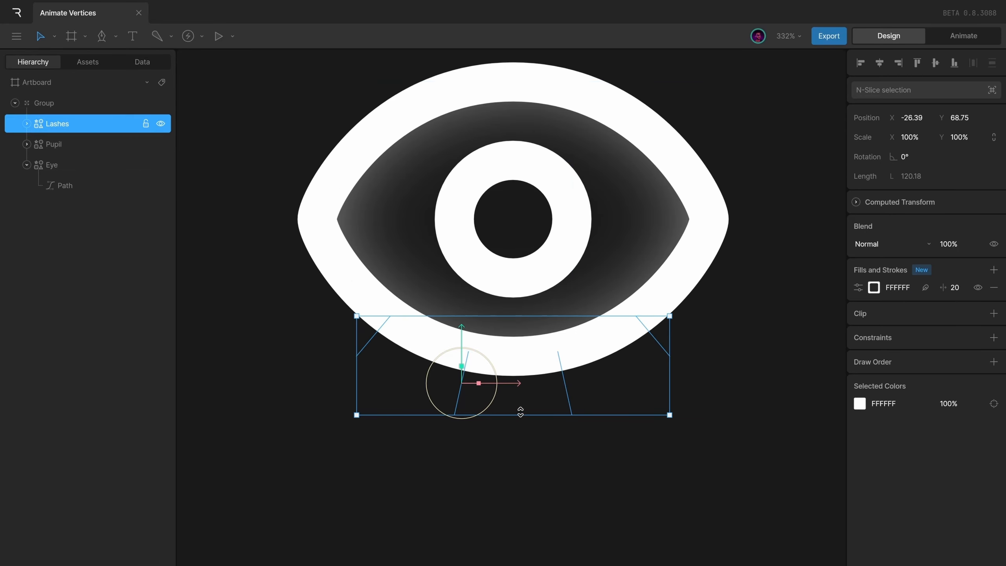
{"action": "left_click", "coordinate": [862, 291]}
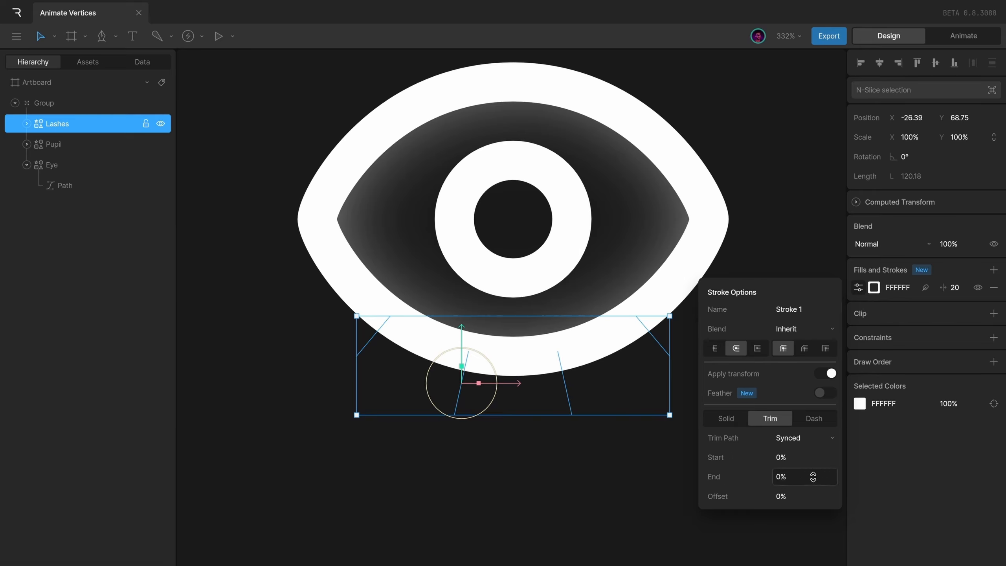
{"action": "mouse_move", "coordinate": [813, 476]}
{"action": "left_mouse_down"}
{"action": "mouse_move", "coordinate": [808, 272]}
{"action": "mouse_move", "coordinate": [822, 537]}
{"action": "mouse_move", "coordinate": [801, 323]}
{"action": "mouse_move", "coordinate": [821, 371]}
{"action": "mouse_move", "coordinate": [848, 522]}
{"action": "mouse_move", "coordinate": [867, 549]}
{"action": "mouse_move", "coordinate": [779, 226]}
{"action": "mouse_move", "coordinate": [845, 441]}
{"action": "mouse_move", "coordinate": [901, 533]}
{"action": "mouse_move", "coordinate": [806, 266]}
{"action": "mouse_move", "coordinate": [875, 521]}
{"action": "mouse_move", "coordinate": [812, 317]}
{"action": "mouse_move", "coordinate": [915, 557]}
{"action": "left_mouse_up"}
{"action": "left_click_drag", "start_coordinate": [789, 476], "coordinate": [841, 144]}
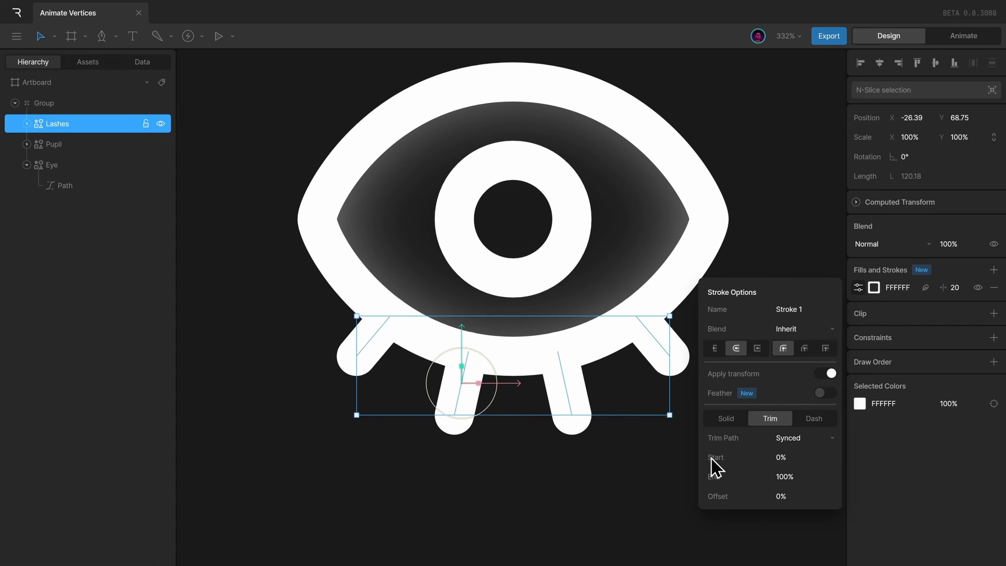
Set the trim path start of the Lashes stroke to 100%
{"action": "left_click", "coordinate": [816, 461]}
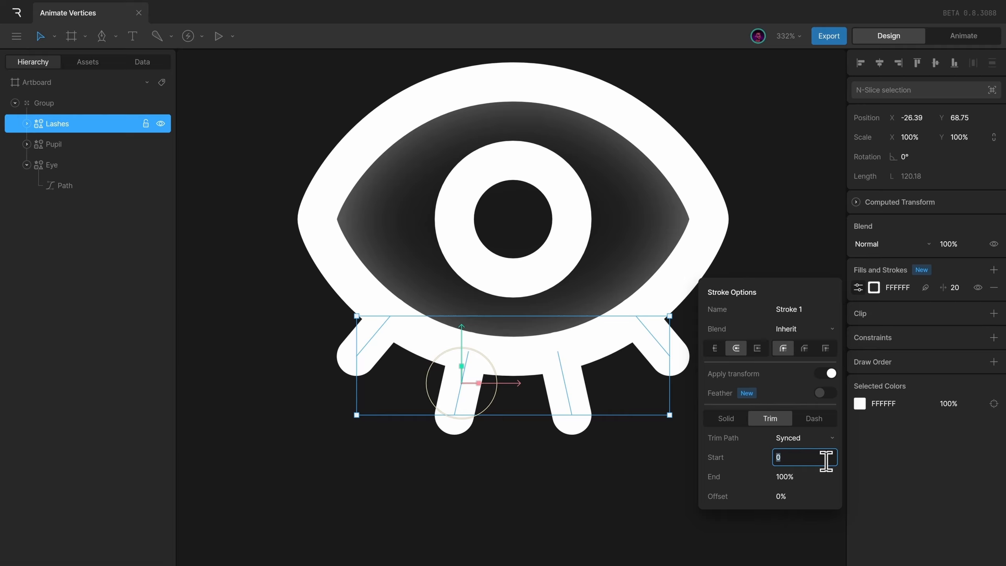
{"action": "type", "text": "100"}
{"action": "key", "text": "Return"}
{"action": "left_click_drag", "start_coordinate": [810, 455], "coordinate": [907, 356]}
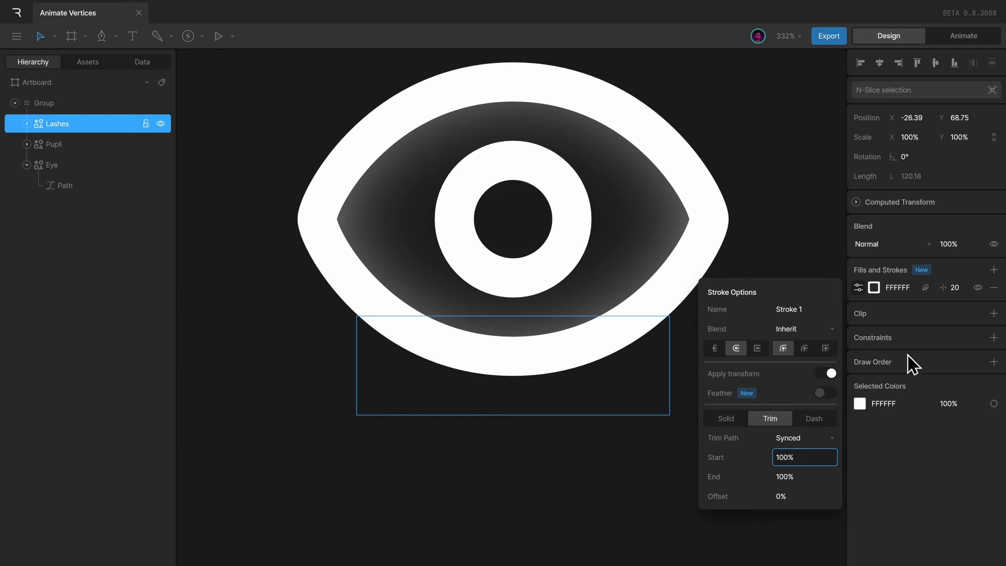
{"action": "left_click_drag", "start_coordinate": [962, 113], "coordinate": [936, 76]}
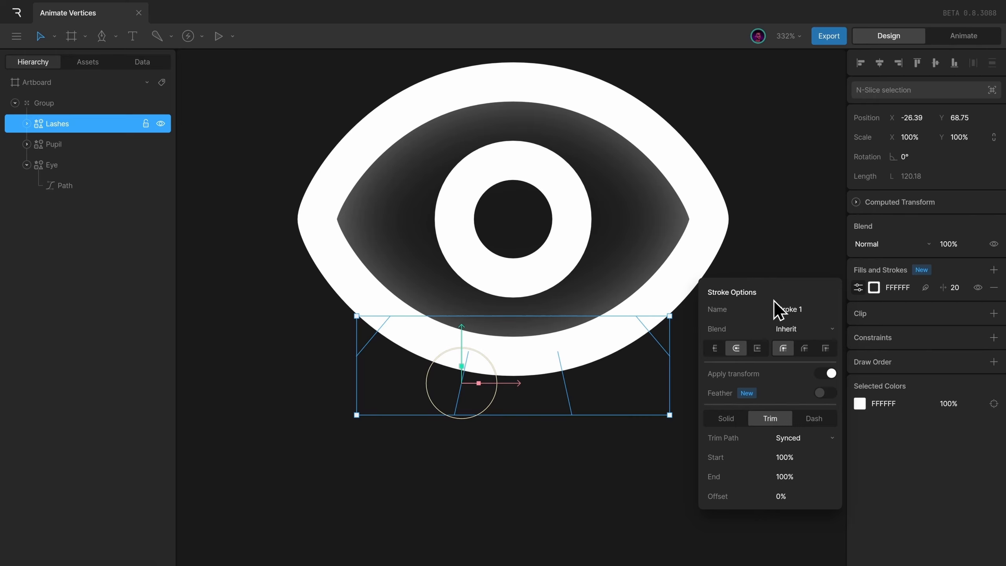
In Animate mode, key the Lashes stroke's trim start at frame 20 of Timeline 1
{"action": "key", "text": "Tab"}
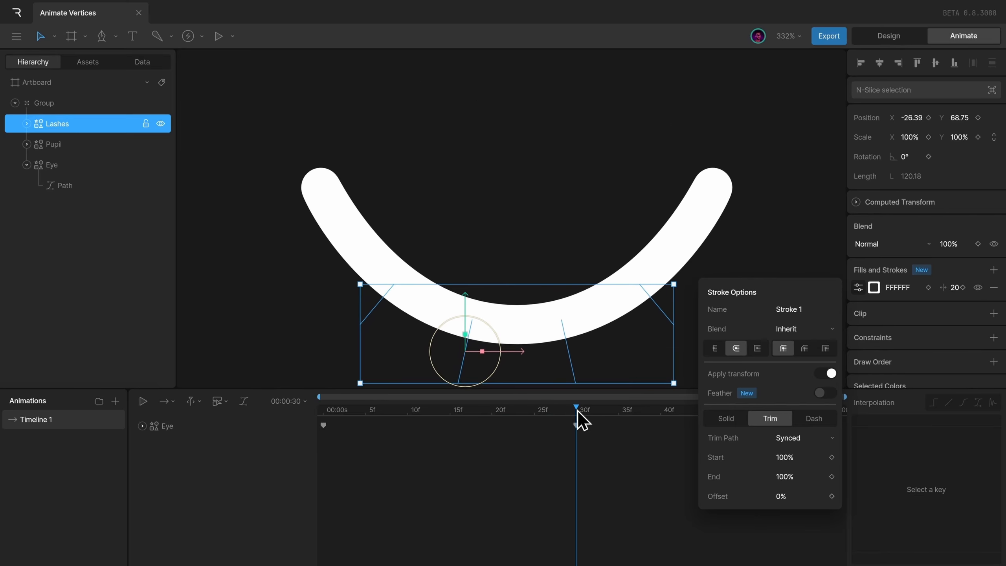
{"action": "left_click_drag", "start_coordinate": [577, 412], "coordinate": [491, 413]}
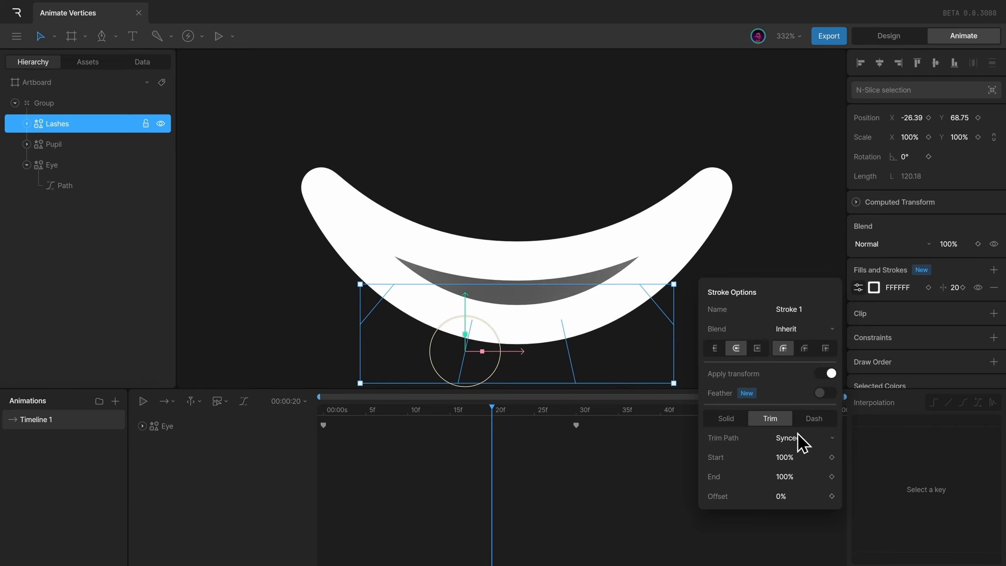
{"action": "left_click", "coordinate": [832, 458]}
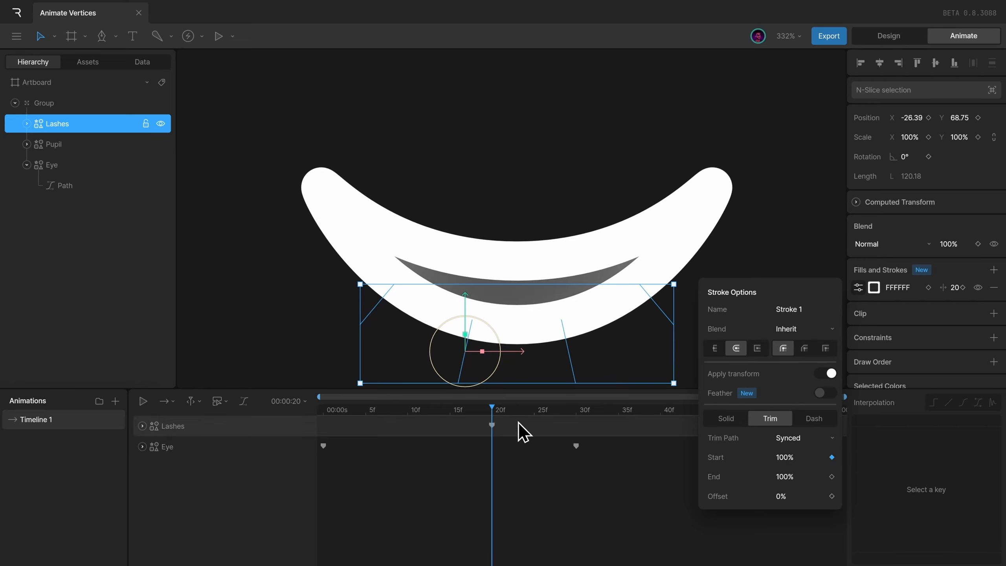
At frame 40, set the Lashes stroke's trim start to 0%, then close the stroke options and deselect the shape
{"action": "left_click_drag", "start_coordinate": [499, 408], "coordinate": [661, 434]}
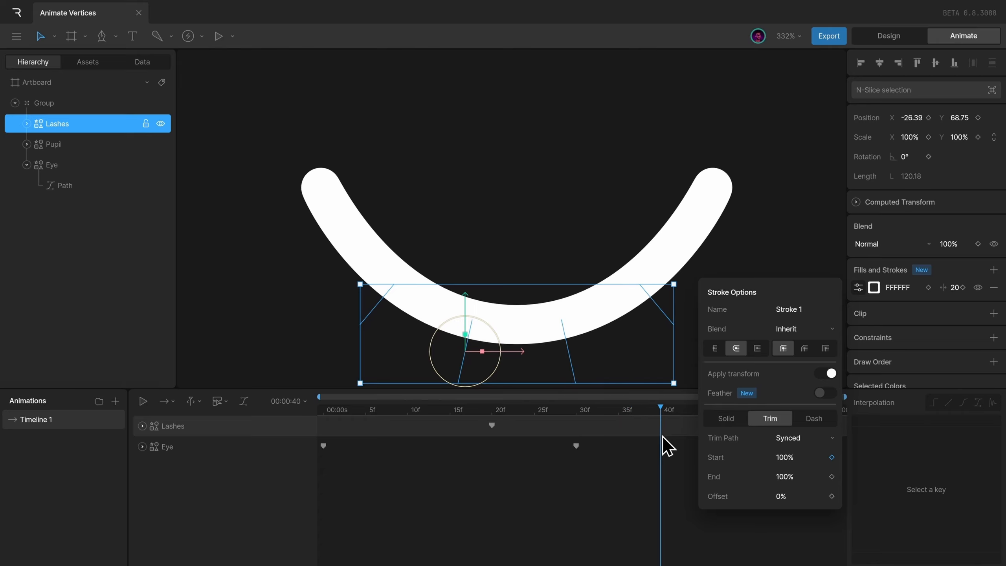
{"action": "left_click", "coordinate": [796, 457]}
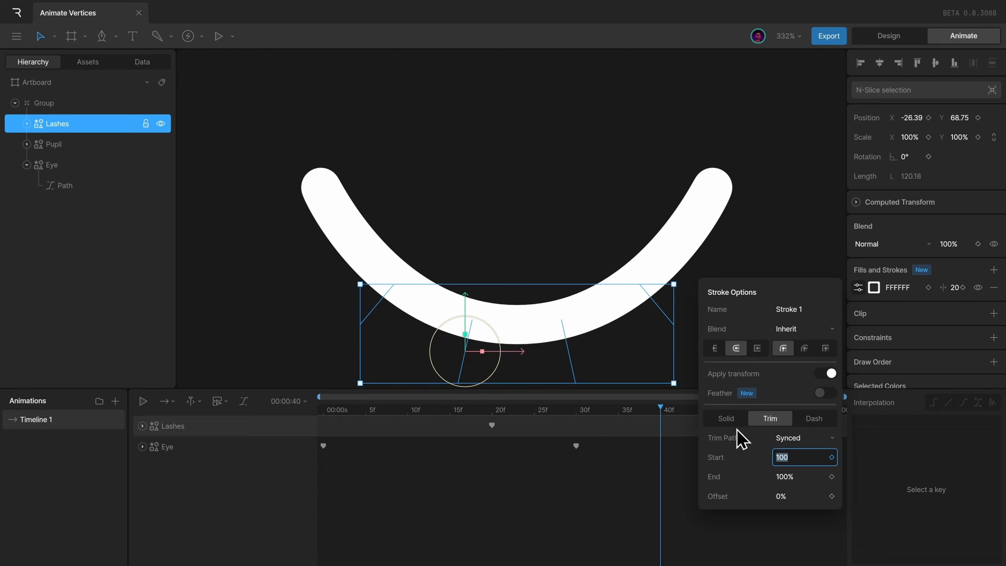
{"action": "type", "text": "0"}
{"action": "key", "text": "Return"}
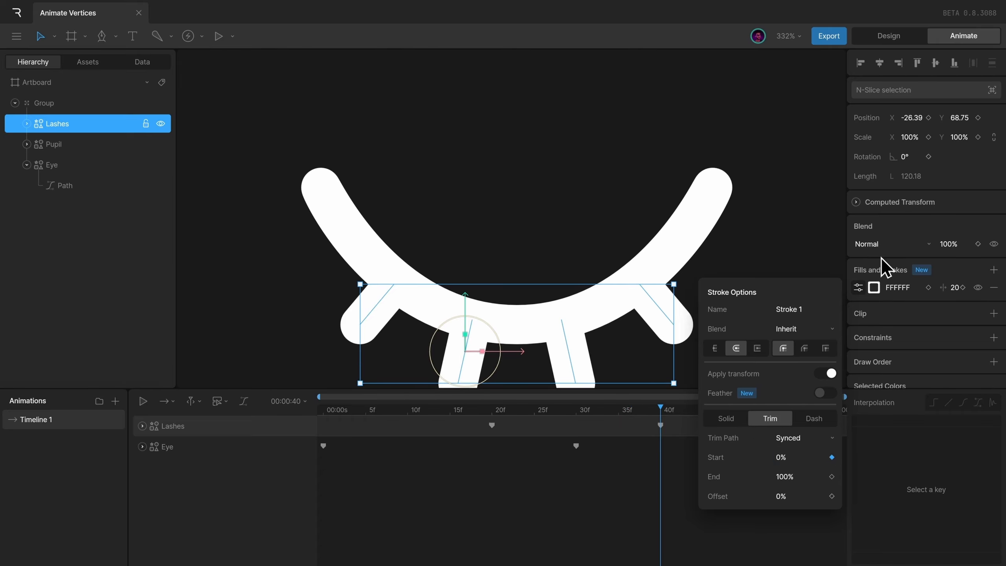
{"action": "left_click", "coordinate": [859, 290]}
{"action": "left_click", "coordinate": [714, 257]}
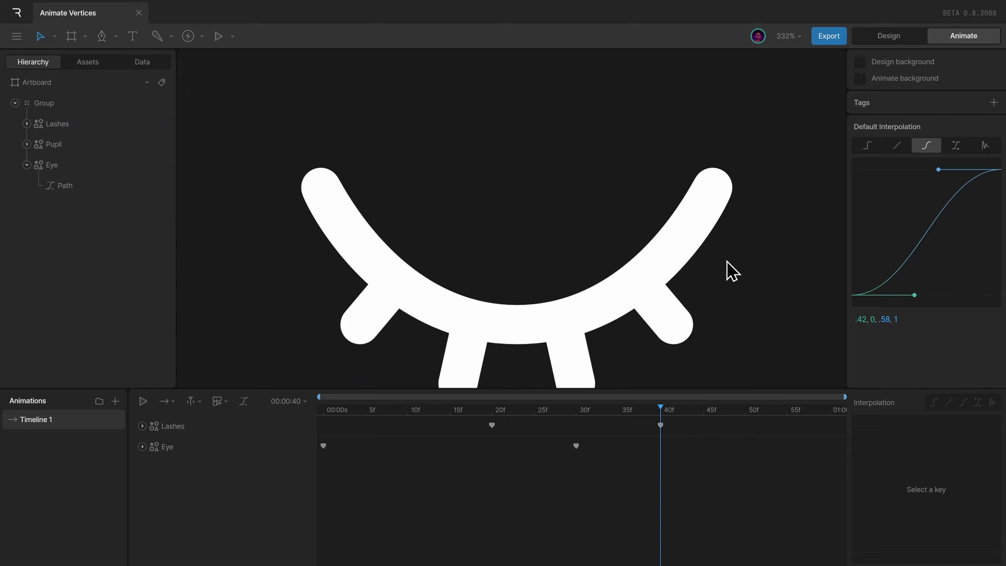
Play Timeline 1 from frame 0 to review the eye closing and the lashes growing
{"action": "scroll", "coordinate": [727, 277], "scroll_direction": "down", "scroll_amount": 5}
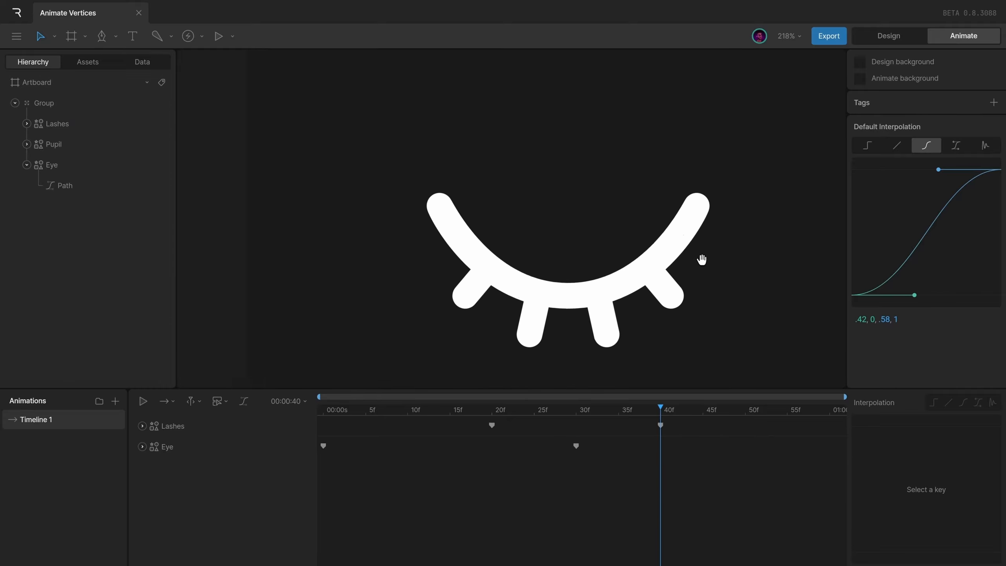
{"action": "left_click", "coordinate": [370, 412]}
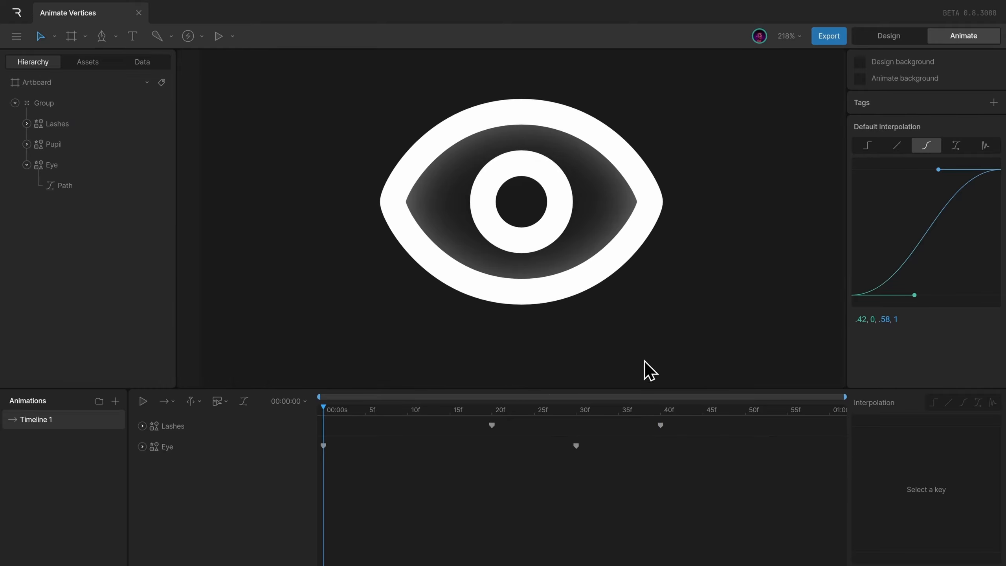
{"action": "key", "text": "space"}
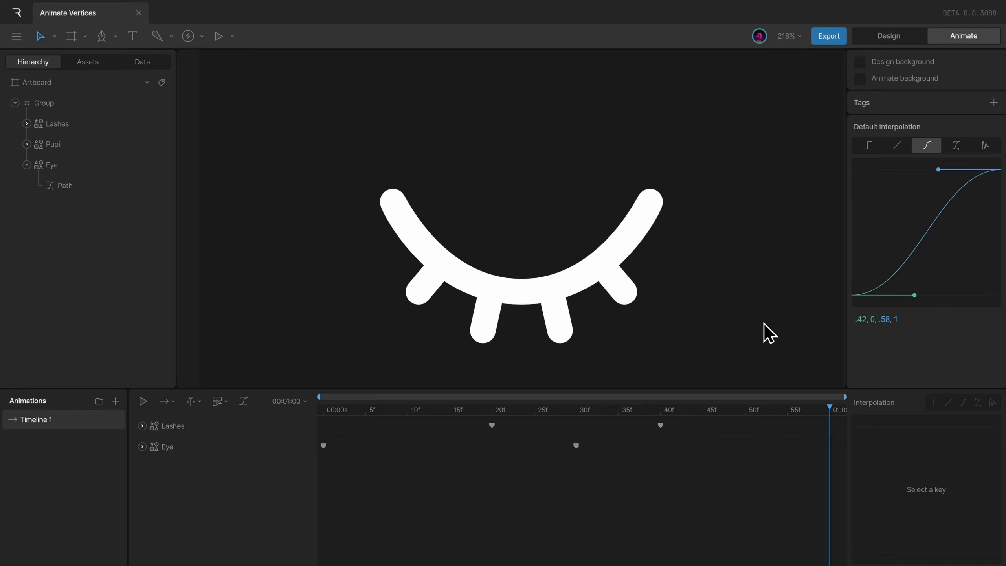
{"action": "key", "text": "space"}
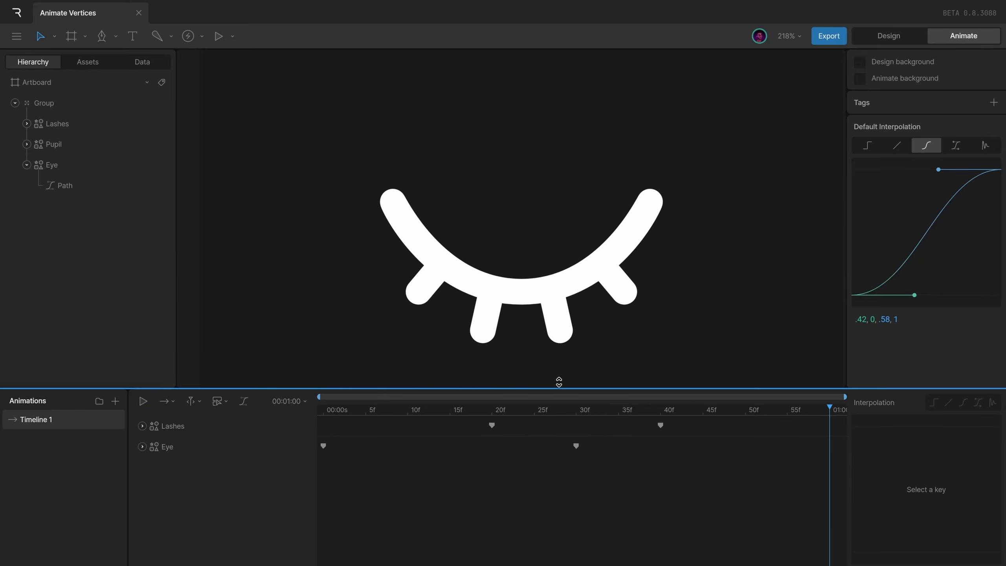
{"action": "key", "text": "space"}
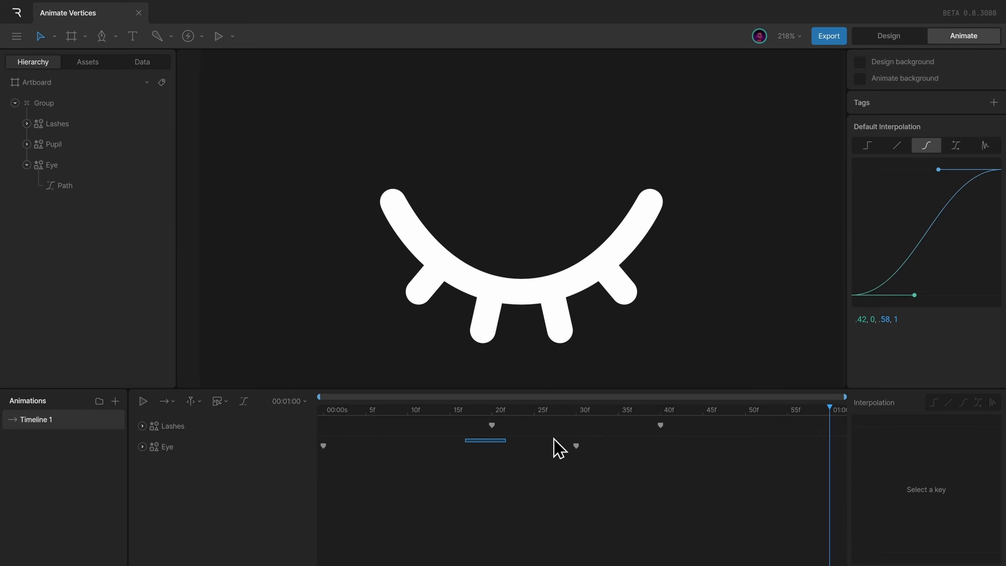
Shift both Lashes keys five frames earlier, to frames 15 and 35, and replay the animation
{"action": "left_click_drag", "start_coordinate": [554, 438], "coordinate": [750, 422]}
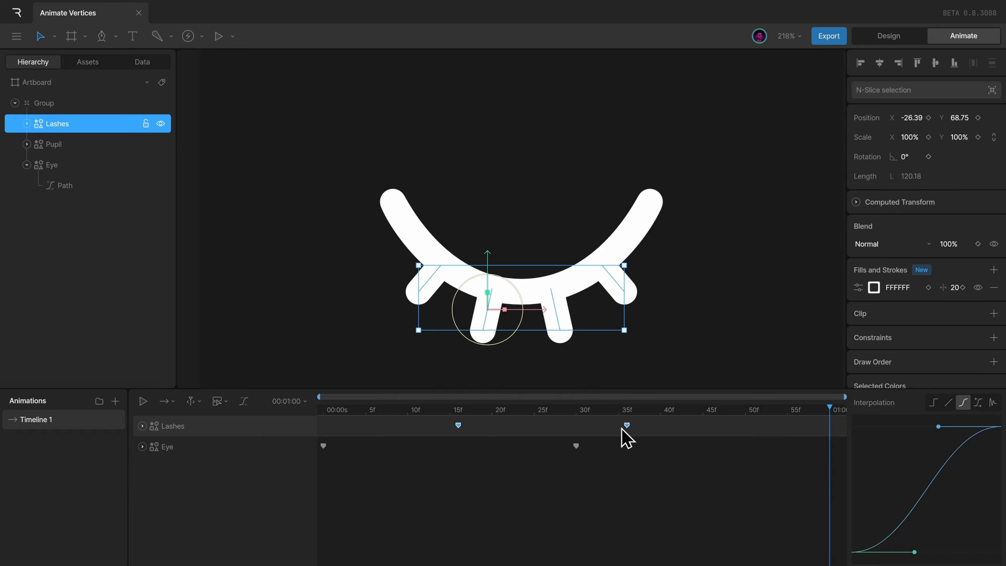
{"action": "left_click_drag", "start_coordinate": [622, 428], "coordinate": [613, 428]}
{"action": "key", "text": "space"}
{"action": "left_click", "coordinate": [772, 317]}
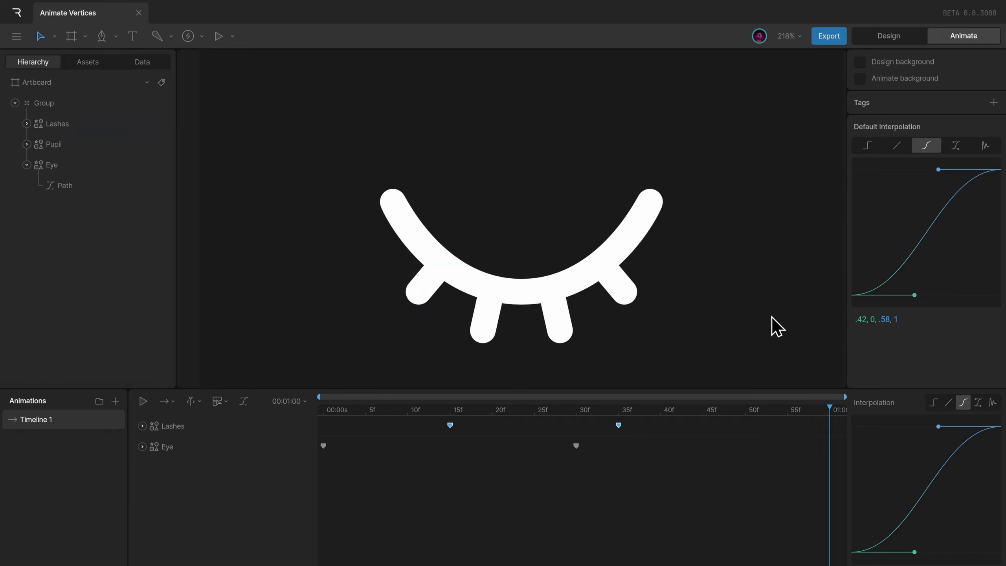
{"action": "key", "text": "space"}
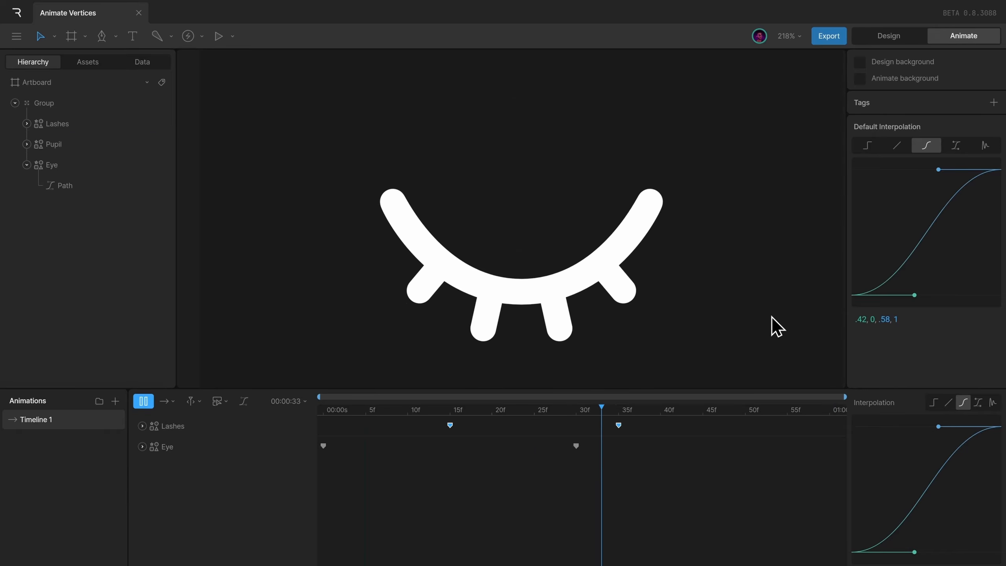
{"action": "key", "text": "space"}
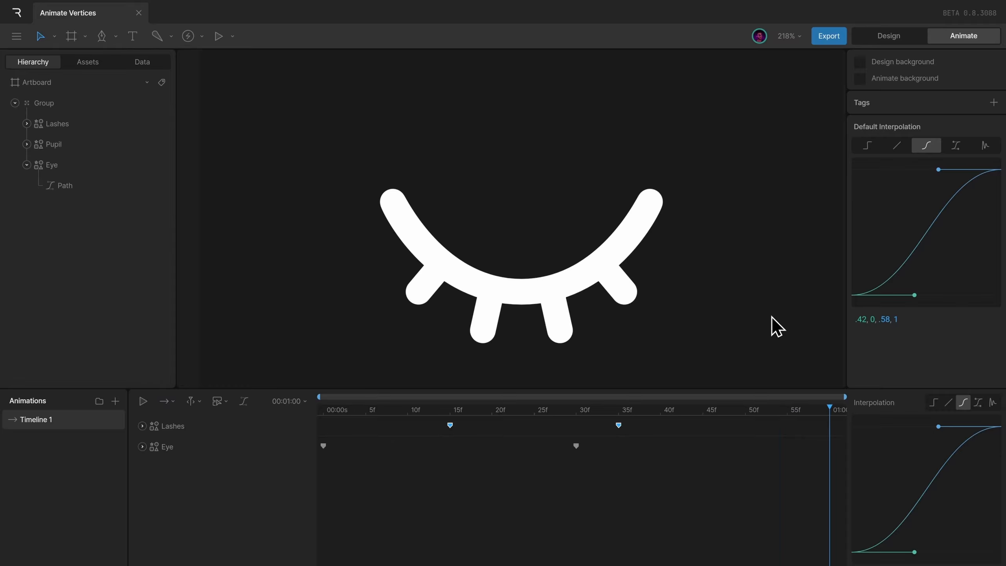
Play Timeline 1 once more to check the retimed lashes against the closing eye
{"action": "key", "text": "space"}
{"action": "scroll", "coordinate": [772, 316], "scroll_direction": "down", "scroll_amount": 2}
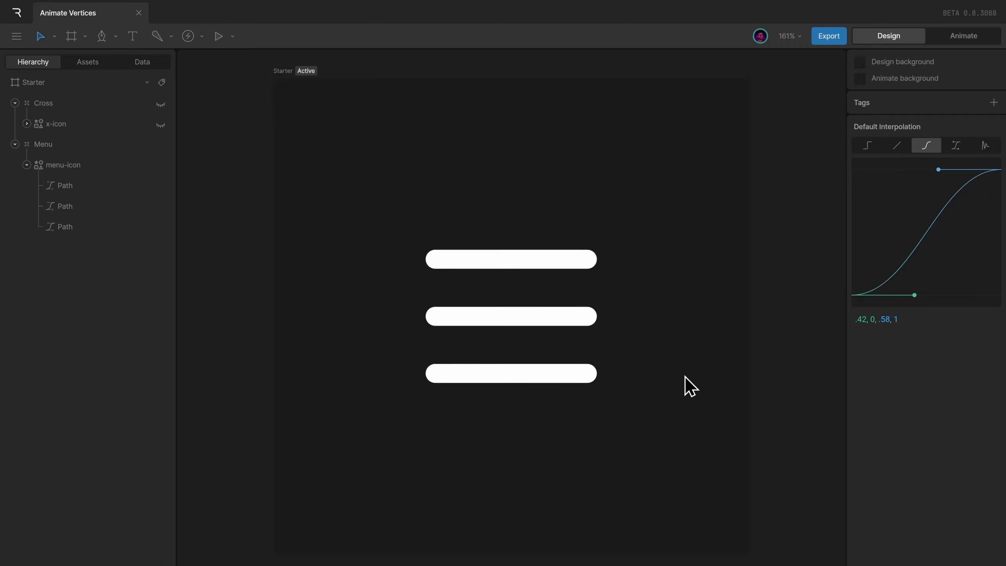
Compare the Cross and Menu icons on the Starter artboard by toggling each group's visibility, leaving only Menu shown
{"action": "left_click", "coordinate": [161, 145]}
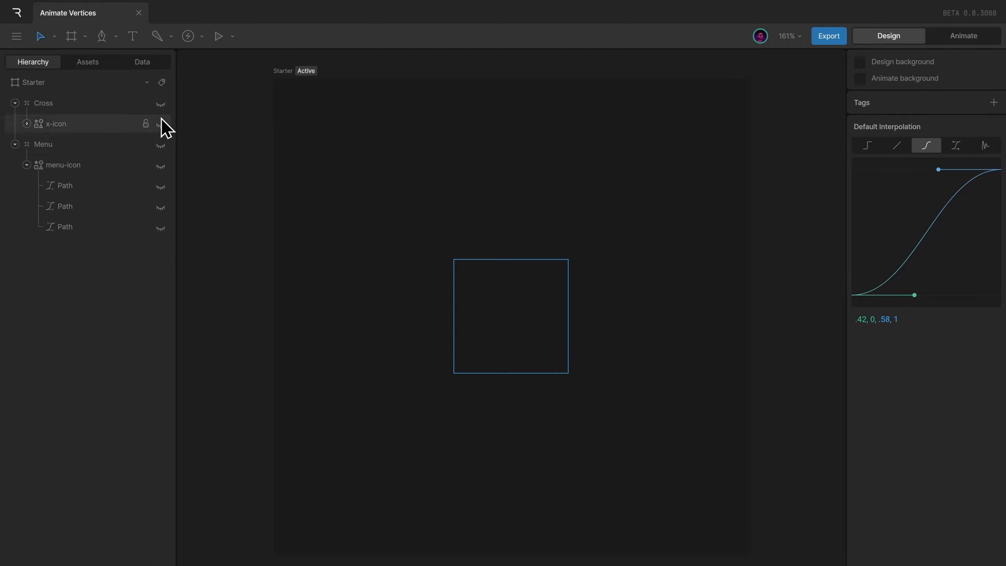
{"action": "left_click", "coordinate": [160, 103]}
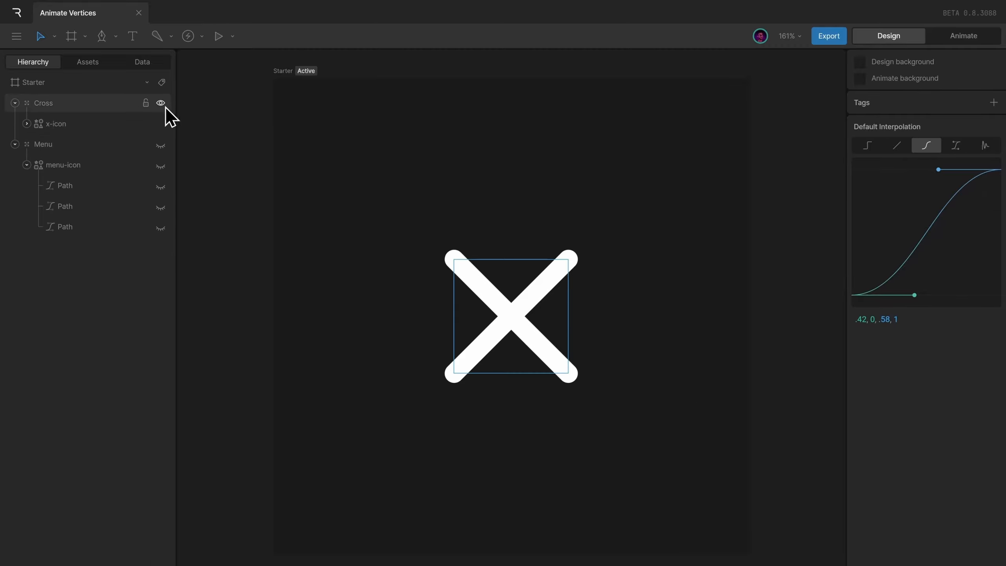
{"action": "left_click", "coordinate": [160, 103]}
{"action": "left_click", "coordinate": [160, 144]}
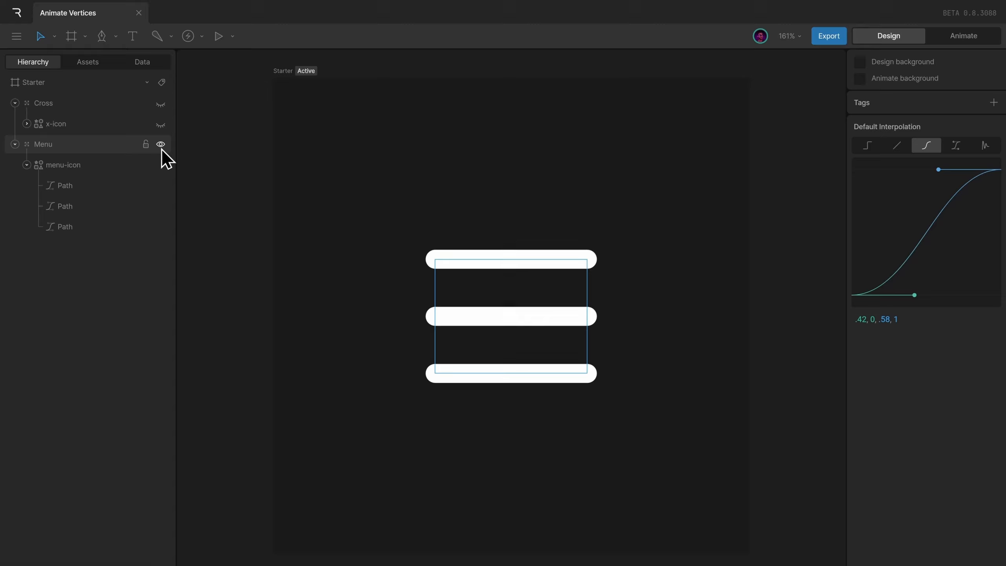
Inspect the Menu group's menu-icon shape and the vertices of its three paths, then finish vertex editing
{"action": "left_click", "coordinate": [114, 151]}
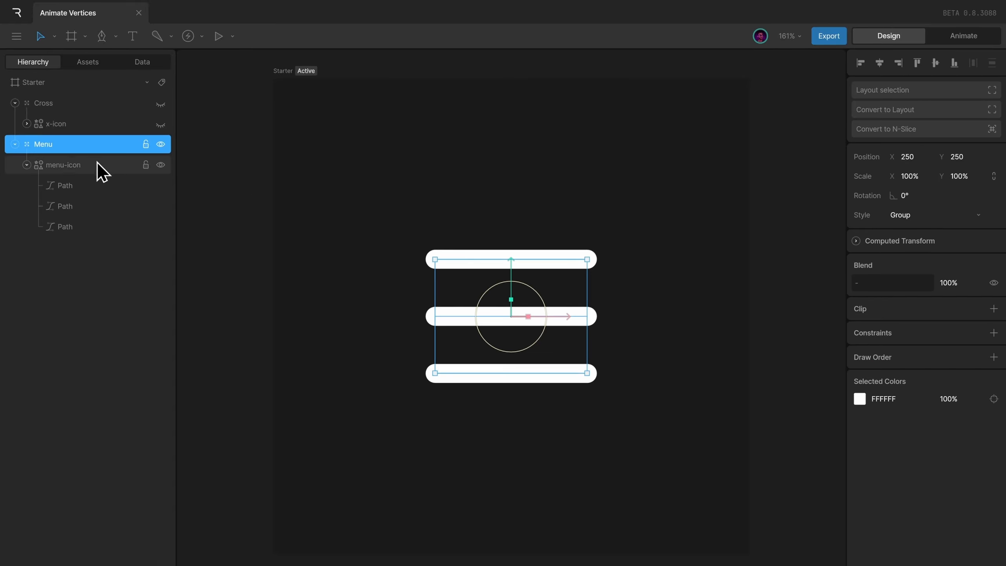
{"action": "left_click", "coordinate": [64, 165]}
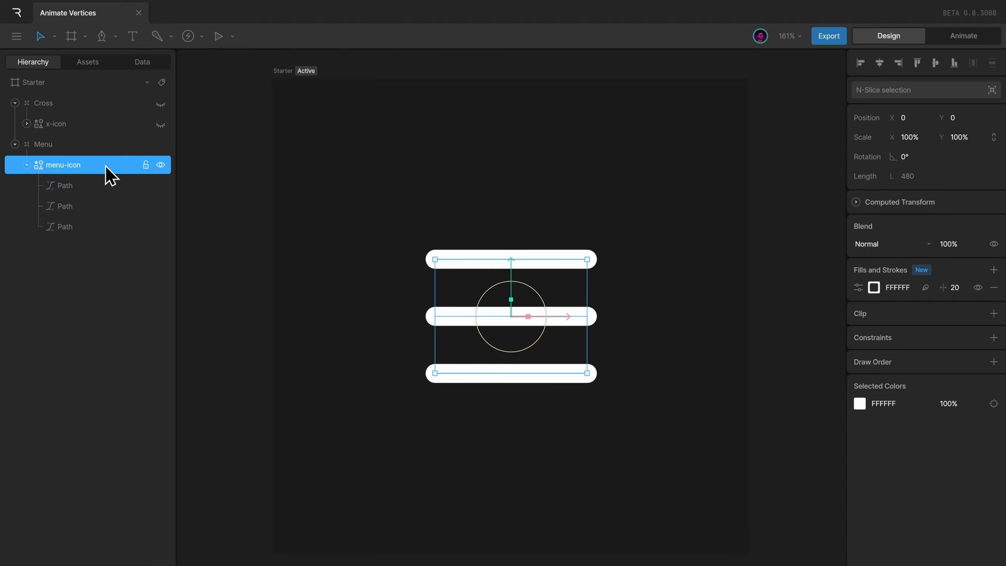
{"action": "left_click", "coordinate": [94, 187]}
{"action": "left_click", "coordinate": [94, 228], "text": "shift"}
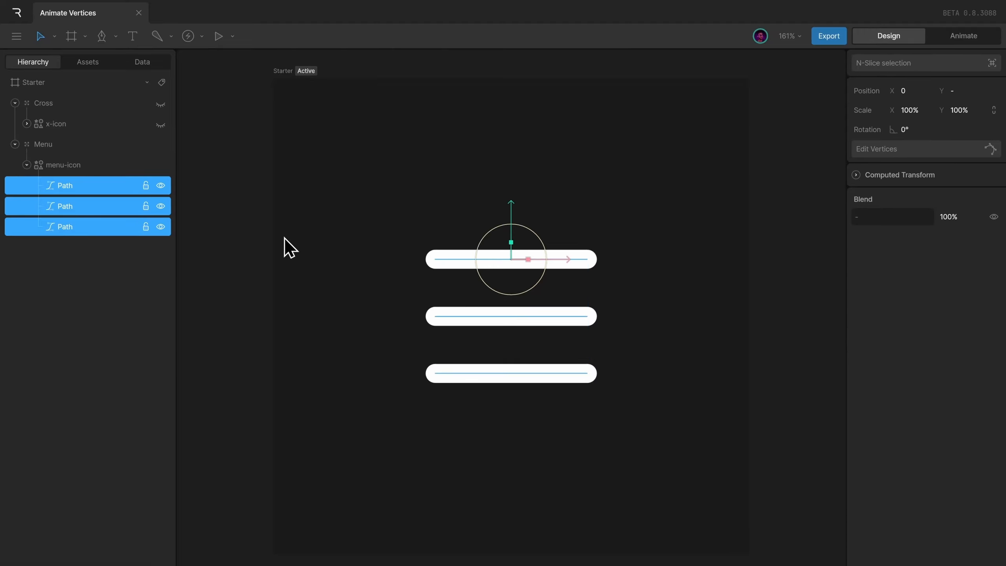
{"action": "key", "text": "Return"}
{"action": "left_click_drag", "start_coordinate": [379, 219], "coordinate": [475, 275]}
{"action": "left_click_drag", "start_coordinate": [559, 226], "coordinate": [656, 291]}
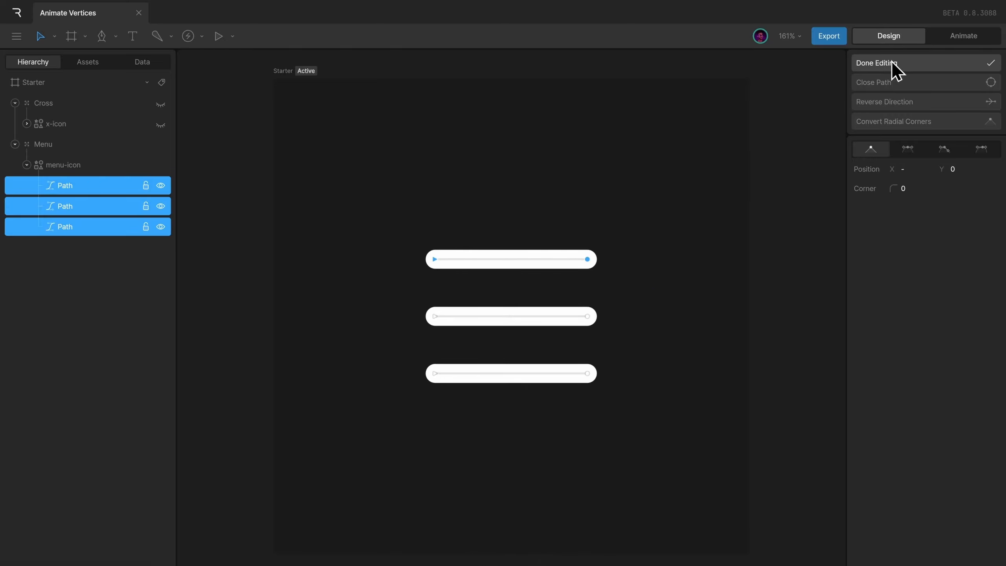
{"action": "left_click", "coordinate": [896, 65]}
Try reshaping the top menu path into a diagonal, moving its start vertex inward and its end vertex to X 60, Y 120
{"action": "left_click", "coordinate": [75, 185]}
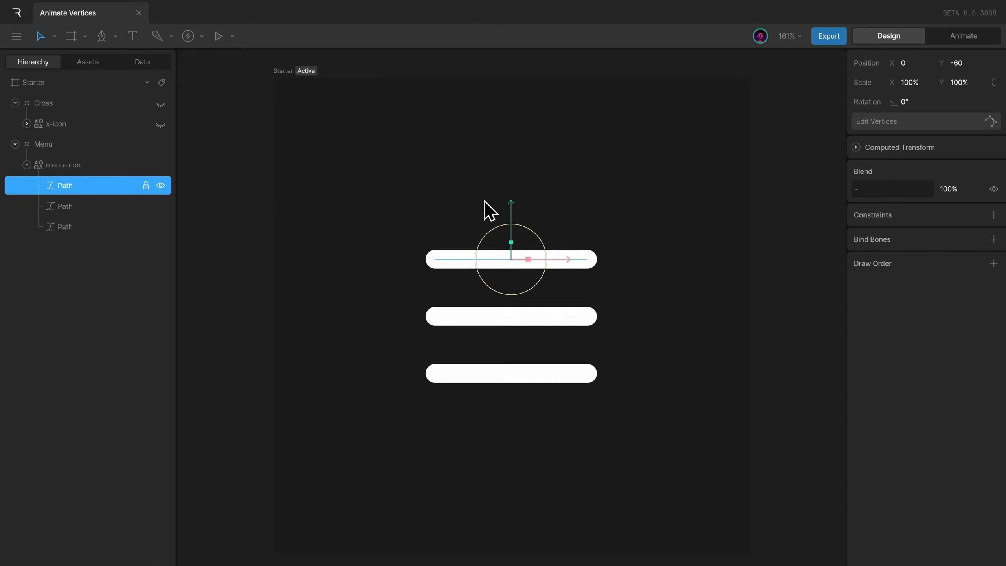
{"action": "double_click", "coordinate": [456, 268]}
{"action": "left_click_drag", "start_coordinate": [437, 259], "coordinate": [454, 260]}
{"action": "left_click_drag", "start_coordinate": [587, 259], "coordinate": [568, 374]}
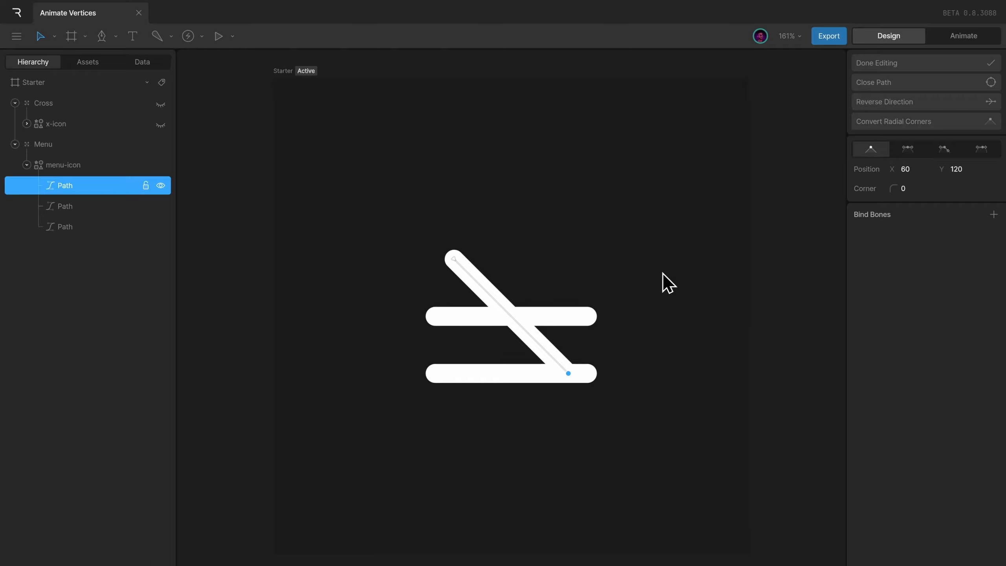
Undo the vertex moves on the top menu path and finish editing its vertices
{"action": "key", "text": "ctrl+z"}
{"action": "key", "text": "ctrl+z"}
{"action": "key", "text": "ctrl+z"}
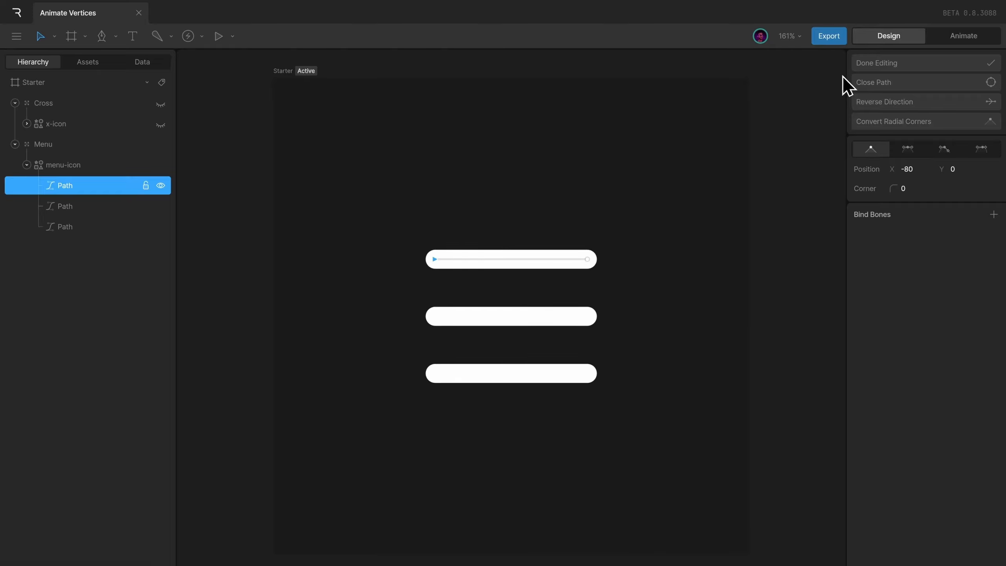
{"action": "left_click", "coordinate": [870, 68]}
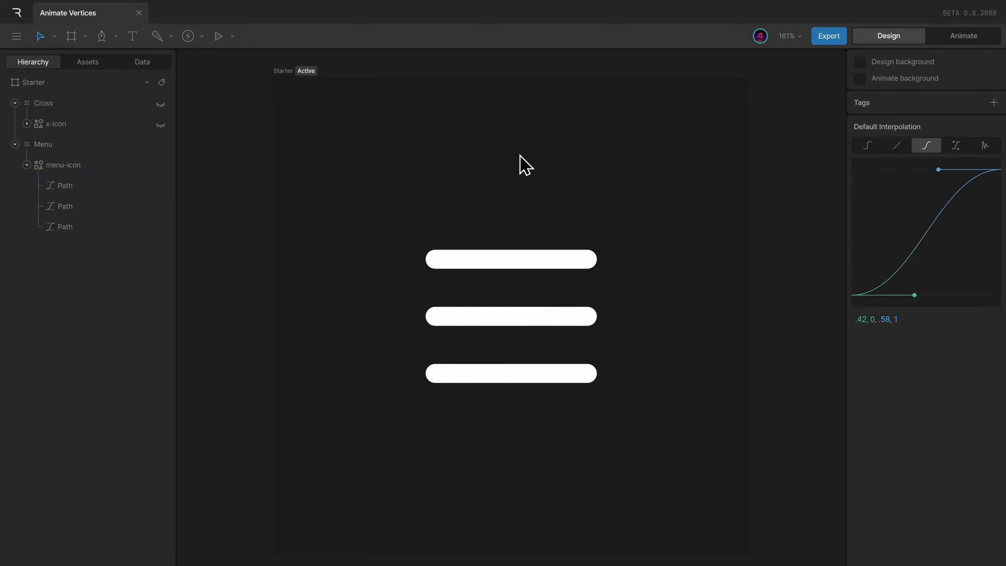
Show the Cross group over the Menu icon and set its opacity to 50%
{"action": "left_click", "coordinate": [163, 105]}
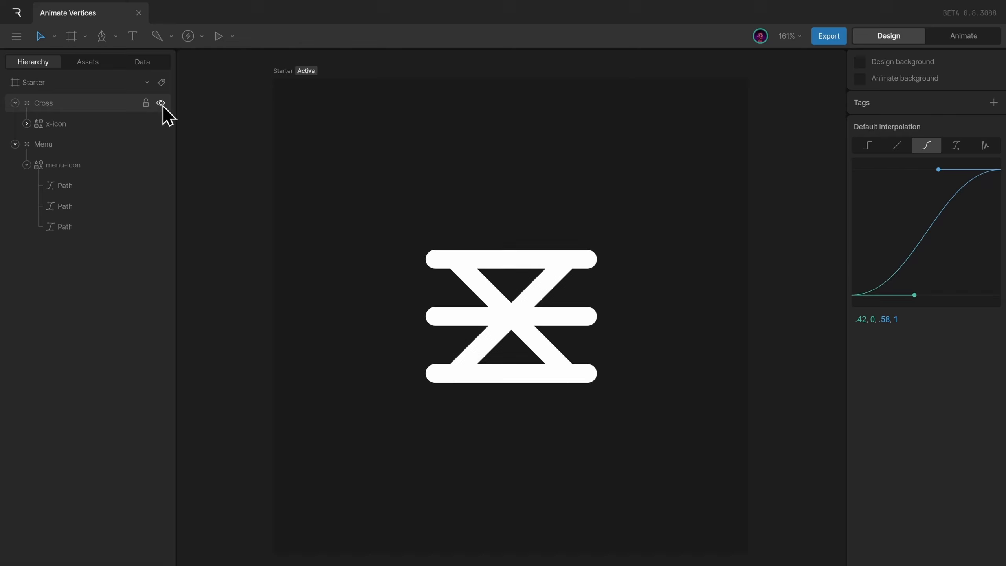
{"action": "left_click", "coordinate": [70, 108]}
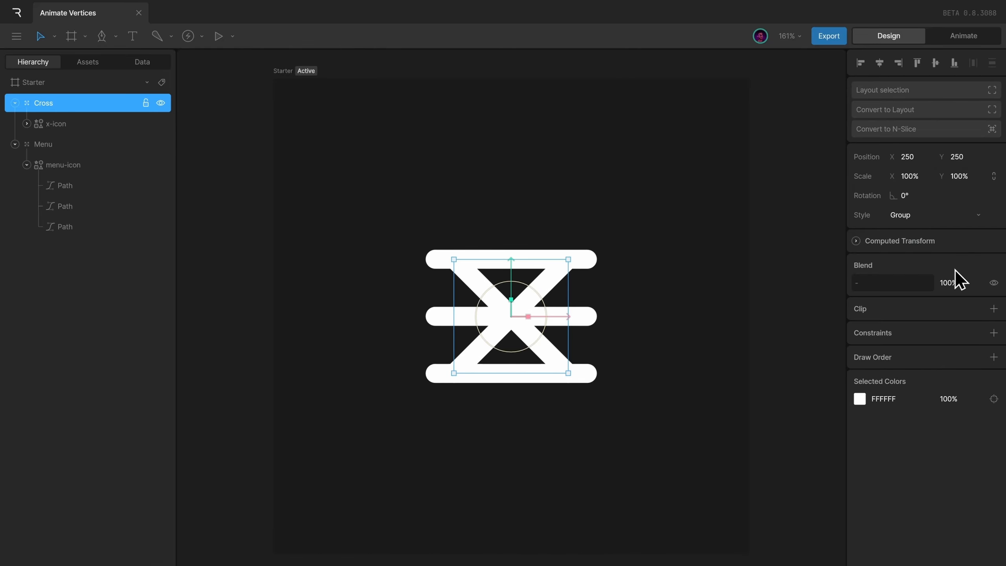
{"action": "left_click", "coordinate": [954, 283]}
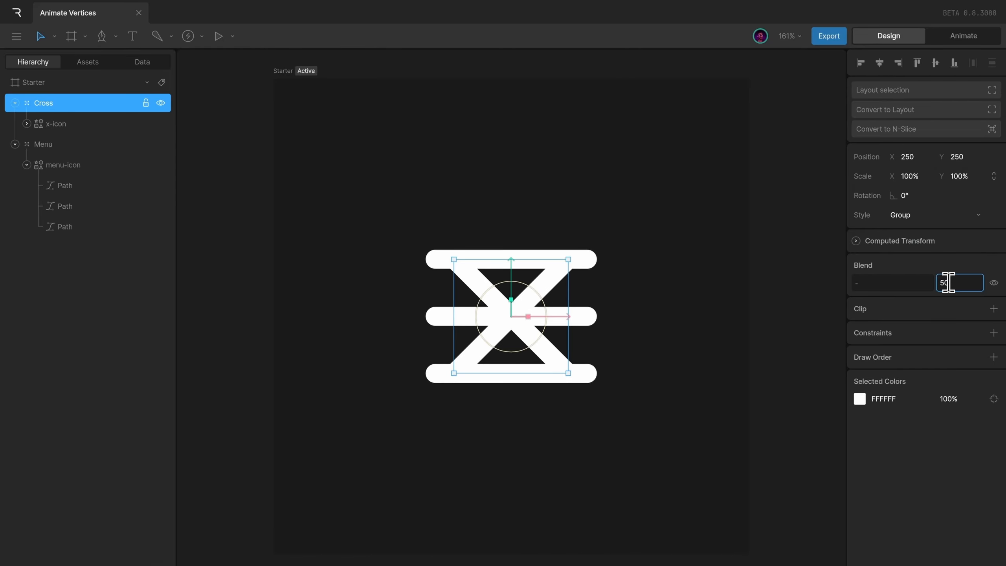